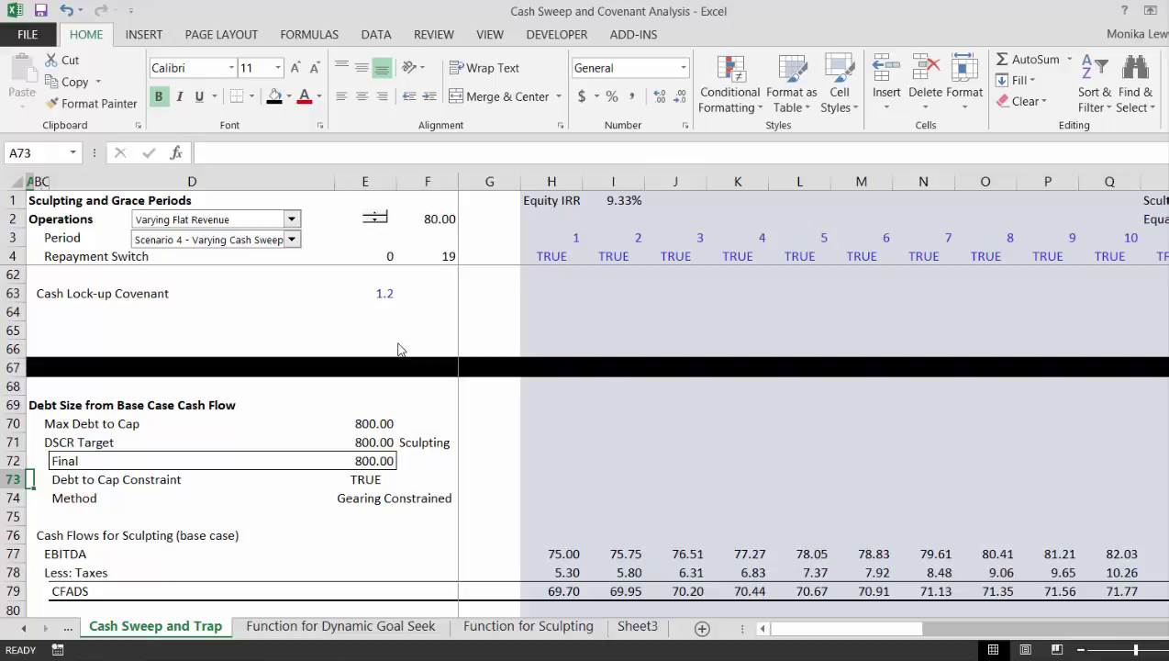
# Look through the cash sweep assumptions and locate the debt service chart and scenario controls around rows 249 to 266.
pyautogui.press('pageup')
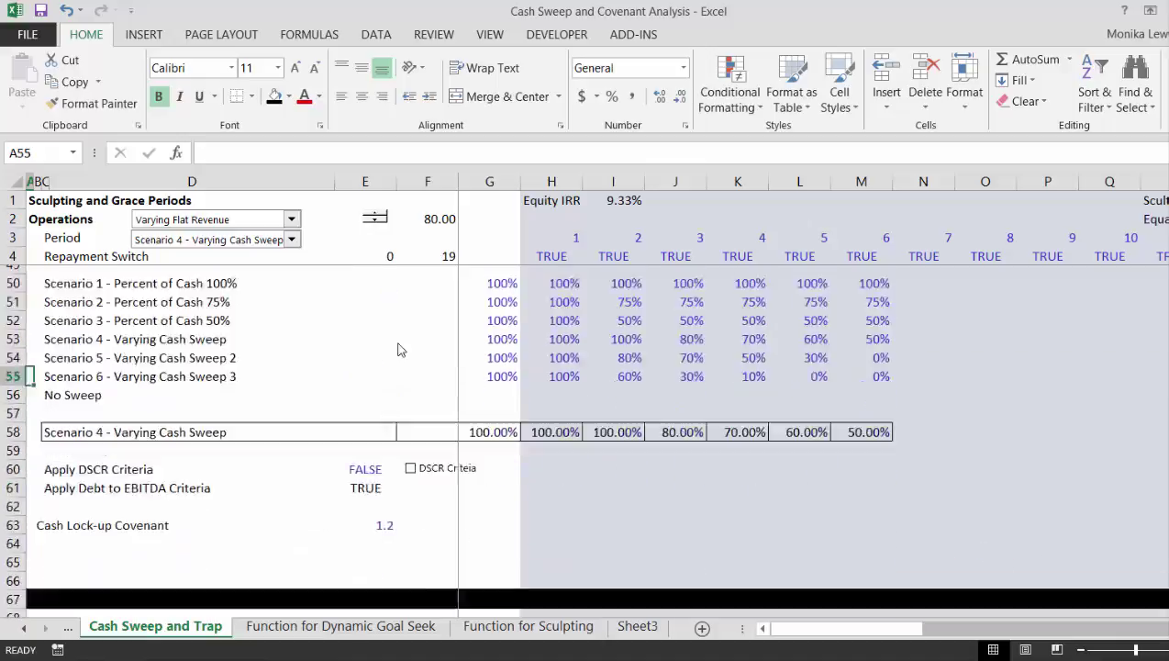
pyautogui.press('pagedown')
pyautogui.press('pagedown')
pyautogui.press('pagedown')
pyautogui.press('pagedown')
pyautogui.press('pagedown')
pyautogui.press('pagedown')
pyautogui.press('pagedown')
pyautogui.press('pagedown')
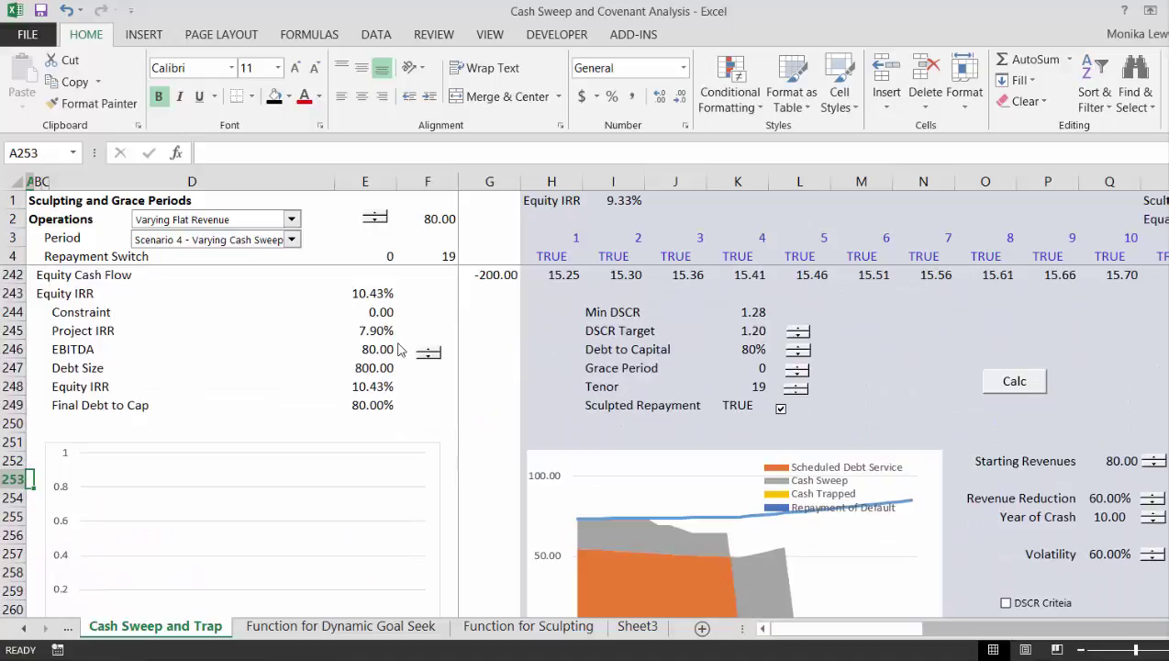
pyautogui.press('pagedown')
pyautogui.press('pageup')
pyautogui.press('Down')
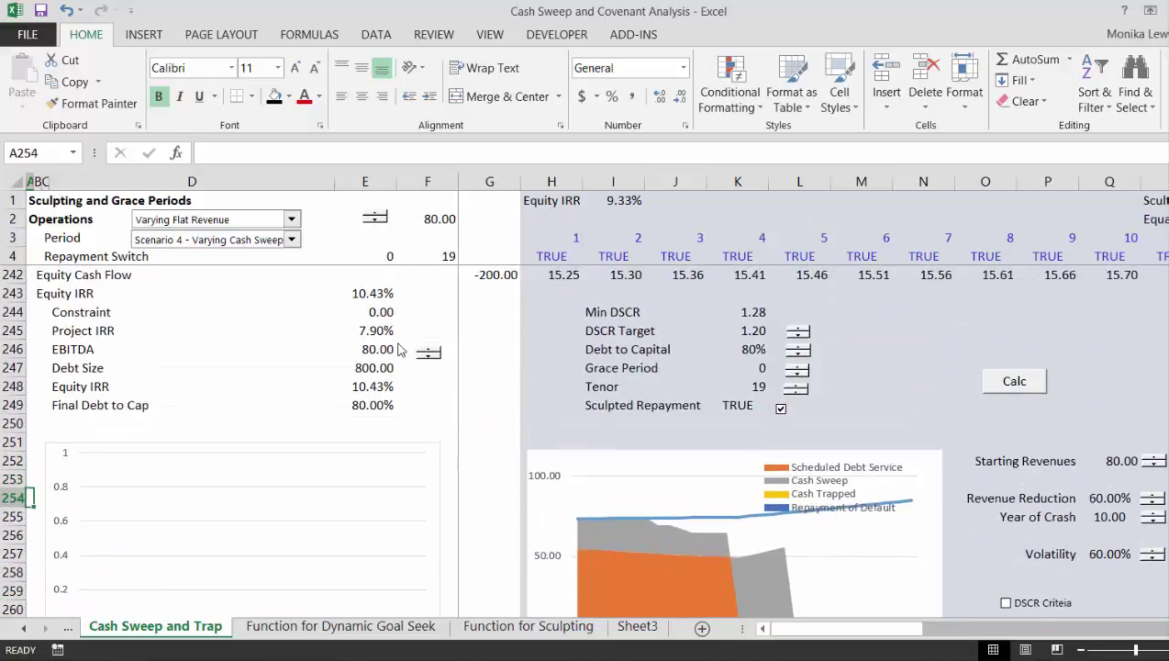
pyautogui.press('Down')
pyautogui.press('Down')
pyautogui.press('Down')
pyautogui.press('Down')
pyautogui.press('Down')
pyautogui.press('Down')
pyautogui.press('Down')
pyautogui.press('Down')
pyautogui.press('Down')
pyautogui.press('Down')
pyautogui.press('Down')
pyautogui.press('Down')
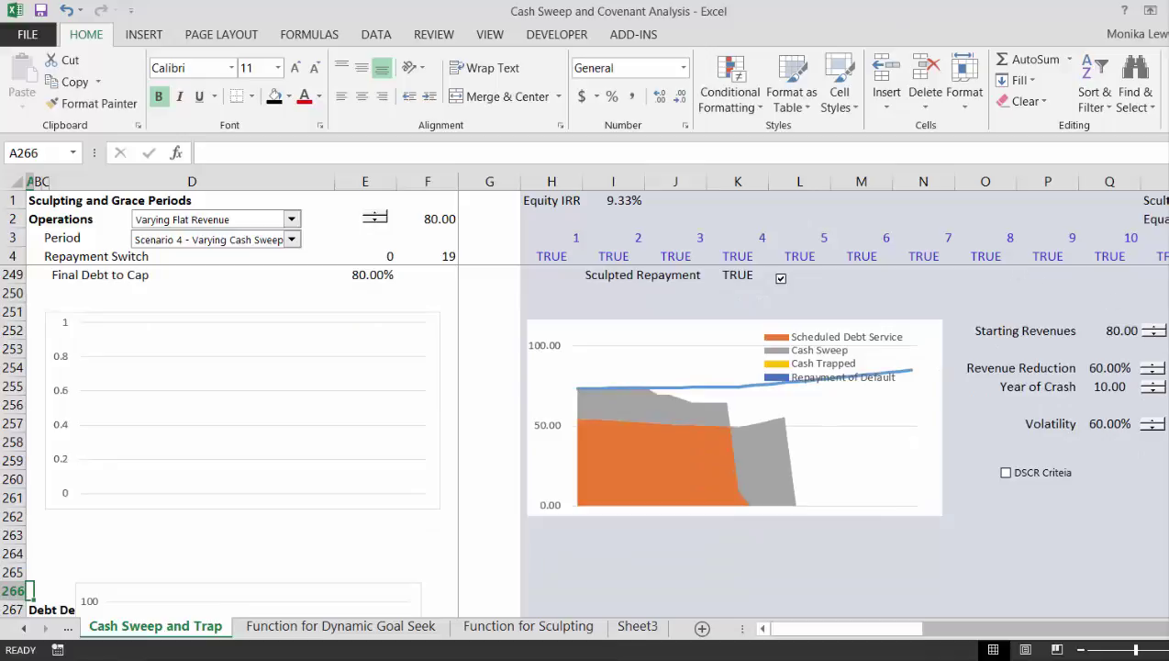
# Test Starting Revenues at 70 and set it to 90 beside the debt service chart.
pyautogui.click(1156, 340)
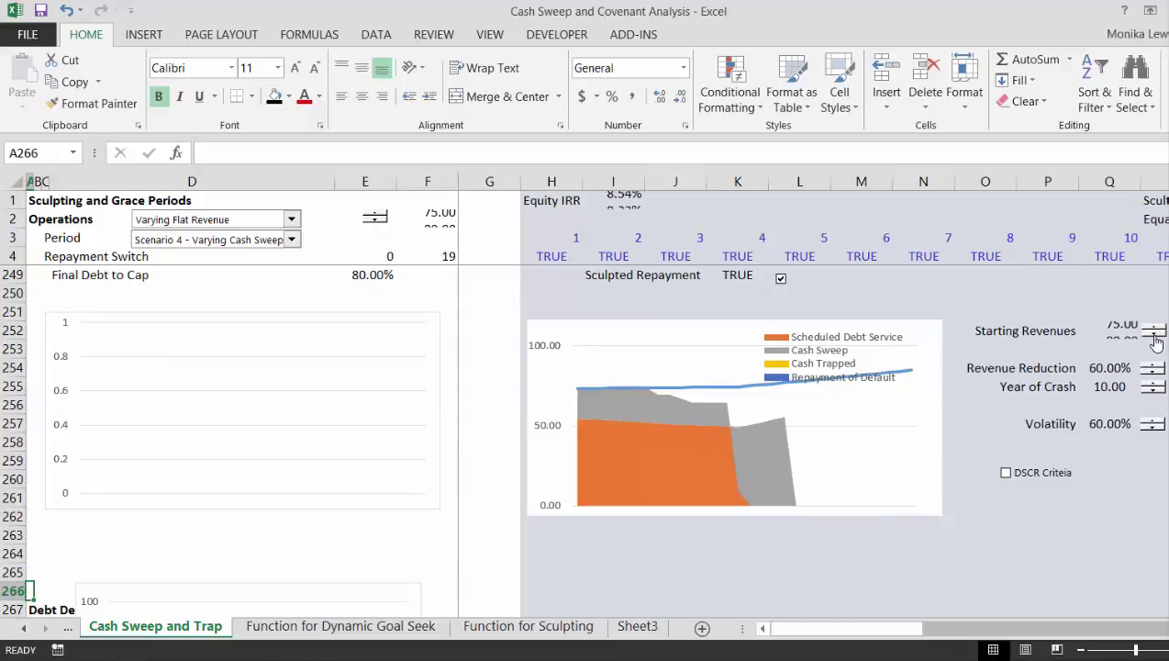
pyautogui.click(1156, 340)
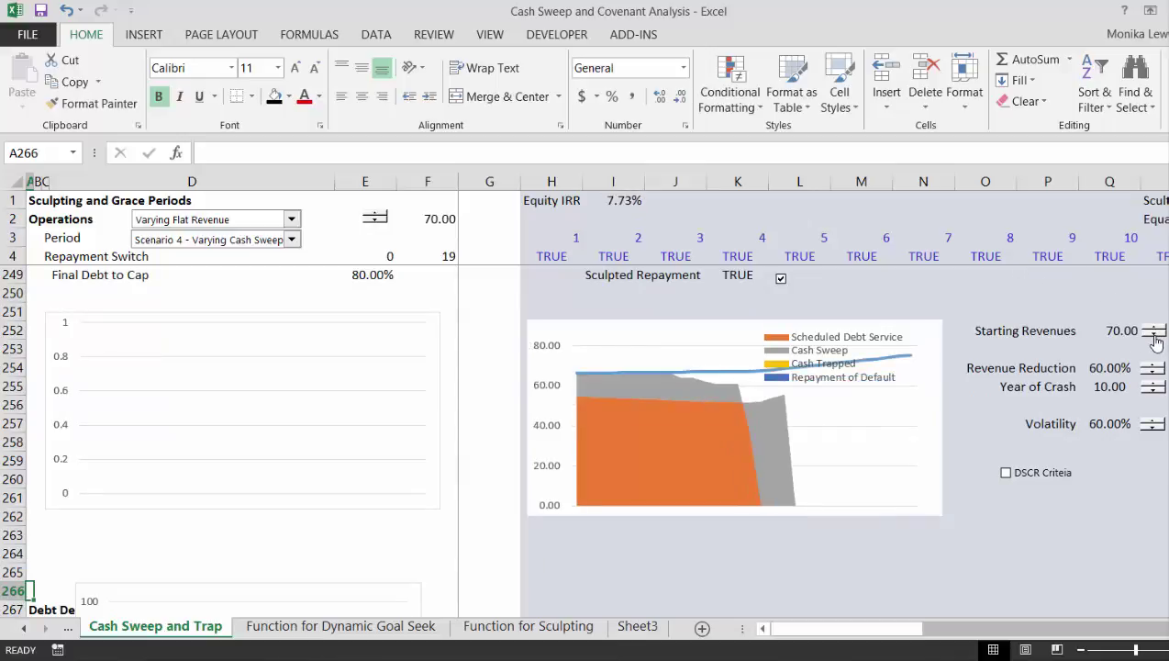
pyautogui.click(1154, 328)
pyautogui.click(1154, 328)
pyautogui.click(1154, 328)
pyautogui.click(1155, 328)
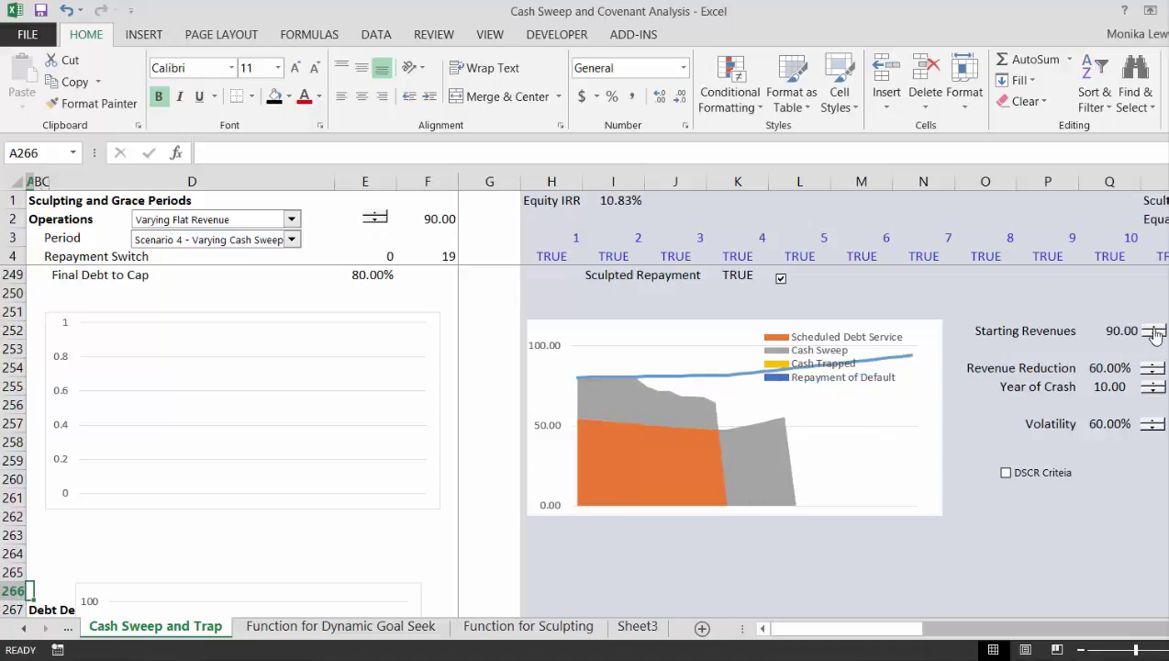
# Choose Scenario 1 - Percent of Cash 100% as the sweep case and set the Revenue Reduction to 58%.
pyautogui.click(292, 240)
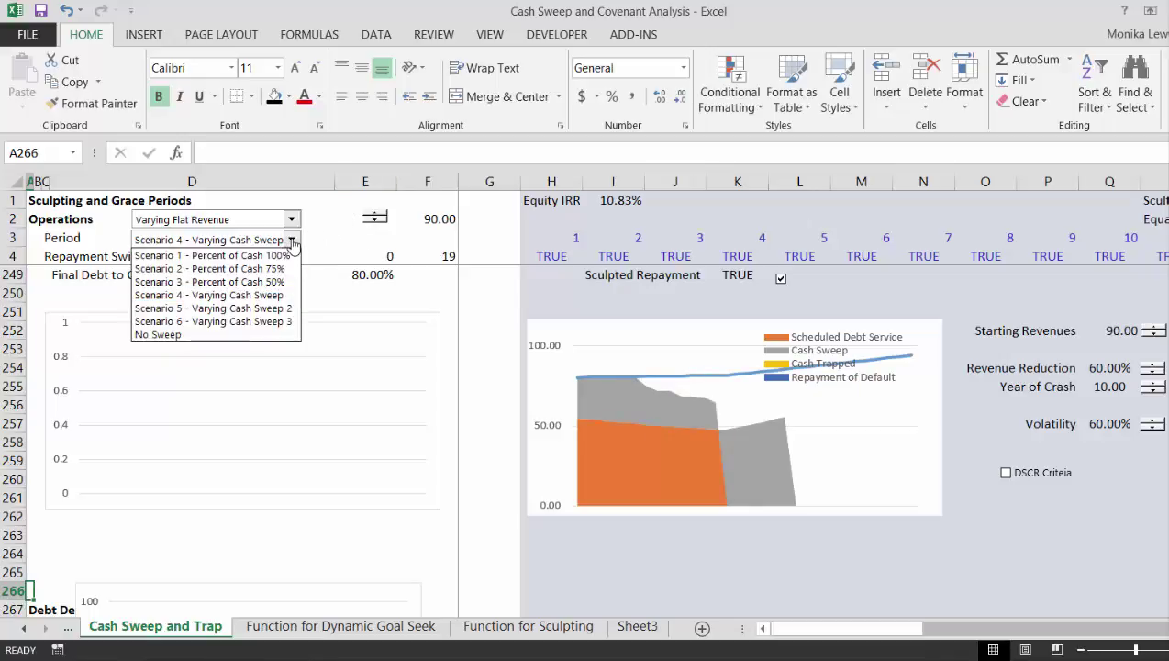
pyautogui.click(289, 256)
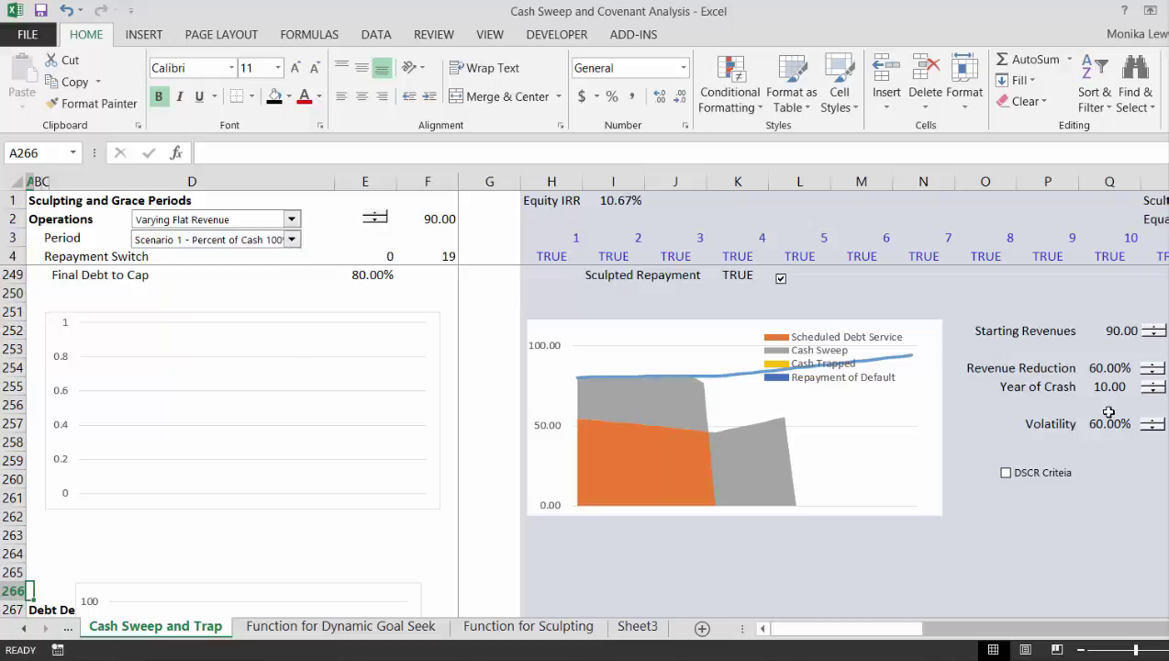
pyautogui.click(1153, 378)
pyautogui.click(1153, 378)
# Switch the operations case to Sudden Fall in Revenues and set the Revenue Reduction to 57%.
pyautogui.click(293, 223)
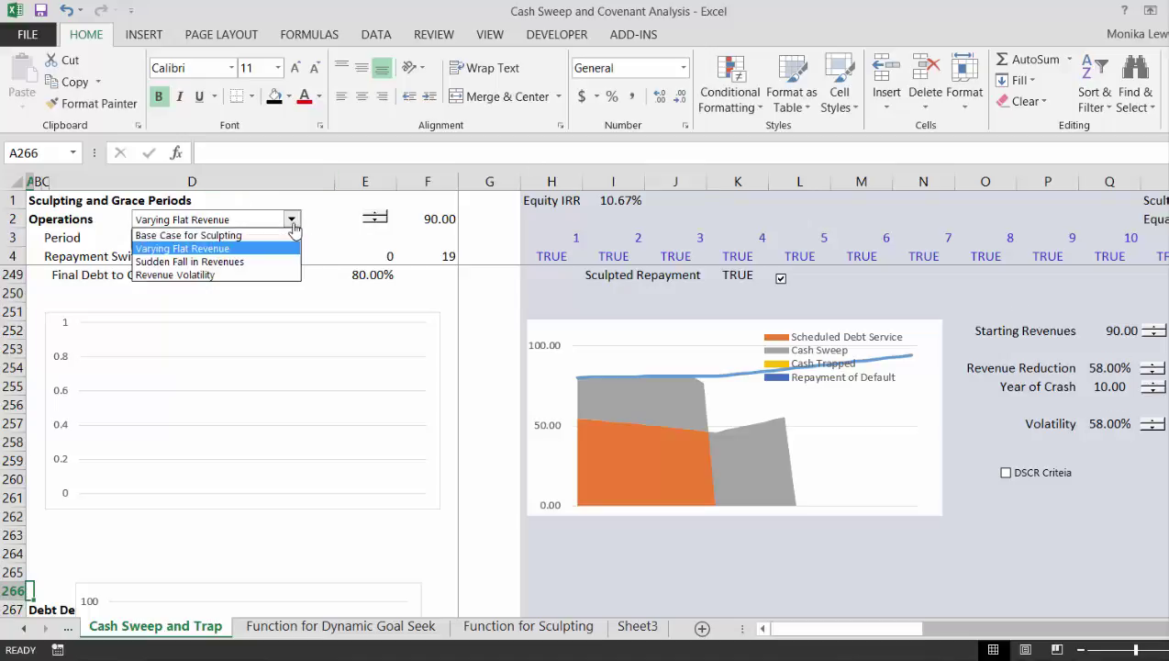
pyautogui.click(260, 261)
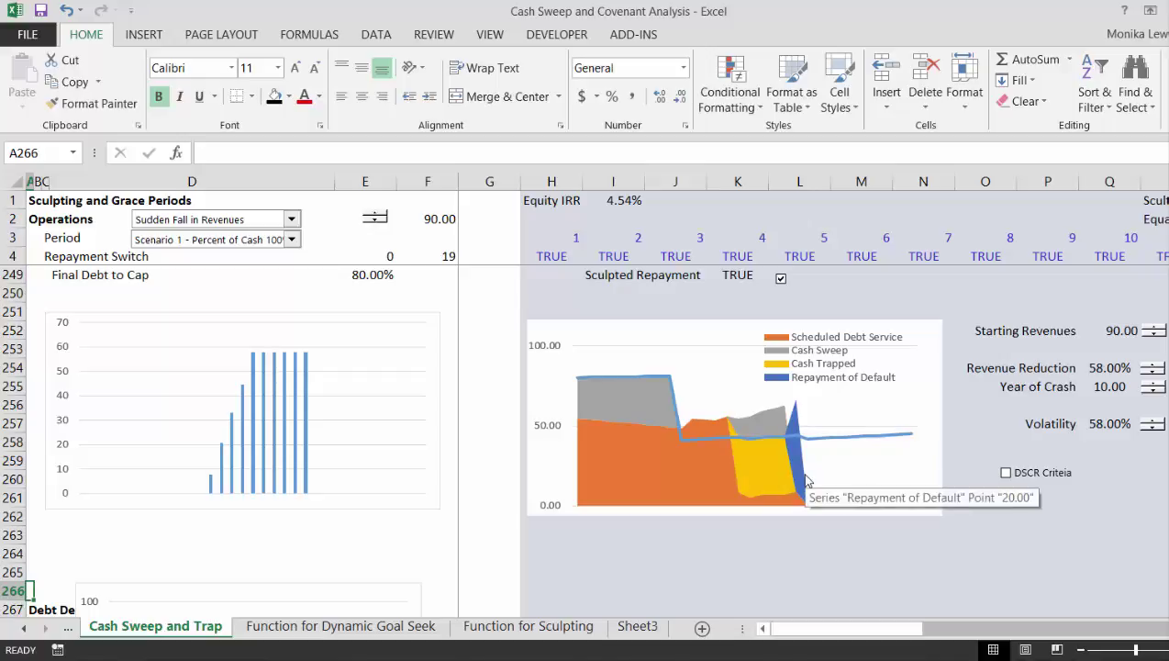
pyautogui.click(1154, 373)
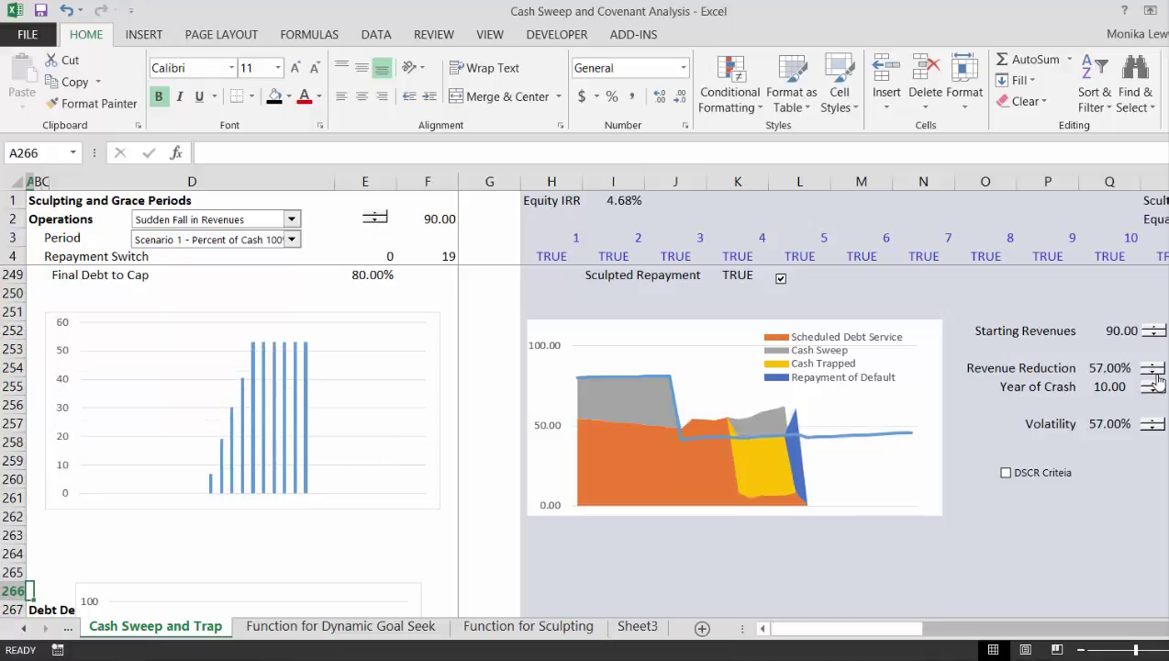
# Raise the Revenue Reduction gradually to 75% to stress the 100% cash sweep case.
pyautogui.click(1156, 366)
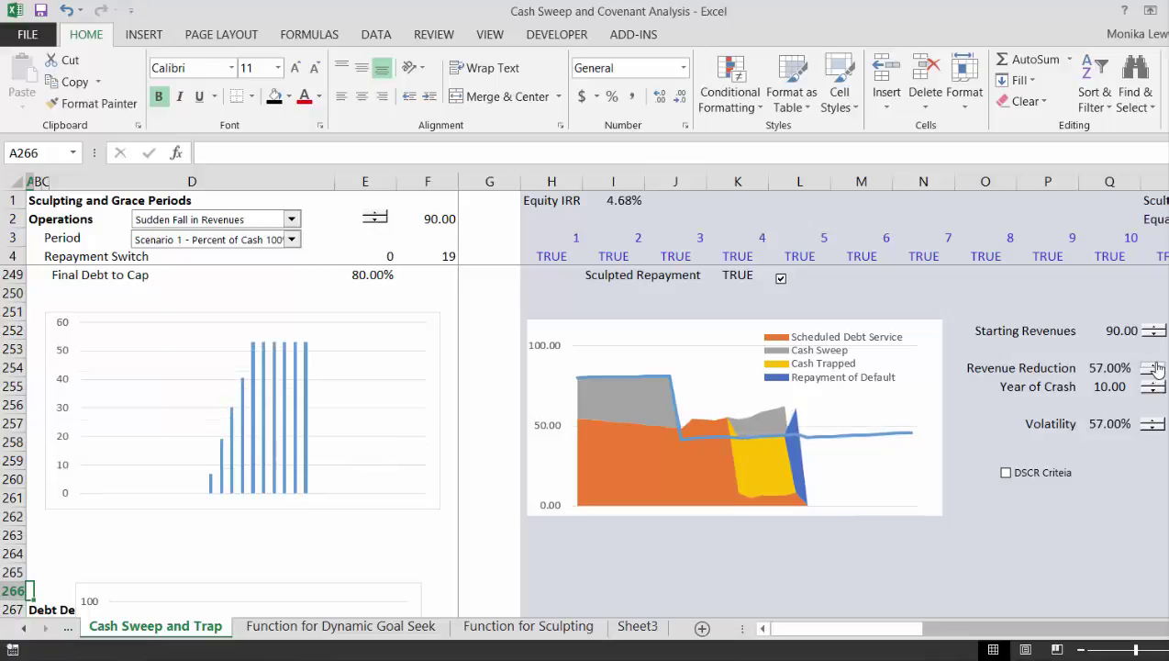
pyautogui.click(1156, 366)
pyautogui.click(1157, 366)
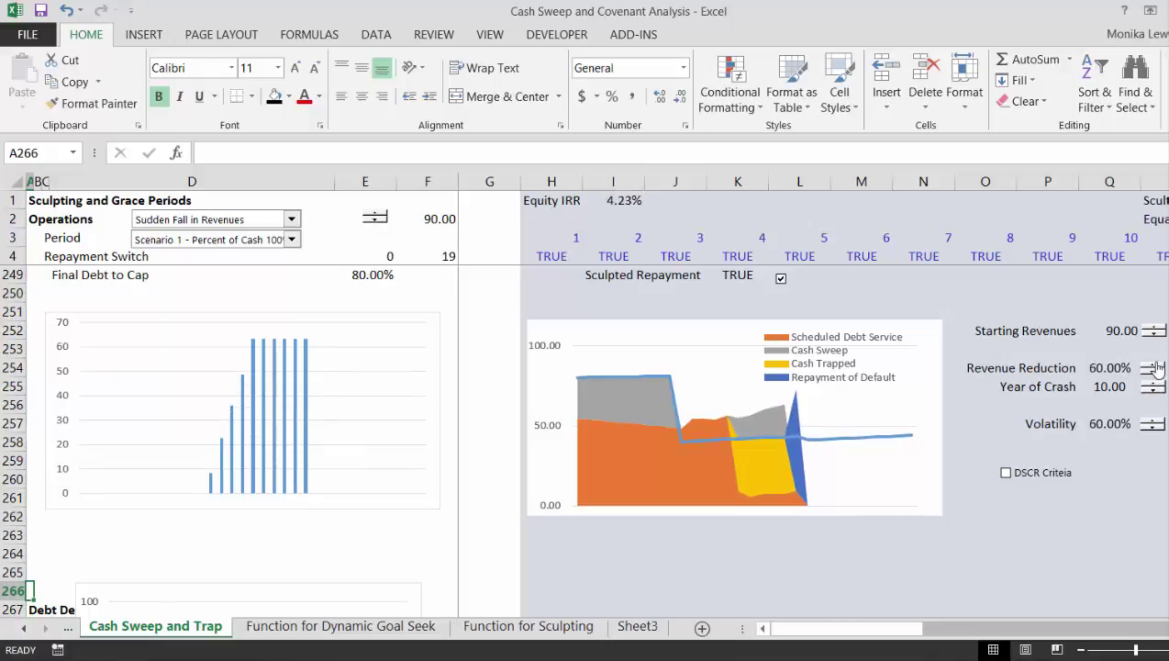
pyautogui.click(1156, 366)
pyautogui.click(1156, 366)
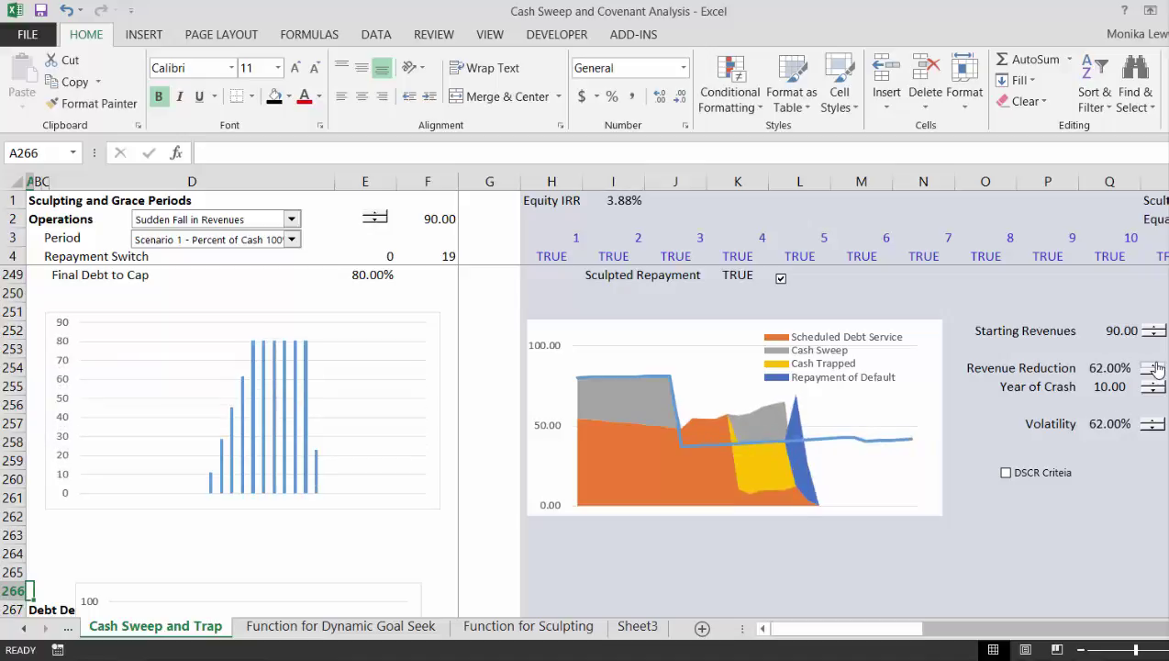
pyautogui.click(1156, 366)
pyautogui.click(1156, 366)
pyautogui.click(1156, 366)
pyautogui.click(1156, 366)
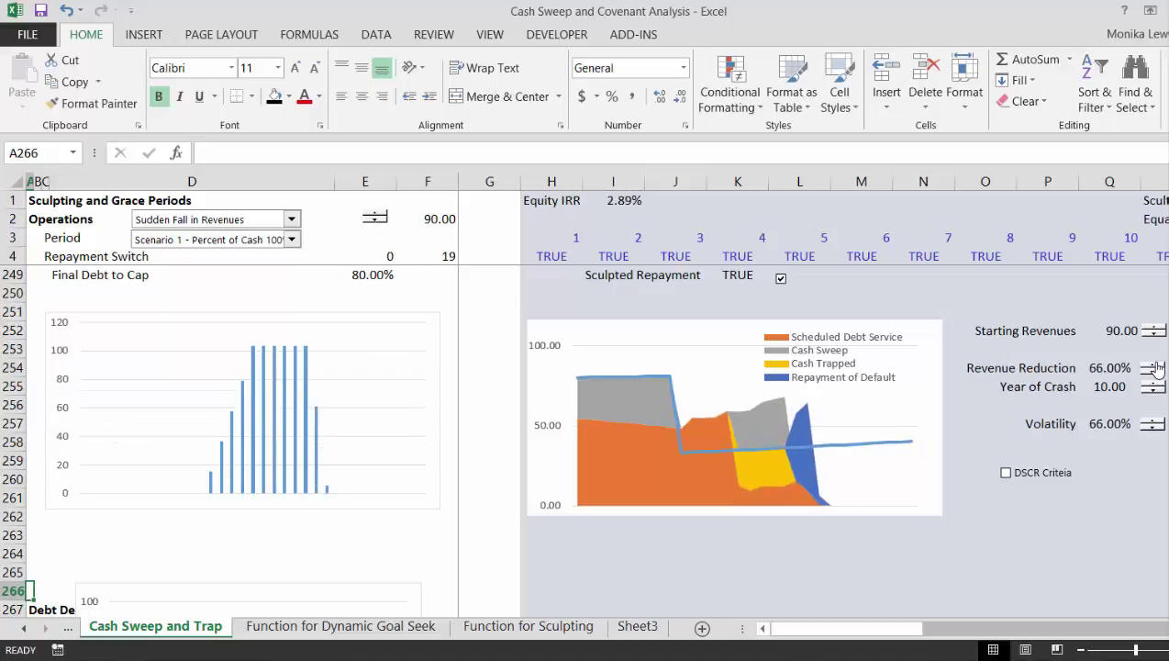
pyautogui.click(1156, 366)
pyautogui.click(1156, 366)
pyautogui.click(1156, 366)
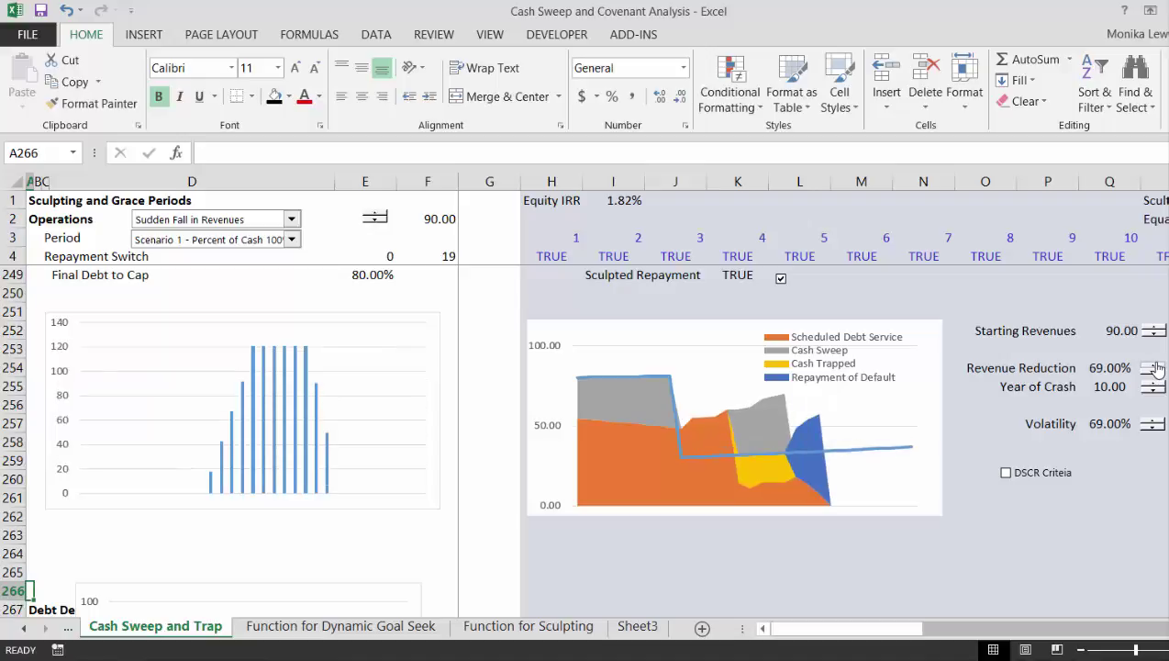
pyautogui.click(1156, 366)
pyautogui.click(1156, 366)
pyautogui.click(1156, 367)
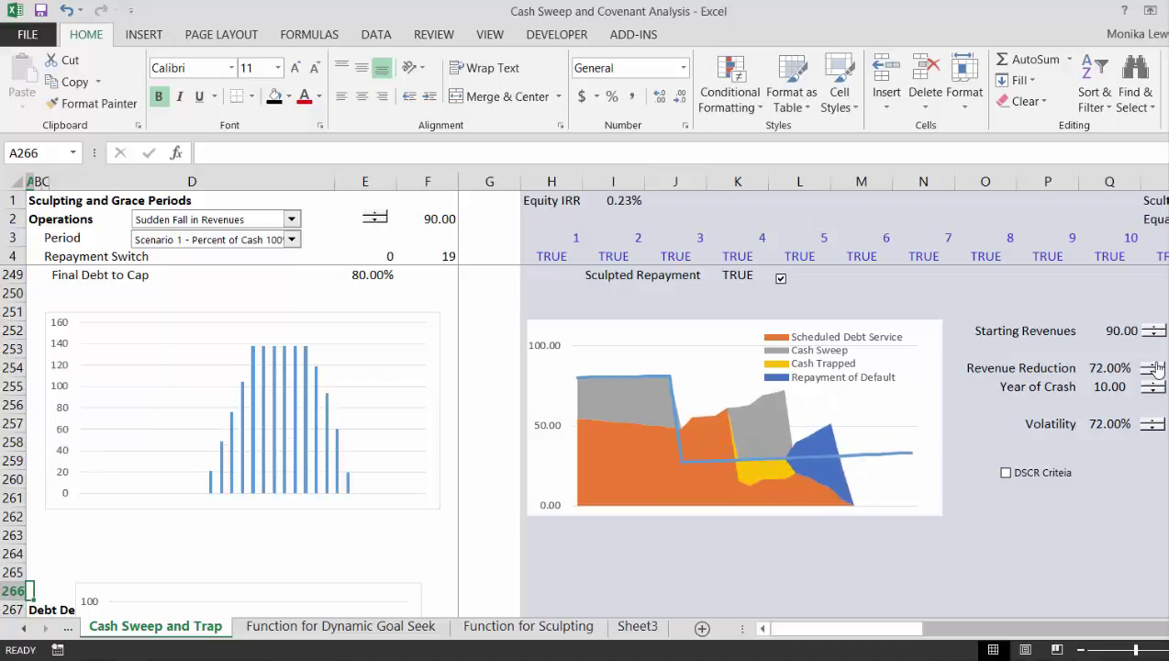
pyautogui.click(1156, 366)
pyautogui.click(1156, 366)
pyautogui.click(1156, 366)
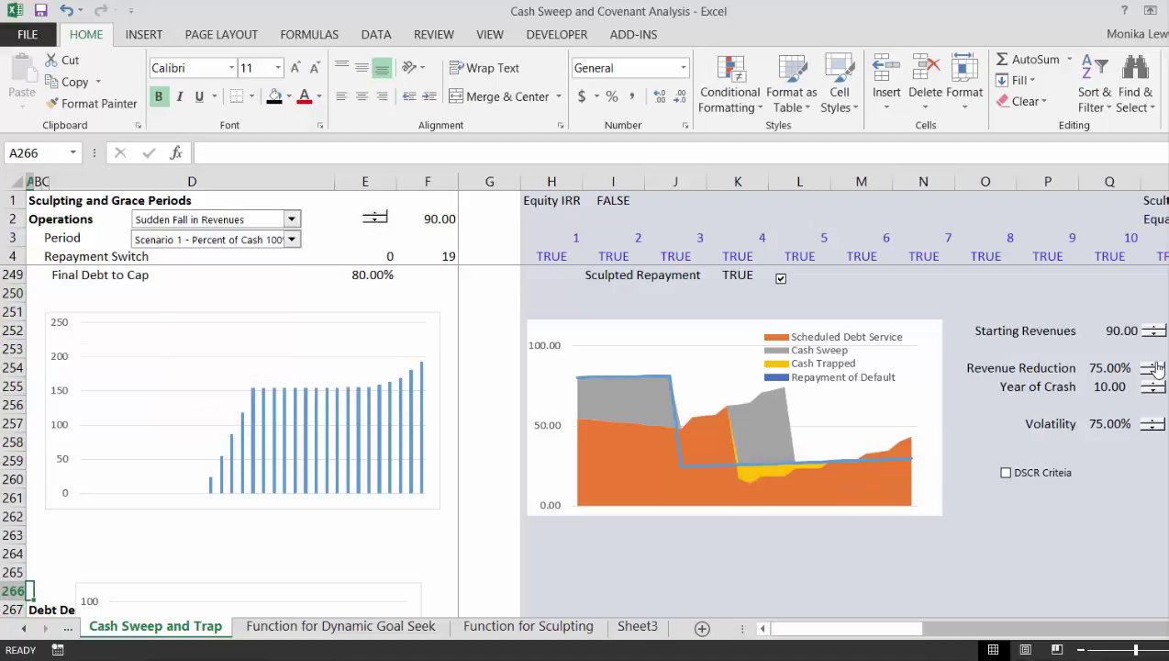
# Bring the Revenue Reduction down to 68%.
pyautogui.click(1153, 374)
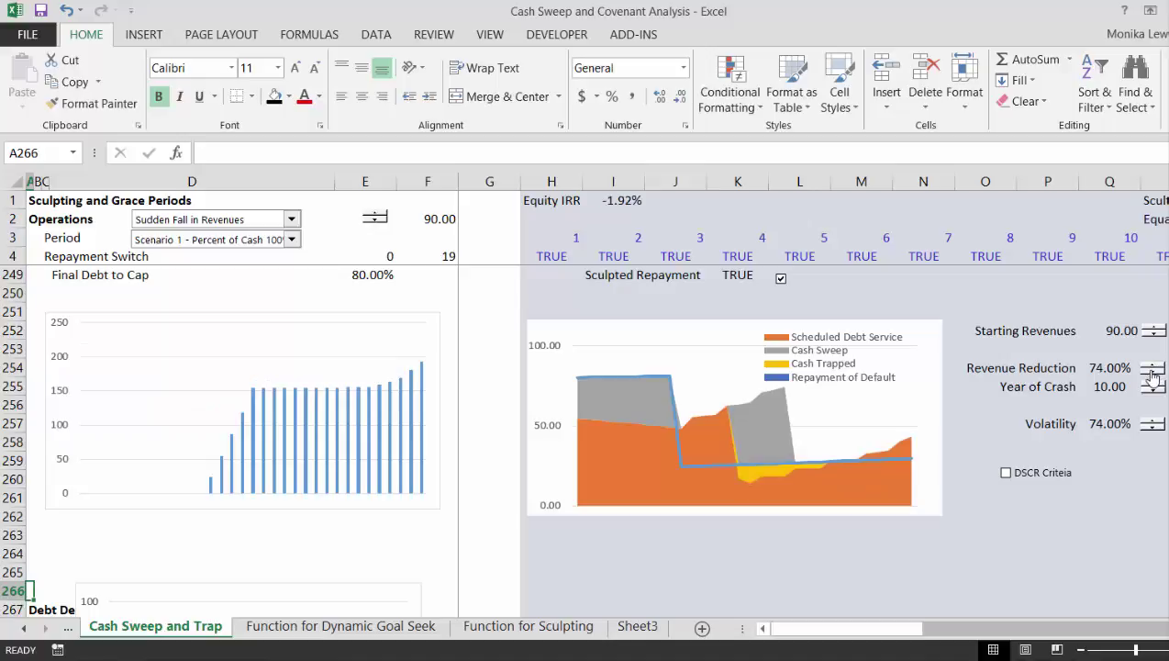
pyautogui.click(1153, 374)
pyautogui.click(1154, 375)
pyautogui.click(1153, 374)
pyautogui.click(1153, 375)
pyautogui.click(1153, 374)
pyautogui.click(1153, 374)
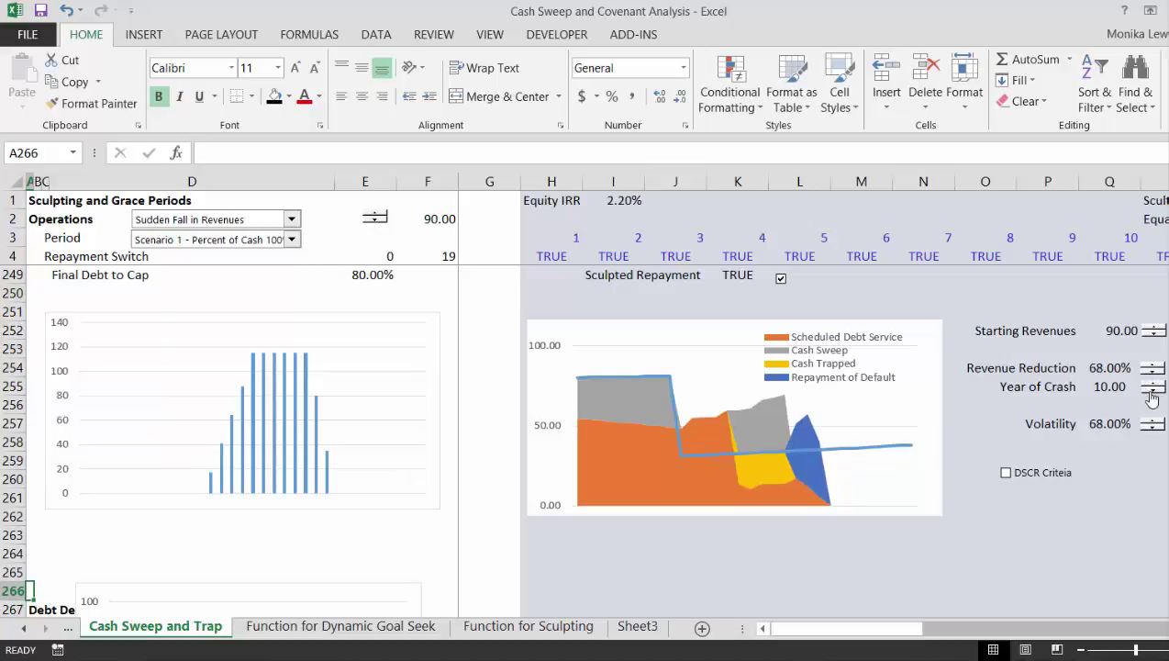
# Test an earlier revenue fall by lowering the Year of Crash to 6.
pyautogui.click(1152, 394)
pyautogui.click(1153, 394)
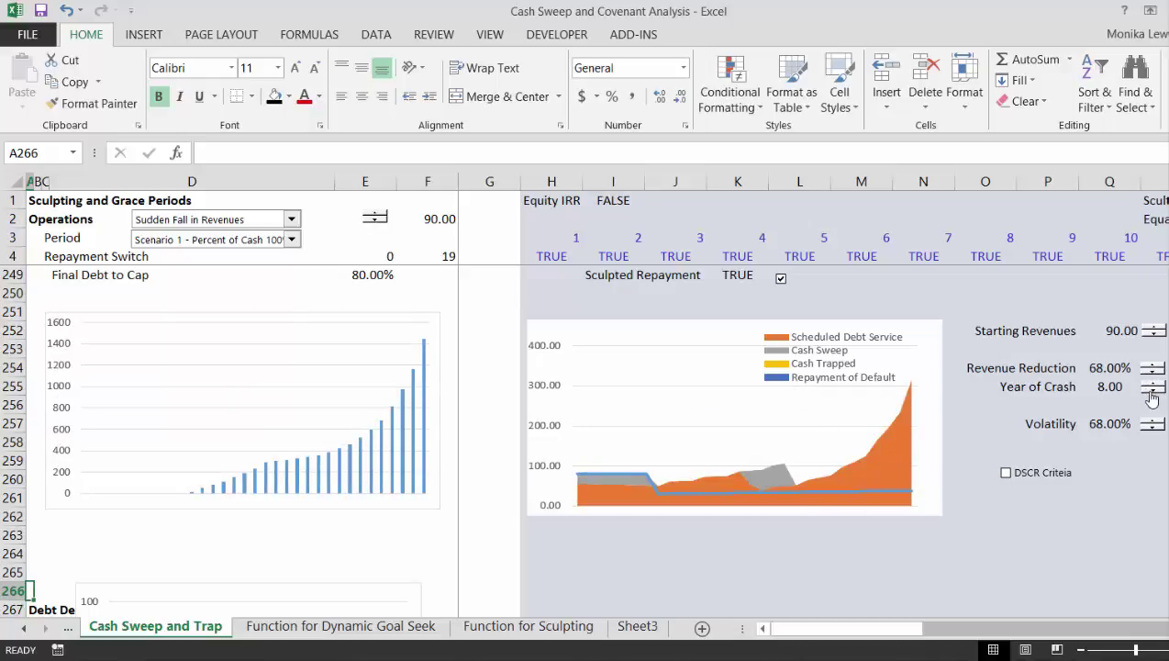
pyautogui.click(1153, 394)
pyautogui.click(1152, 394)
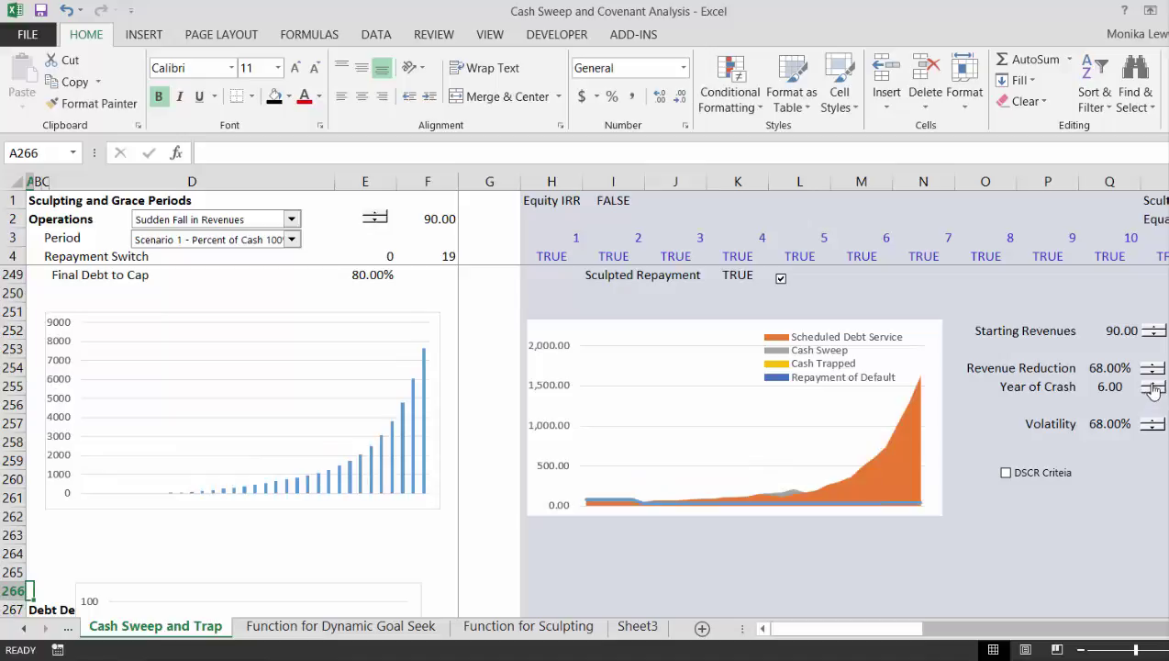
# Test a later revenue fall with the Year of Crash at 12, and return it to 10.
pyautogui.click(1153, 383)
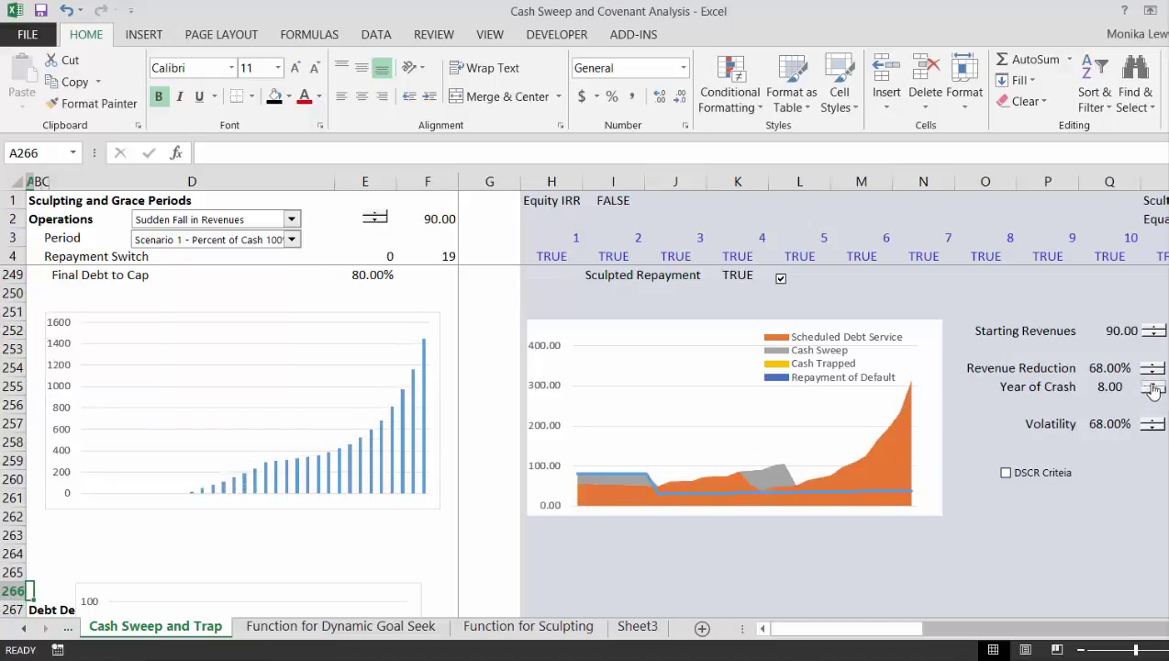
pyautogui.click(1153, 382)
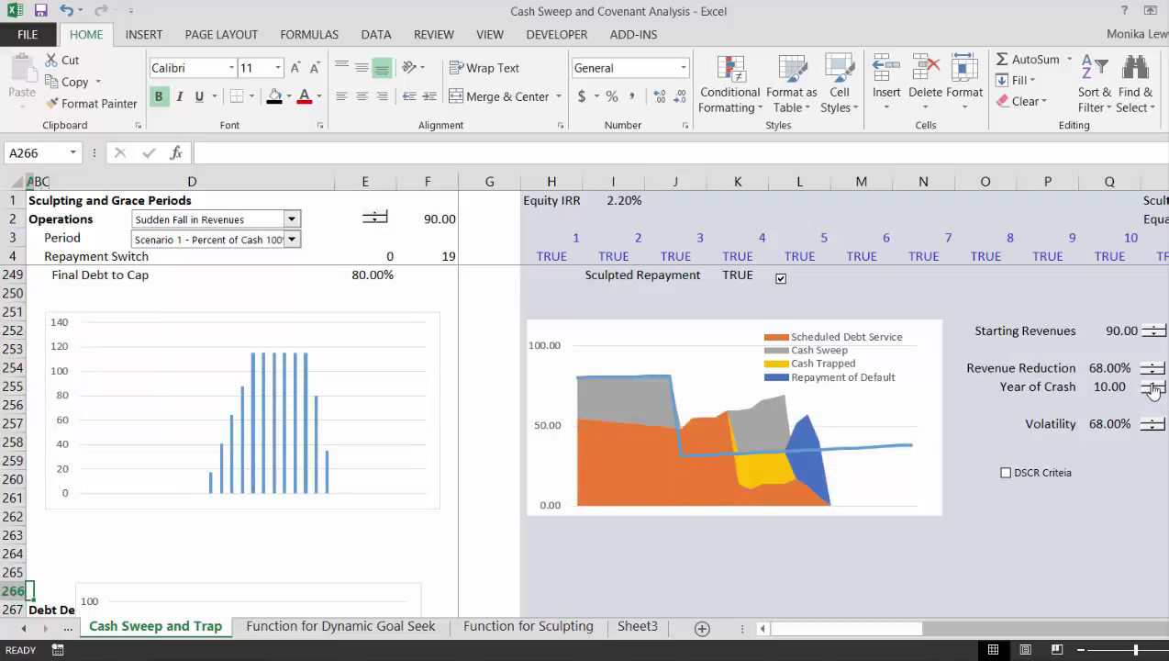
pyautogui.click(1152, 384)
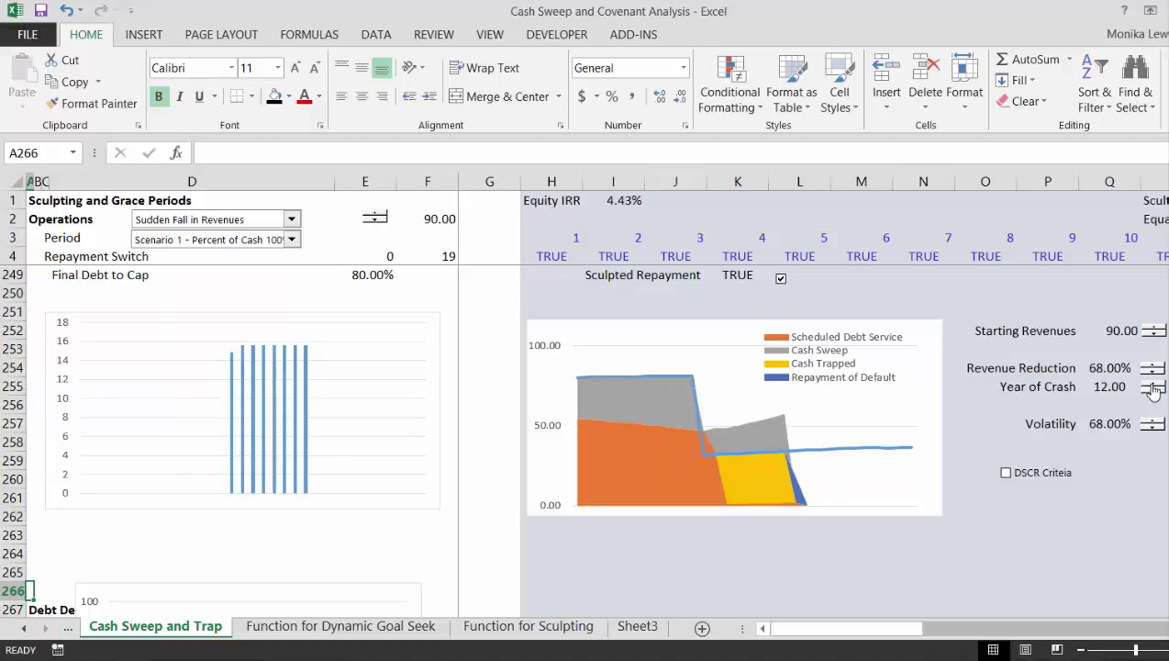
pyautogui.click(1151, 391)
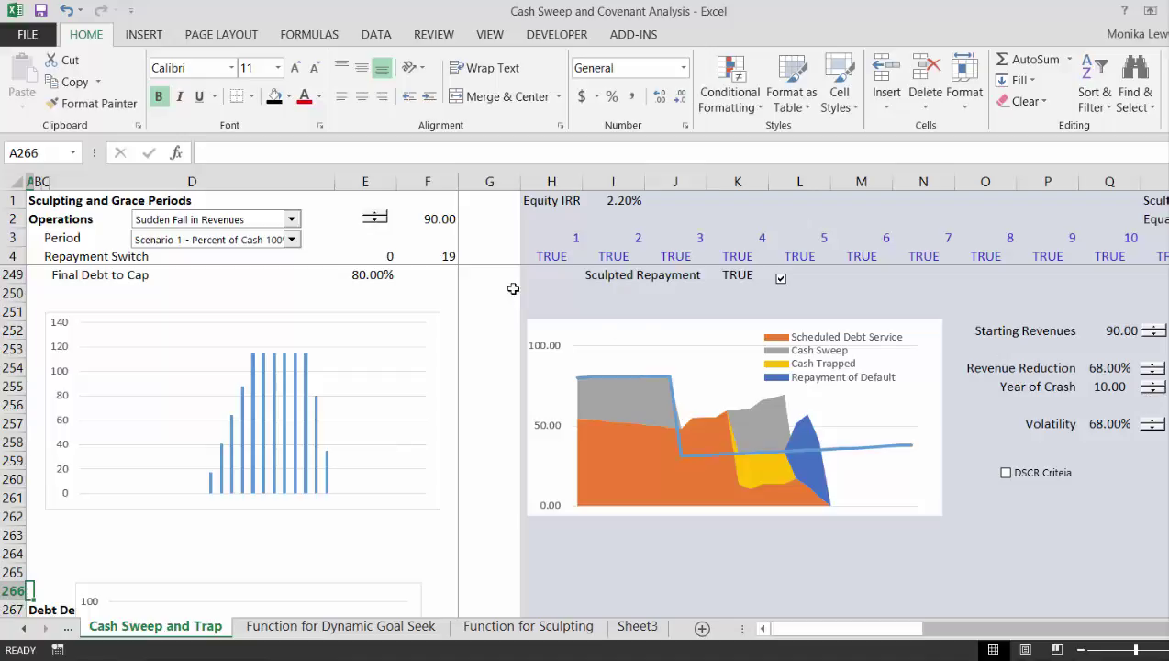
# Change the cash sweep scenario to No Sweep.
pyautogui.click(289, 240)
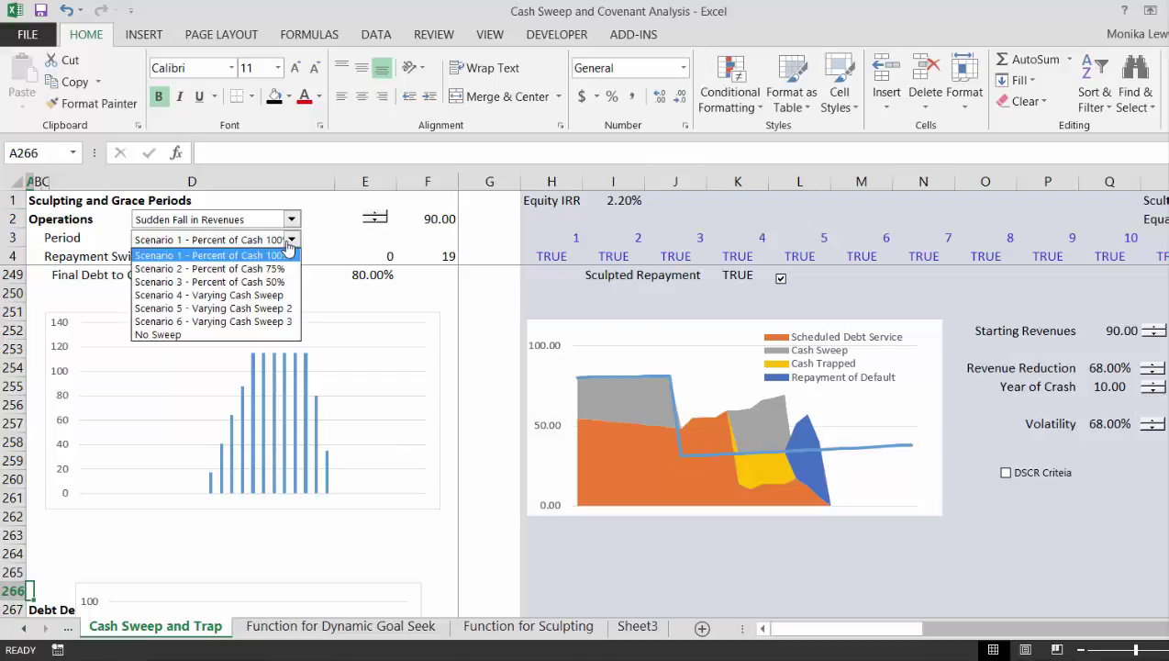
pyautogui.press('Down')
pyautogui.press('Down')
pyautogui.press('Down')
pyautogui.press('Down')
pyautogui.press('Down')
pyautogui.press('Down')
pyautogui.press('Return')
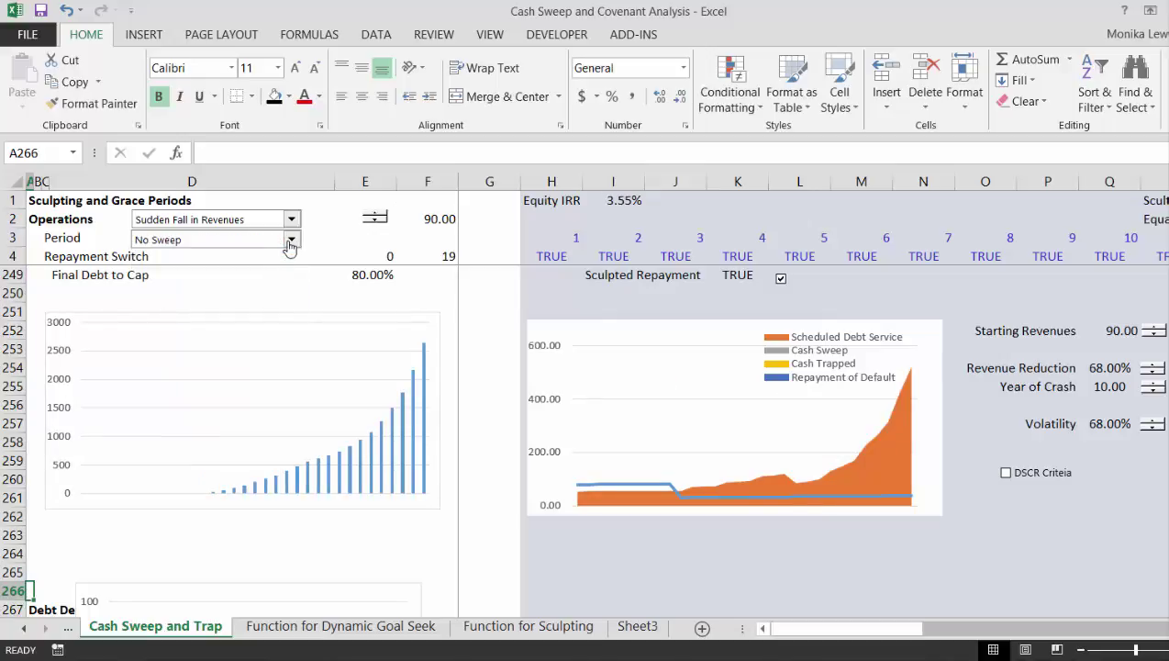
# Lower the Revenue Reduction gradually to 52% for the No Sweep case.
pyautogui.click(1153, 373)
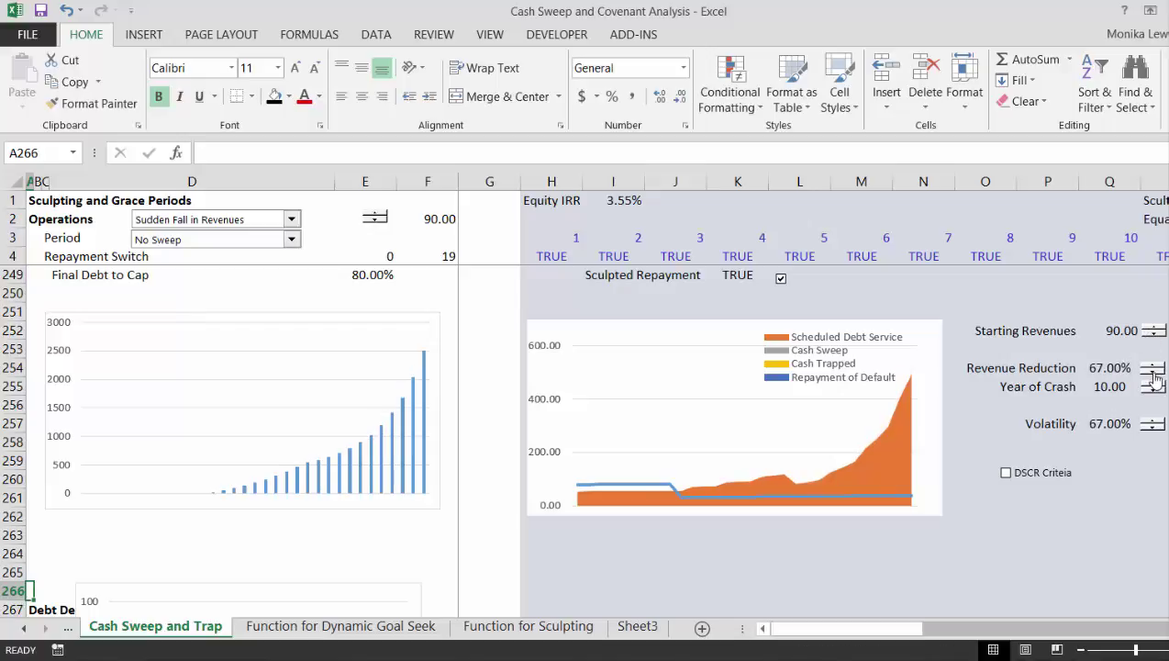
pyautogui.click(1154, 372)
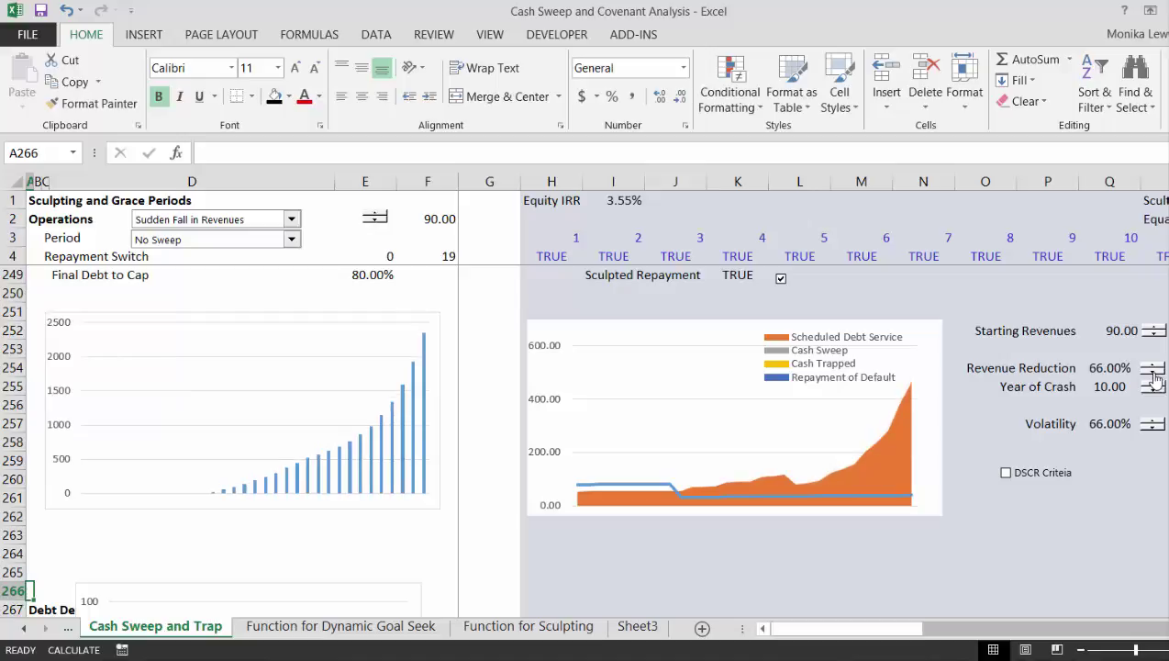
pyautogui.click(1153, 373)
pyautogui.click(1153, 373)
pyautogui.click(1154, 373)
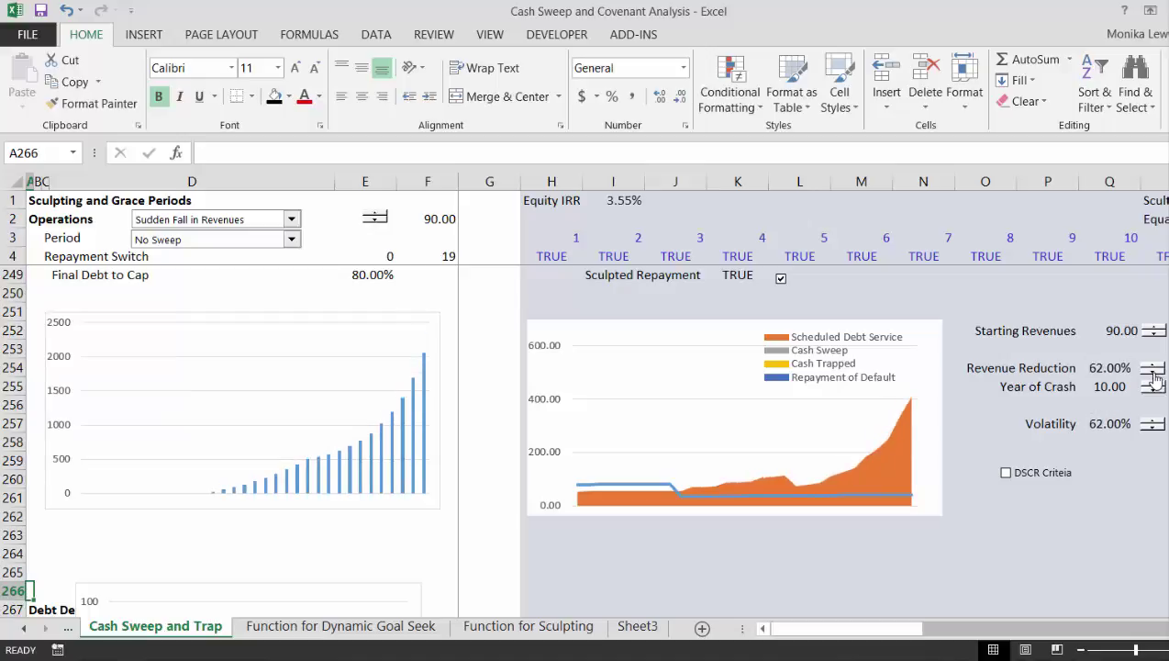
pyautogui.click(1153, 373)
pyautogui.click(1153, 373)
pyautogui.click(1153, 372)
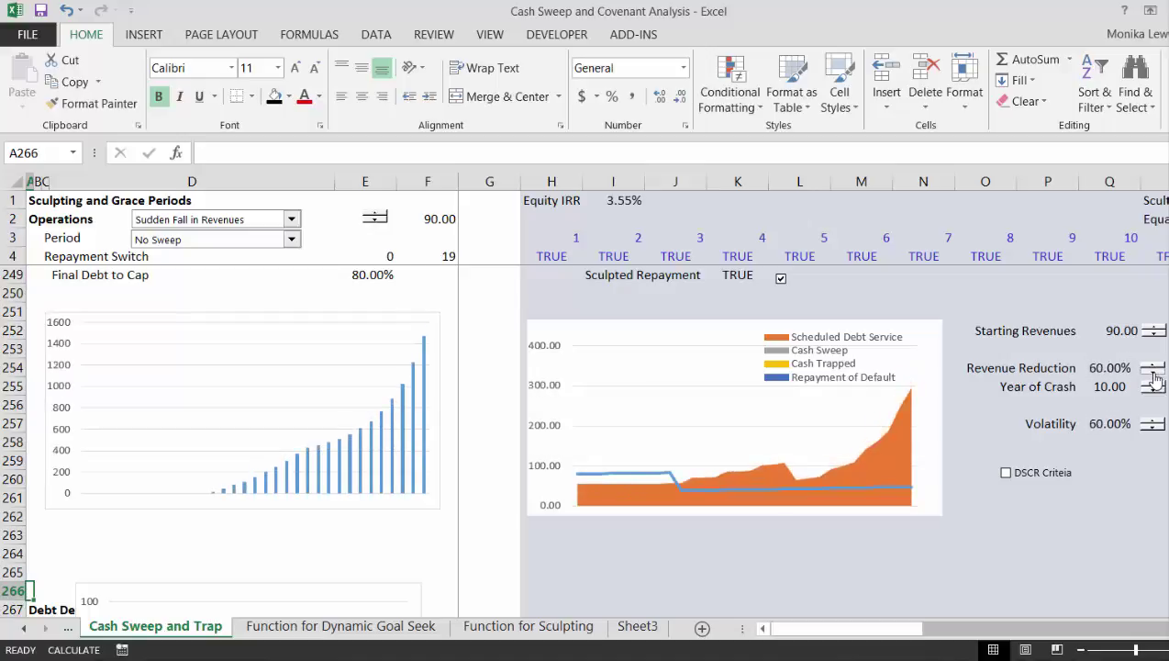
pyautogui.click(1154, 372)
pyautogui.click(1154, 372)
pyautogui.click(1153, 372)
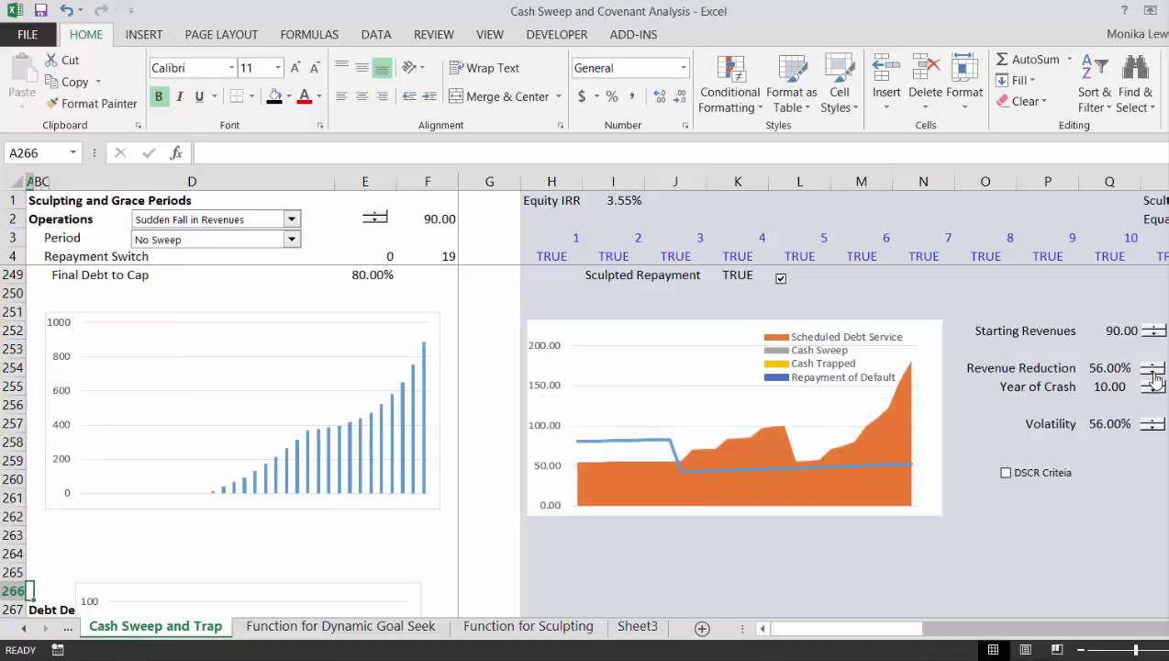
pyautogui.click(1154, 373)
pyautogui.click(1153, 372)
pyautogui.click(1154, 373)
pyautogui.click(1154, 373)
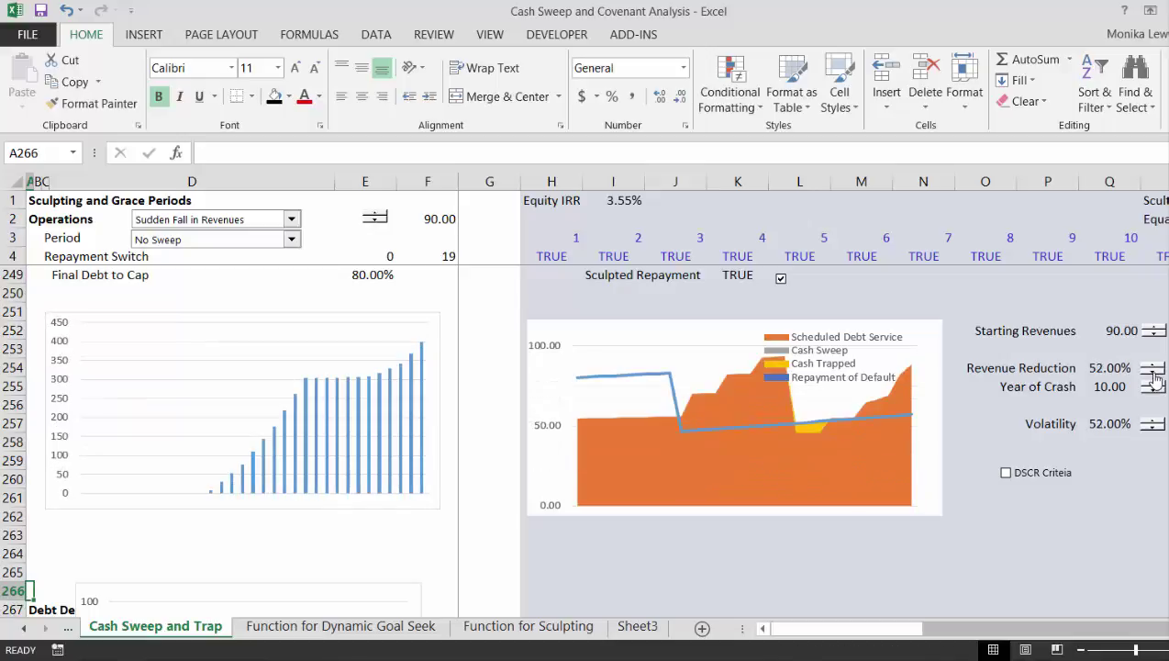
# Lower the Revenue Reduction gradually to 49% for the No Sweep case.
pyautogui.click(1154, 375)
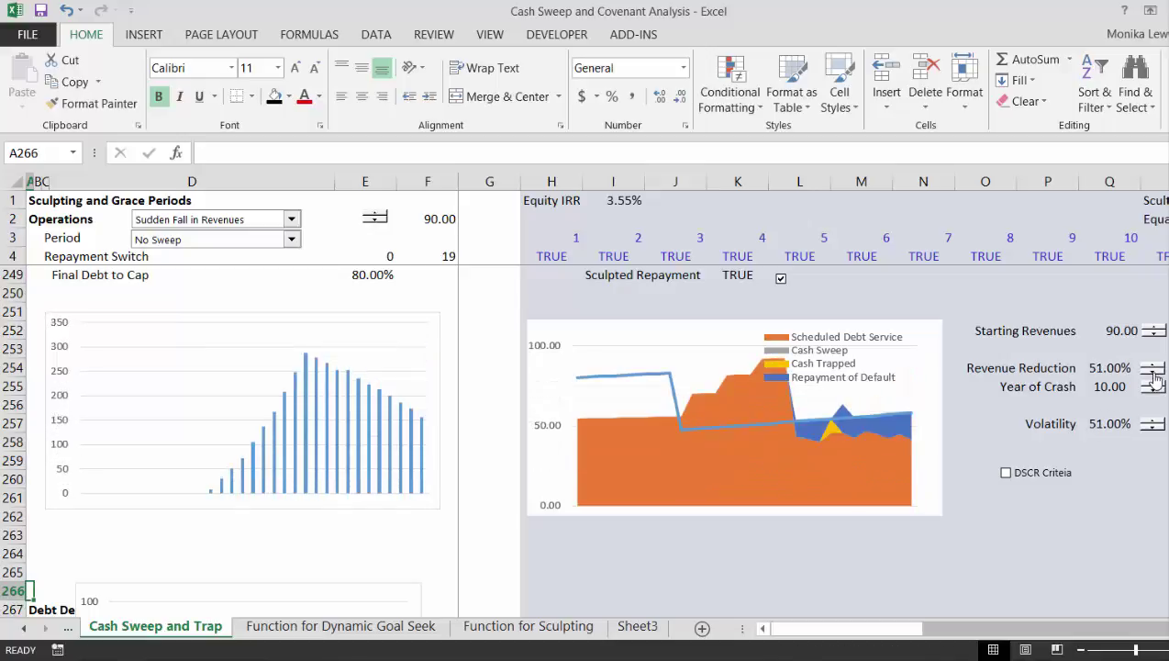
pyautogui.click(1154, 375)
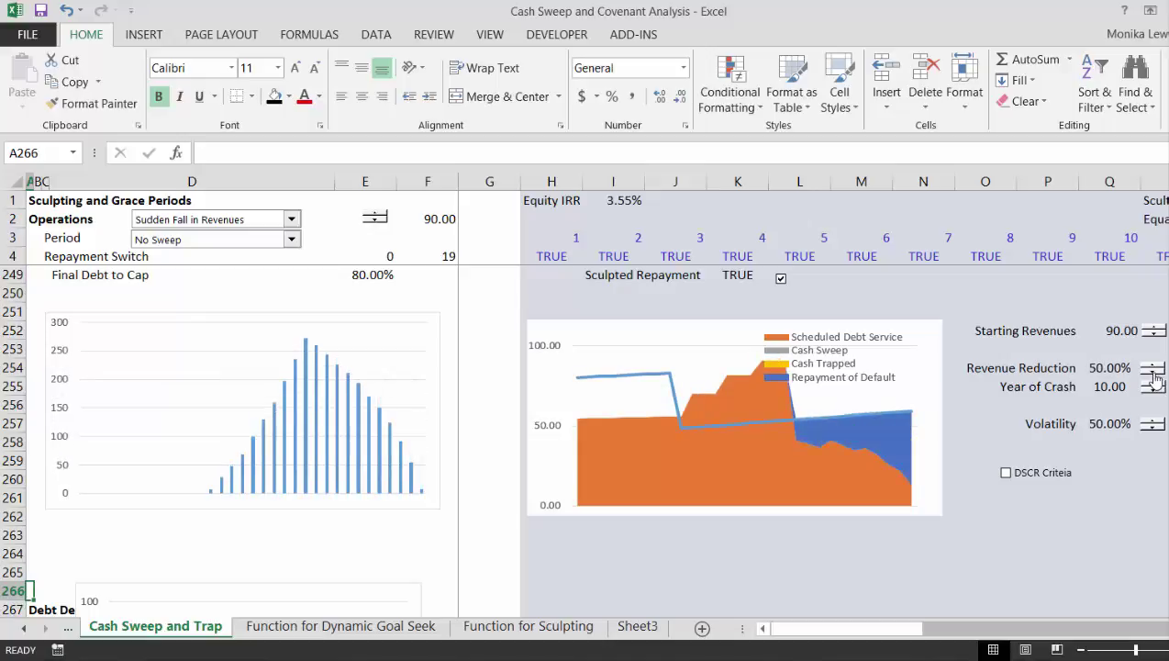
pyautogui.click(1154, 374)
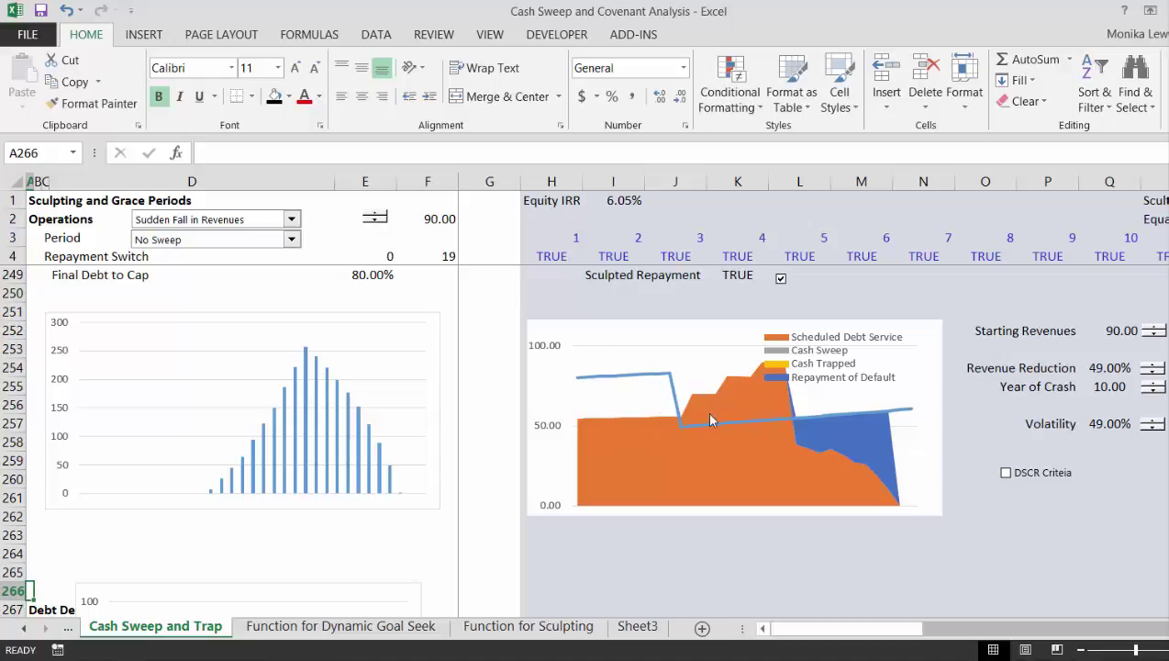
# Enter 90 in cell I277, in the empty area below the charts, as the start of a descending series.
pyautogui.moveTo(710, 419)
pyautogui.moveTo(724, 469)
pyautogui.click(712, 546)
pyautogui.press('Down')
pyautogui.press('Down')
pyautogui.press('Down')
pyautogui.press('Down')
pyautogui.press('Down')
pyautogui.press('Down')
pyautogui.press('Down')
pyautogui.press('Down')
pyautogui.press('Down')
pyautogui.press('Down')
pyautogui.press('Down')
pyautogui.press('Down')
pyautogui.press('Down')
pyautogui.press('Down')
pyautogui.press('Down')
pyautogui.press('Down')
pyautogui.press('Down')
pyautogui.press('Down')
pyautogui.press('Down')
pyautogui.press('Down')
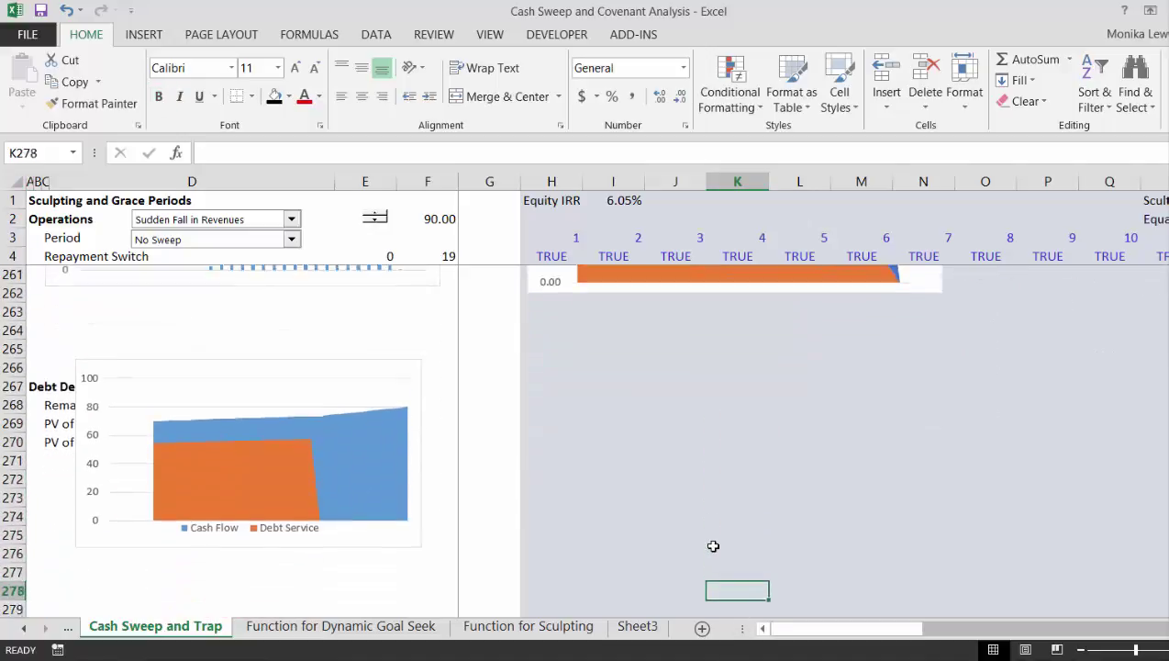
pyautogui.press('Up')
pyautogui.press('Up')
pyautogui.press('Up')
pyautogui.press('Up')
pyautogui.press('Up')
pyautogui.press('Up')
pyautogui.press('Up')
pyautogui.press('Up')
pyautogui.press('Up')
pyautogui.press('Up')
pyautogui.press('Up')
pyautogui.press('Up')
pyautogui.press('Up')
pyautogui.press('Up')
pyautogui.press('Up')
pyautogui.press('Up')
pyautogui.press('Up')
pyautogui.press('Up')
pyautogui.press('Up')
pyautogui.press('Up')
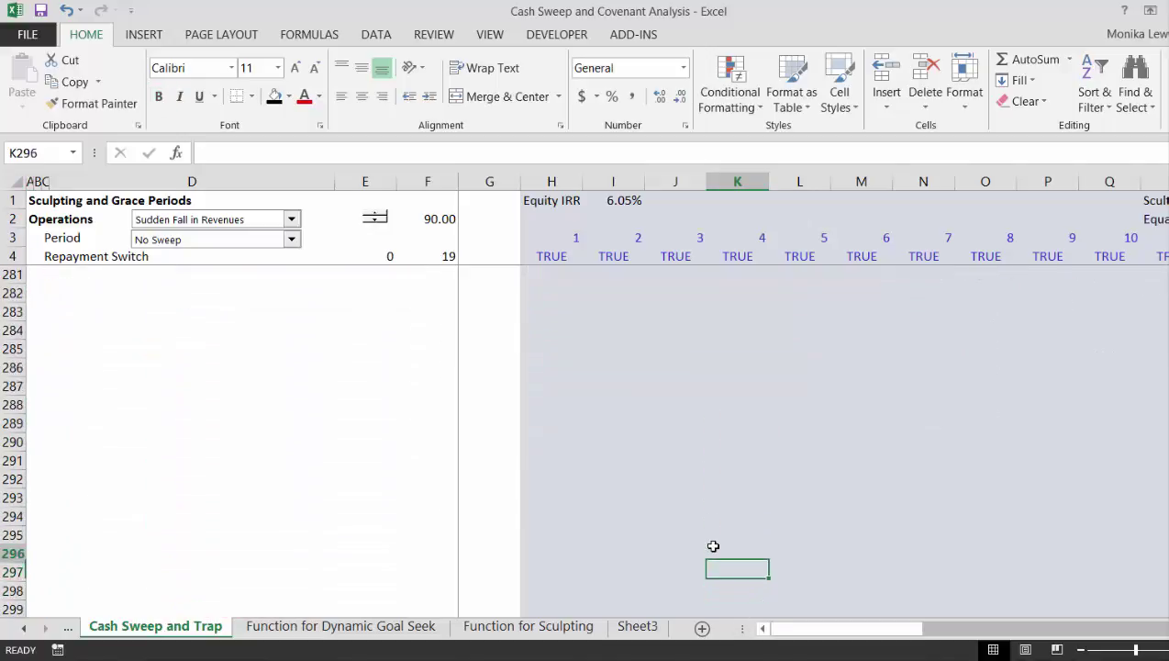
pyautogui.press('Down')
pyautogui.press('Down')
pyautogui.press('Down')
pyautogui.press('Down')
pyautogui.press('Down')
pyautogui.press('Down')
pyautogui.press('Down')
pyautogui.press('Down')
pyautogui.press('Down')
pyautogui.press('Down')
pyautogui.press('Down')
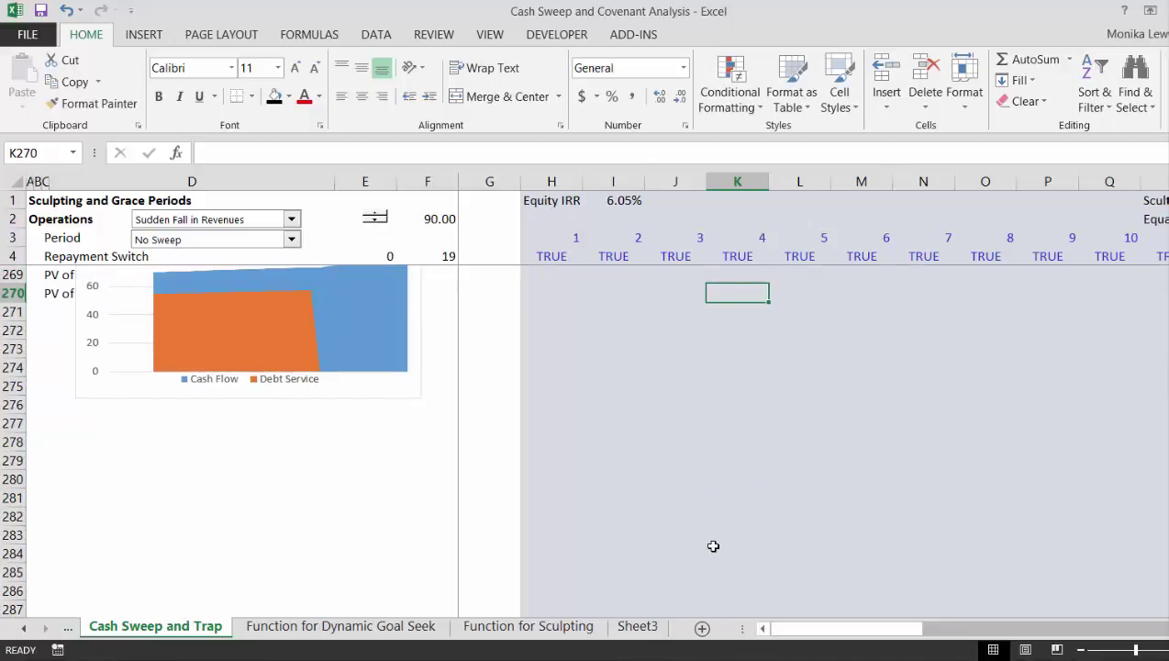
pyautogui.press('Left')
pyautogui.press('Left')
pyautogui.press('Left')
pyautogui.press('Right')
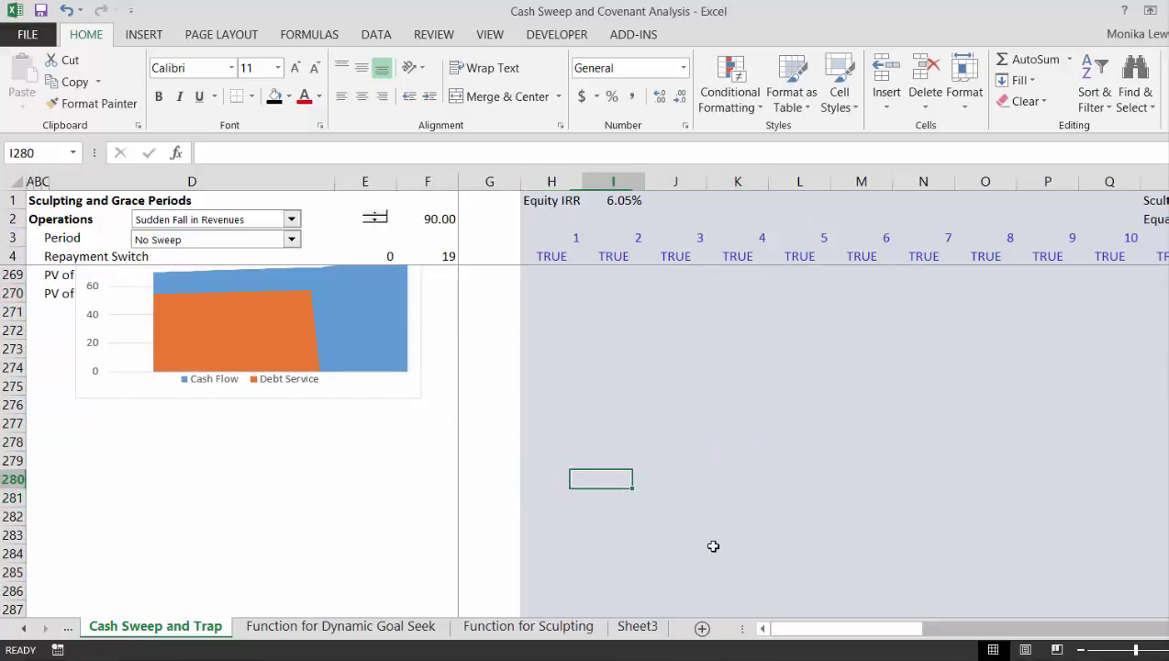
pyautogui.press('Up')
pyautogui.press('Up')
pyautogui.press('Up')
pyautogui.write('90')
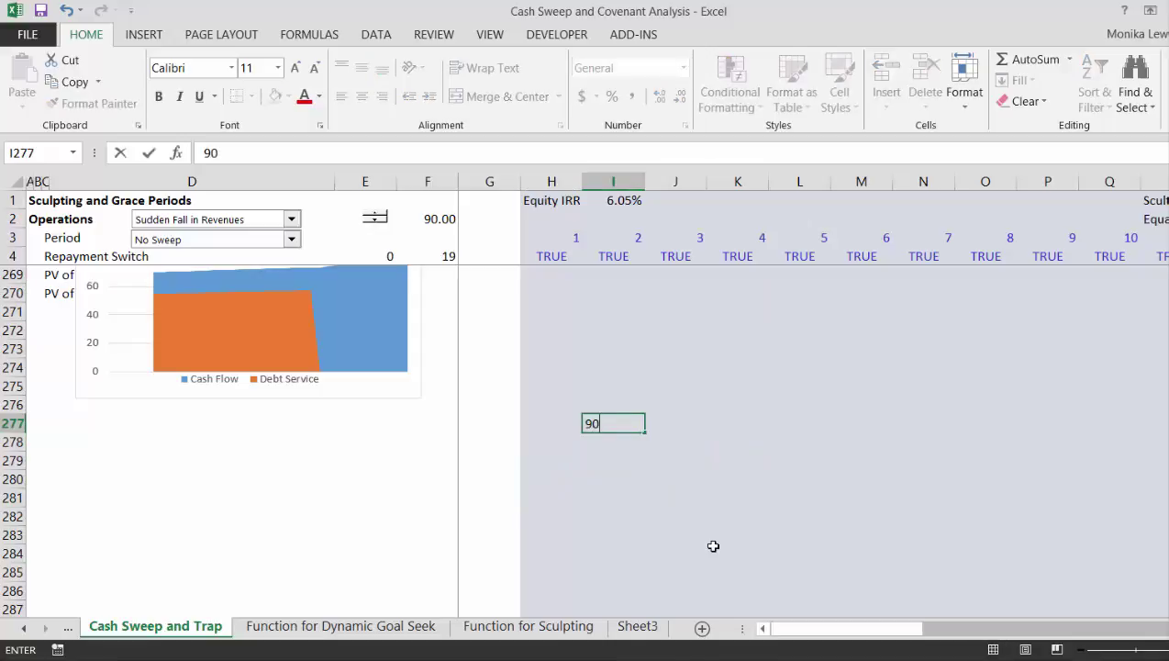
pyautogui.press('Return')
# Enter the formula =I277-1 in cell I278 to reduce the starting value by one.
pyautogui.write('=')
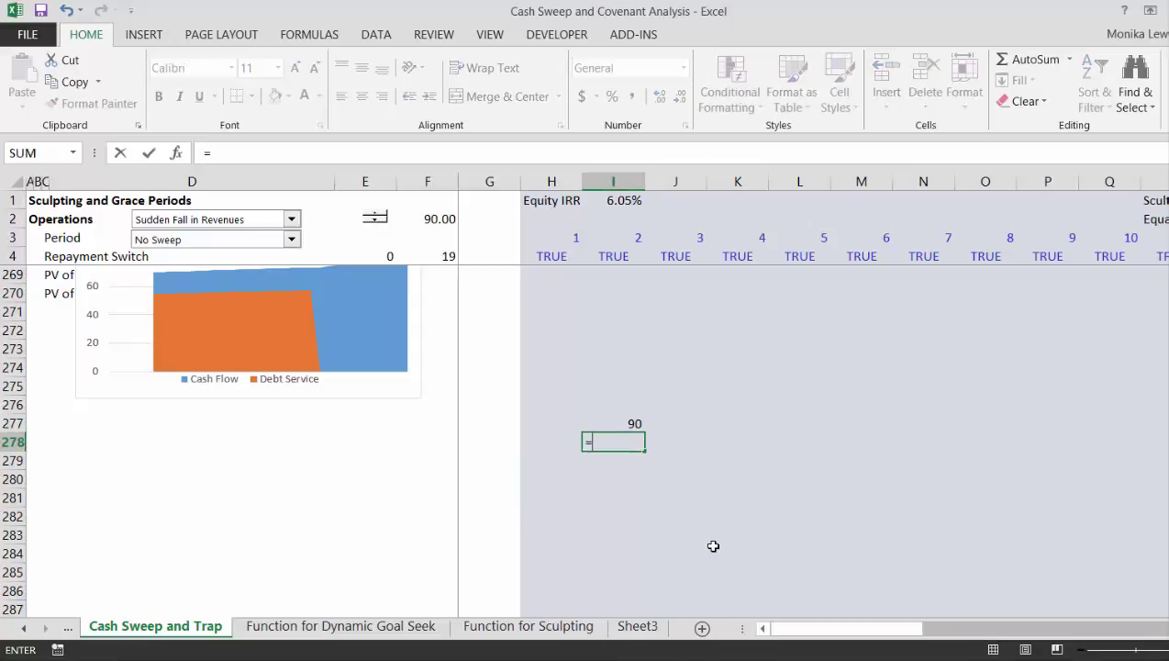
pyautogui.press('Up')
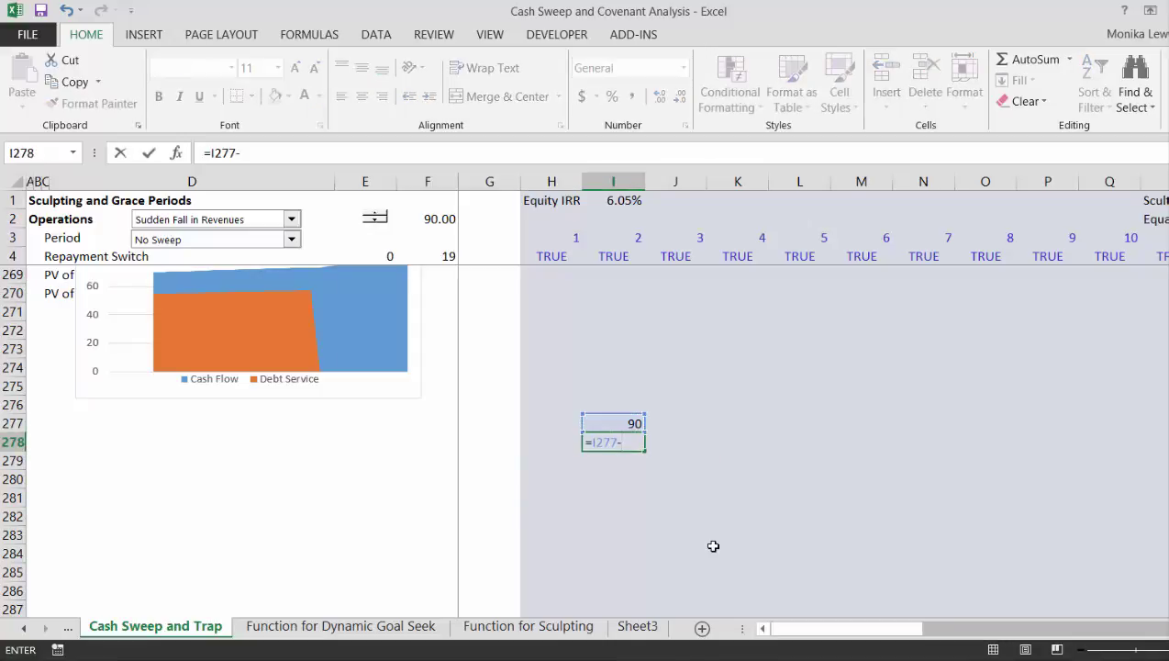
pyautogui.press('Return')
pyautogui.press('Up')
pyautogui.press('Up')
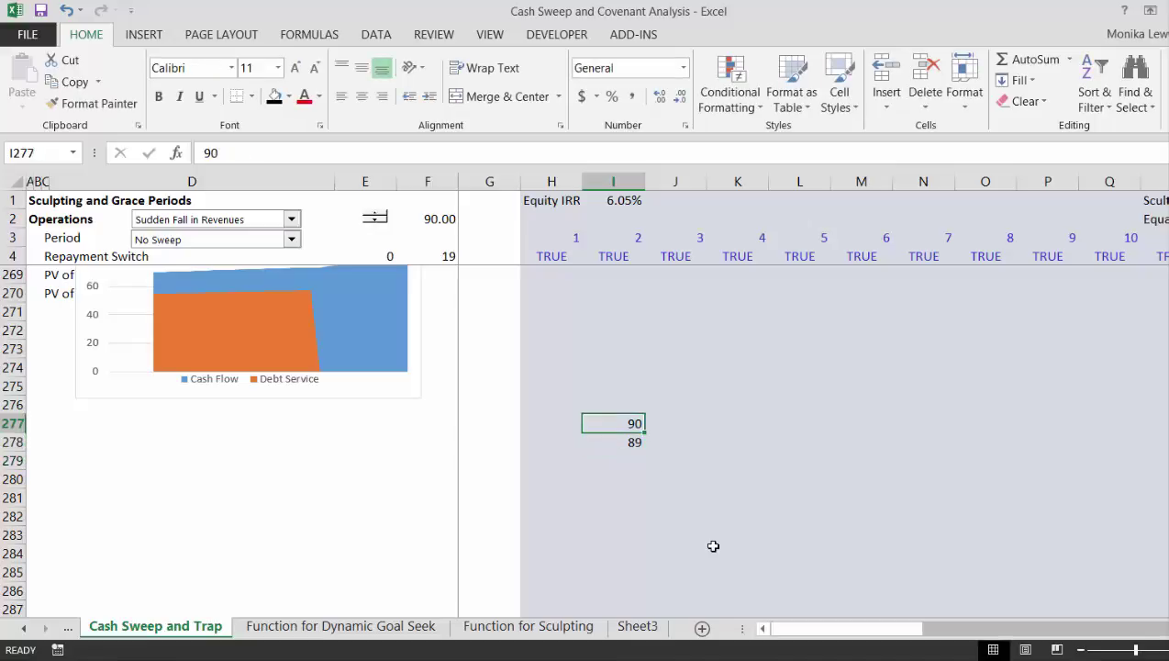
# Fill the I278 formula down column I through row 295.
pyautogui.press('Down')
pyautogui.hotkey('shift', 'Down')
pyautogui.hotkey('shift', 'Down')
pyautogui.hotkey('shift', 'Down')
pyautogui.hotkey('shift', 'Down')
pyautogui.hotkey('shift', 'Down')
pyautogui.hotkey('shift', 'Down')
pyautogui.hotkey('shift', 'Down')
pyautogui.hotkey('shift', 'Down')
pyautogui.hotkey('shift', 'Down')
pyautogui.hotkey('shift', 'Down')
pyautogui.hotkey('shift', 'Down')
pyautogui.hotkey('shift', 'Down')
pyautogui.hotkey('shift', 'Down')
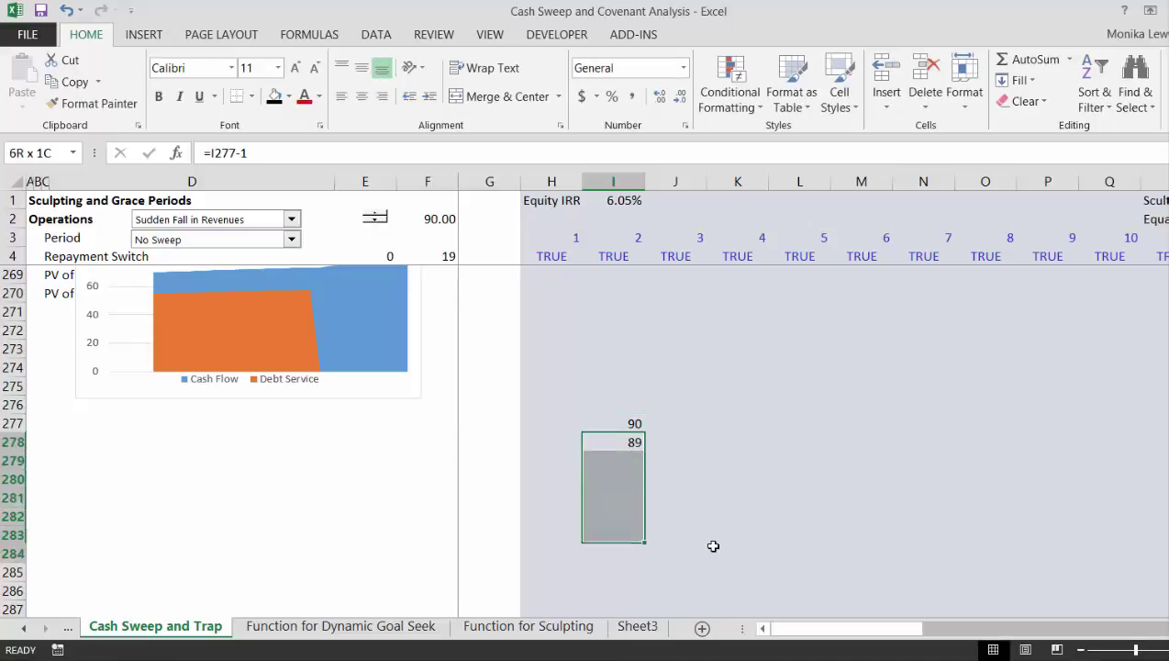
pyautogui.hotkey('shift', 'Down')
pyautogui.hotkey('shift', 'Down')
pyautogui.hotkey('shift', 'Down')
pyautogui.hotkey('shift', 'Down')
pyautogui.hotkey('ctrl', 'd')
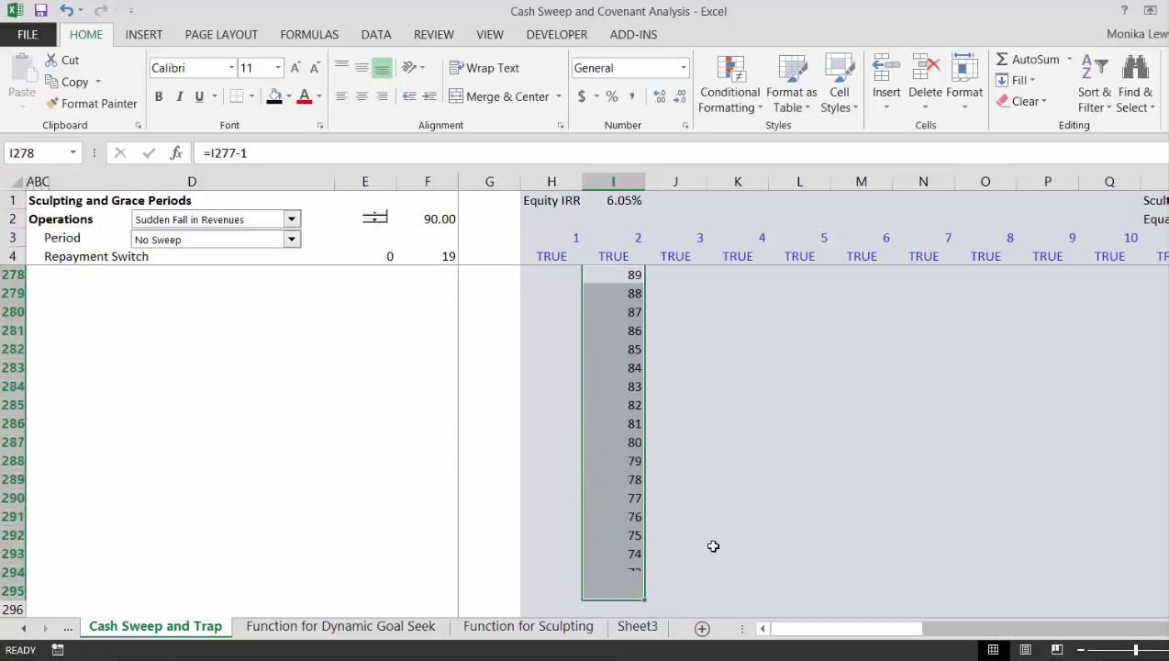
# Extend the descending series from I295 down to I297 so it ends at 70.
pyautogui.press('Down')
pyautogui.press('Down')
pyautogui.press('Down')
pyautogui.press('Down')
pyautogui.press('Down')
pyautogui.press('Down')
pyautogui.press('Down')
pyautogui.press('Down')
pyautogui.press('Down')
pyautogui.press('Down')
pyautogui.press('Down')
pyautogui.press('Down')
pyautogui.press('Down')
pyautogui.press('Down')
pyautogui.press('Down')
pyautogui.press('Down')
pyautogui.press('Down')
pyautogui.press('Down')
pyautogui.press('Down')
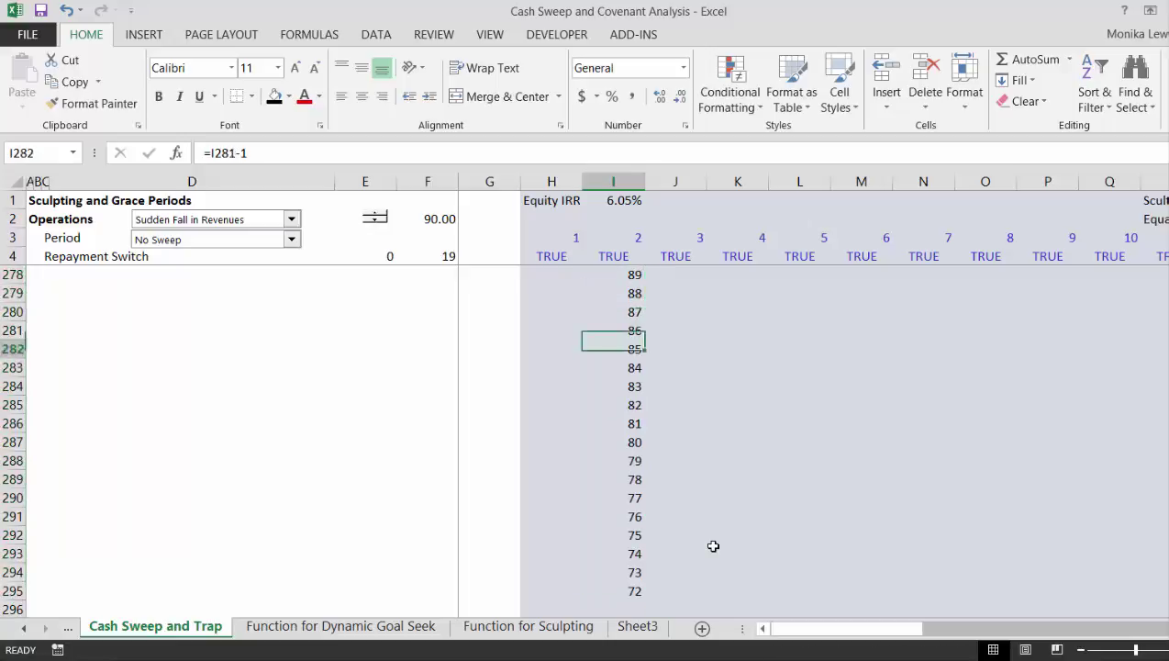
pyautogui.press('Up')
pyautogui.press('Up')
pyautogui.hotkey('shift', 'Down')
pyautogui.hotkey('shift', 'Down')
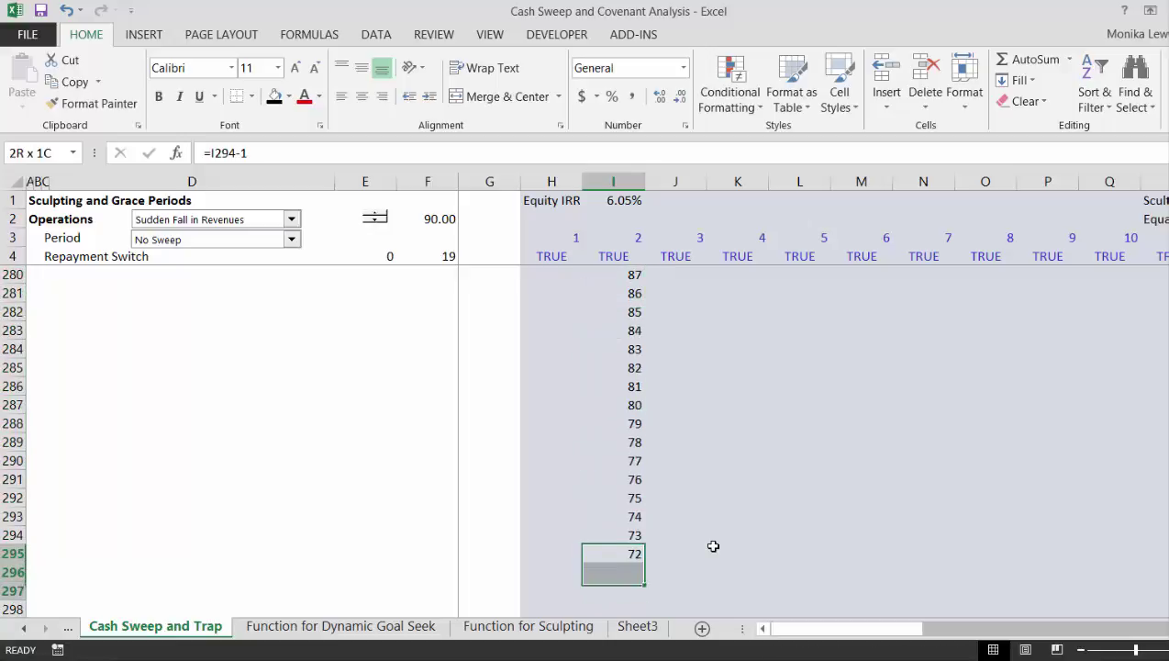
pyautogui.hotkey('ctrl', 'd')
pyautogui.hotkey('shift', 'Up')
pyautogui.hotkey('shift', 'Up')
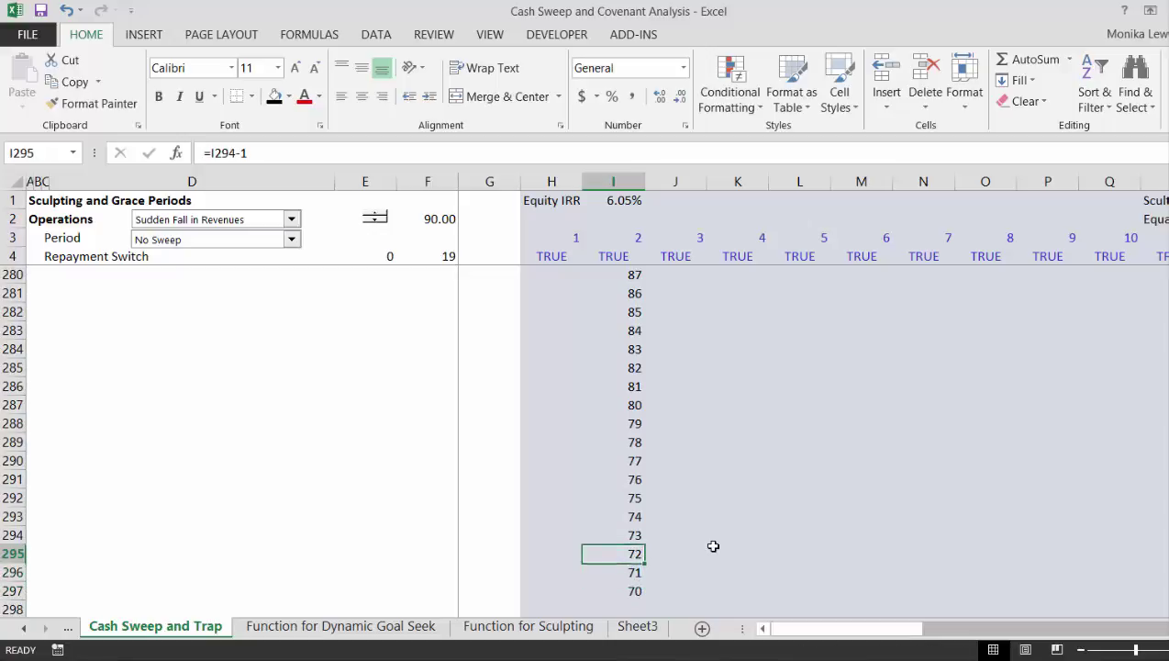
# Format the descending series in I277:I297 as numbers with two decimal places.
pyautogui.press('Up')
pyautogui.press('Up')
pyautogui.press('Up')
pyautogui.press('Up')
pyautogui.press('Up')
pyautogui.press('Up')
pyautogui.press('Up')
pyautogui.press('Up')
pyautogui.press('Up')
pyautogui.press('Up')
pyautogui.press('Up')
pyautogui.press('Up')
pyautogui.press('Up')
pyautogui.press('Up')
pyautogui.press('Up')
pyautogui.press('Up')
pyautogui.press('Up')
pyautogui.press('Up')
pyautogui.press('Up')
pyautogui.press('Up')
pyautogui.press('Up')
pyautogui.press('Up')
pyautogui.press('Up')
pyautogui.press('Down')
pyautogui.press('Down')
pyautogui.press('Down')
pyautogui.press('Down')
pyautogui.press('Down')
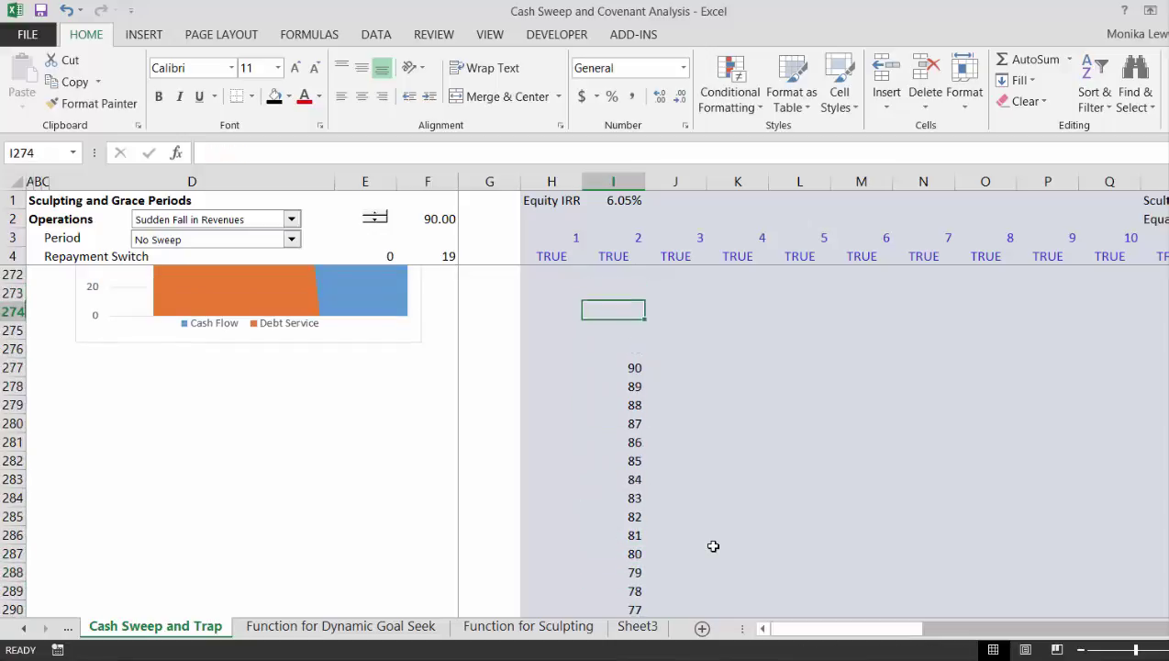
pyautogui.hotkey('ctrl', 'shift', 'Down')
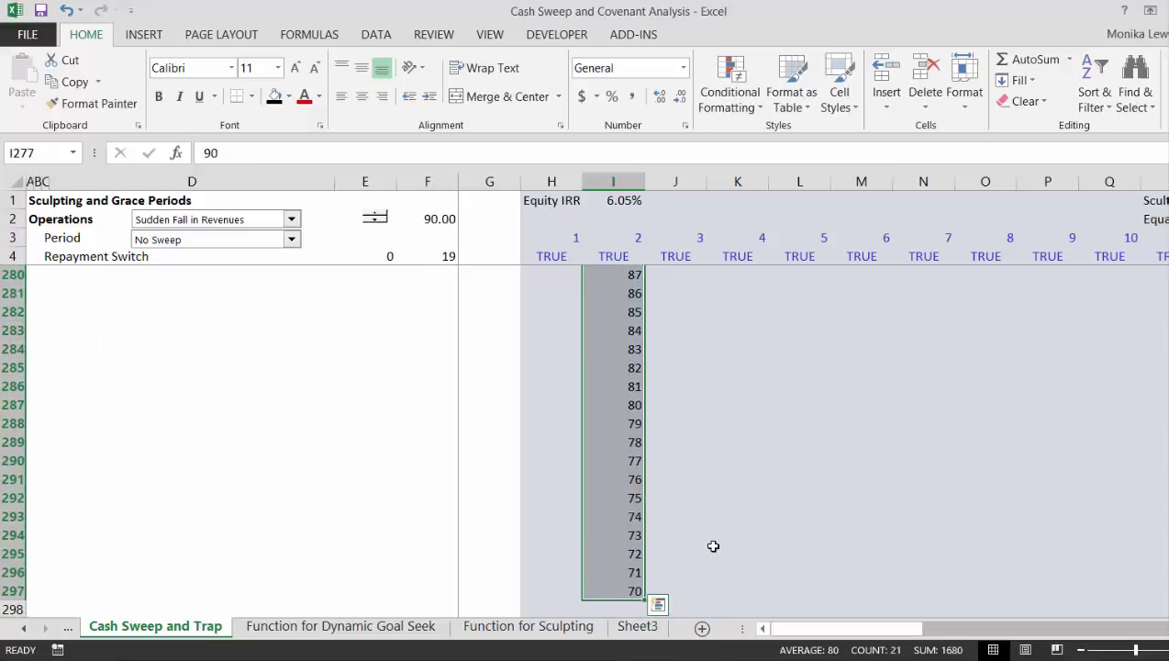
pyautogui.press('Up')
pyautogui.press('Up')
pyautogui.press('Up')
pyautogui.press('Up')
pyautogui.press('Up')
pyautogui.press('Up')
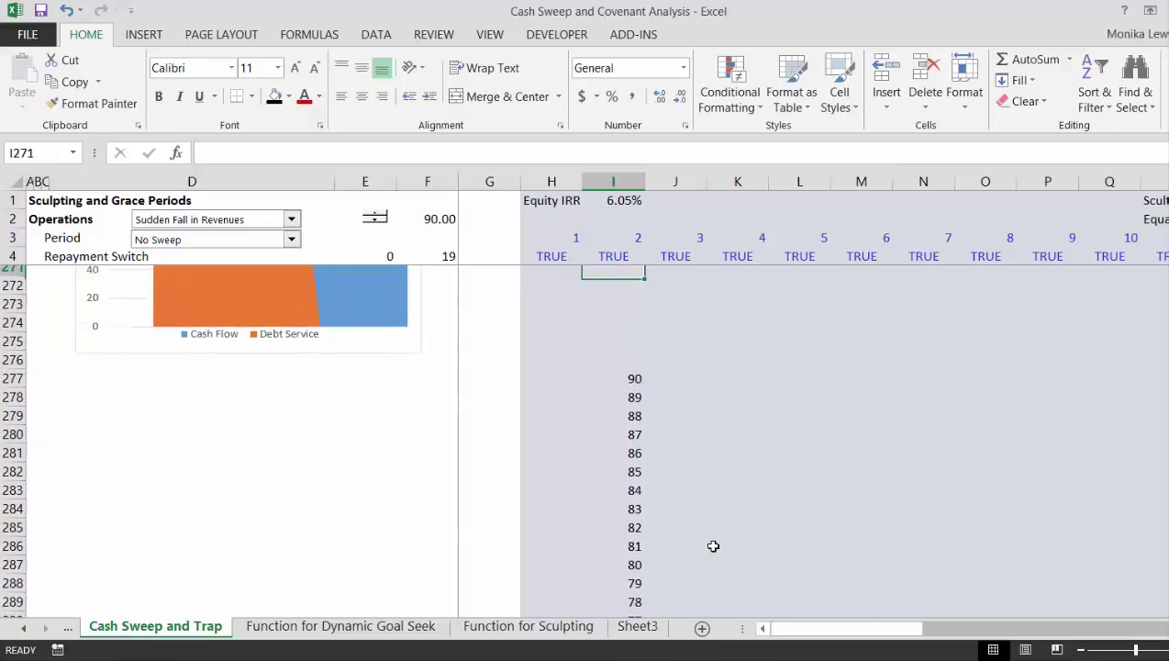
pyautogui.press('Down')
pyautogui.press('Down')
pyautogui.press('Down')
pyautogui.press('Down')
pyautogui.press('Down')
pyautogui.press('Down')
pyautogui.hotkey('ctrl', 'shift', 'Down')
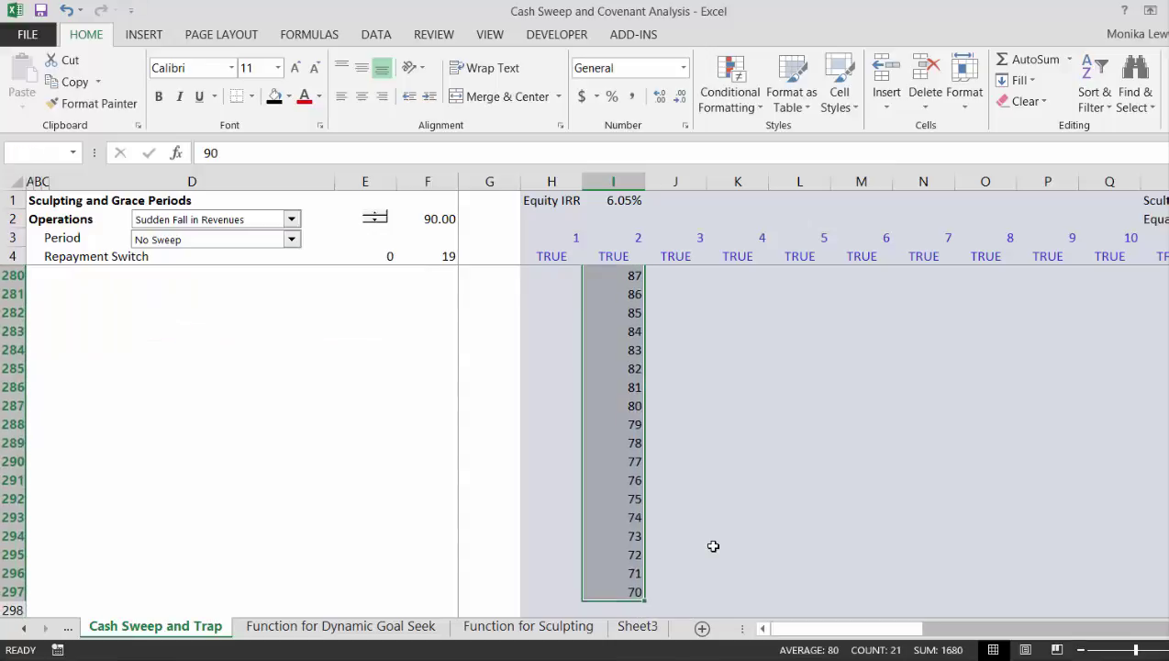
pyautogui.hotkey('ctrl', 'shift', '1')
pyautogui.press('Up')
pyautogui.press('Up')
pyautogui.press('Up')
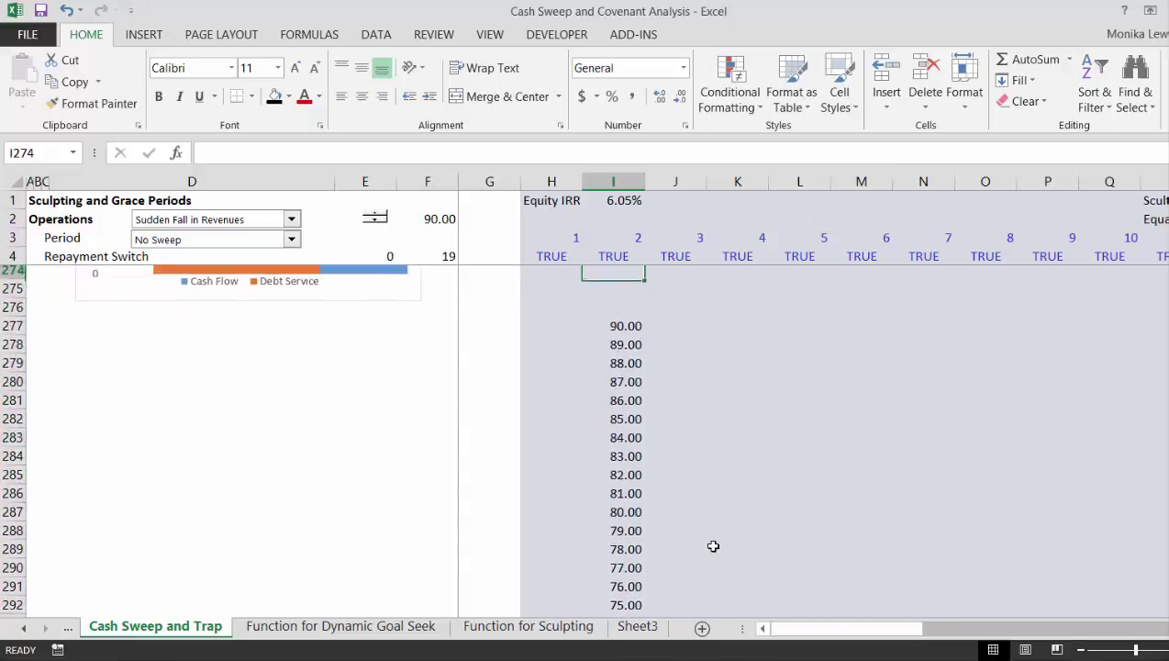
# Enter the label Year of Crash in cell K270, above the descending series.
pyautogui.press('Down')
pyautogui.press('Down')
pyautogui.press('Down')
pyautogui.press('Right')
pyautogui.press('Up')
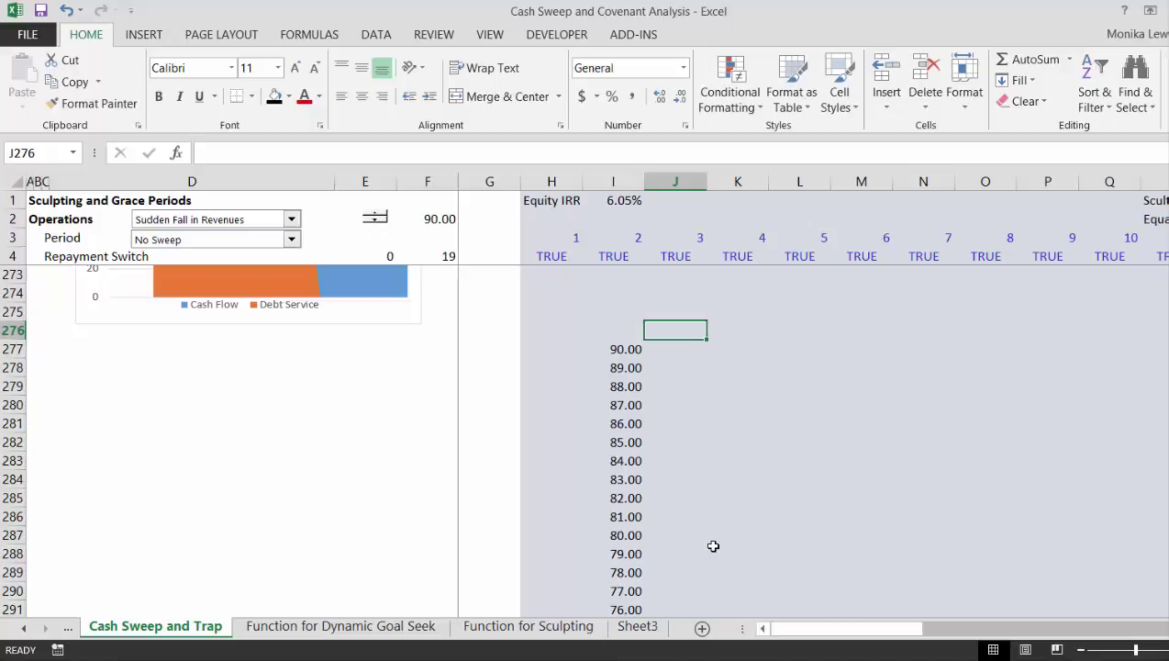
pyautogui.press('Left')
pyautogui.press('Up')
pyautogui.press('Up')
pyautogui.press('Up')
pyautogui.press('Up')
pyautogui.press('Up')
pyautogui.press('Up')
pyautogui.press('Up')
pyautogui.press('Up')
pyautogui.press('Up')
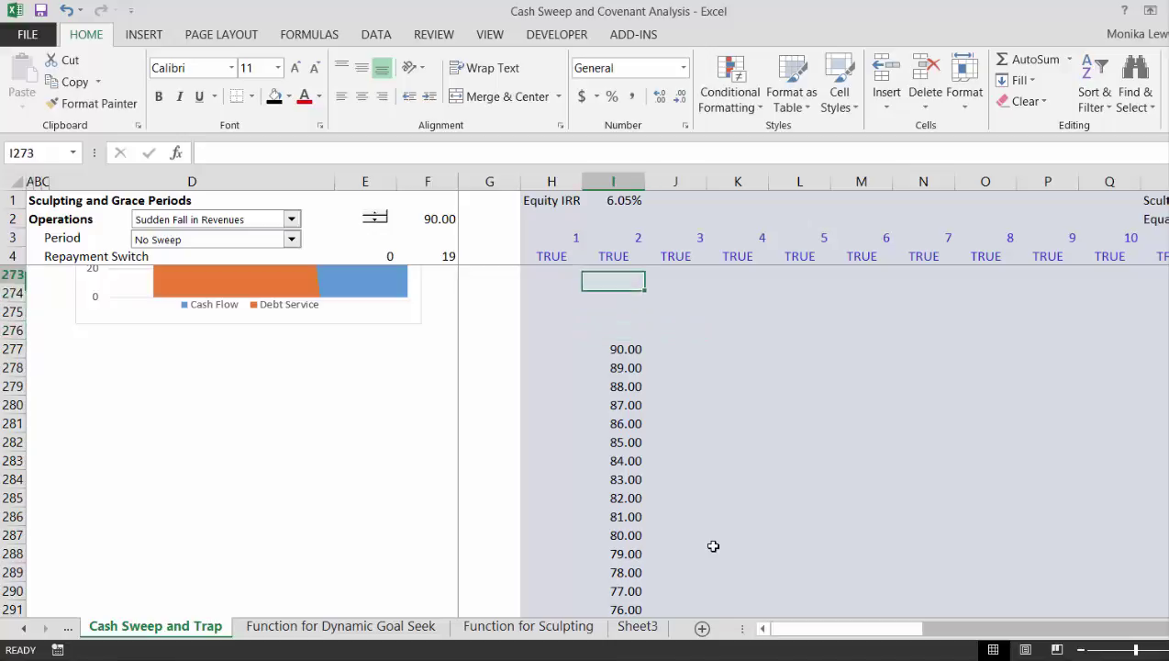
pyautogui.press('Up')
pyautogui.press('Down')
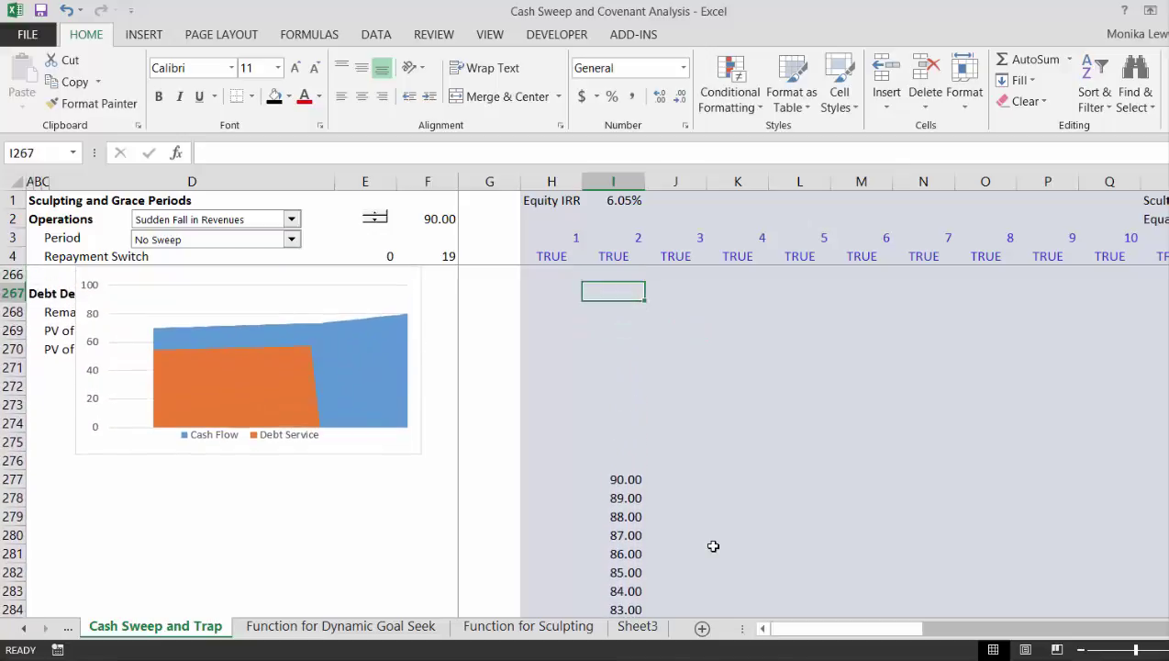
pyautogui.press('Down')
pyautogui.press('Down')
pyautogui.press('Right')
pyautogui.press('Right')
pyautogui.press('Down')
pyautogui.press('Left')
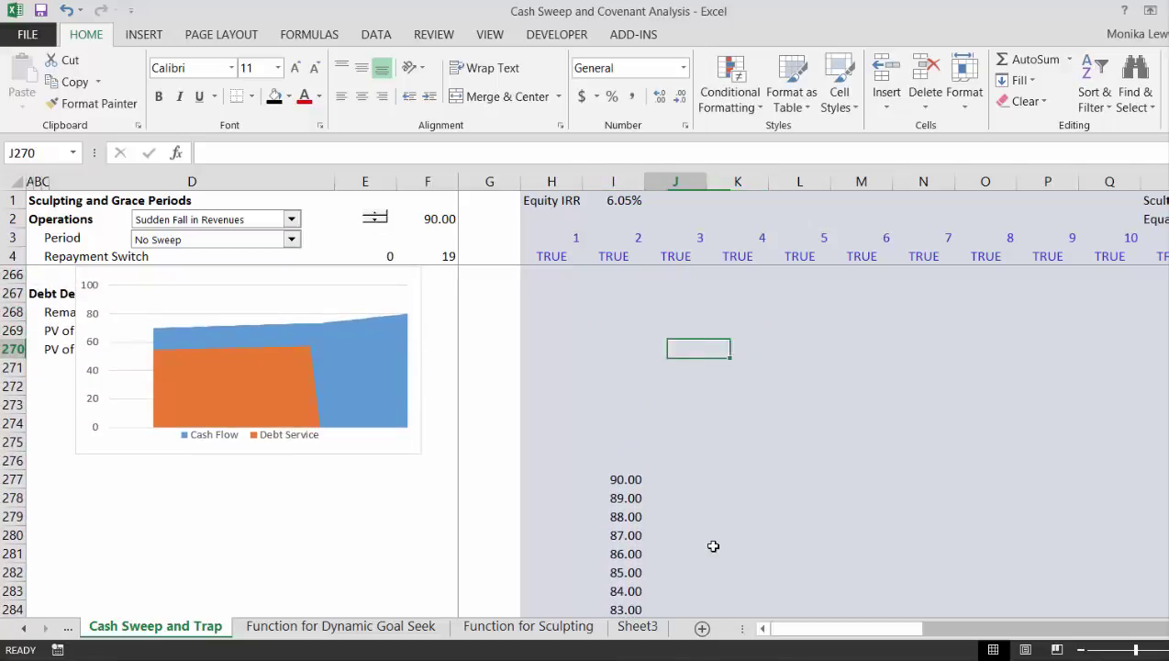
pyautogui.press('Right')
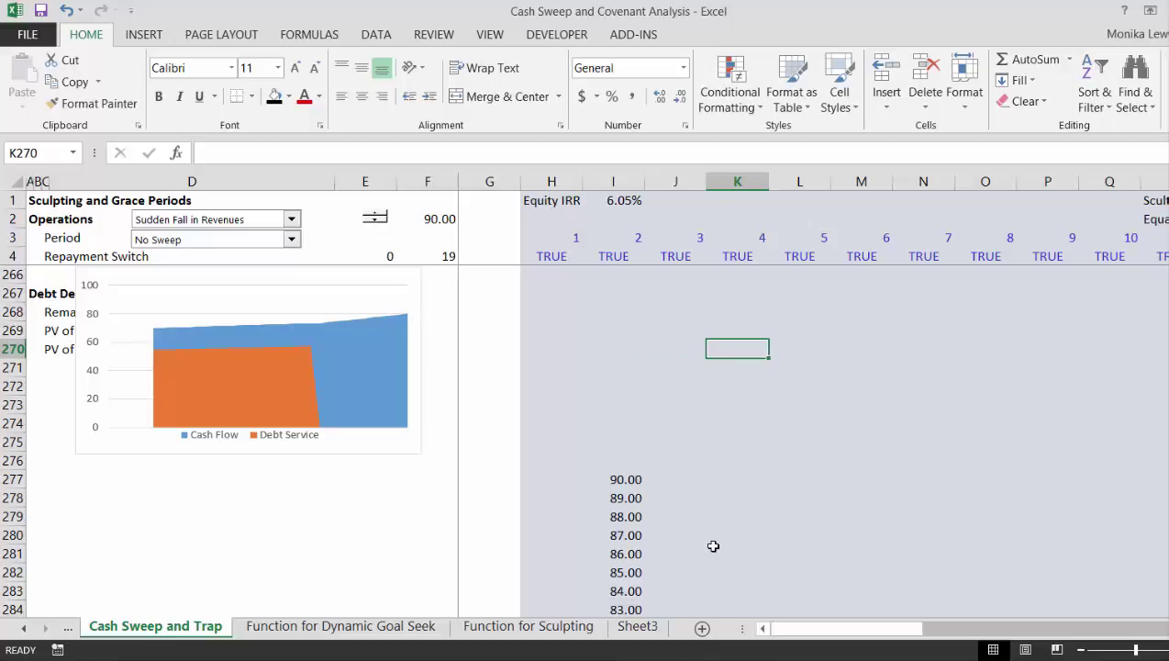
pyautogui.write('Year of Crash')
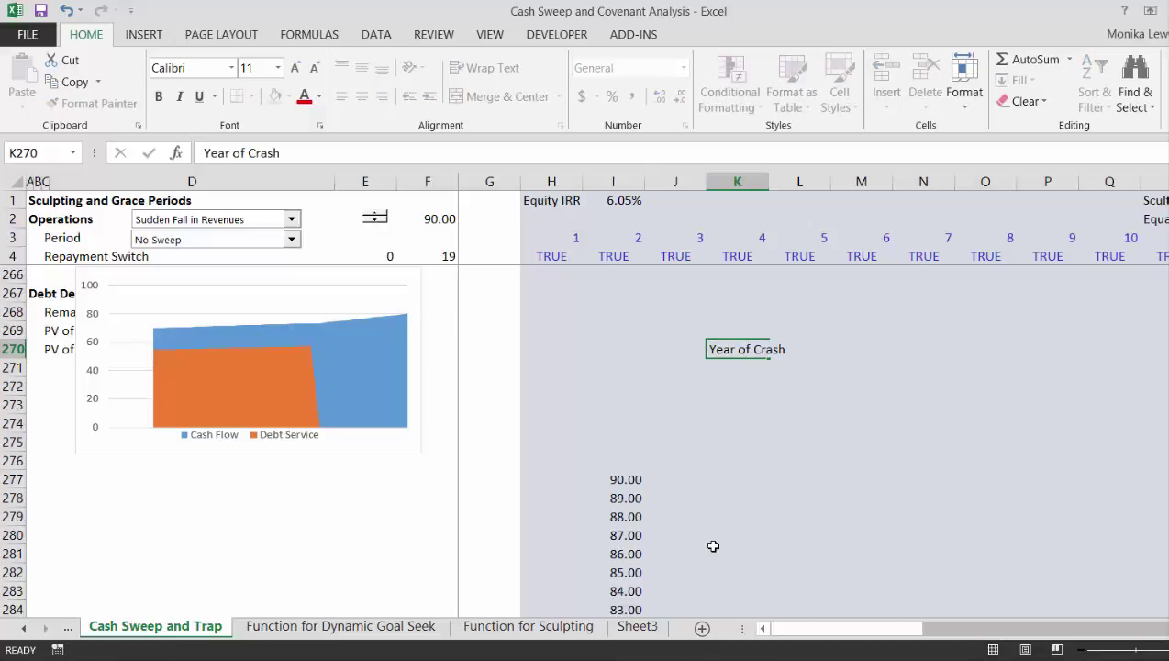
pyautogui.press('Return')
pyautogui.press('Up')
# Link cell M270 to the existing Year of Crash input with the formula =Q255.
pyautogui.press('Right')
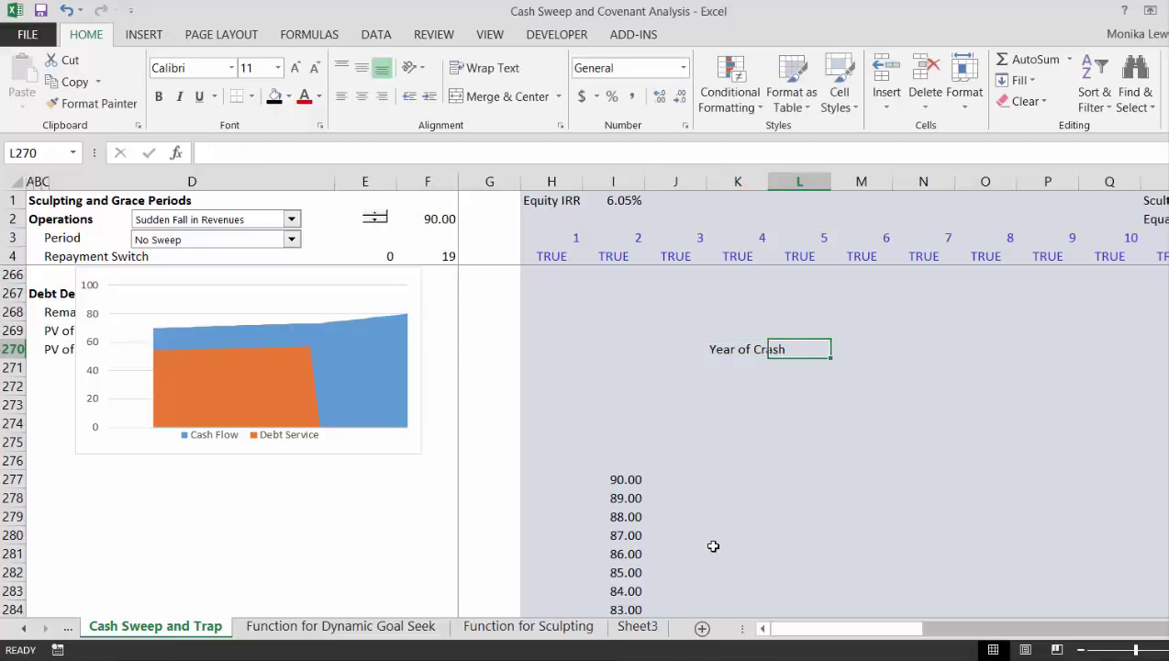
pyautogui.press('Right')
pyautogui.write('=')
pyautogui.press('Up')
pyautogui.press('Up')
pyautogui.press('Up')
pyautogui.press('Up')
pyautogui.press('Up')
pyautogui.press('Up')
pyautogui.press('Up')
pyautogui.press('Up')
pyautogui.press('Up')
pyautogui.press('Up')
pyautogui.press('Up')
pyautogui.press('Up')
pyautogui.press('Up')
pyautogui.press('Up')
pyautogui.press('Up')
pyautogui.press('Up')
pyautogui.press('Up')
pyautogui.press('Up')
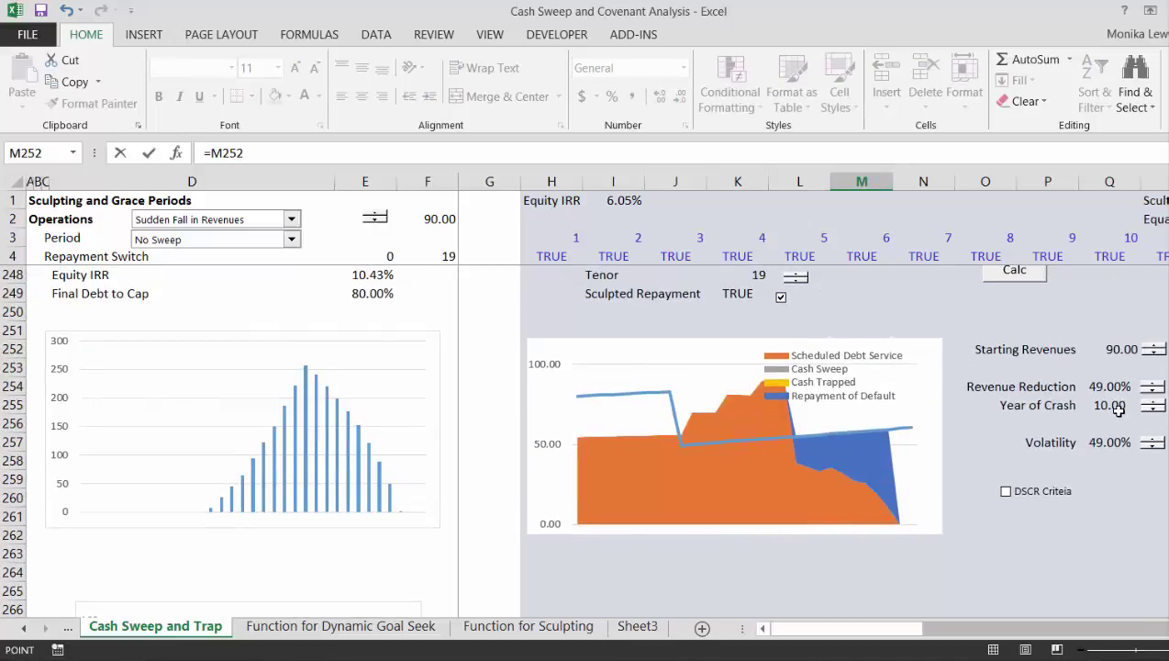
pyautogui.hotkey('ctrl', 'Return')
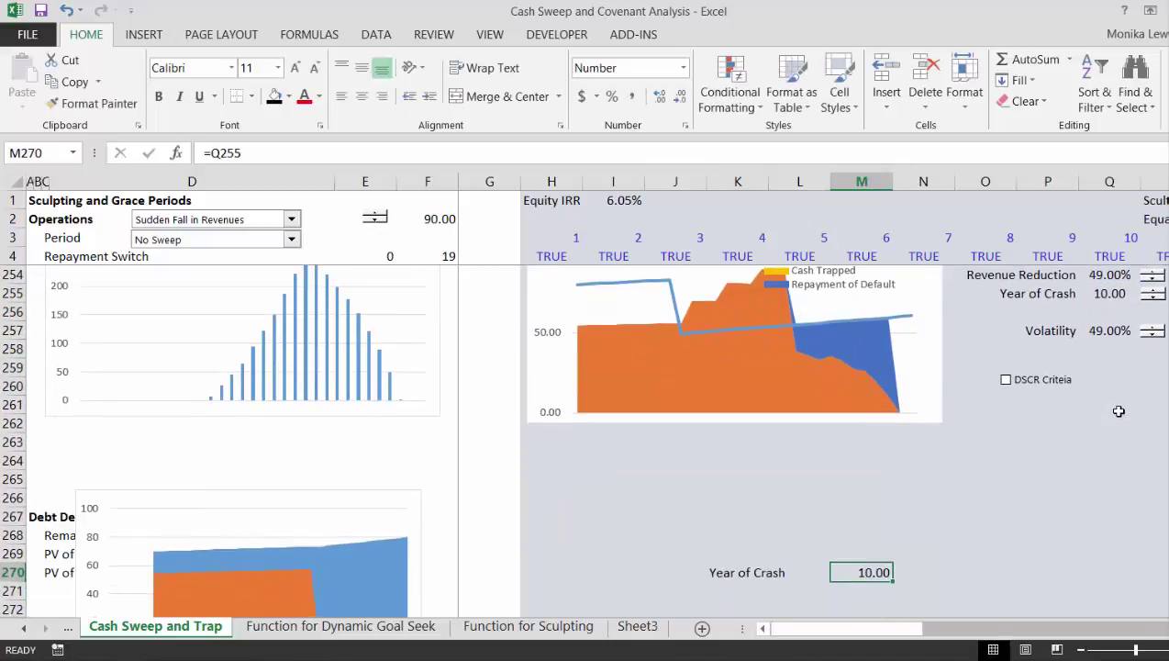
# Copy the spinner beside the original Year of Crash input and paste it at N270 next to the linked value.
pyautogui.rightClick(1152, 295)
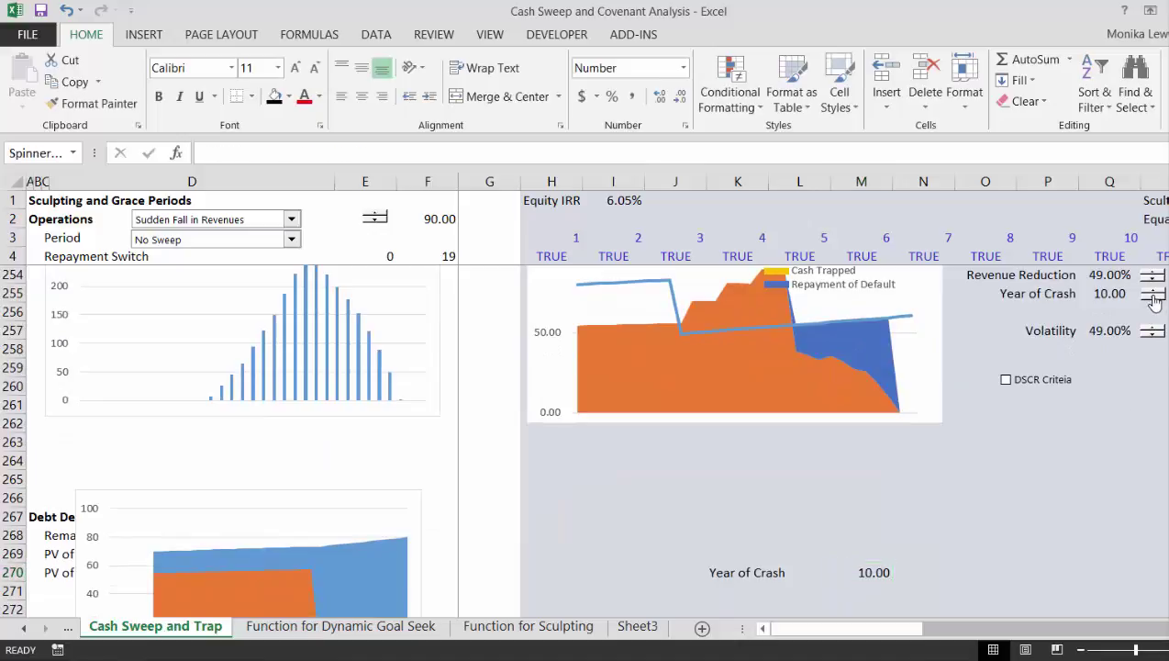
pyautogui.click(1105, 330)
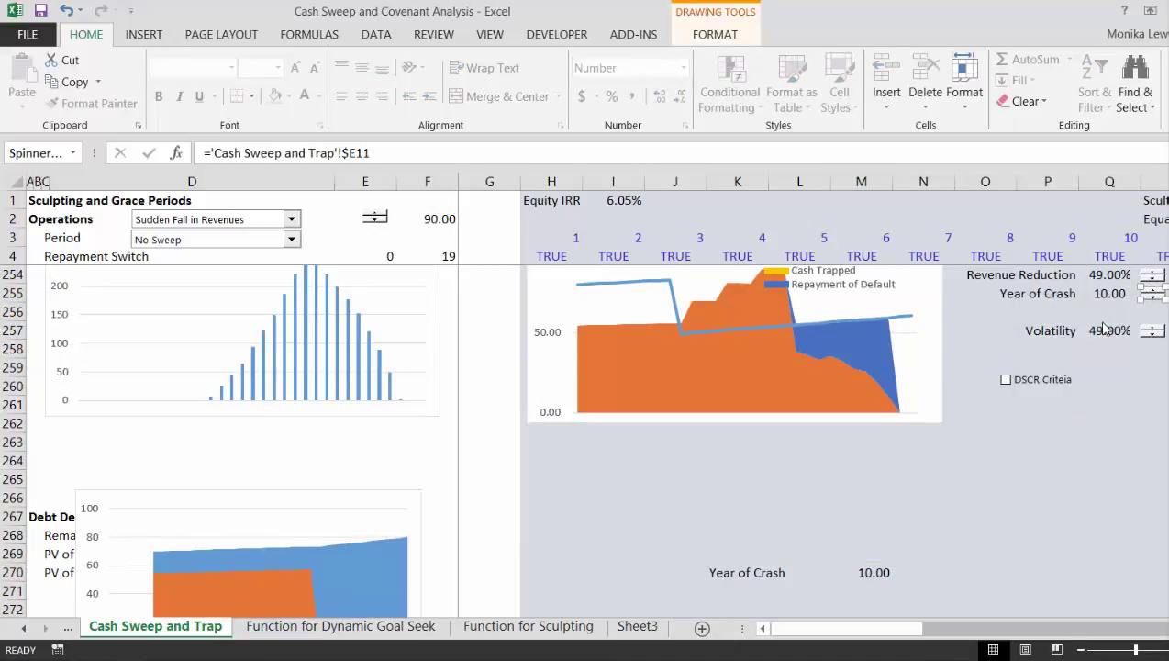
pyautogui.click(908, 564)
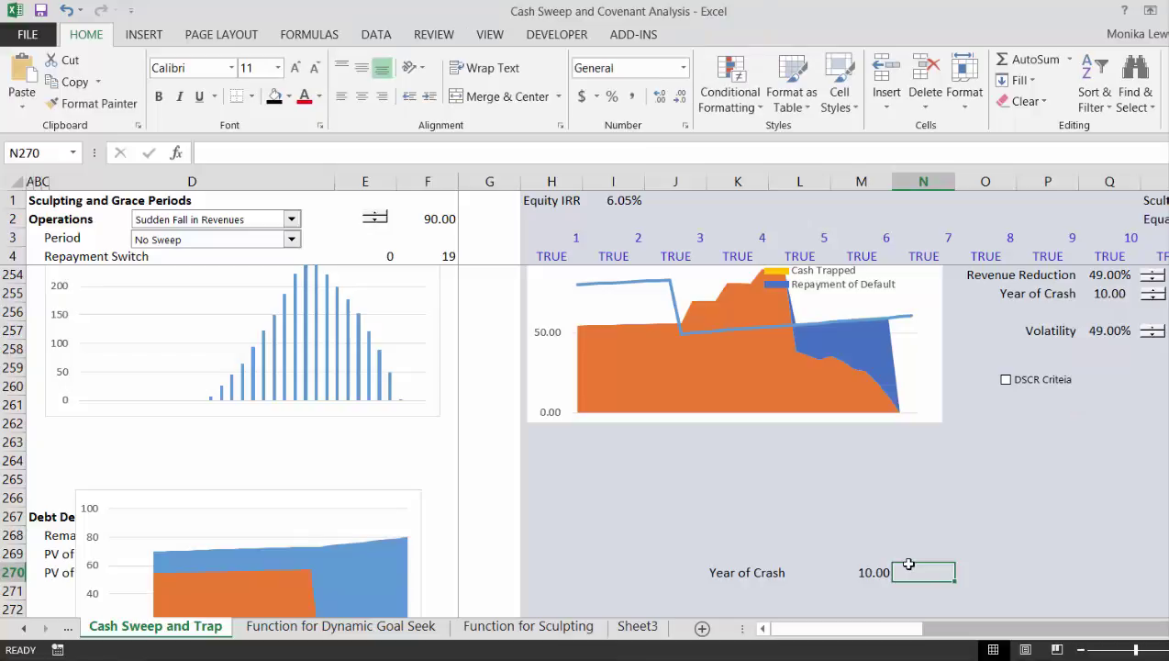
pyautogui.hotkey('ctrl', 'v')
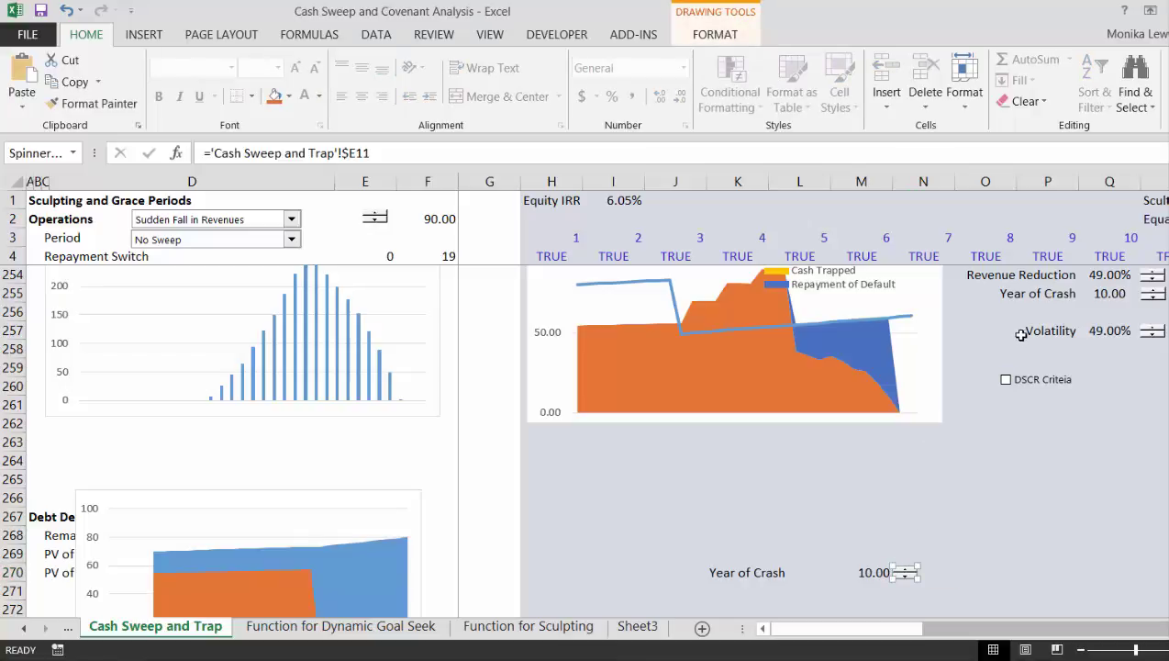
# Copy the Revenue Reduction label from P254 into L271, below the Year of Crash row.
pyautogui.click(1010, 294)
pyautogui.press('Up')
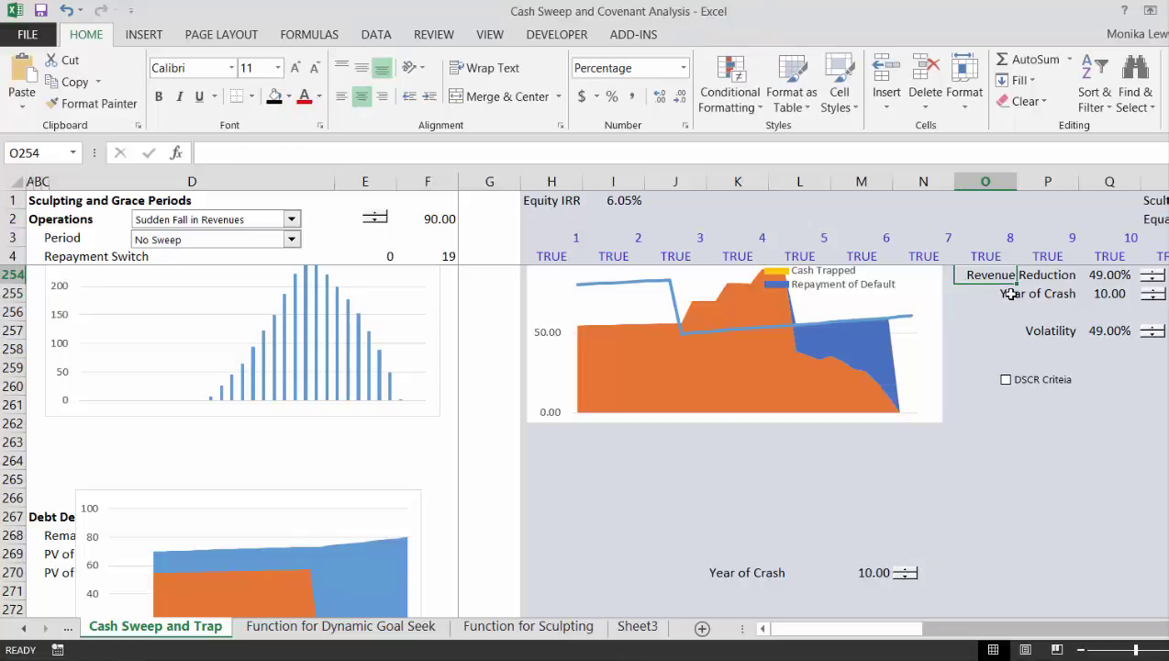
pyautogui.press('Right')
pyautogui.hotkey('ctrl', 'c')
pyautogui.press('Down')
pyautogui.press('Down')
pyautogui.press('Down')
pyautogui.press('Down')
pyautogui.press('Down')
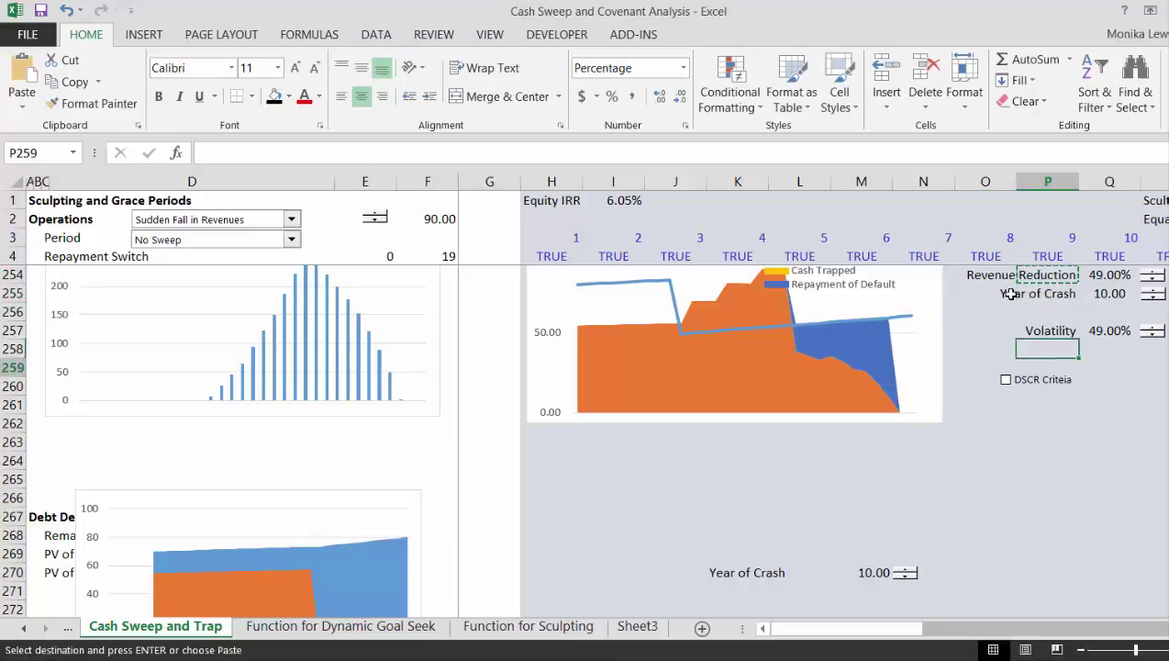
pyautogui.press('Down')
pyautogui.press('Down')
pyautogui.press('Down')
pyautogui.press('Down')
pyautogui.press('Down')
pyautogui.press('Down')
pyautogui.press('Down')
pyautogui.press('Down')
pyautogui.press('Left')
pyautogui.press('Down')
pyautogui.press('Down')
pyautogui.press('Down')
pyautogui.press('Left')
pyautogui.press('Left')
pyautogui.press('Down')
pyautogui.press('Left')
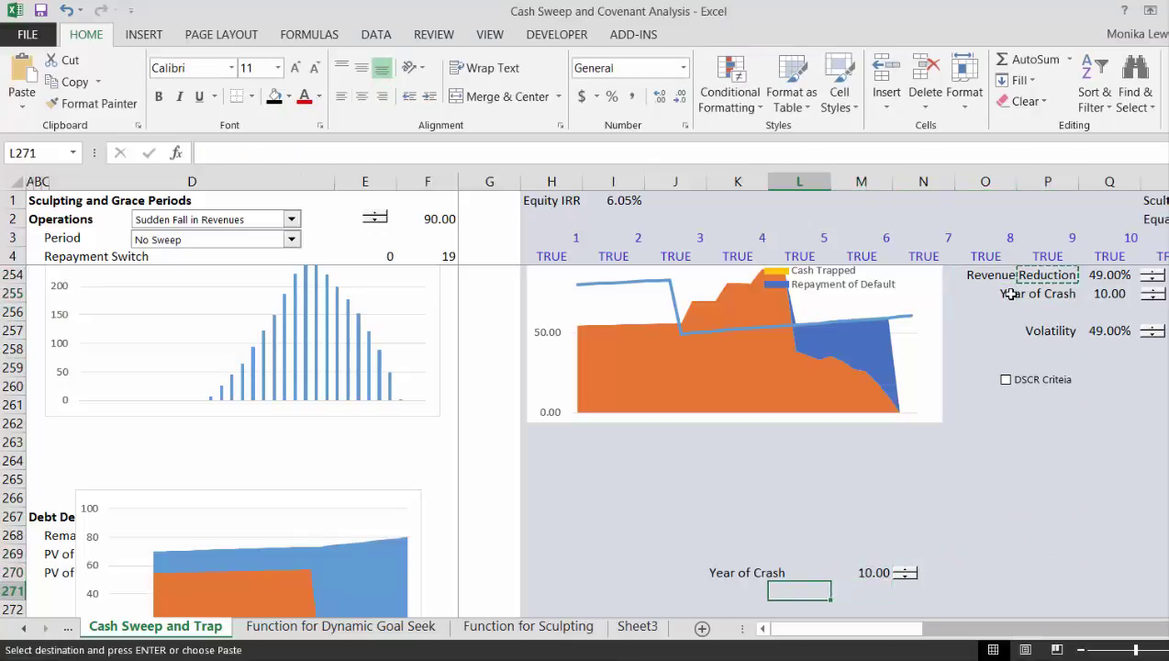
pyautogui.press('Left')
pyautogui.press('Right')
pyautogui.hotkey('ctrl', 'v')
# Try to move the Year of Crash label by cutting it from K270 into L270, and undo the move.
pyautogui.press('Up')
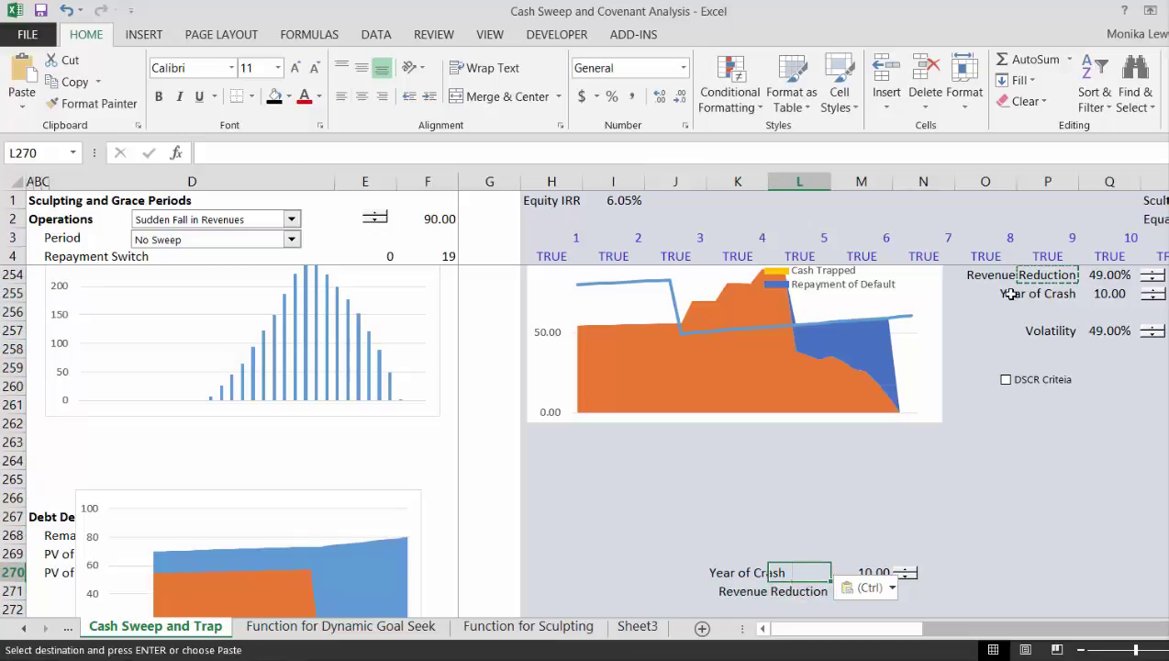
pyautogui.press('Left')
pyautogui.press('Left')
pyautogui.press('Right')
pyautogui.hotkey('ctrl', 'x')
pyautogui.press('Right')
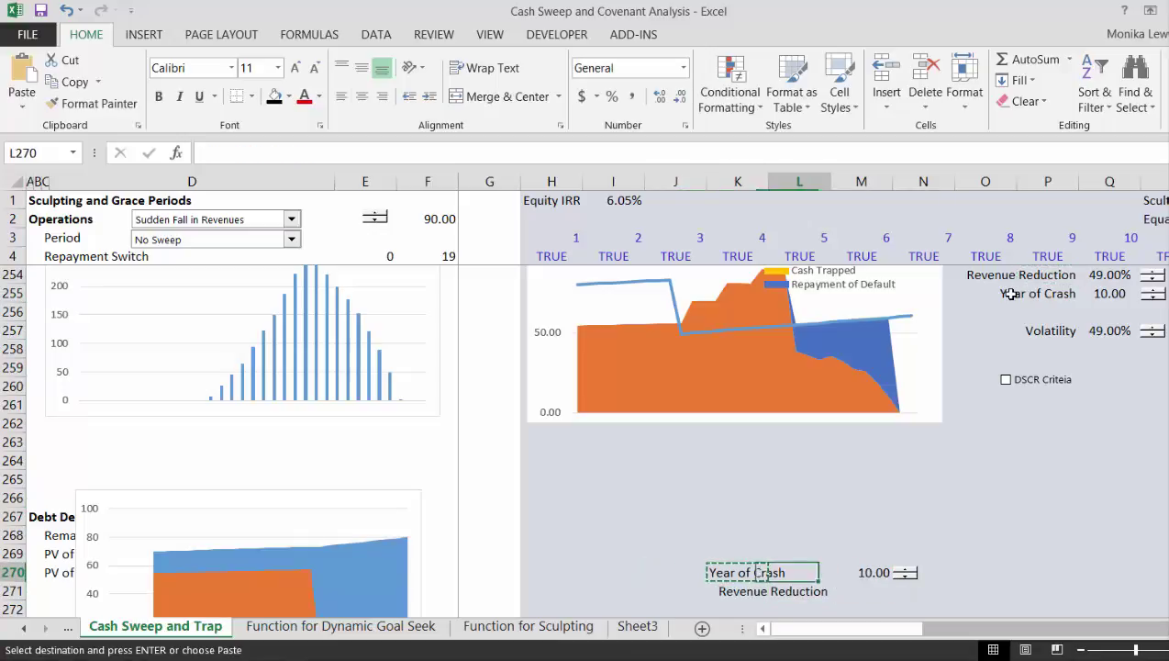
pyautogui.press('Return')
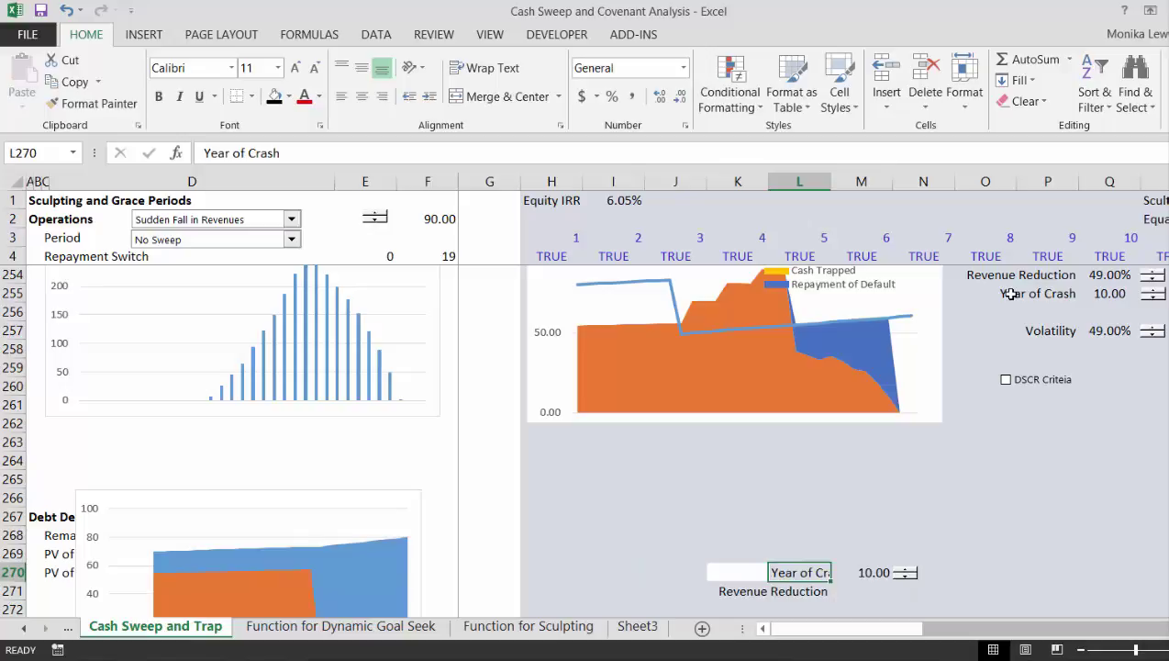
pyautogui.hotkey('ctrl', 'x')
pyautogui.press('Left')
pyautogui.press('Return')
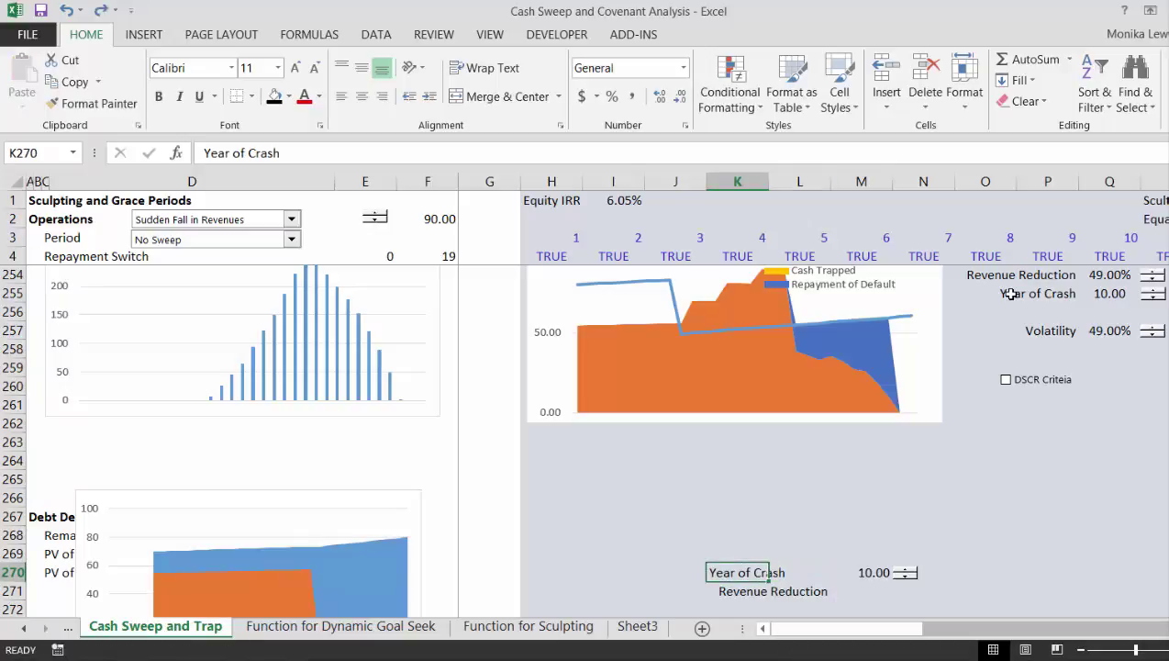
# Copy the Year of Crash label from K270 to L270, clear K270, and right-align the label in L270.
pyautogui.press('Right')
pyautogui.hotkey('ctrl', 'v')
pyautogui.press('Left')
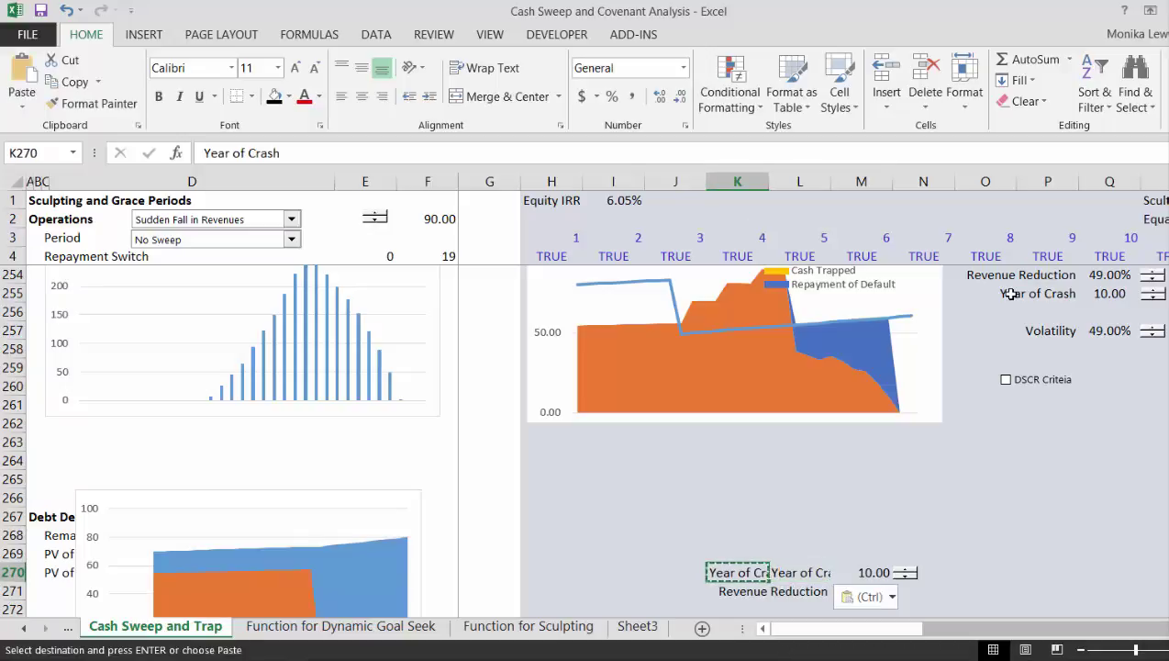
pyautogui.press('Delete')
pyautogui.press('Right')
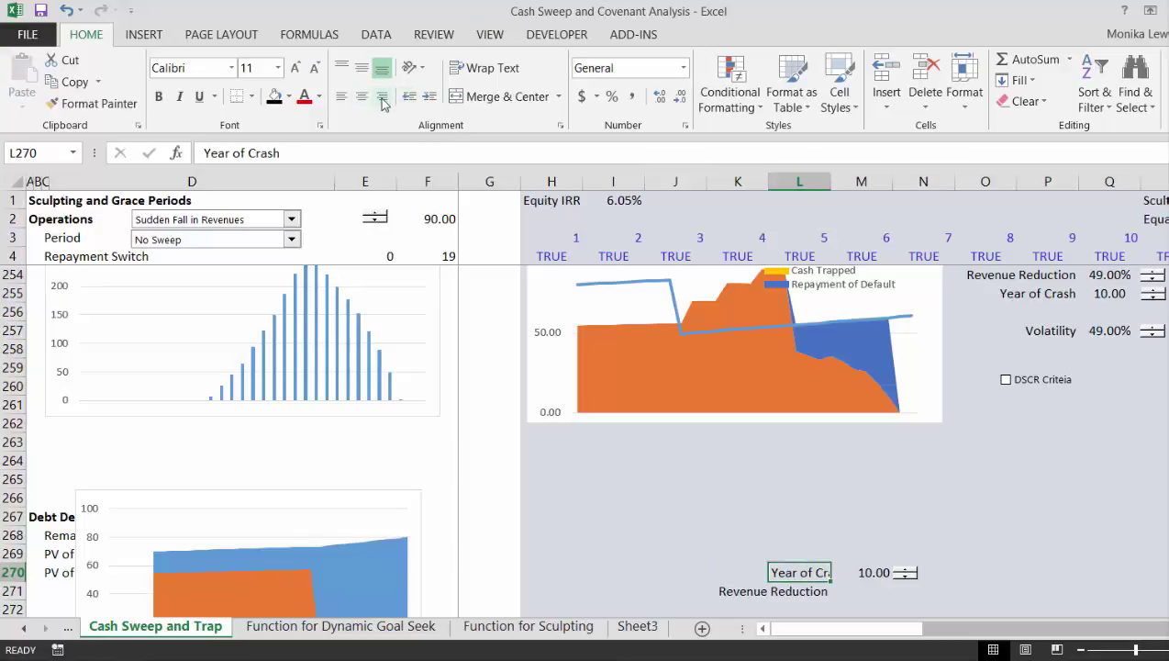
# Link cell M271 to the original Revenue Reduction input with the formula =Q254.
pyautogui.press('Down')
pyautogui.press('Right')
pyautogui.write('=')
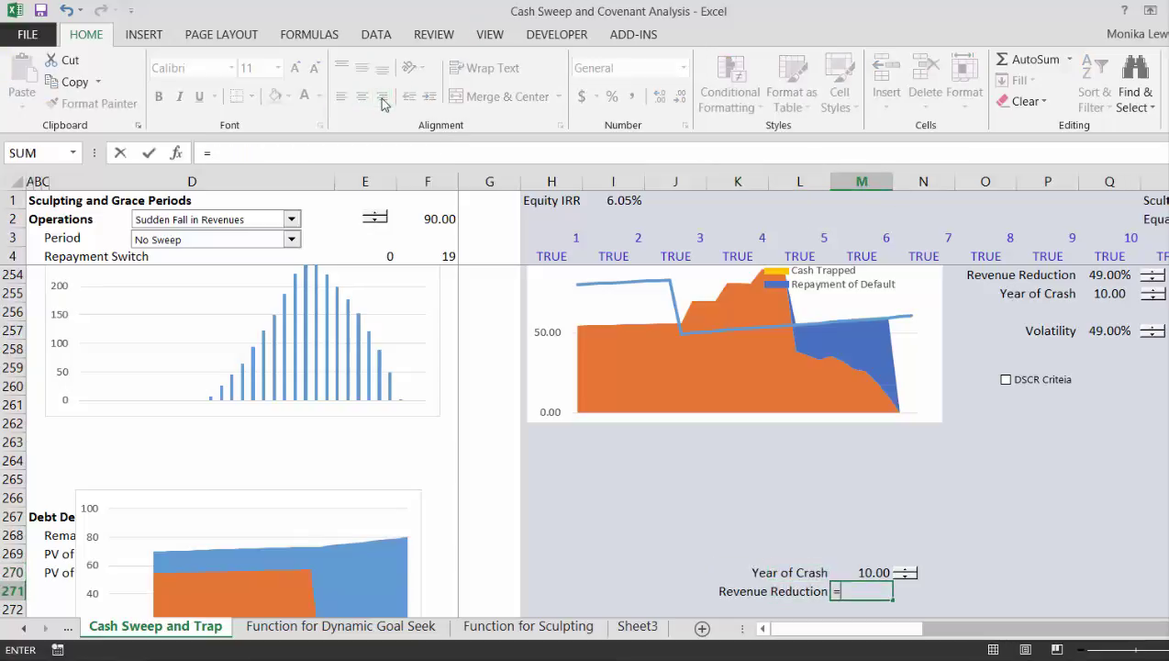
pyautogui.click(1091, 275)
pyautogui.hotkey('ctrl', 'Return')
pyautogui.scroll(-1, 1091, 275)
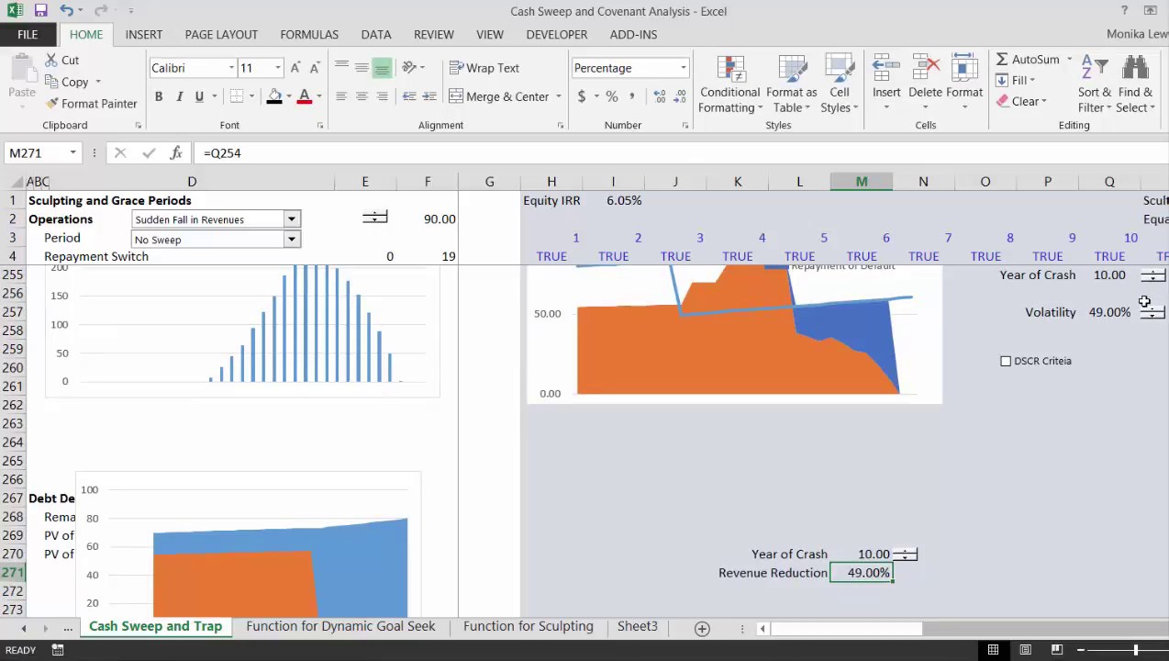
# Copy the spinner beside the original Revenue Reduction input in Q254 and paste it at N271, beside the new Revenue Reduction cell.
pyautogui.press('Up')
pyautogui.press('Up')
pyautogui.press('Up')
pyautogui.press('Up')
pyautogui.press('Up')
pyautogui.press('Up')
pyautogui.press('Up')
pyautogui.press('Up')
pyautogui.press('Up')
pyautogui.press('Up')
pyautogui.press('Up')
pyautogui.press('Up')
pyautogui.press('Up')
pyautogui.press('Up')
pyautogui.press('Up')
pyautogui.press('Up')
pyautogui.press('Up')
pyautogui.press('Up')
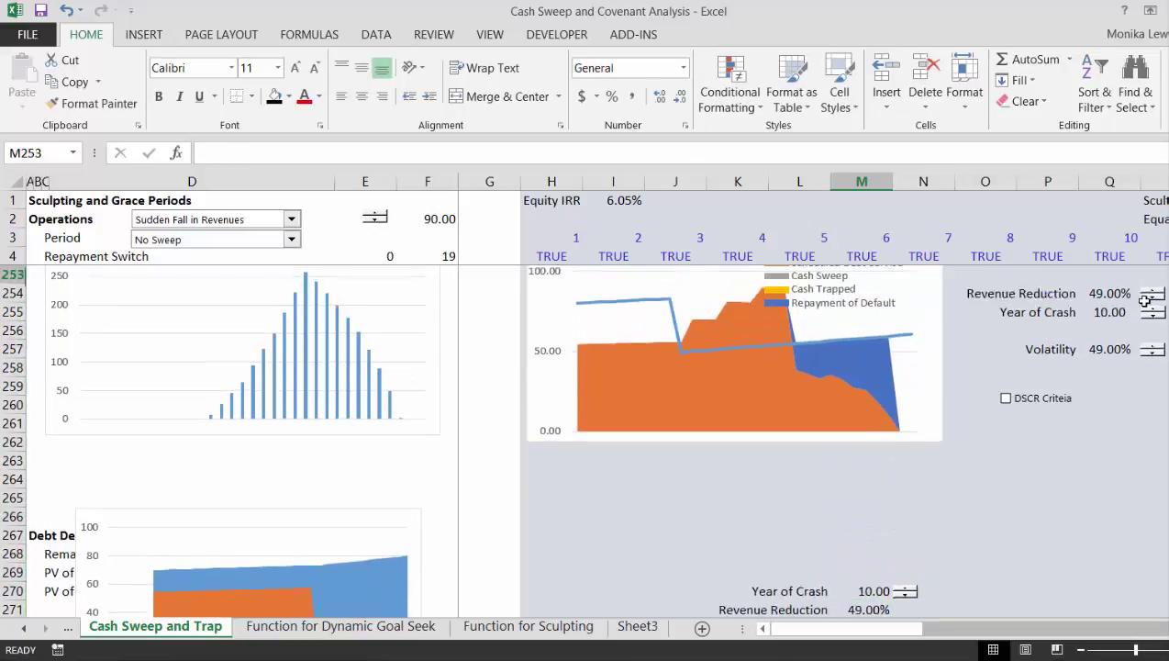
pyautogui.press('Up')
pyautogui.press('Up')
pyautogui.press('Up')
pyautogui.press('Up')
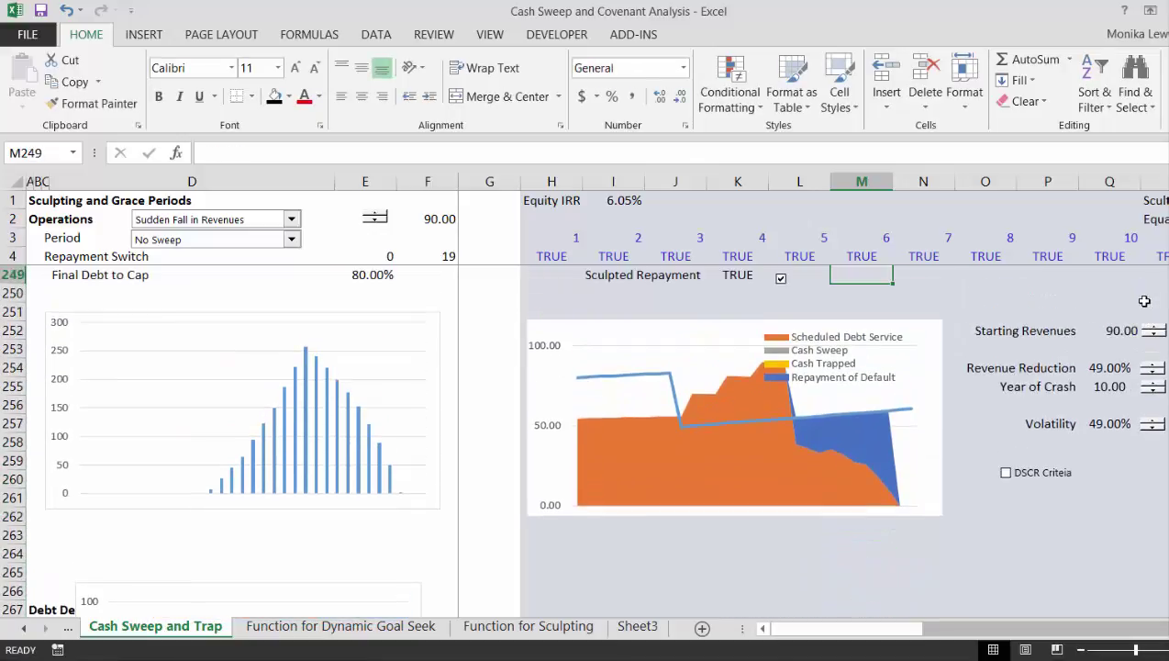
pyautogui.rightClick(1148, 367)
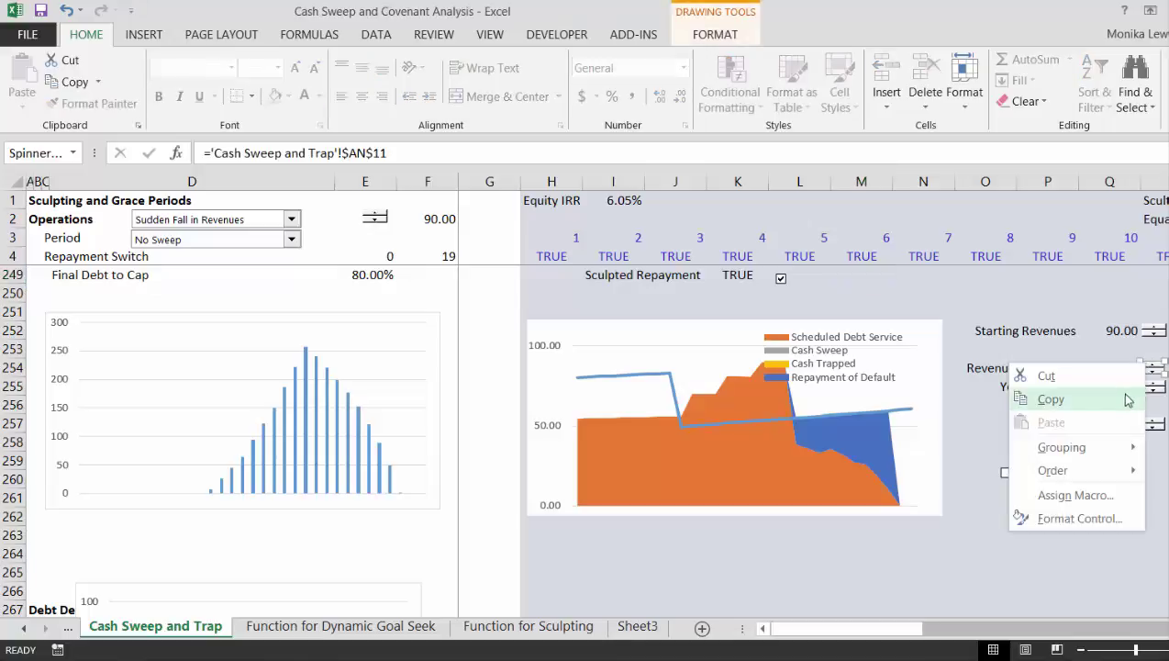
pyautogui.click(1117, 401)
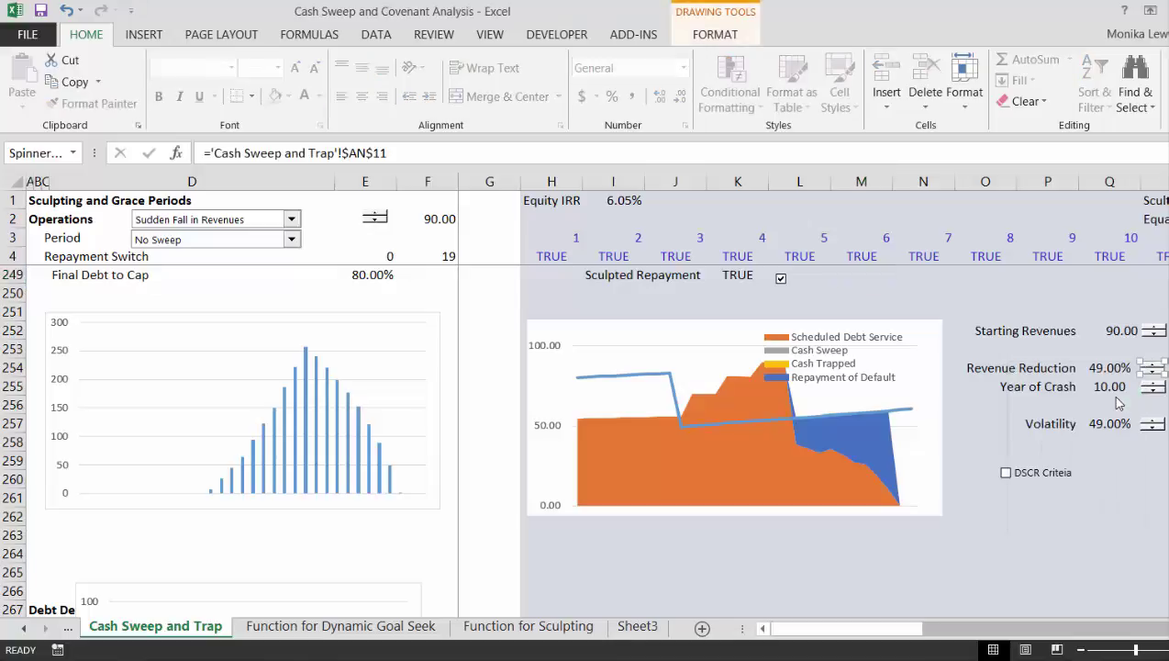
pyautogui.click(1024, 532)
pyautogui.press('Down')
pyautogui.press('Down')
pyautogui.press('Down')
pyautogui.press('Down')
pyautogui.press('Down')
pyautogui.press('Down')
pyautogui.press('Down')
pyautogui.press('Down')
pyautogui.press('Down')
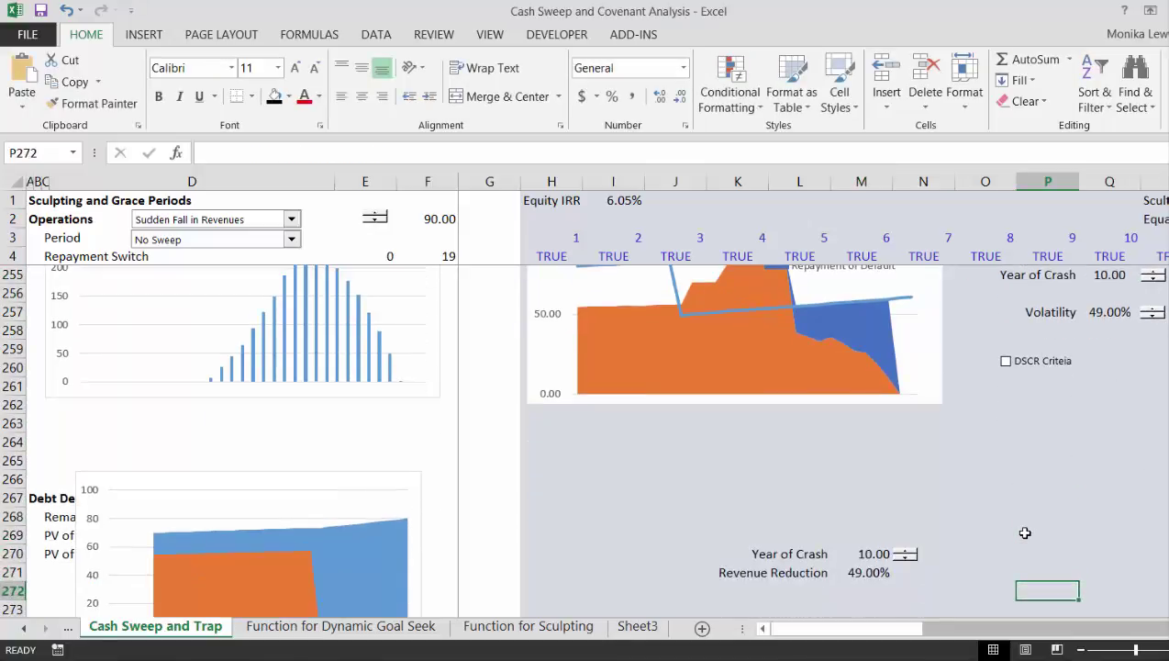
pyautogui.press('Left')
pyautogui.press('Left')
pyautogui.press('Up')
pyautogui.hotkey('ctrl', 'v')
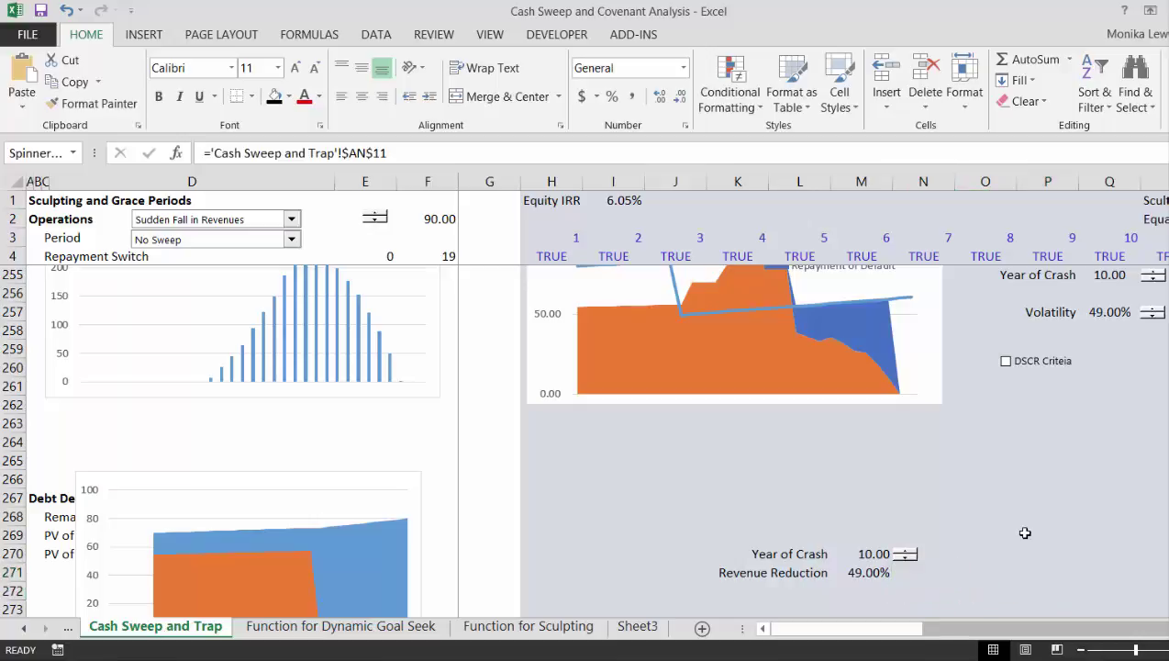
pyautogui.click(825, 598)
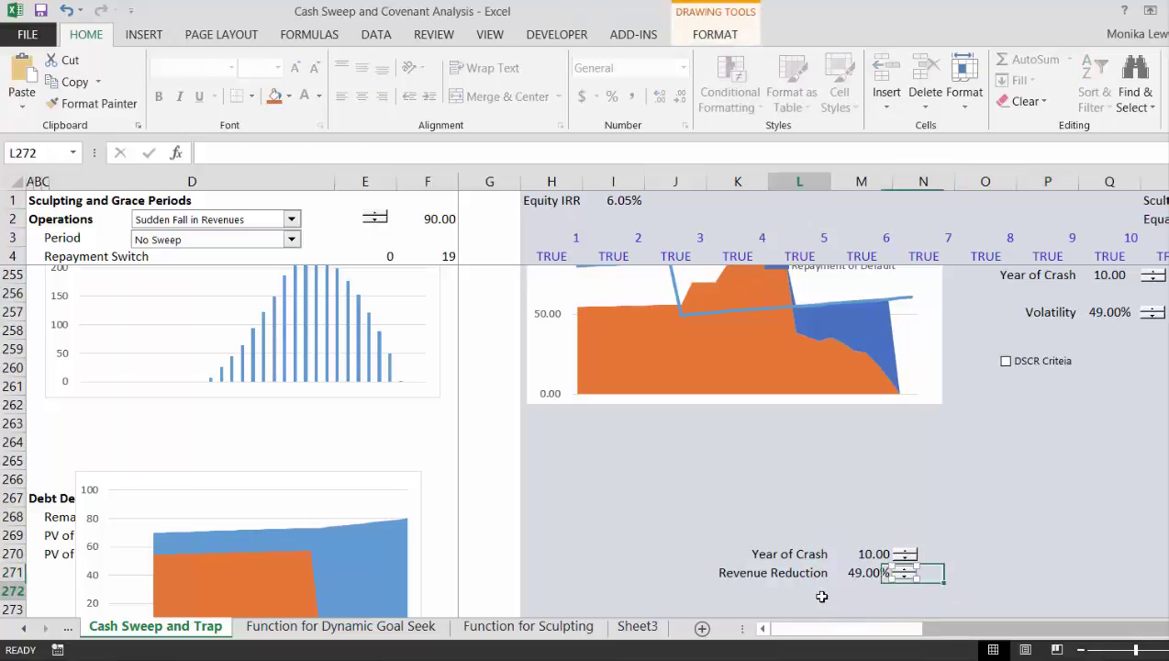
pyautogui.press('Down')
pyautogui.press('Down')
pyautogui.press('Down')
pyautogui.press('Down')
pyautogui.press('Down')
pyautogui.press('Down')
pyautogui.press('Down')
pyautogui.press('Down')
pyautogui.press('Down')
pyautogui.press('Up')
pyautogui.press('Up')
pyautogui.press('Up')
pyautogui.press('Up')
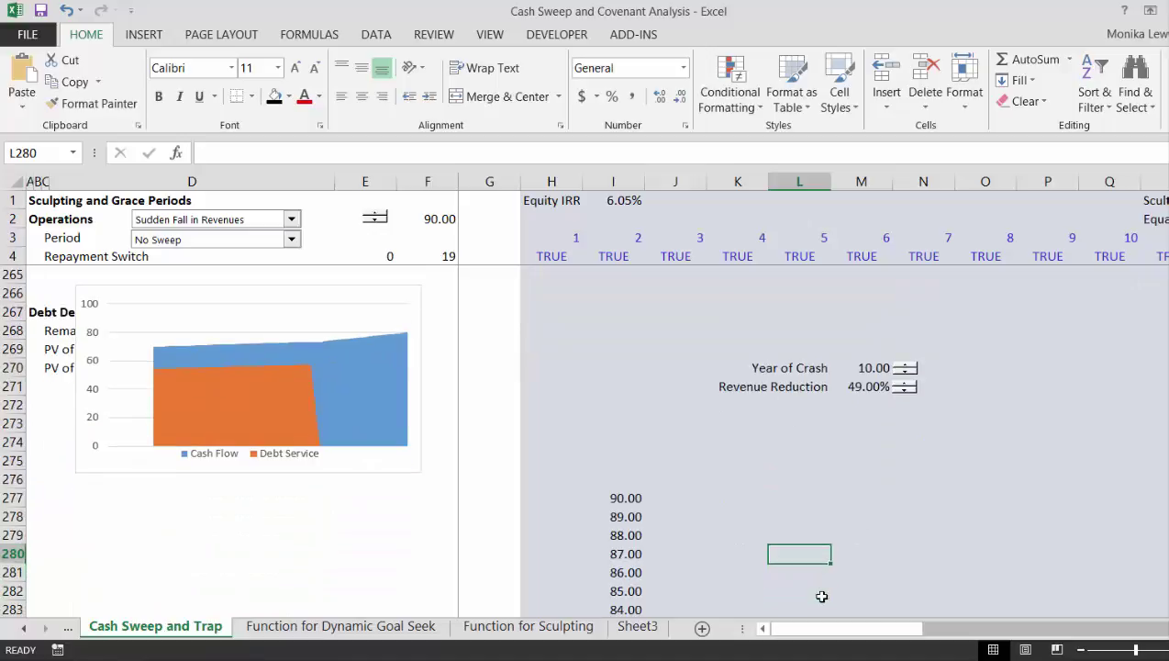
pyautogui.press('Left')
pyautogui.press('Left')
pyautogui.press('Left')
pyautogui.press('Up')
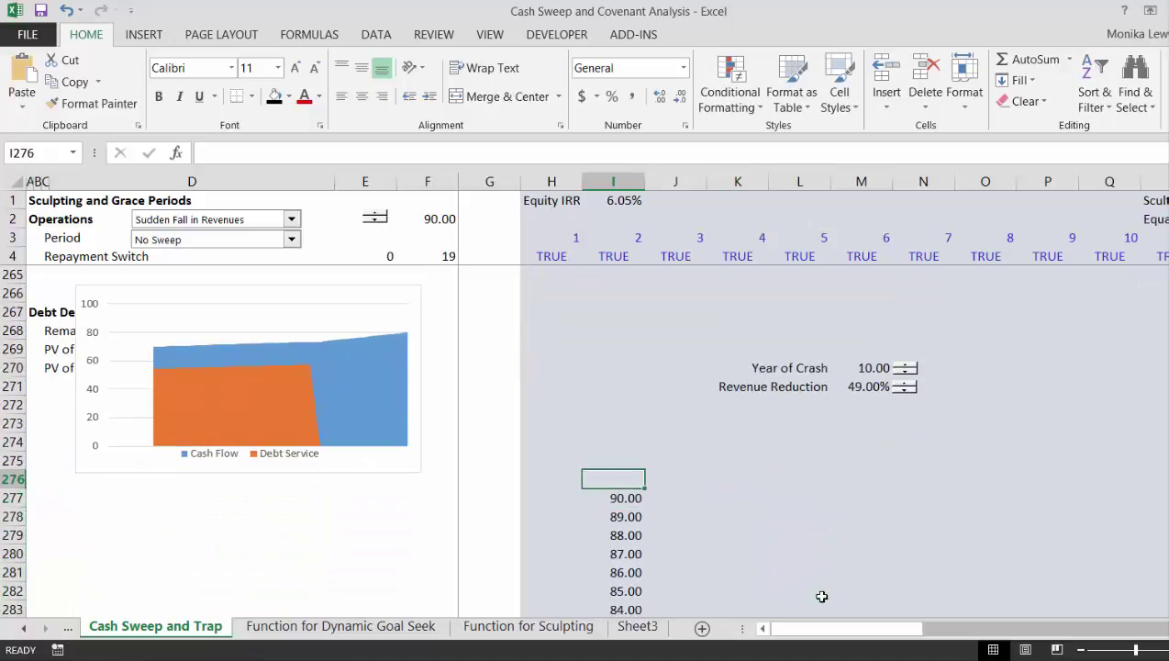
pyautogui.write('=')
pyautogui.press('Up')
pyautogui.press('Up')
pyautogui.press('Up')
pyautogui.press('Up')
pyautogui.press('Up')
pyautogui.press('Up')
pyautogui.press('Up')
pyautogui.press('Up')
pyautogui.press('Up')
pyautogui.press('Up')
pyautogui.press('Up')
pyautogui.press('Up')
pyautogui.press('Up')
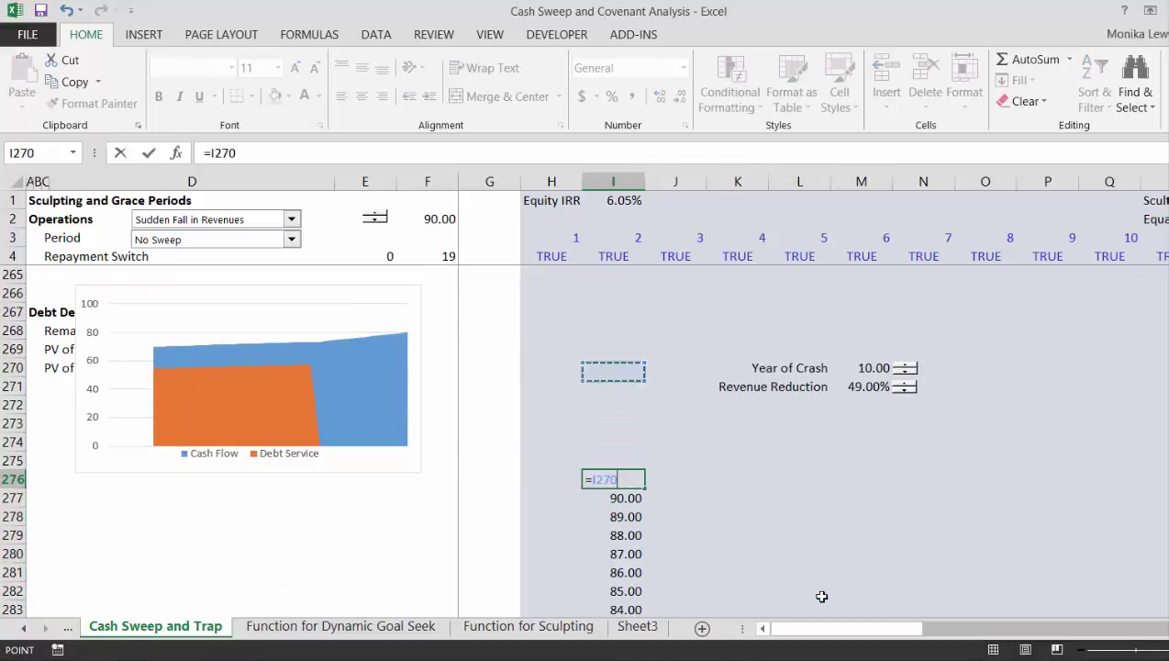
pyautogui.press('Up')
pyautogui.press('Up')
pyautogui.press('Up')
pyautogui.press('Up')
pyautogui.press('Up')
pyautogui.press('Up')
pyautogui.press('Up')
pyautogui.press('Up')
pyautogui.press('Up')
pyautogui.press('Up')
pyautogui.press('Up')
pyautogui.press('Up')
pyautogui.press('Up')
pyautogui.press('Up')
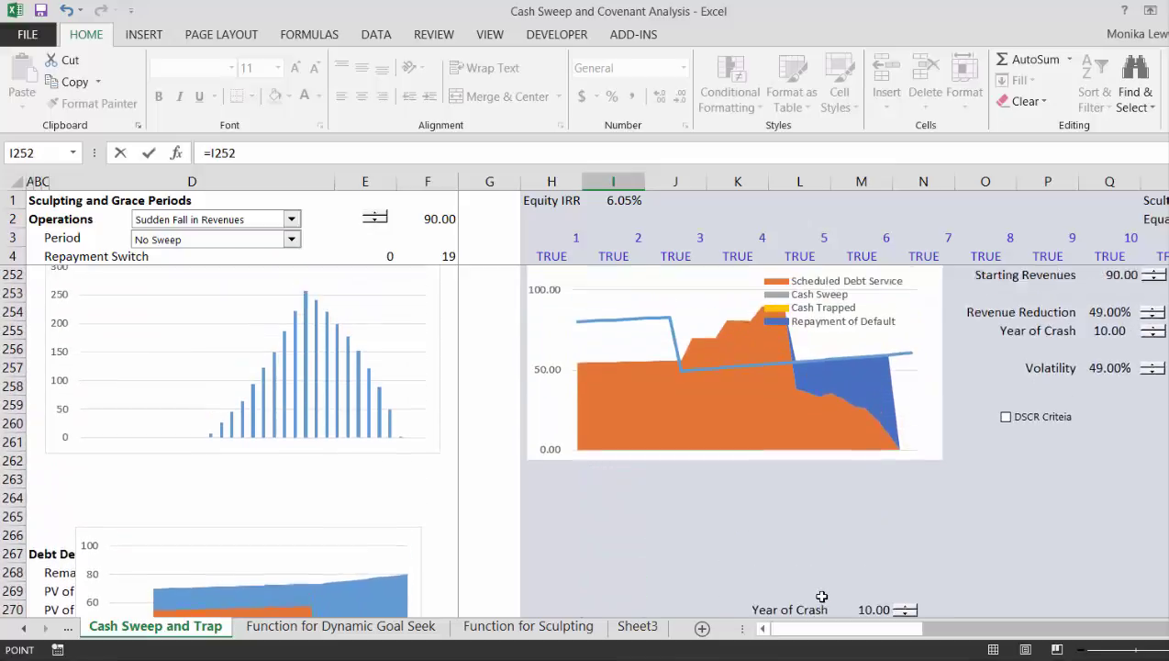
pyautogui.press('Return')
pyautogui.press('Up')
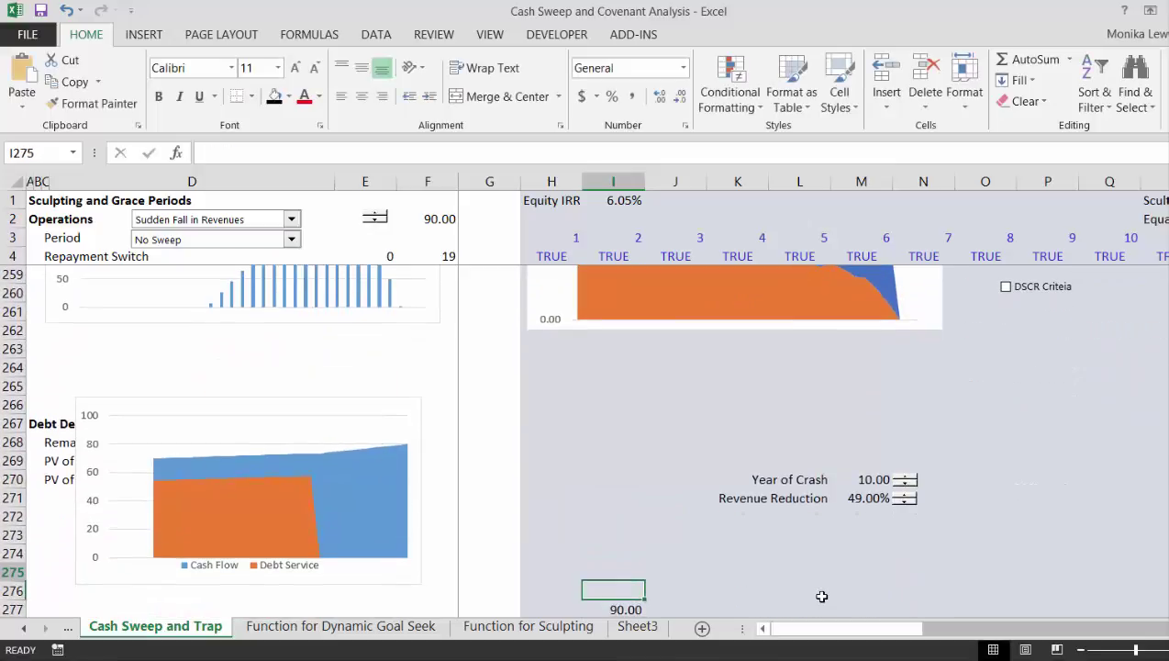
# Enter the label Loss in P262, below the DSCR criteria checkbox, and right-align it.
pyautogui.press('Up')
pyautogui.press('Up')
pyautogui.press('Up')
pyautogui.press('Up')
pyautogui.press('Up')
pyautogui.press('Up')
pyautogui.press('Up')
pyautogui.press('Up')
pyautogui.press('Up')
pyautogui.press('Up')
pyautogui.press('Up')
pyautogui.press('Up')
pyautogui.press('Up')
pyautogui.press('Up')
pyautogui.press('Up')
pyautogui.press('Up')
pyautogui.press('Up')
pyautogui.press('Up')
pyautogui.press('Up')
pyautogui.press('Up')
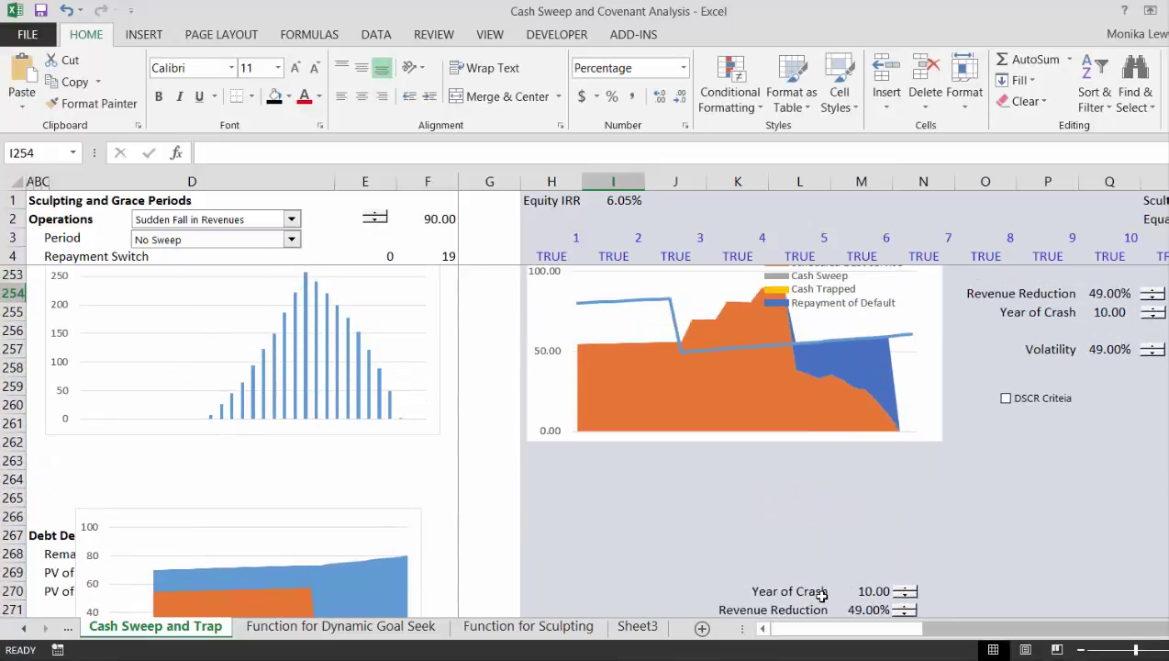
pyautogui.press('Down')
pyautogui.press('Down')
pyautogui.press('Down')
pyautogui.press('Down')
pyautogui.press('Down')
pyautogui.press('Down')
pyautogui.press('Down')
pyautogui.press('Down')
pyautogui.press('Right')
pyautogui.press('Right')
pyautogui.press('Right')
pyautogui.press('Right')
pyautogui.press('Right')
pyautogui.press('Right')
pyautogui.press('Right')
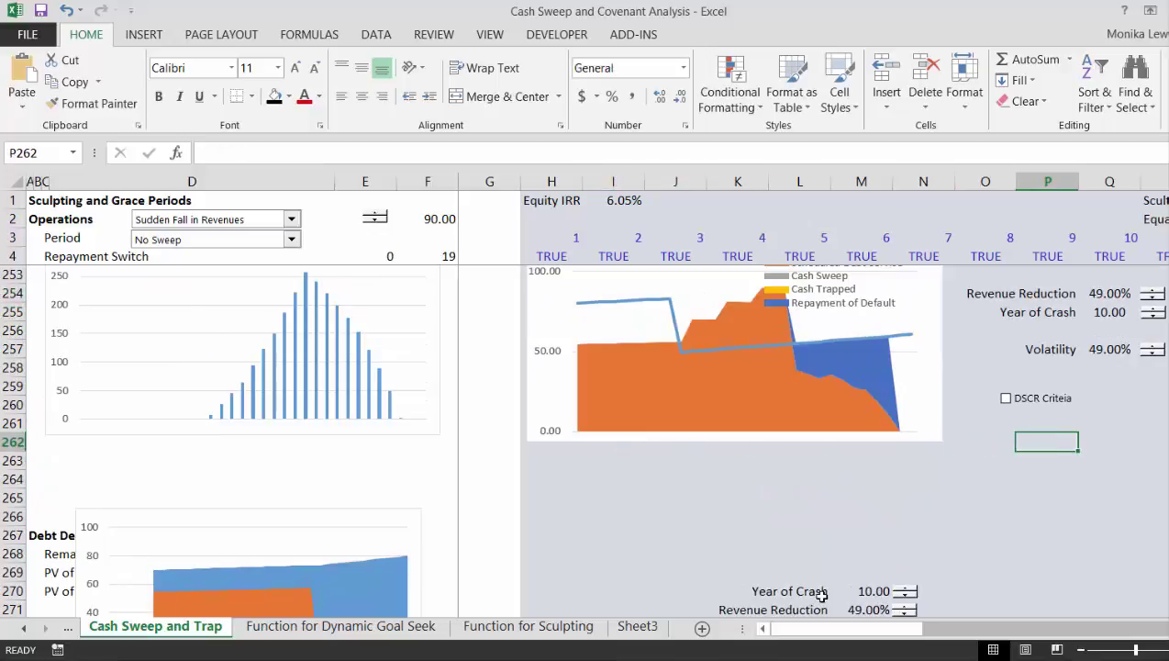
pyautogui.write('D')
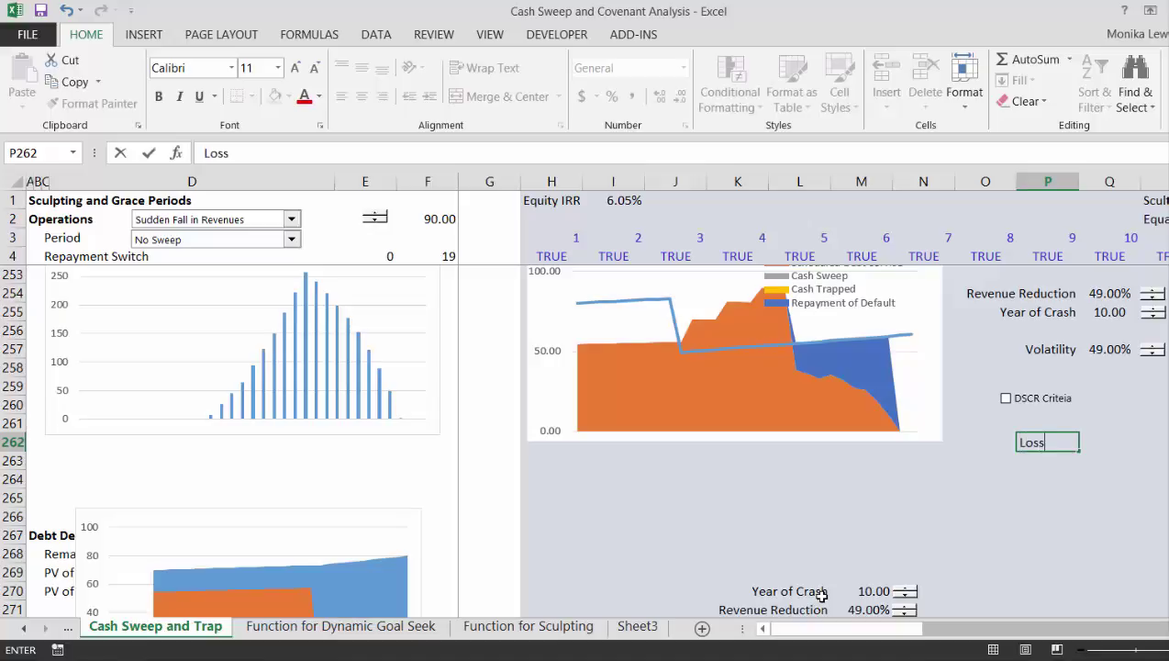
pyautogui.write('oss')
pyautogui.hotkey('ctrl', 'Return')
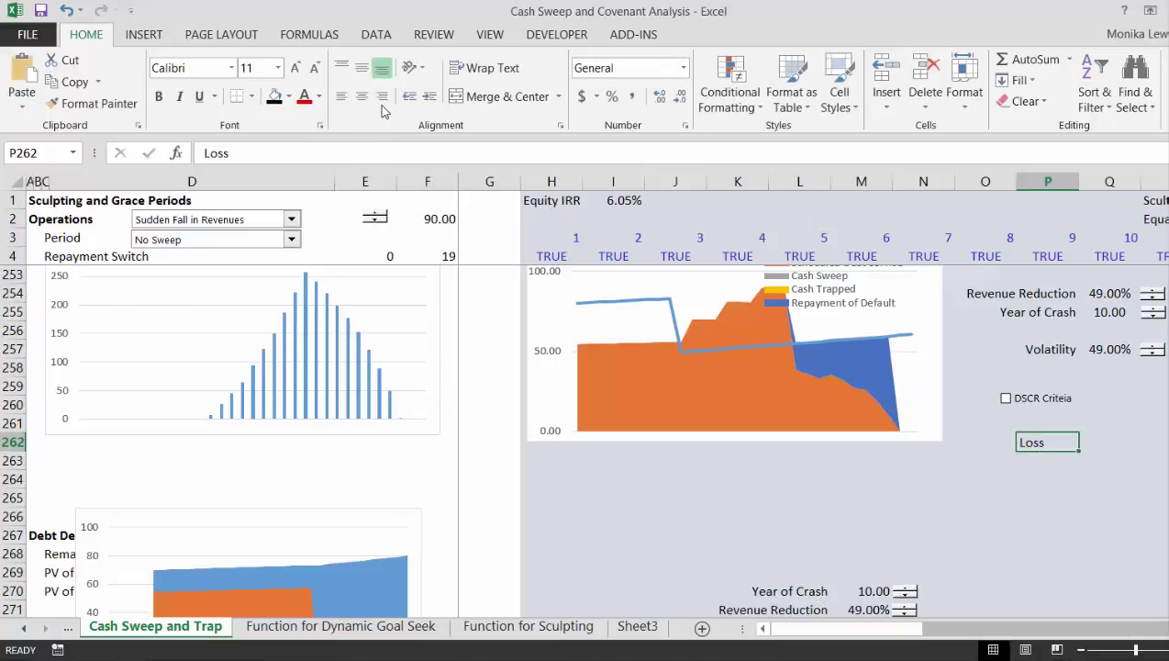
# Link the Loss output in Q262 to the year 30 closing balance of Default on Debt with the formula =AK154.
pyautogui.press('Right')
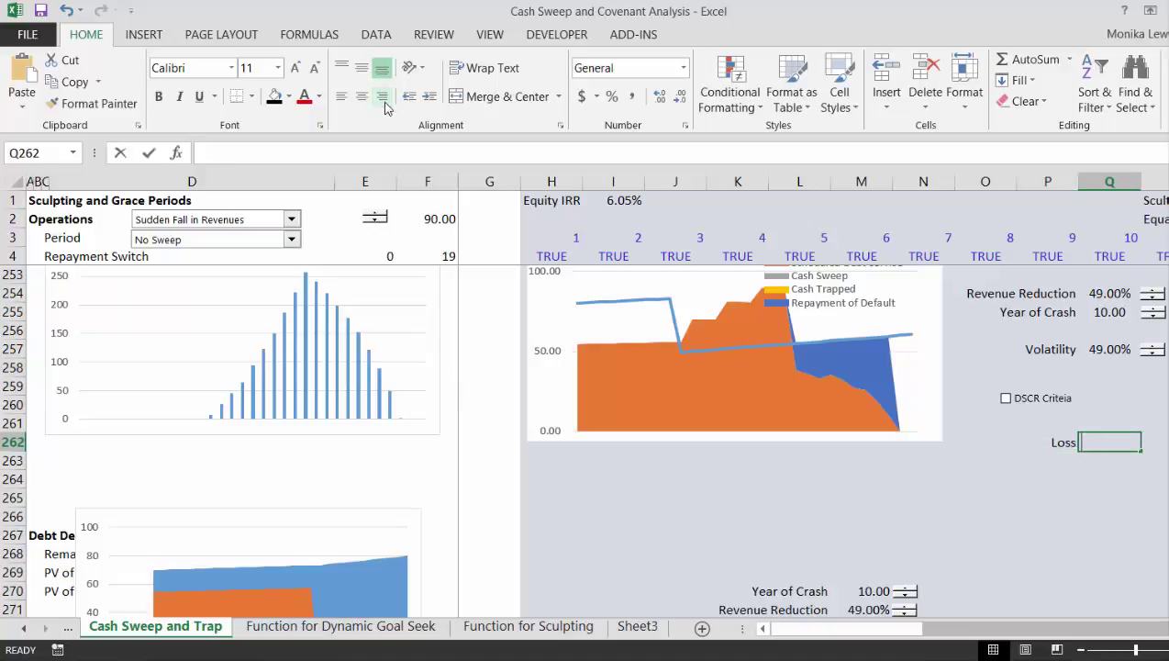
pyautogui.write('=')
pyautogui.press('Up')
pyautogui.press('Up')
pyautogui.press('Up')
pyautogui.press('Up')
pyautogui.press('Up')
pyautogui.press('Up')
pyautogui.press('Up')
pyautogui.press('Up')
pyautogui.press('Up')
pyautogui.press('Up')
pyautogui.press('Up')
pyautogui.press('Up')
pyautogui.press('Up')
pyautogui.press('Up')
pyautogui.press('Up')
pyautogui.press('Up')
pyautogui.press('Up')
pyautogui.press('Up')
pyautogui.press('Up')
pyautogui.press('Up')
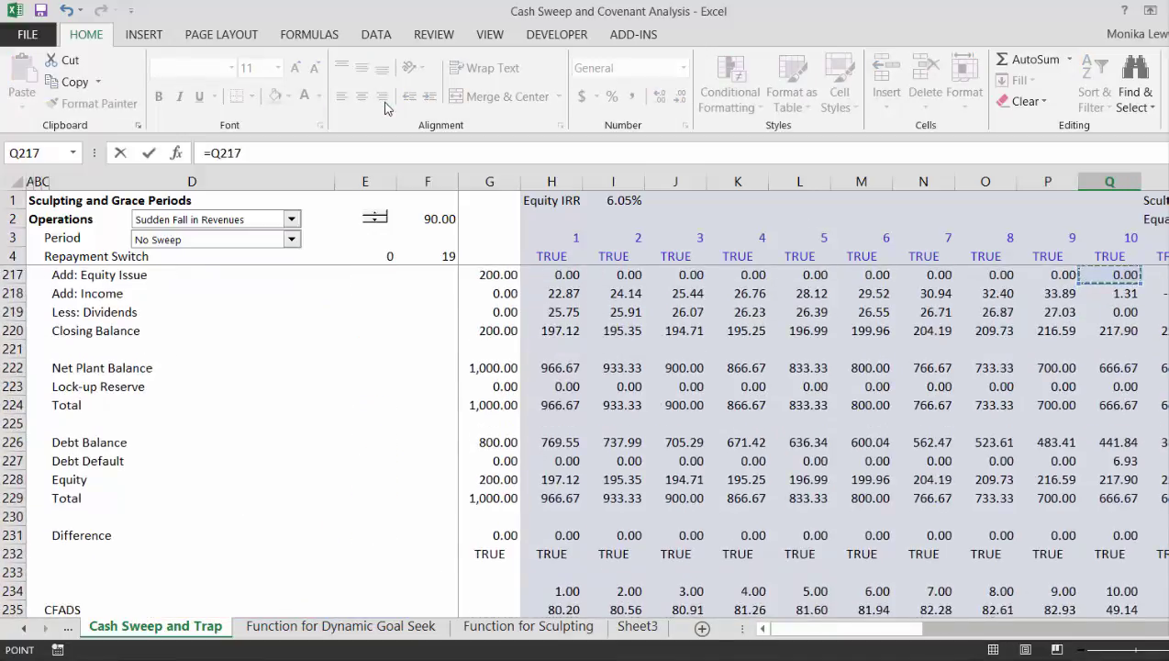
pyautogui.press('Up')
pyautogui.press('Up')
pyautogui.press('Up')
pyautogui.press('Up')
pyautogui.press('Up')
pyautogui.press('Up')
pyautogui.press('Up')
pyautogui.press('Up')
pyautogui.press('Up')
pyautogui.press('Up')
pyautogui.press('Up')
pyautogui.press('Up')
pyautogui.press('Up')
pyautogui.press('Up')
pyautogui.press('Up')
pyautogui.press('Up')
pyautogui.press('Up')
pyautogui.press('Up')
pyautogui.press('Up')
pyautogui.press('Up')
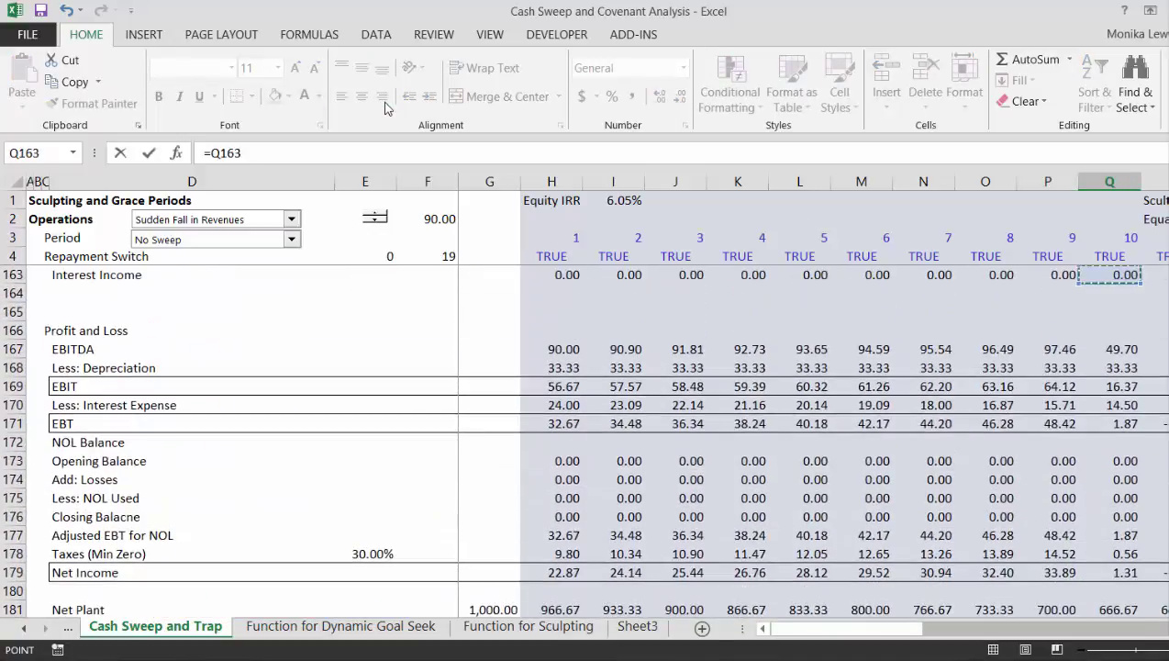
pyautogui.press('Up')
pyautogui.press('Up')
pyautogui.press('Up')
pyautogui.press('Up')
pyautogui.press('Up')
pyautogui.press('Up')
pyautogui.press('Up')
pyautogui.press('Up')
pyautogui.press('Up')
pyautogui.press('Up')
pyautogui.press('Up')
pyautogui.press('Up')
pyautogui.press('Up')
pyautogui.press('Up')
pyautogui.press('Up')
pyautogui.press('Up')
pyautogui.press('Up')
pyautogui.press('Up')
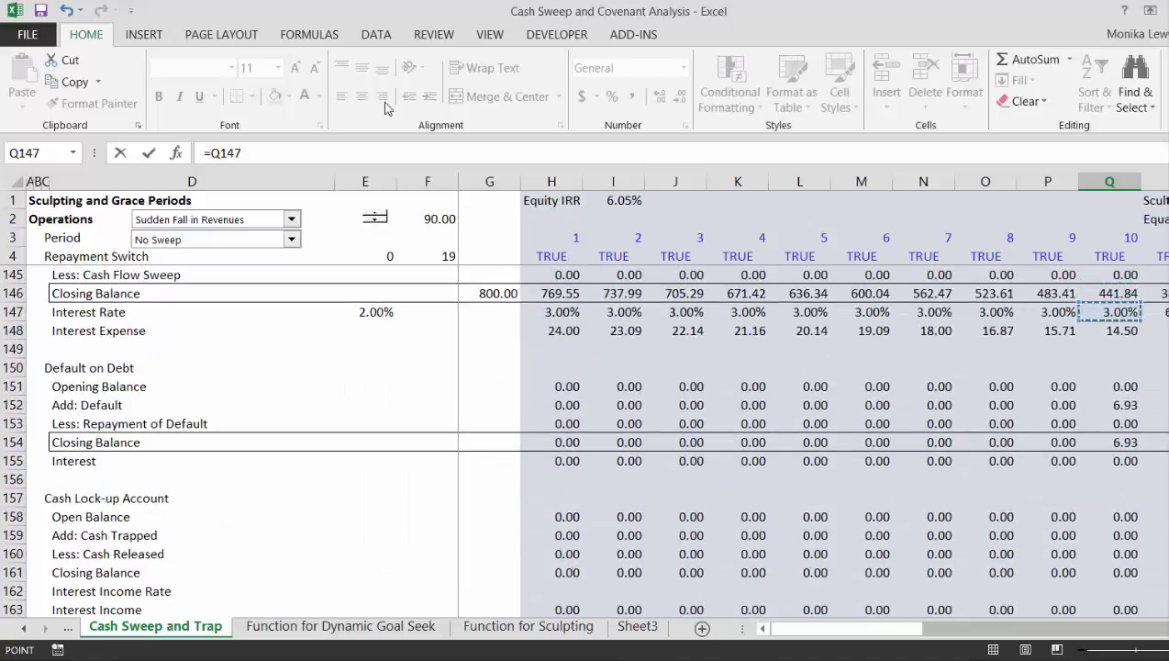
pyautogui.press('Down')
pyautogui.press('Down')
pyautogui.press('Down')
pyautogui.press('Down')
pyautogui.press('Down')
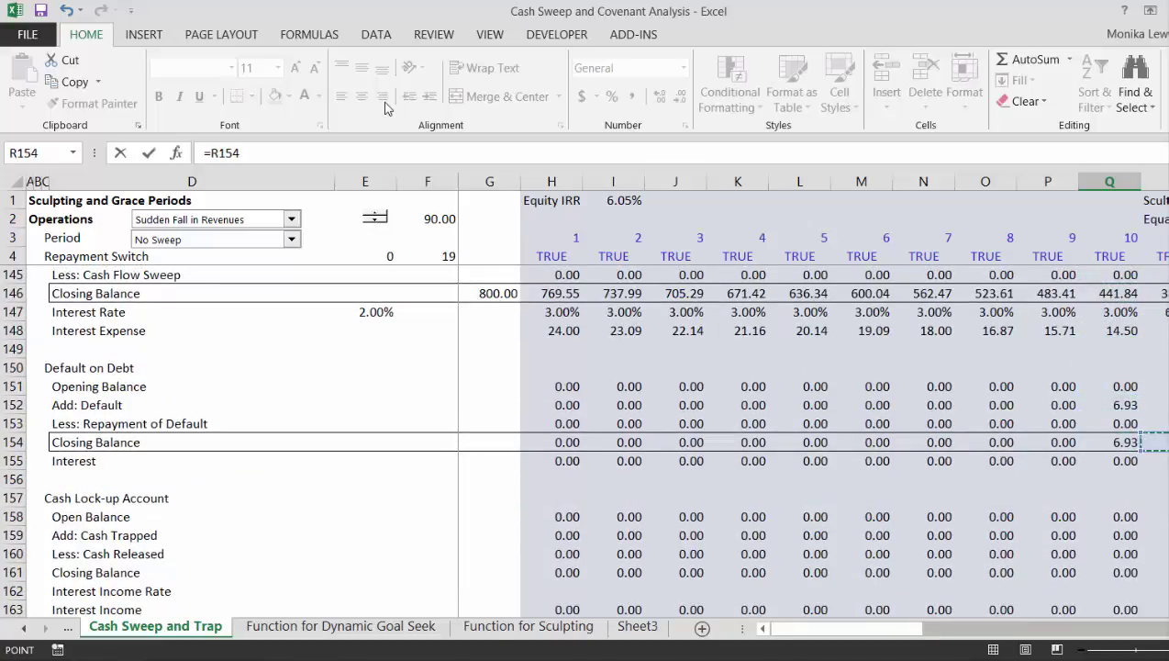
pyautogui.press('Right')
pyautogui.press('Right')
pyautogui.press('Right')
pyautogui.press('Right')
pyautogui.press('Right')
pyautogui.press('Right')
pyautogui.press('Right')
pyautogui.press('Right')
pyautogui.press('Right')
pyautogui.press('Right')
pyautogui.press('Right')
pyautogui.press('Right')
pyautogui.press('Right')
pyautogui.press('Right')
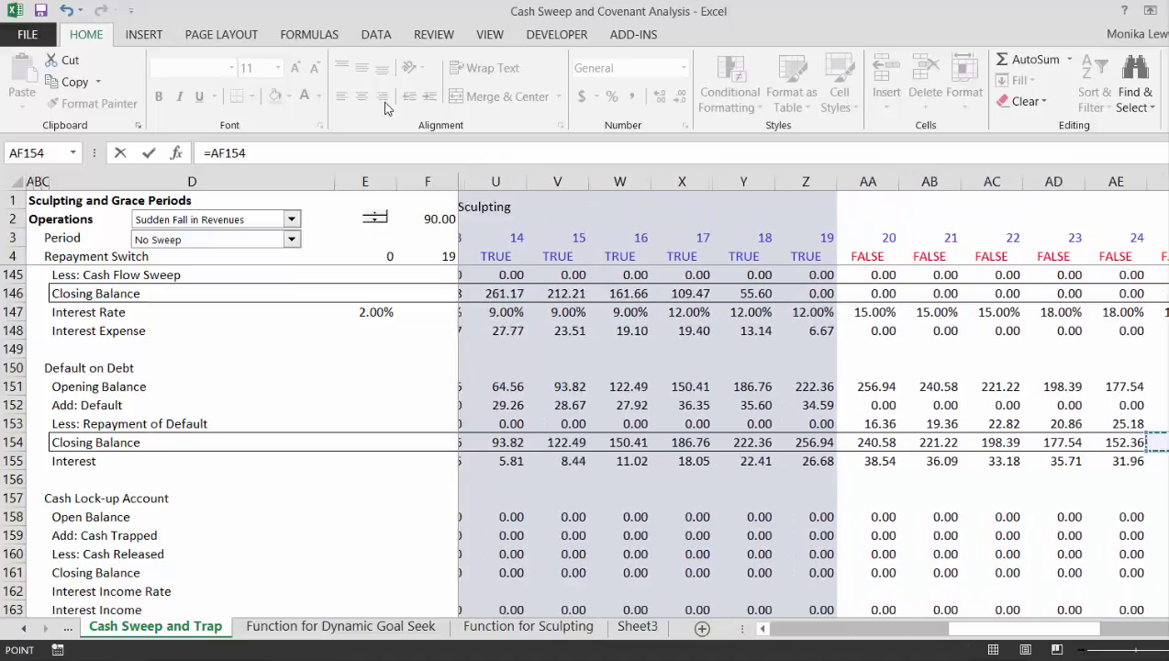
pyautogui.press('Right')
pyautogui.press('Right')
pyautogui.press('Right')
pyautogui.press('Right')
pyautogui.press('Right')
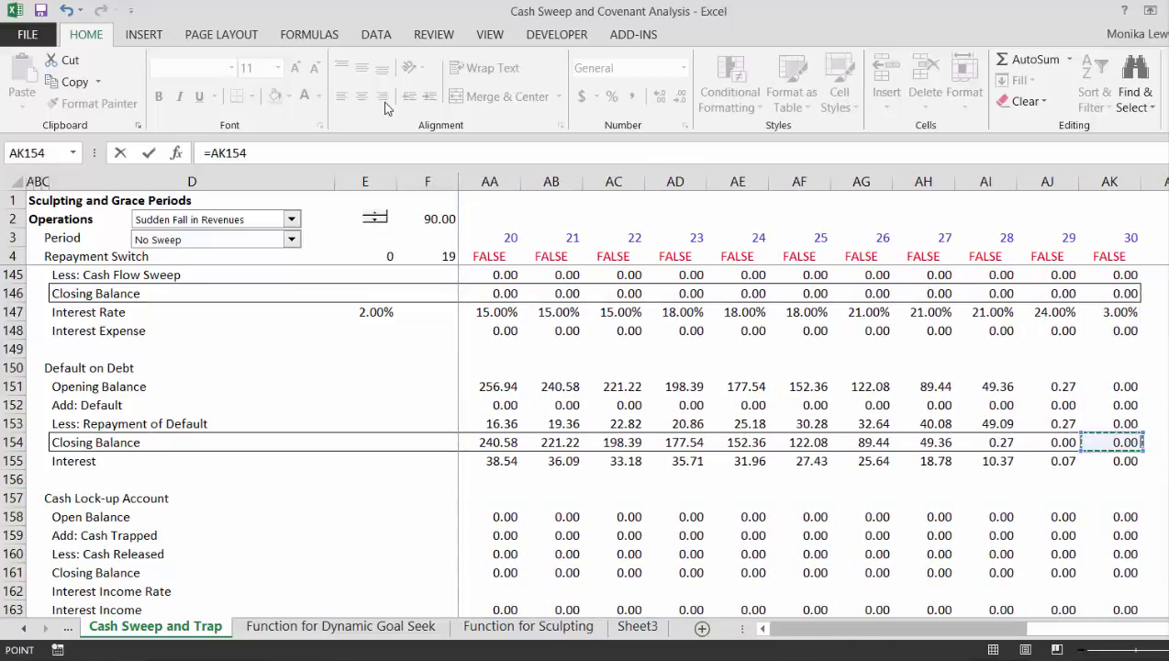
pyautogui.press('Return')
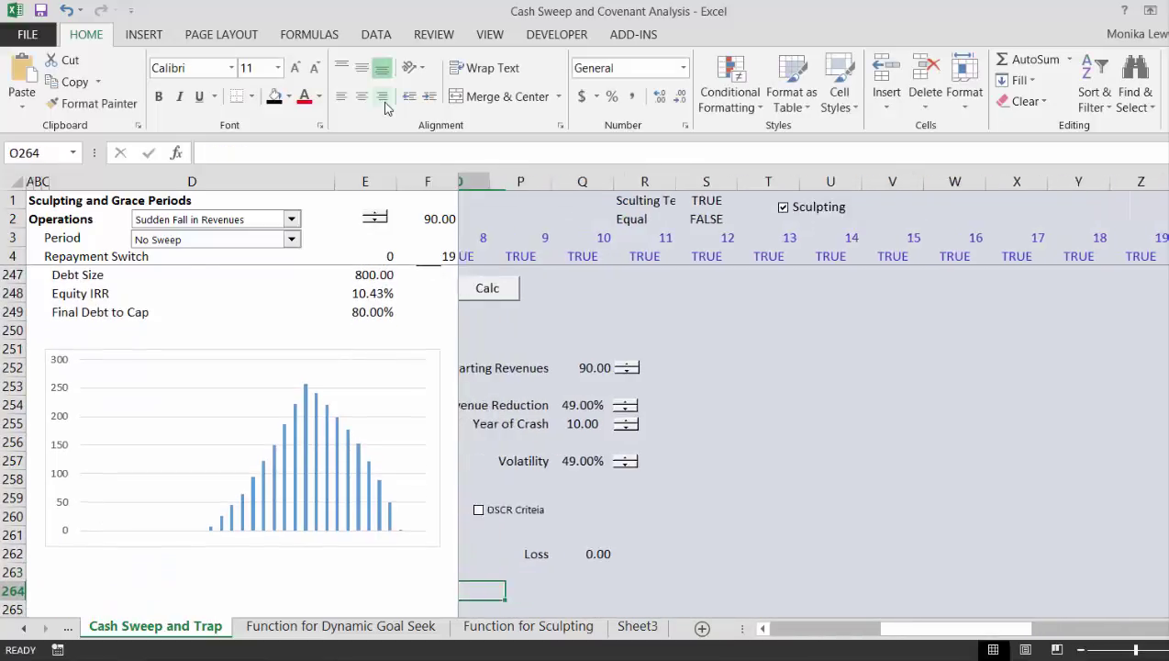
# Link cell I276, directly above the 90 to 70 series, to the Loss output with the formula =Q262.
pyautogui.press('Left')
pyautogui.press('Left')
pyautogui.press('Down')
pyautogui.press('Down')
pyautogui.press('Down')
pyautogui.press('Down')
pyautogui.press('Down')
pyautogui.press('Down')
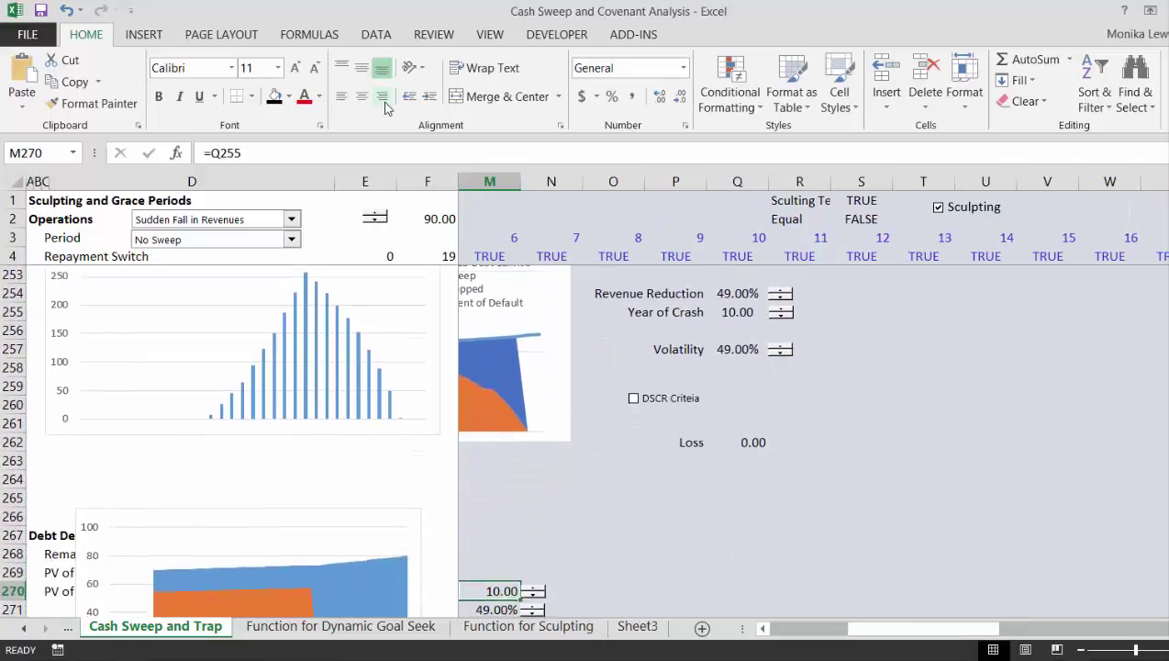
pyautogui.press('Down')
pyautogui.press('Down')
pyautogui.press('Down')
pyautogui.press('Down')
pyautogui.press('Down')
pyautogui.press('Down')
pyautogui.press('Down')
pyautogui.press('Down')
pyautogui.press('Down')
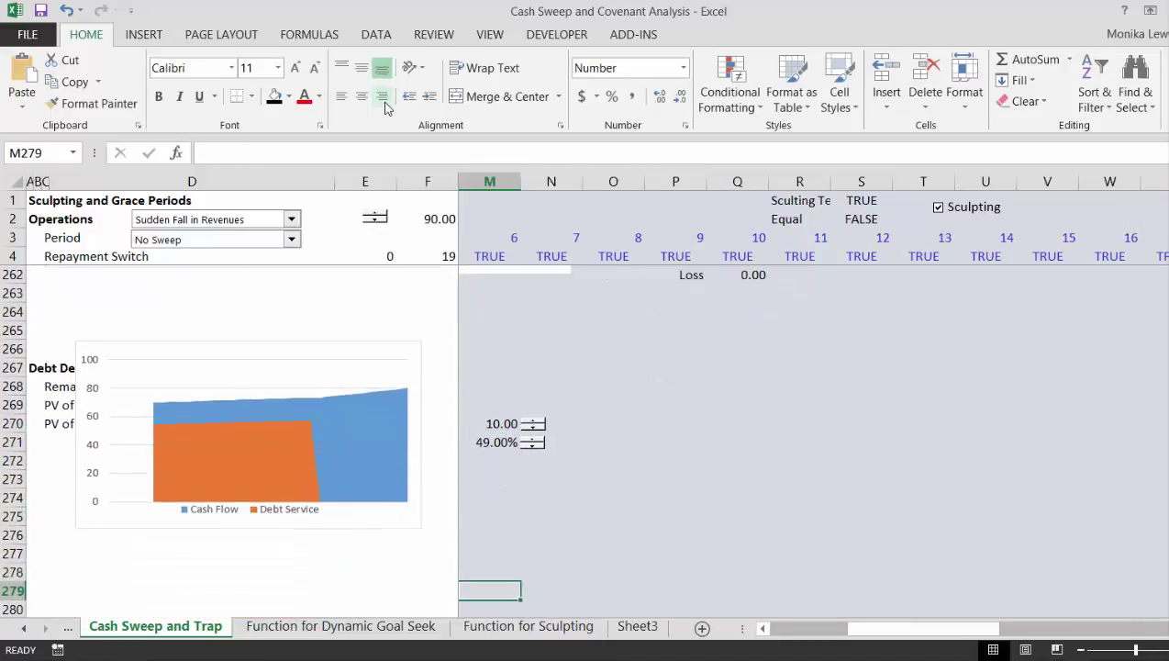
pyautogui.press('Left')
pyautogui.press('Left')
pyautogui.press('Left')
pyautogui.press('Left')
pyautogui.press('Up')
pyautogui.press('Up')
pyautogui.press('Up')
pyautogui.press('Up')
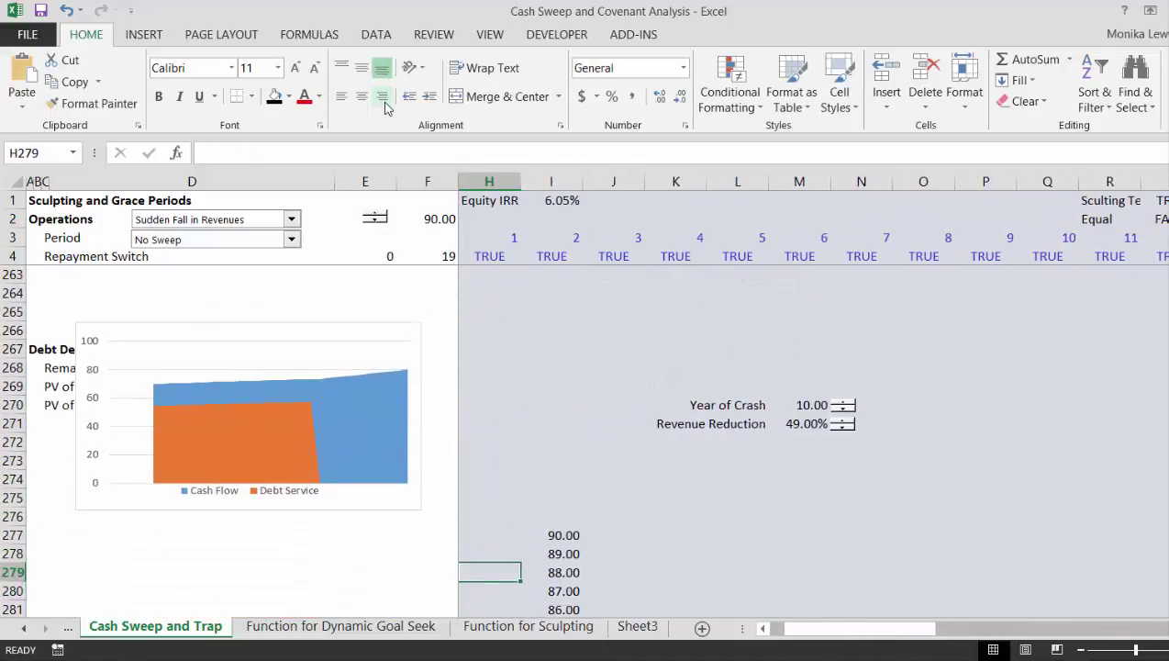
pyautogui.write('=')
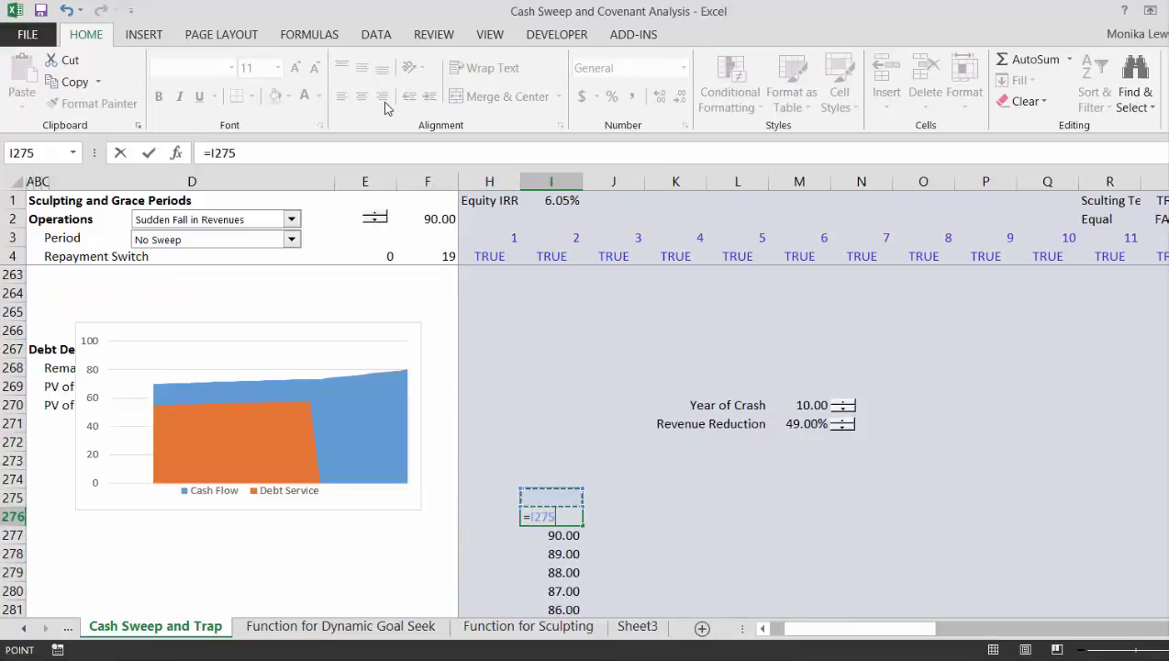
pyautogui.press('Up')
pyautogui.press('Up')
pyautogui.press('Up')
pyautogui.press('Up')
pyautogui.press('Up')
pyautogui.press('Up')
pyautogui.press('Up')
pyautogui.press('Up')
pyautogui.press('Up')
pyautogui.press('Up')
pyautogui.press('Up')
pyautogui.press('Up')
pyautogui.press('Up')
pyautogui.press('Up')
pyautogui.press('Up')
pyautogui.press('Up')
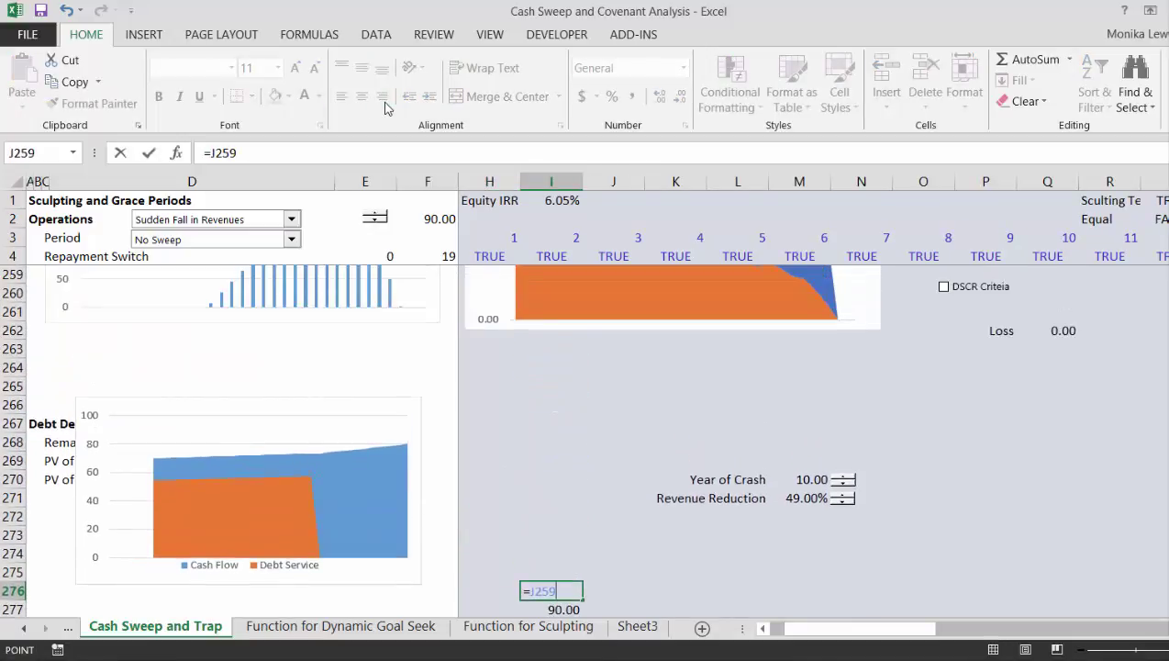
pyautogui.press('Right')
pyautogui.press('Right')
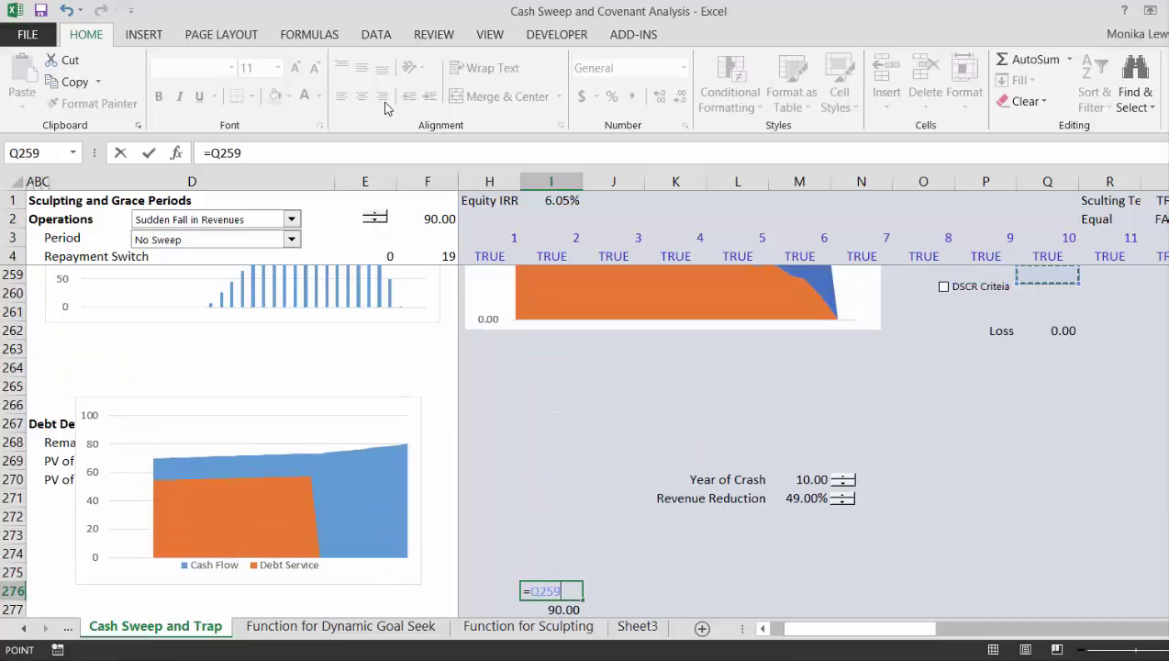
pyautogui.press('Down')
pyautogui.press('Down')
pyautogui.press('Return')
pyautogui.press('Down')
pyautogui.press('Down')
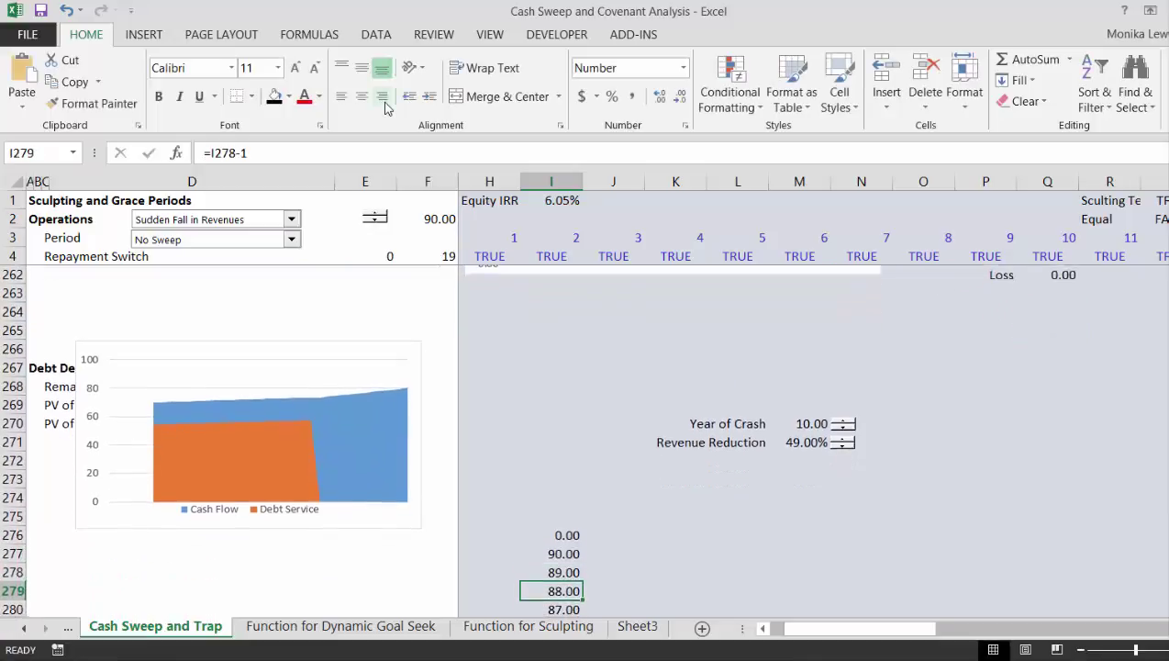
pyautogui.press('Down')
pyautogui.press('Down')
pyautogui.press('Up')
pyautogui.press('Up')
pyautogui.press('Up')
pyautogui.press('Up')
pyautogui.press('Up')
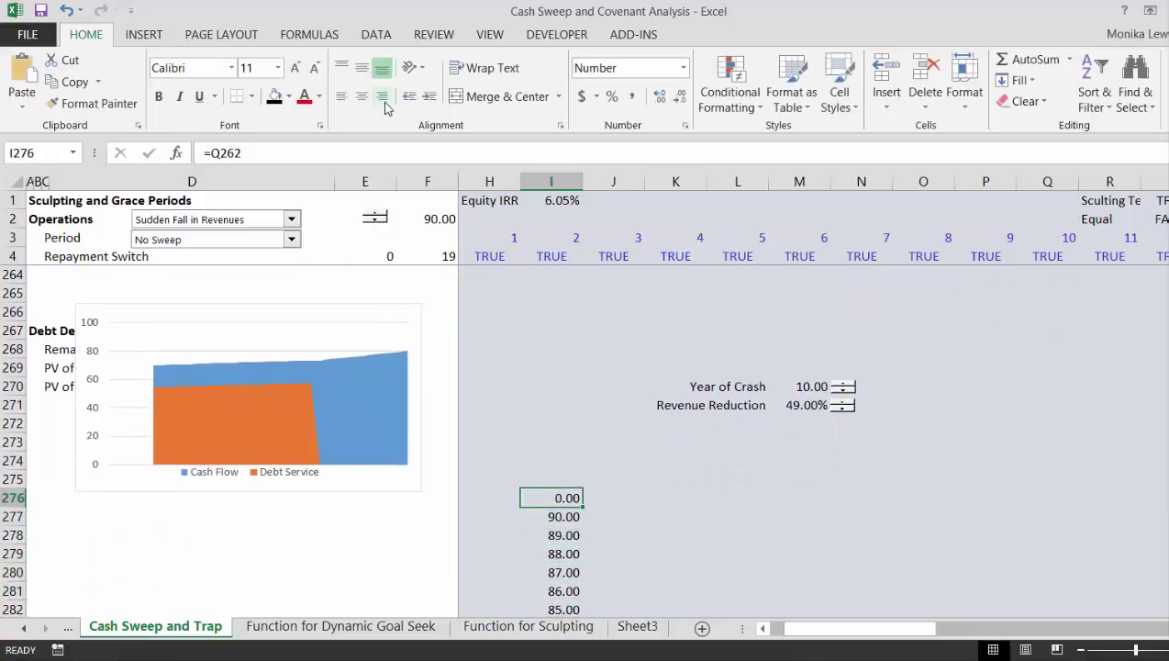
# Examine the Sweep Code input in E45 of the Cash Sweep section.
pyautogui.press('pageup')
pyautogui.press('pageup')
pyautogui.press('pageup')
pyautogui.press('pageup')
pyautogui.press('pageup')
pyautogui.press('pageup')
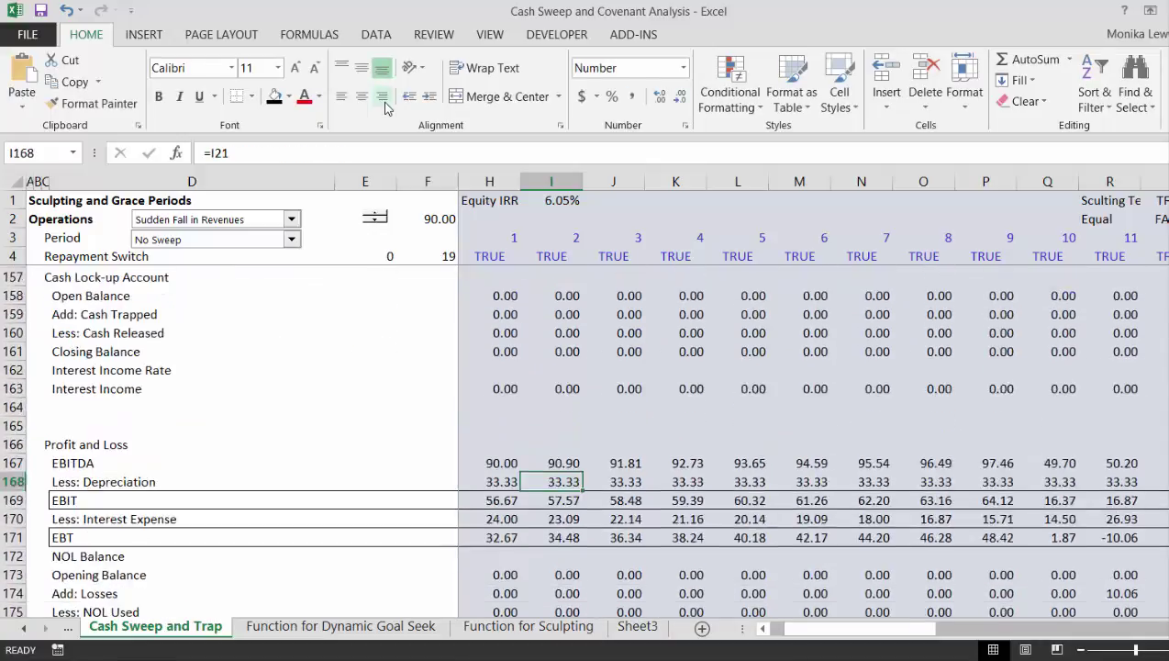
pyautogui.press('pageup')
pyautogui.press('pageup')
pyautogui.press('pageup')
pyautogui.press('pageup')
pyautogui.press('pageup')
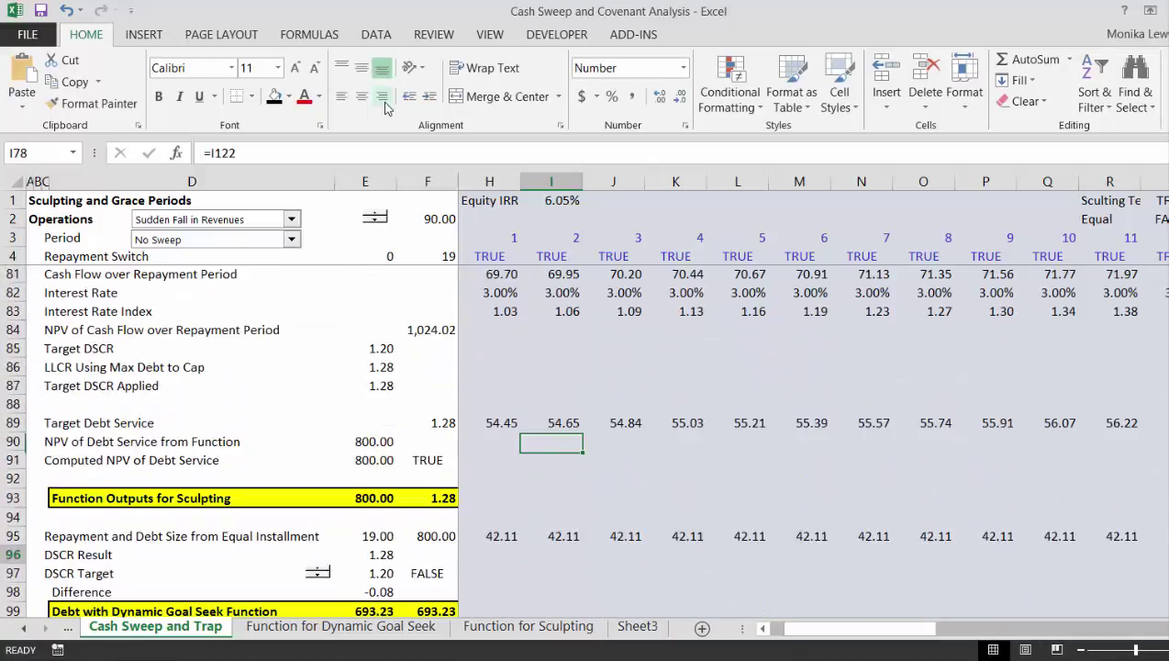
pyautogui.press('pageup')
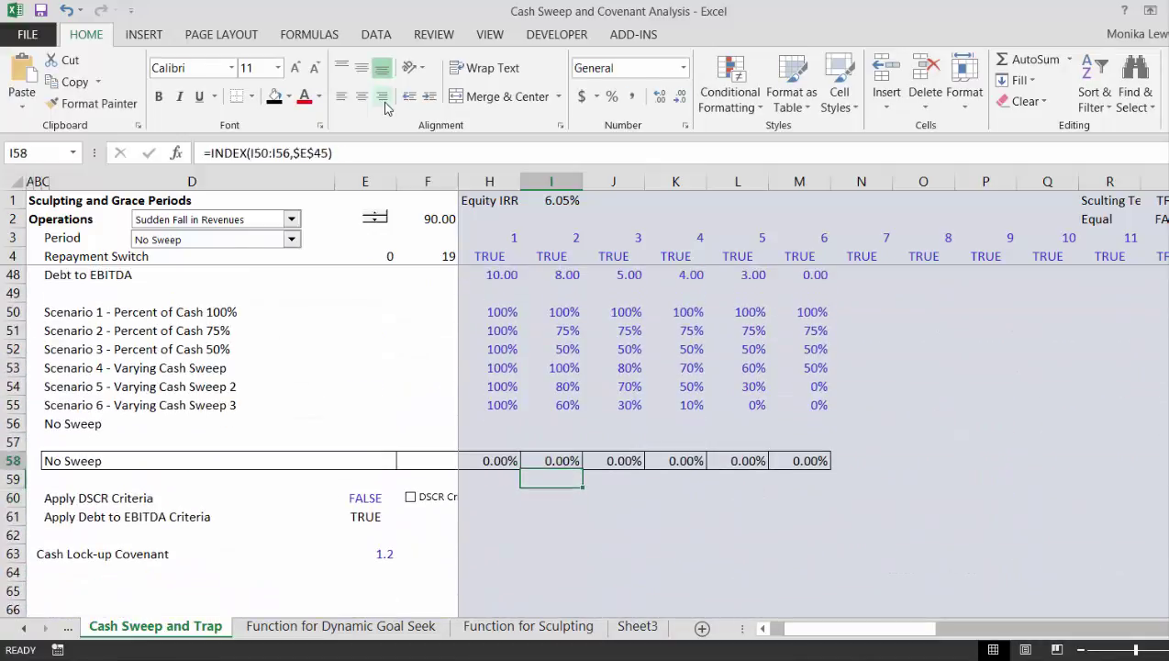
pyautogui.press('Up')
pyautogui.press('Up')
pyautogui.press('Up')
pyautogui.press('Up')
pyautogui.press('Up')
pyautogui.press('Up')
pyautogui.press('Up')
pyautogui.press('Up')
pyautogui.press('Up')
pyautogui.press('Up')
pyautogui.press('Up')
pyautogui.press('Up')
pyautogui.press('Up')
pyautogui.press('Up')
pyautogui.press('Up')
pyautogui.press('Down')
pyautogui.press('Down')
pyautogui.press('Left')
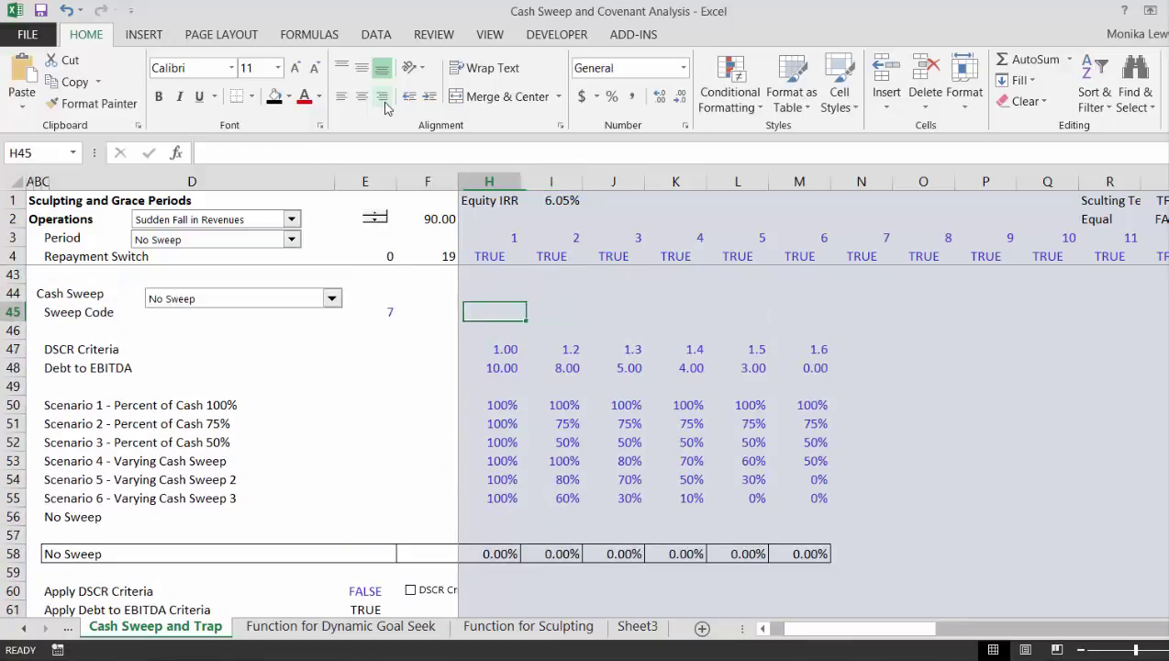
pyautogui.press('Left')
pyautogui.press('Left')
pyautogui.press('Left')
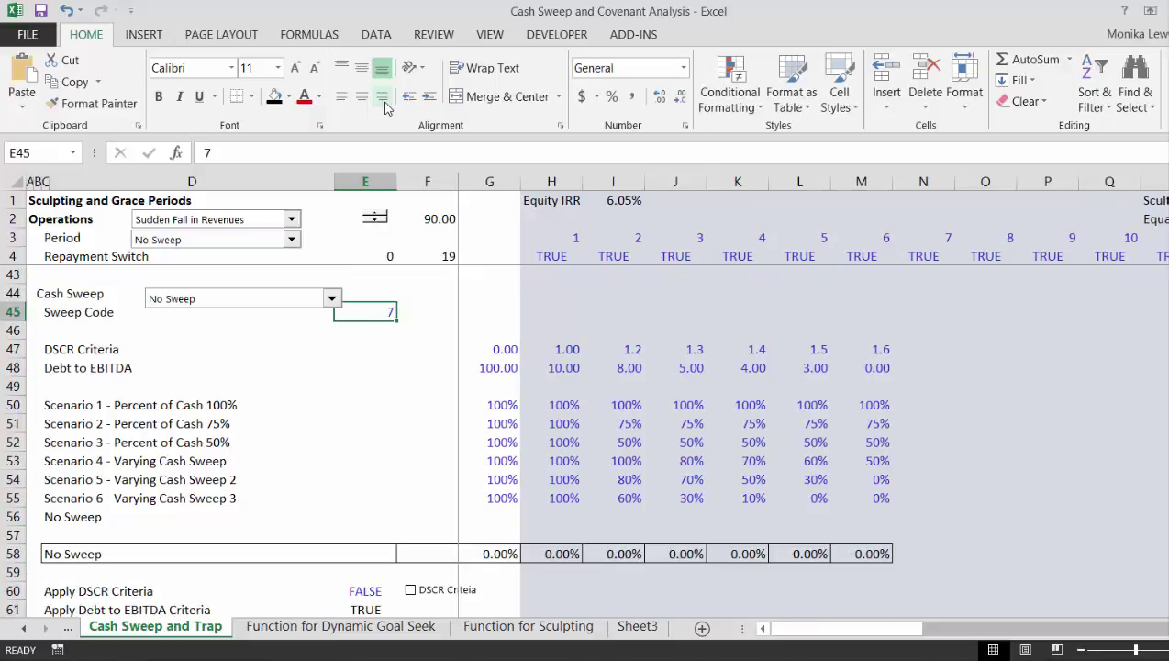
# Review the list of cash sweep scenarios in rows 50 to 56, from Percent of Cash 100% through No Sweep.
pyautogui.press('Down')
pyautogui.press('Down')
pyautogui.press('Down')
pyautogui.press('Down')
pyautogui.press('Down')
pyautogui.press('Left')
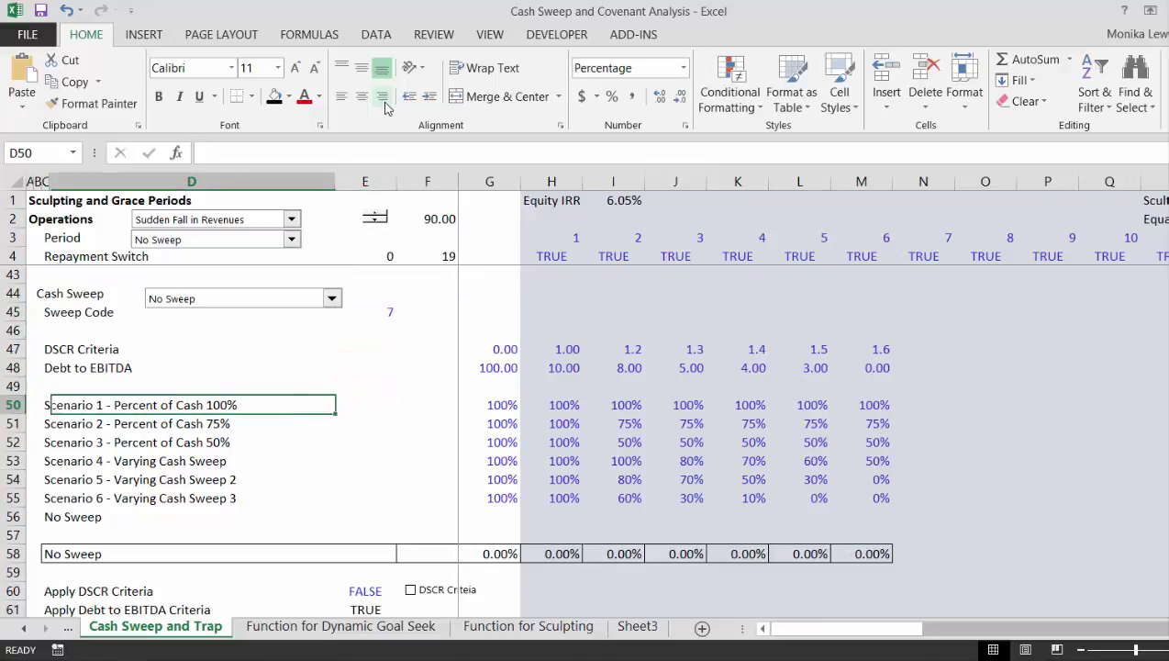
pyautogui.press('Left')
pyautogui.press('Down')
pyautogui.press('Down')
pyautogui.press('Down')
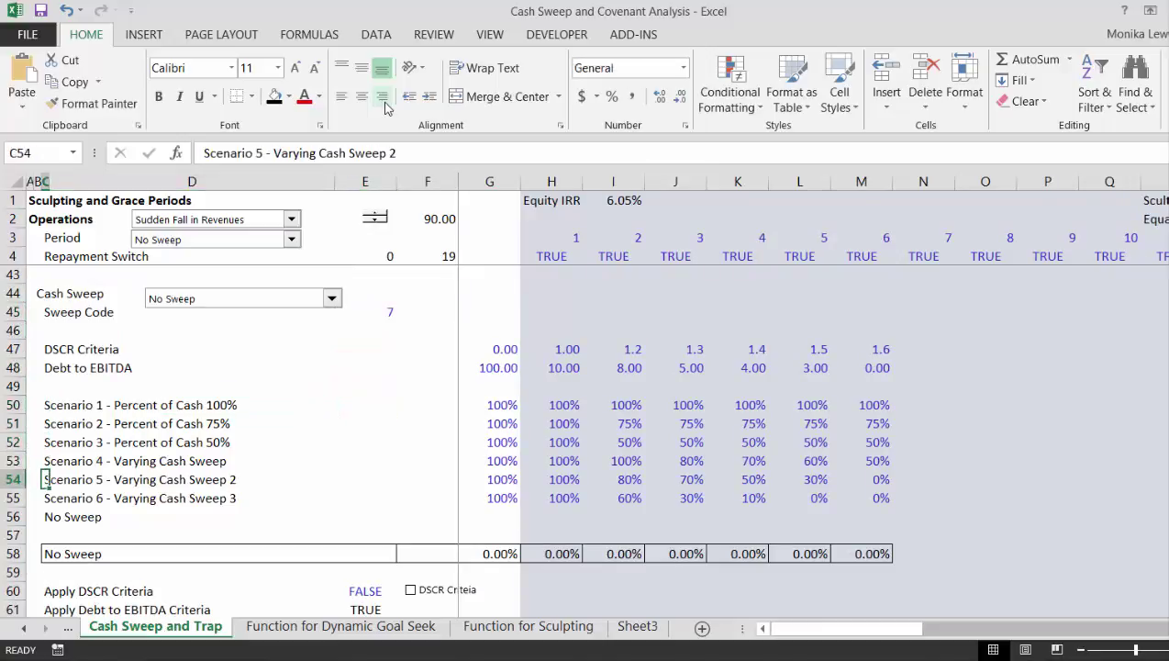
pyautogui.press('Down')
pyautogui.press('Down')
# Enter the sweep codes 1 to 7 across J276:P276, beside the linked loss cell heading the 90 to 70 series.
pyautogui.press('pagedown')
pyautogui.press('pagedown')
pyautogui.press('pagedown')
pyautogui.press('pagedown')
pyautogui.press('pagedown')
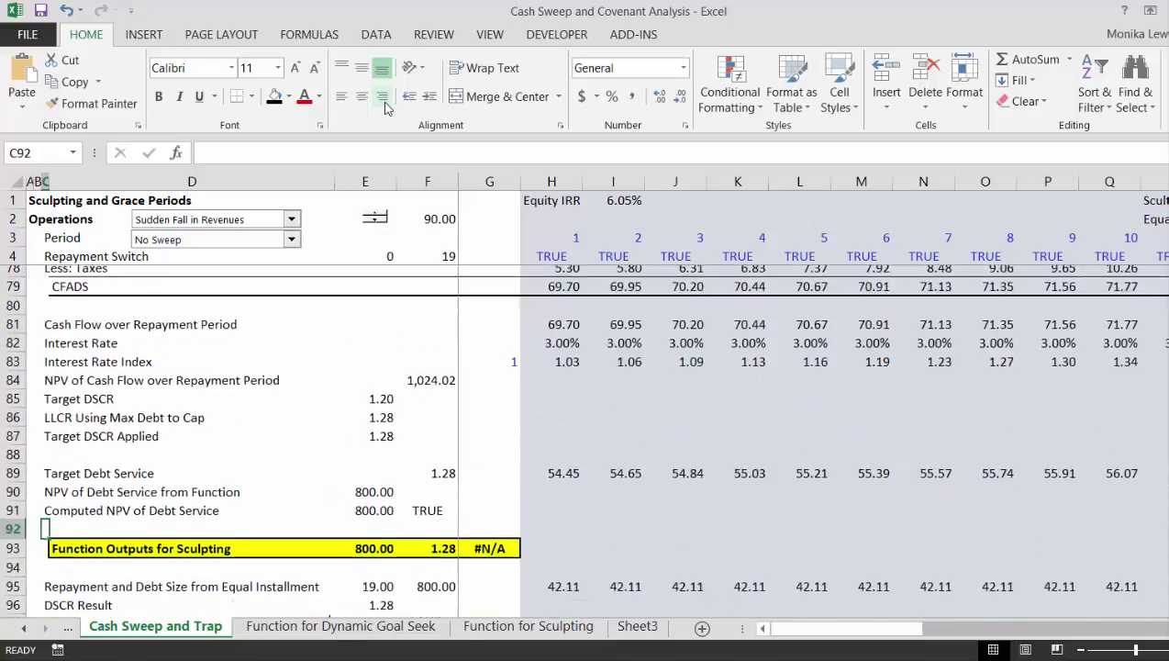
pyautogui.press('pagedown')
pyautogui.press('pagedown')
pyautogui.press('pagedown')
pyautogui.press('pagedown')
pyautogui.press('pagedown')
pyautogui.press('pagedown')
pyautogui.press('pagedown')
pyautogui.press('pagedown')
pyautogui.press('pagedown')
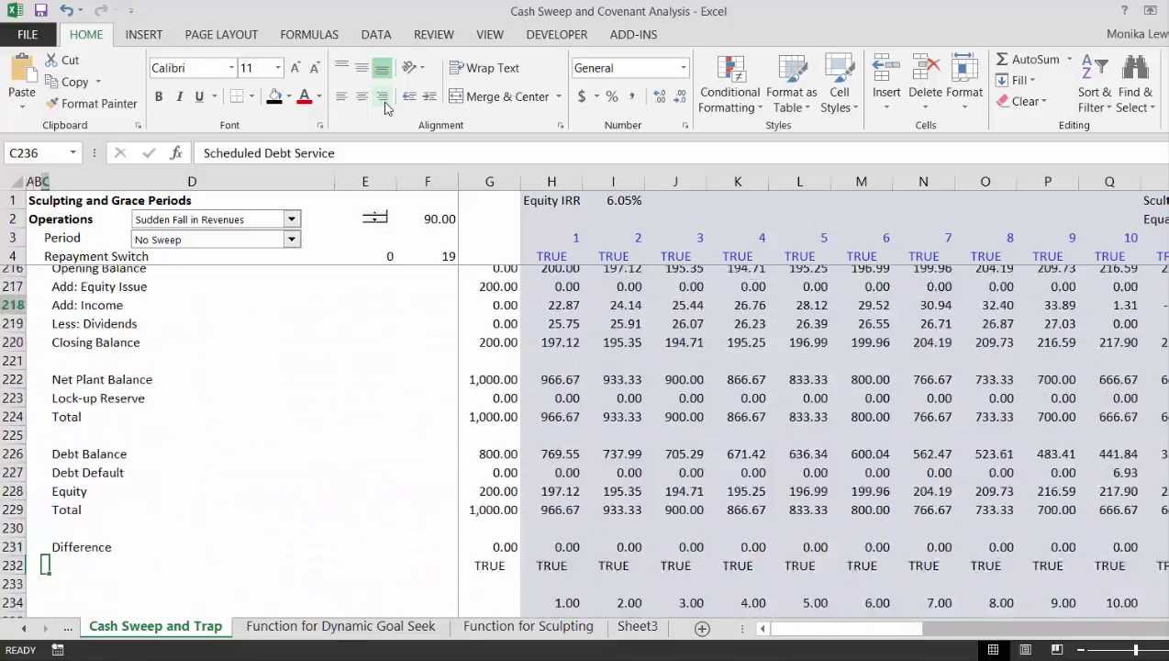
pyautogui.press('pageup')
pyautogui.press('pageup')
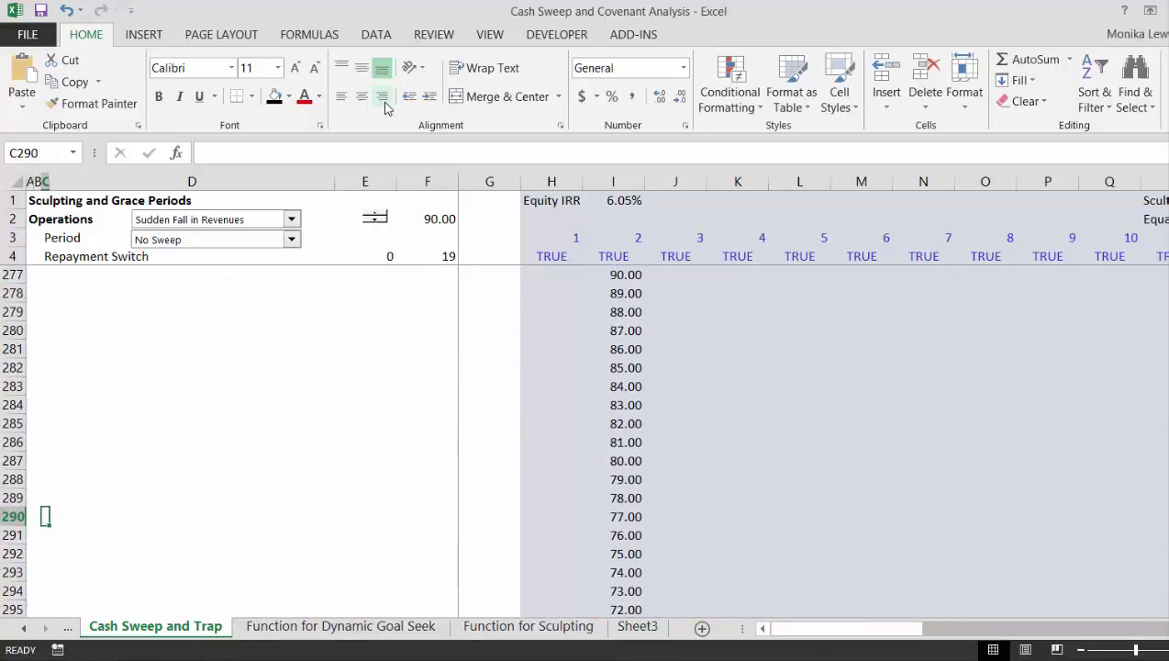
pyautogui.press('Down')
pyautogui.press('Right')
pyautogui.press('Right')
pyautogui.press('Right')
pyautogui.press('Right')
pyautogui.press('Right')
pyautogui.press('Right')
pyautogui.press('Right')
pyautogui.press('Right')
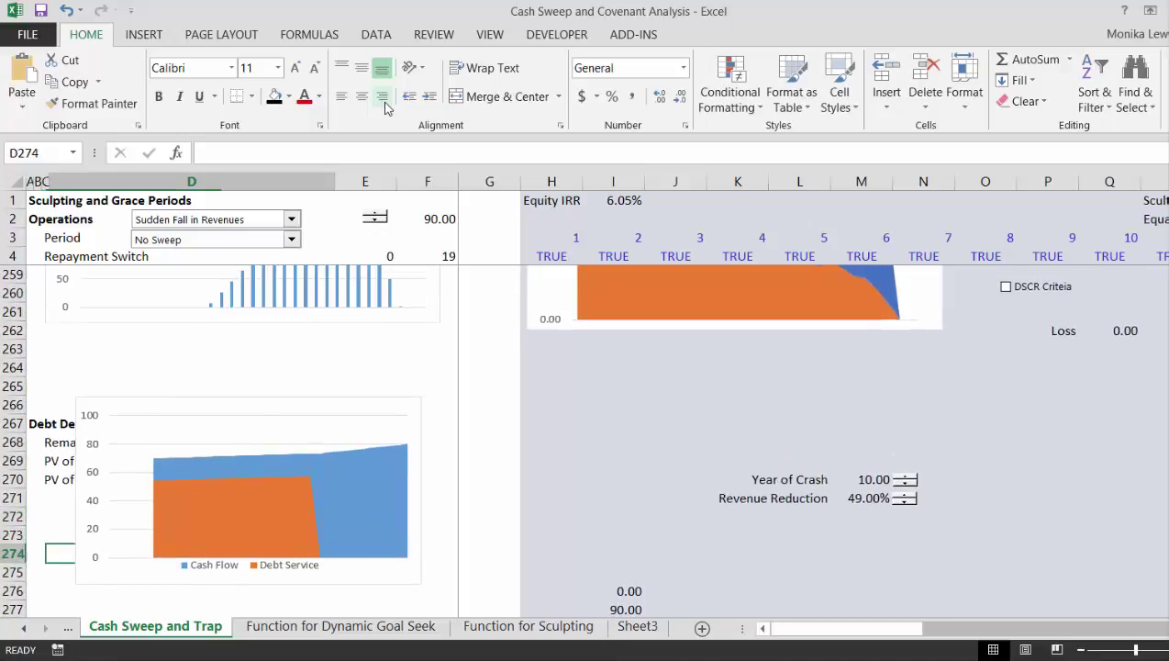
pyautogui.press('Down')
pyautogui.press('Down')
pyautogui.press('Left')
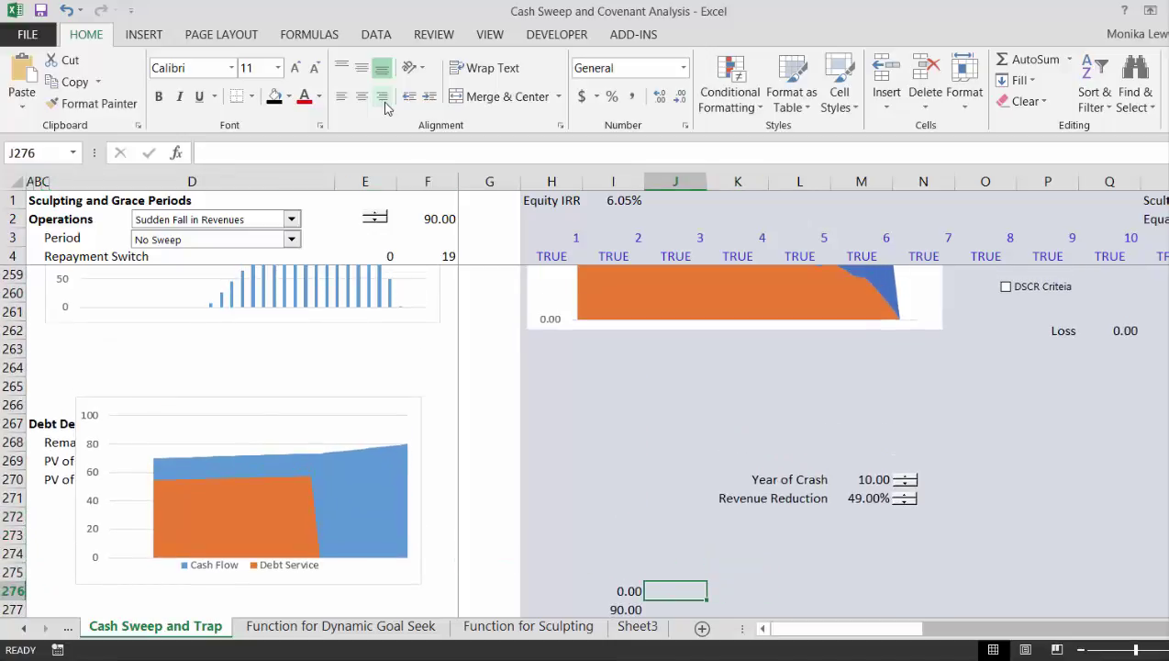
pyautogui.write('1')
pyautogui.press('Right')
pyautogui.write('2')
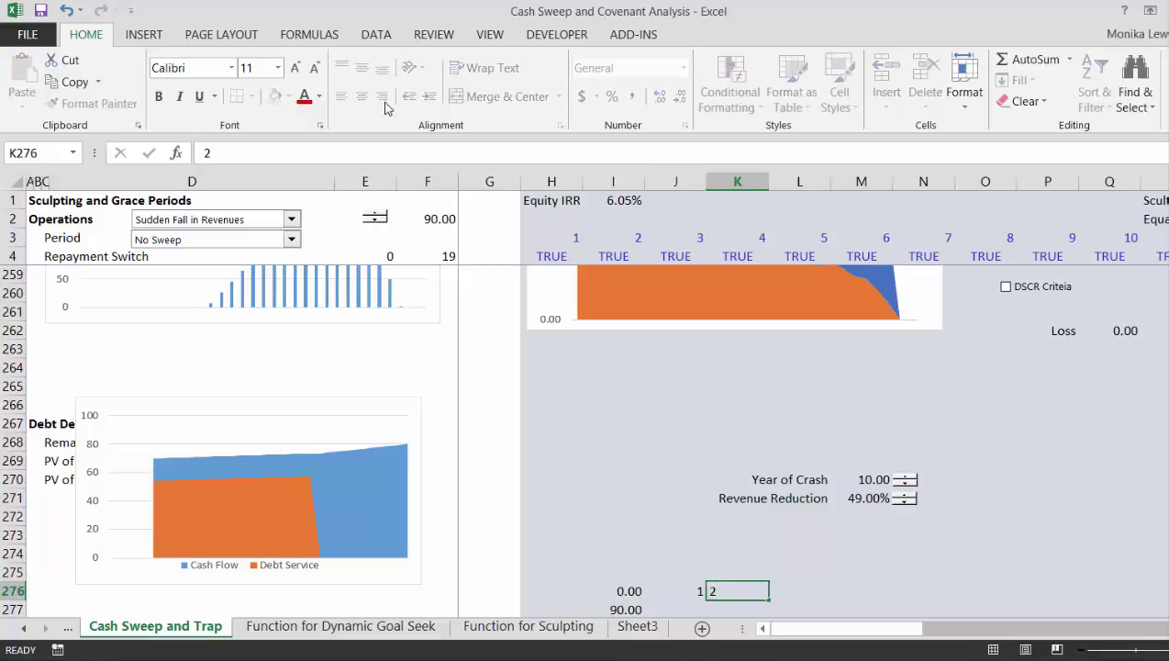
pyautogui.press('Tab')
pyautogui.write('3')
pyautogui.press('Tab')
pyautogui.write('4')
pyautogui.press('Tab')
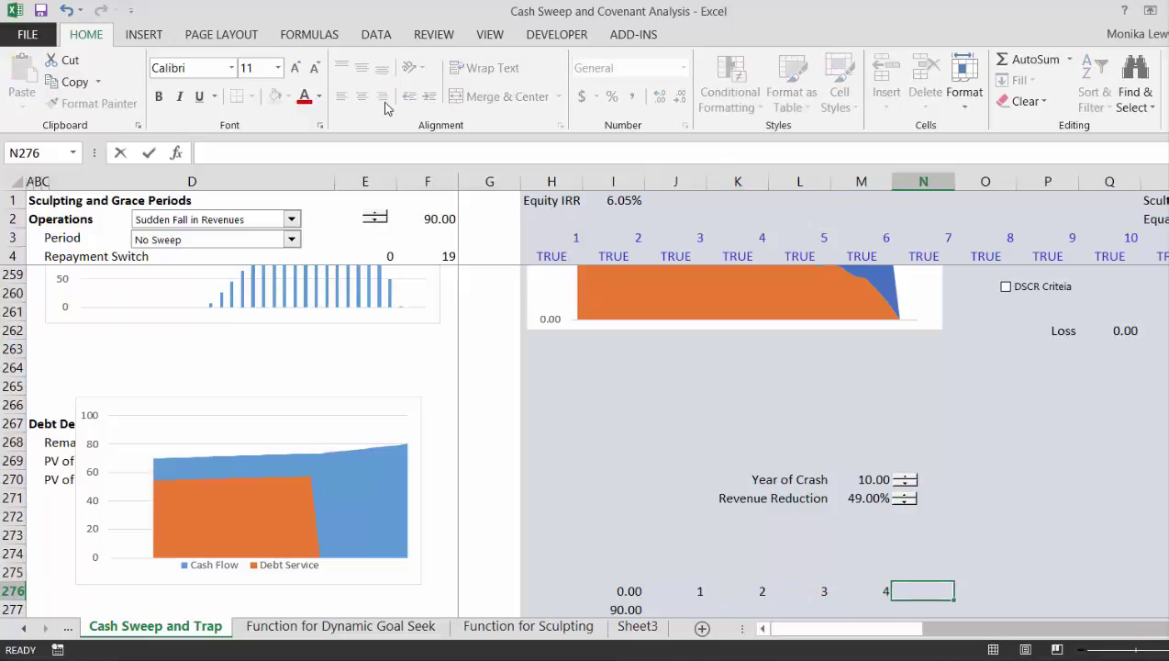
pyautogui.write('5')
pyautogui.press('Tab')
pyautogui.write('6')
pyautogui.press('Tab')
pyautogui.write('7')
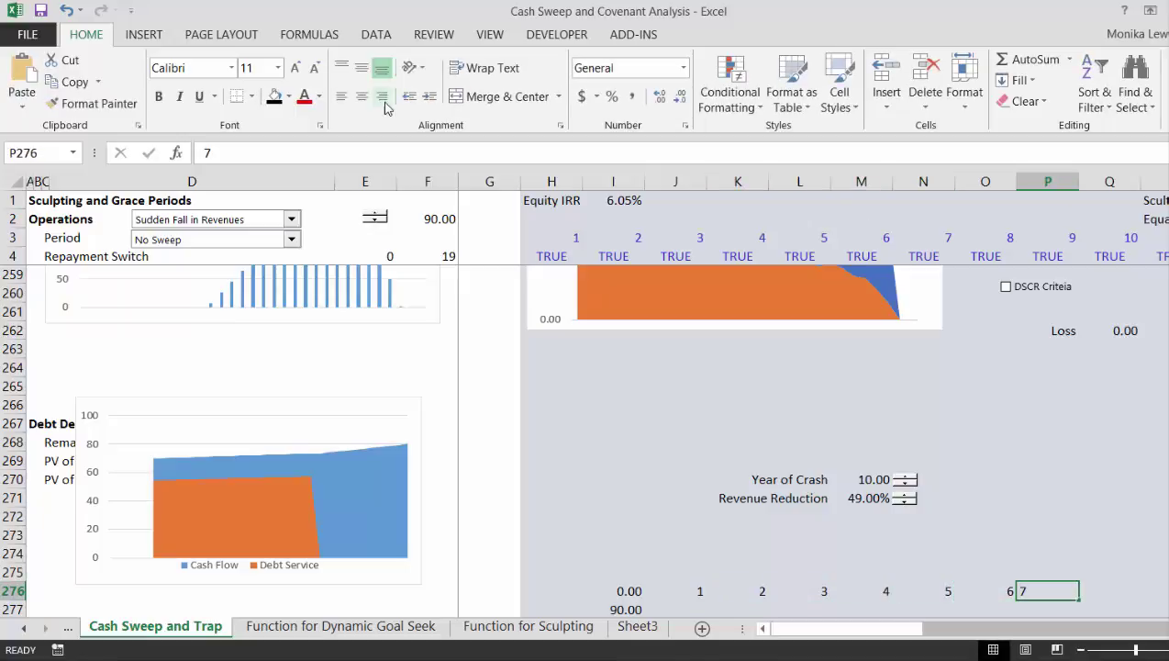
# Copy the seven cash sweep scenario names in C50:C56, from Percent of Cash 100% through No Sweep.
pyautogui.press('Left')
pyautogui.press('Left')
pyautogui.press('Left')
pyautogui.press('Left')
pyautogui.press('Left')
pyautogui.press('Left')
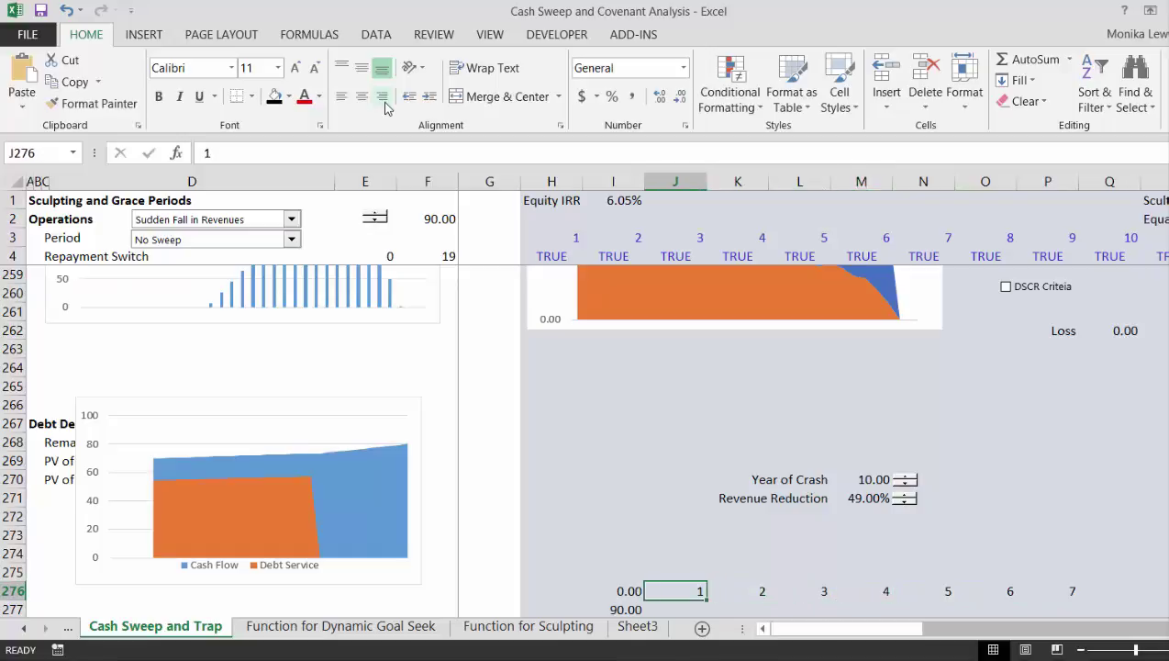
pyautogui.press('Up')
pyautogui.press('Up')
pyautogui.press('Up')
pyautogui.press('Up')
pyautogui.press('Up')
pyautogui.press('Up')
pyautogui.press('Up')
pyautogui.press('Up')
pyautogui.press('Up')
pyautogui.press('Up')
pyautogui.press('Up')
pyautogui.press('Up')
pyautogui.press('Up')
pyautogui.press('Up')
pyautogui.press('Up')
pyautogui.press('Up')
pyautogui.press('Up')
pyautogui.press('Up')
pyautogui.press('Up')
pyautogui.press('Up')
pyautogui.press('Up')
pyautogui.press('Up')
pyautogui.press('Up')
pyautogui.press('Up')
pyautogui.press('Up')
pyautogui.press('Up')
pyautogui.press('Up')
pyautogui.press('Up')
pyautogui.press('Up')
pyautogui.press('Up')
pyautogui.press('Up')
pyautogui.press('Up')
pyautogui.press('Up')
pyautogui.press('Up')
pyautogui.press('Up')
pyautogui.press('Up')
pyautogui.press('Up')
pyautogui.press('Up')
pyautogui.press('Up')
pyautogui.press('Up')
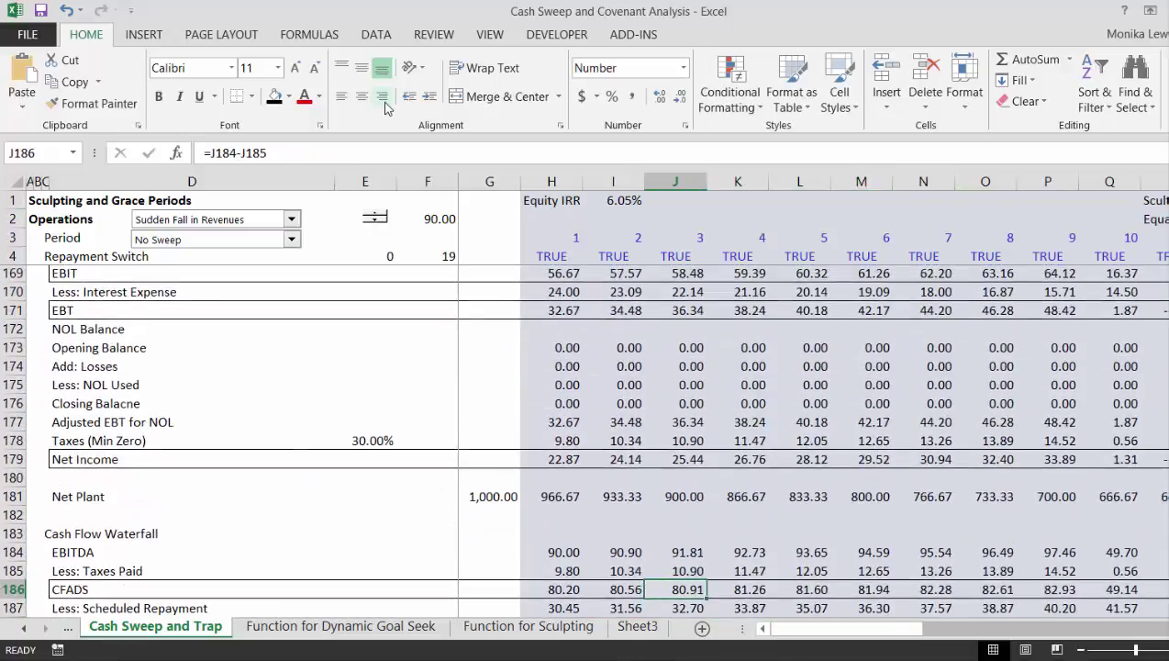
pyautogui.press('Up')
pyautogui.press('Up')
pyautogui.press('Up')
pyautogui.press('Up')
pyautogui.press('Up')
pyautogui.press('Up')
pyautogui.press('Up')
pyautogui.press('Up')
pyautogui.press('Up')
pyautogui.press('Up')
pyautogui.press('Up')
pyautogui.press('Up')
pyautogui.press('Up')
pyautogui.press('Up')
pyautogui.press('Up')
pyautogui.press('Up')
pyautogui.press('Up')
pyautogui.press('Up')
pyautogui.press('Up')
pyautogui.press('Up')
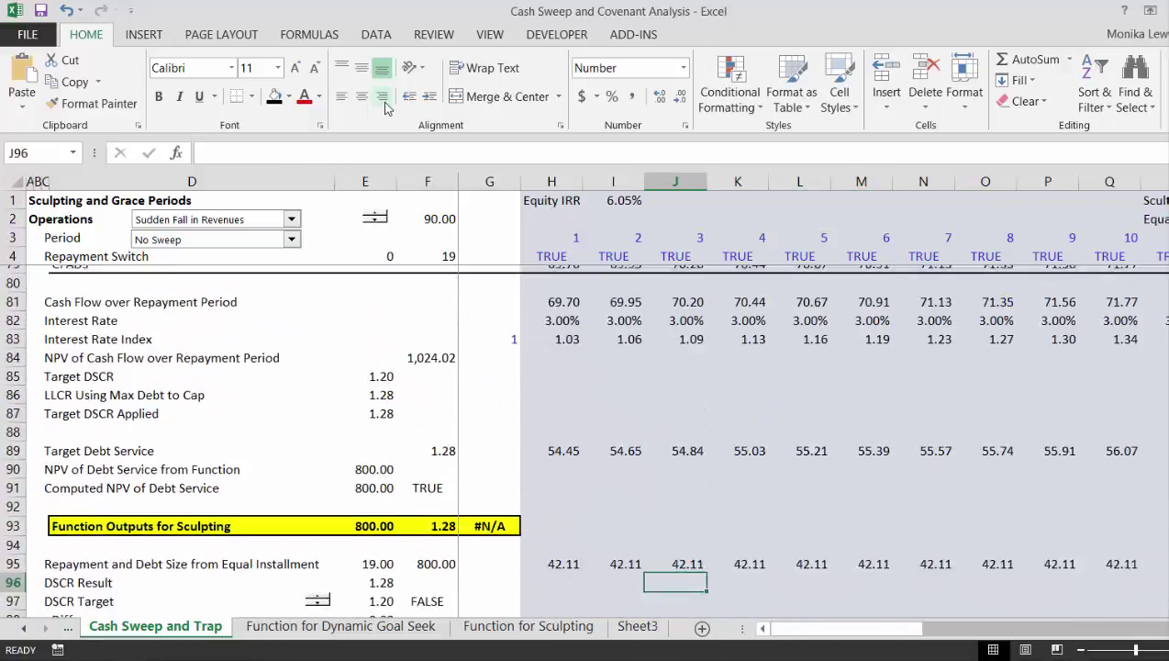
pyautogui.press('Left')
pyautogui.press('Up')
pyautogui.press('Up')
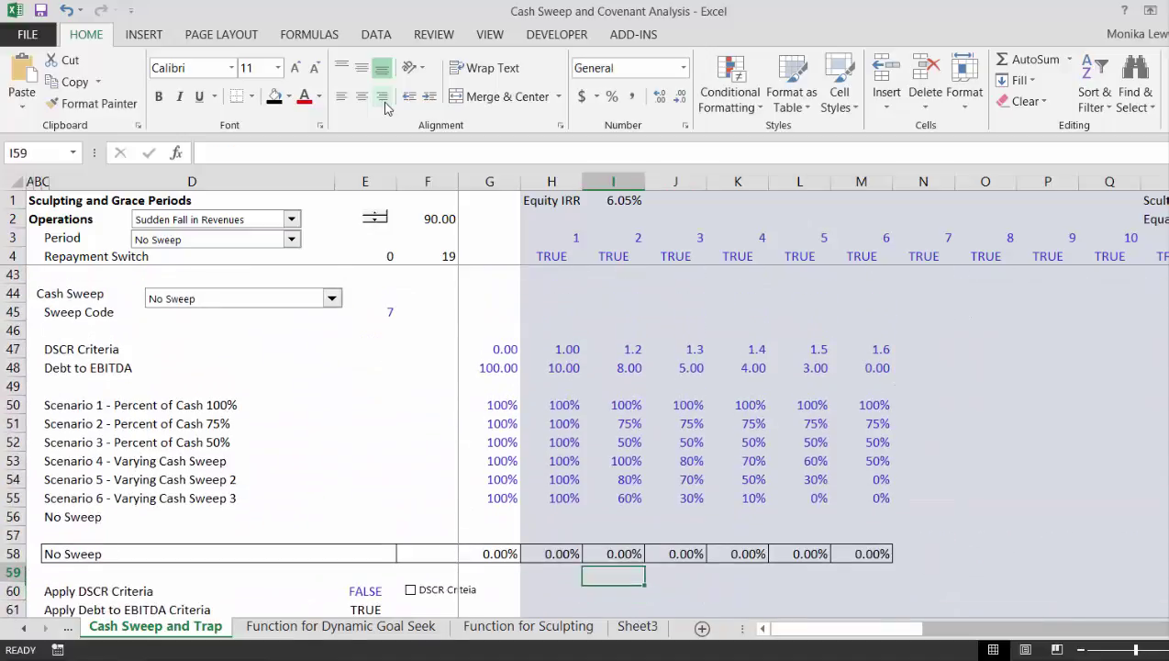
pyautogui.press('Up')
pyautogui.press('Up')
pyautogui.press('Up')
pyautogui.press('Up')
pyautogui.press('Up')
pyautogui.press('Up')
pyautogui.press('Up')
pyautogui.press('Up')
pyautogui.press('Up')
pyautogui.press('Left')
pyautogui.press('Left')
pyautogui.press('Left')
pyautogui.press('Left')
pyautogui.press('Left')
pyautogui.press('Left')
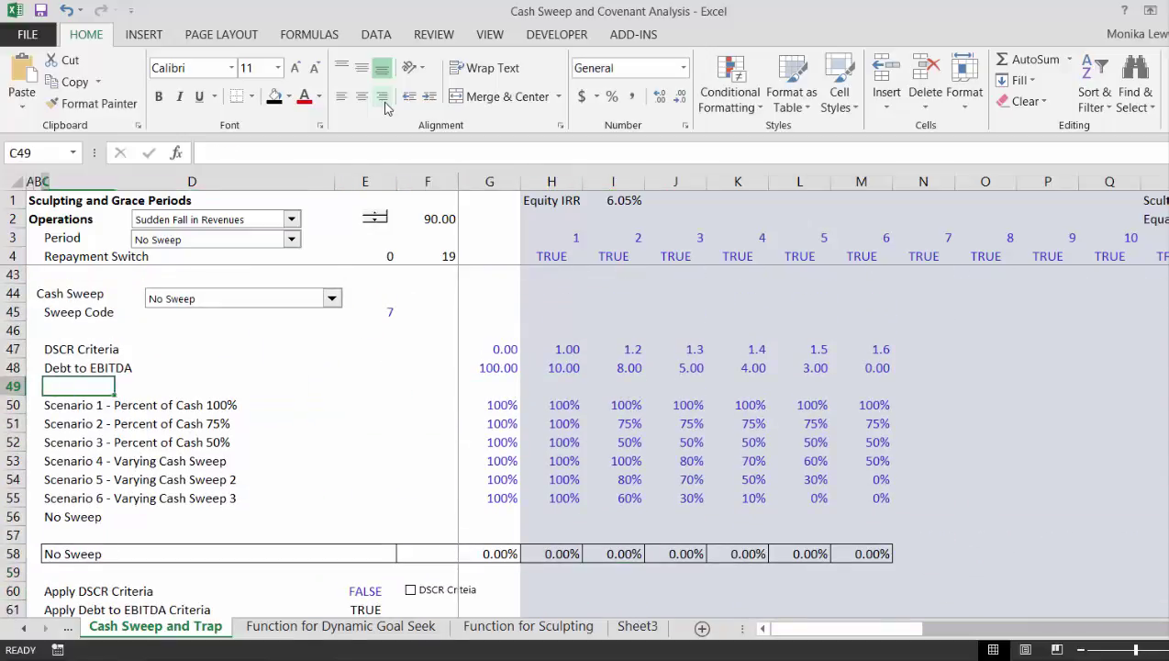
pyautogui.press('Down')
pyautogui.press('Right')
pyautogui.scroll(-1, 385, 107)
pyautogui.scroll(-5, 386, 108)
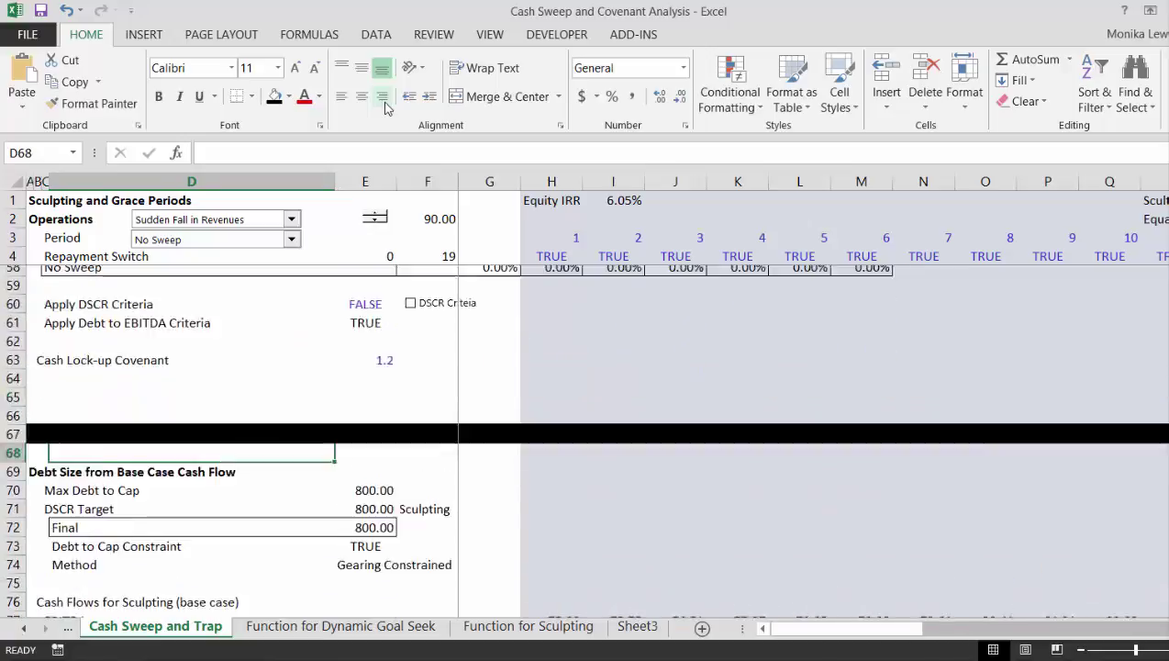
pyautogui.scroll(6, 385, 108)
pyautogui.press('Left')
pyautogui.hotkey('shift', 'Down')
pyautogui.hotkey('shift', 'Down')
pyautogui.hotkey('shift', 'Down')
pyautogui.hotkey('shift', 'Down')
pyautogui.hotkey('shift', 'Down')
pyautogui.hotkey('shift', 'Down')
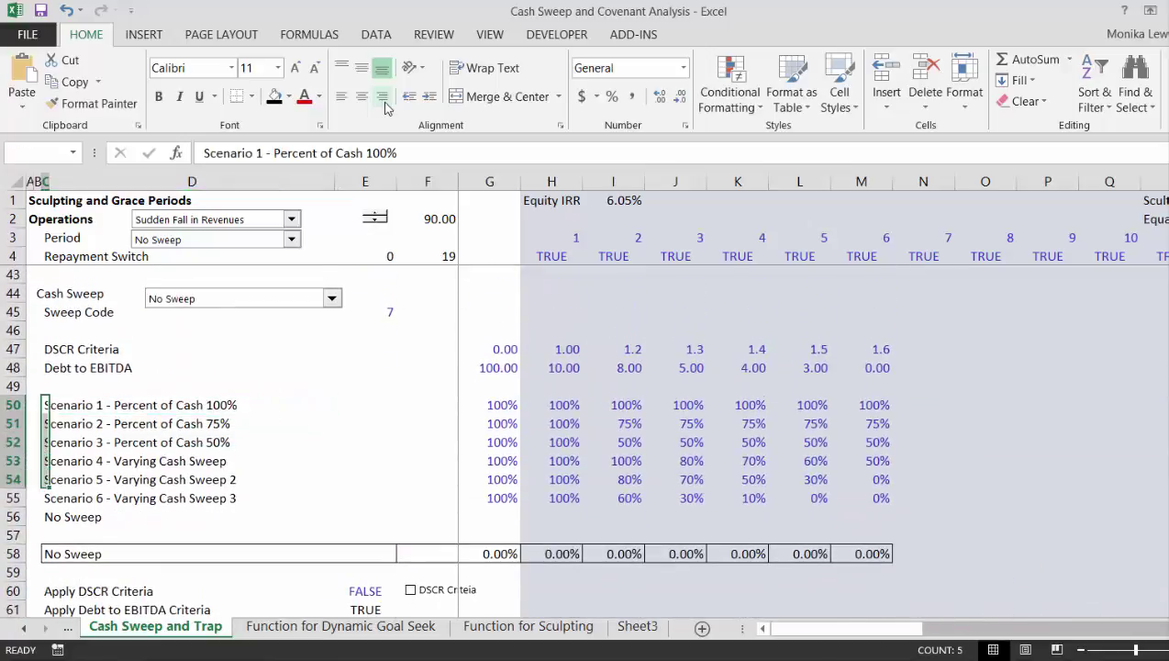
pyautogui.hotkey('ctrl', 'c')
# Paste the scenario names transposed into J275:P275, directly above the sweep codes 1 to 7.
pyautogui.press('pagedown')
pyautogui.press('pagedown')
pyautogui.press('pagedown')
pyautogui.press('pagedown')
pyautogui.press('pagedown')
pyautogui.press('pagedown')
pyautogui.press('pagedown')
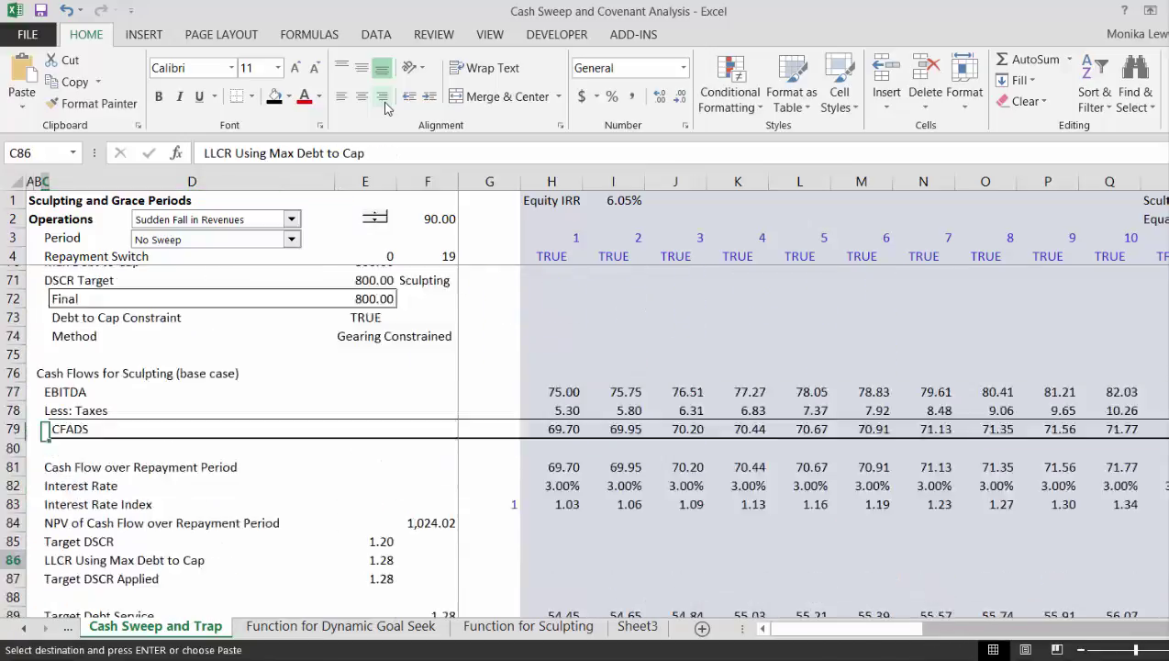
pyautogui.press('pagedown')
pyautogui.press('pagedown')
pyautogui.press('pagedown')
pyautogui.press('pagedown')
pyautogui.press('pagedown')
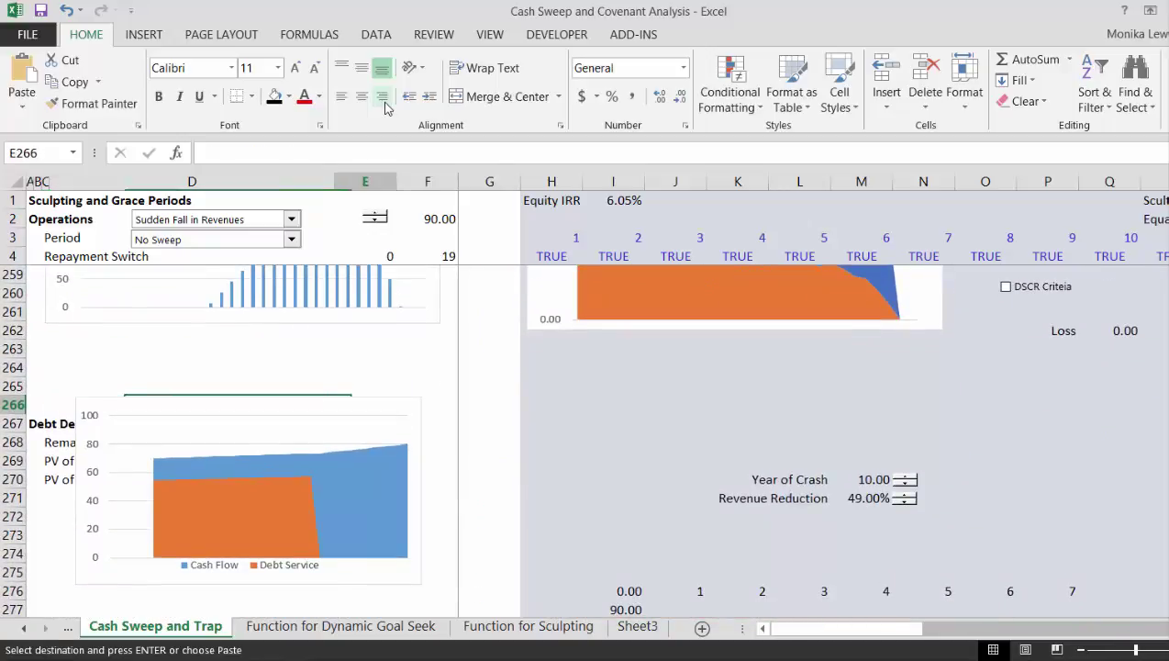
pyautogui.press('Down')
pyautogui.press('Down')
pyautogui.press('Down')
pyautogui.press('Down')
pyautogui.press('Down')
pyautogui.press('Down')
pyautogui.press('Down')
pyautogui.press('Right')
pyautogui.press('Right')
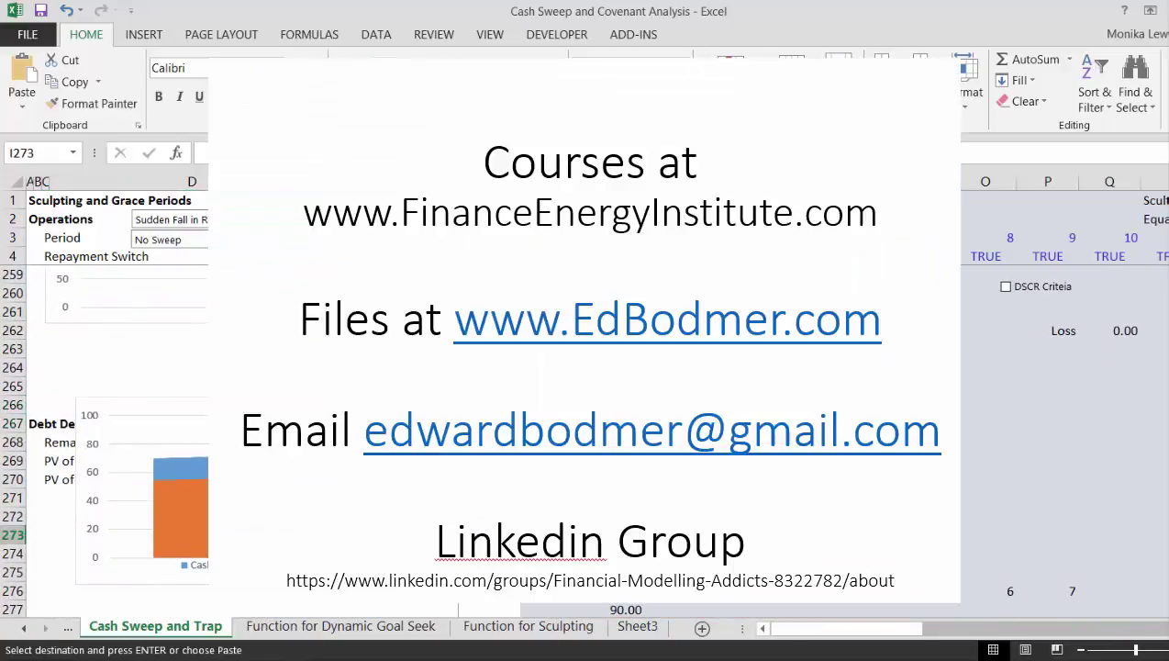
pyautogui.press('Down')
pyautogui.press('Right')
pyautogui.press('Down')
pyautogui.press('Left')
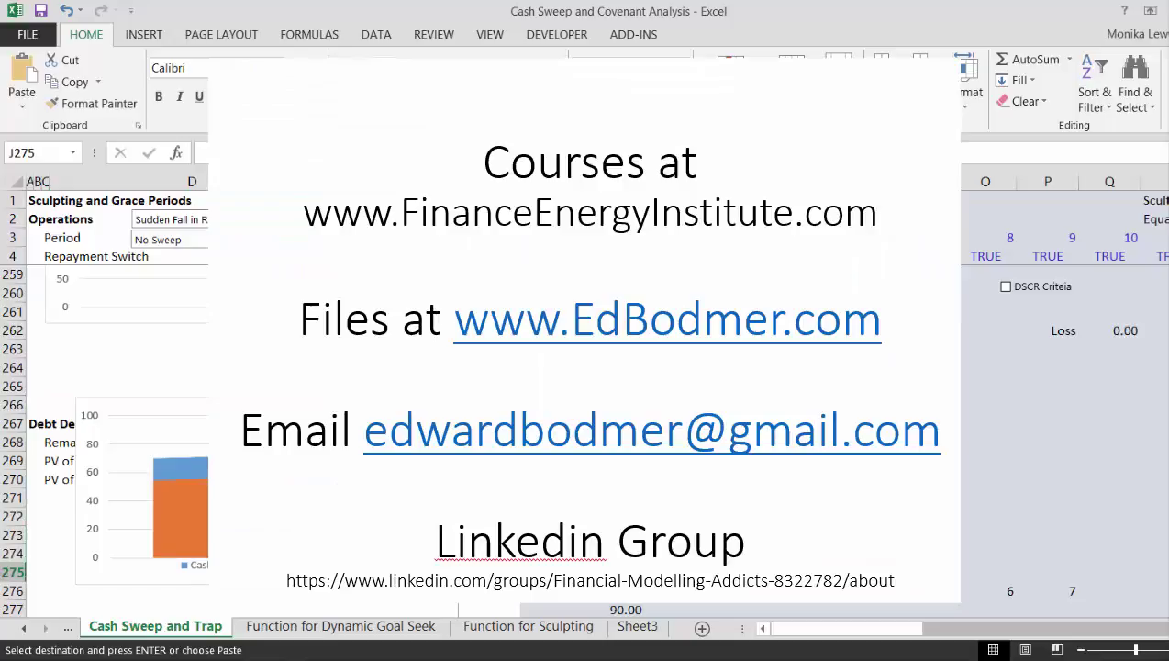
pyautogui.hotkey('ctrl', 'alt', 'v')
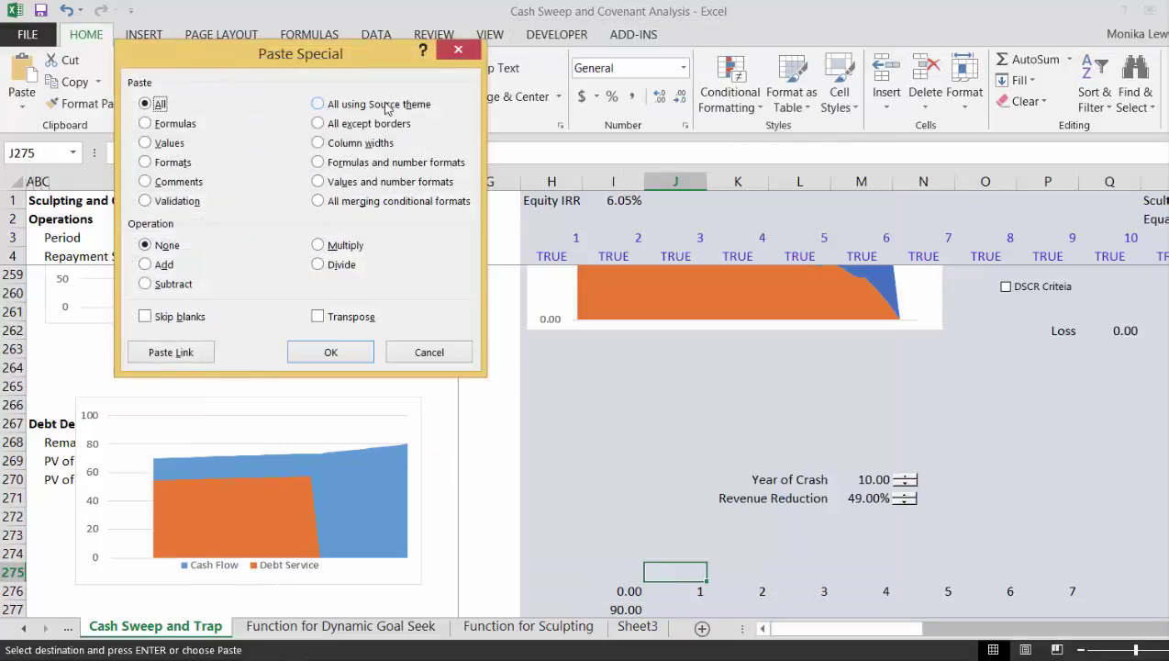
pyautogui.hotkey('alt', 'e')
pyautogui.press('Return')
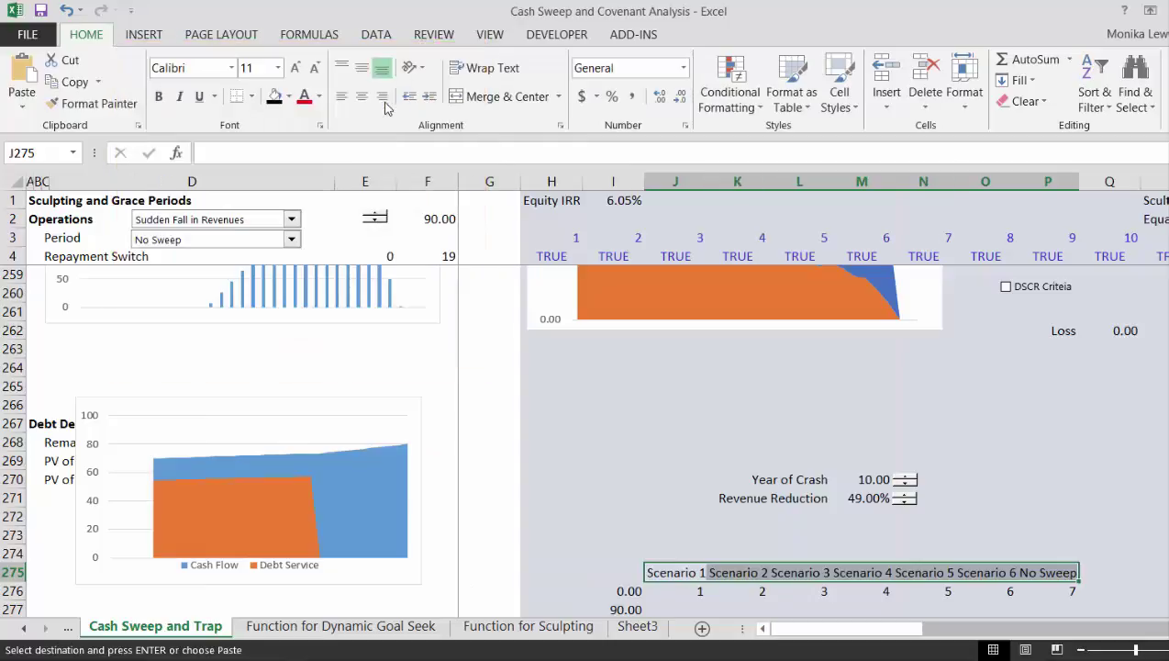
# Wrap the text of the scenario headings in J275:P275 and clear the copy selection.
pyautogui.press('Escape')
pyautogui.click(464, 75)
pyautogui.press('Down')
pyautogui.press('Down')
pyautogui.press('Down')
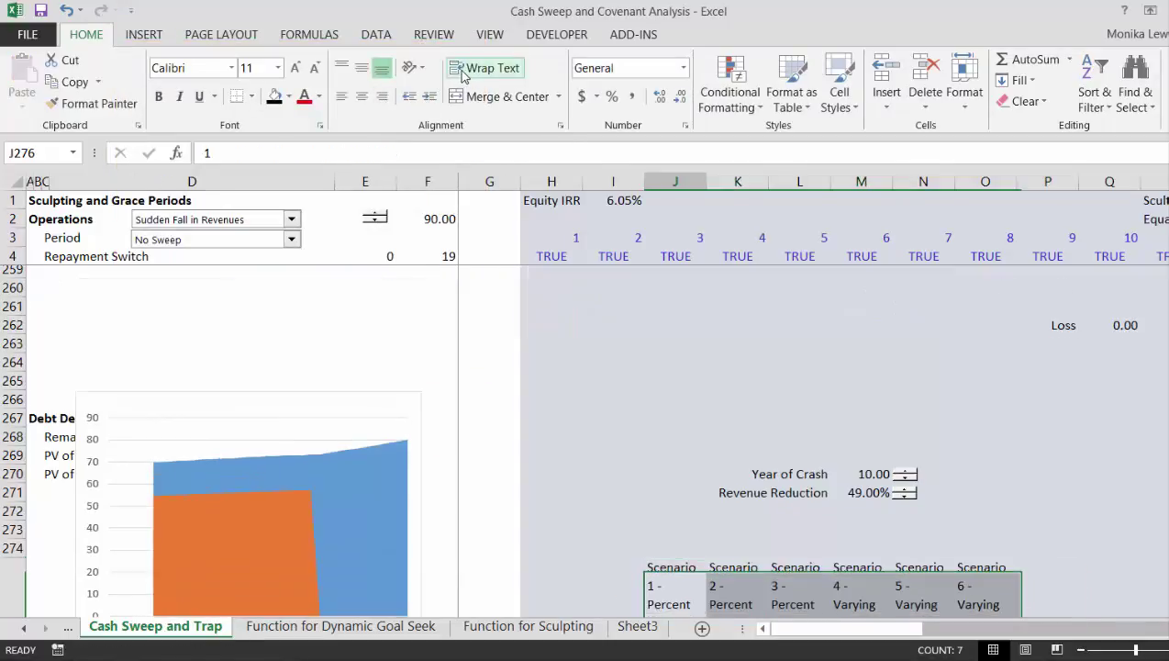
# Look over the table layout: the scenario headings, the sweep codes in row 276 and the descending series in column I.
pyautogui.press('Down')
pyautogui.press('Down')
pyautogui.press('Down')
pyautogui.press('Down')
pyautogui.press('Down')
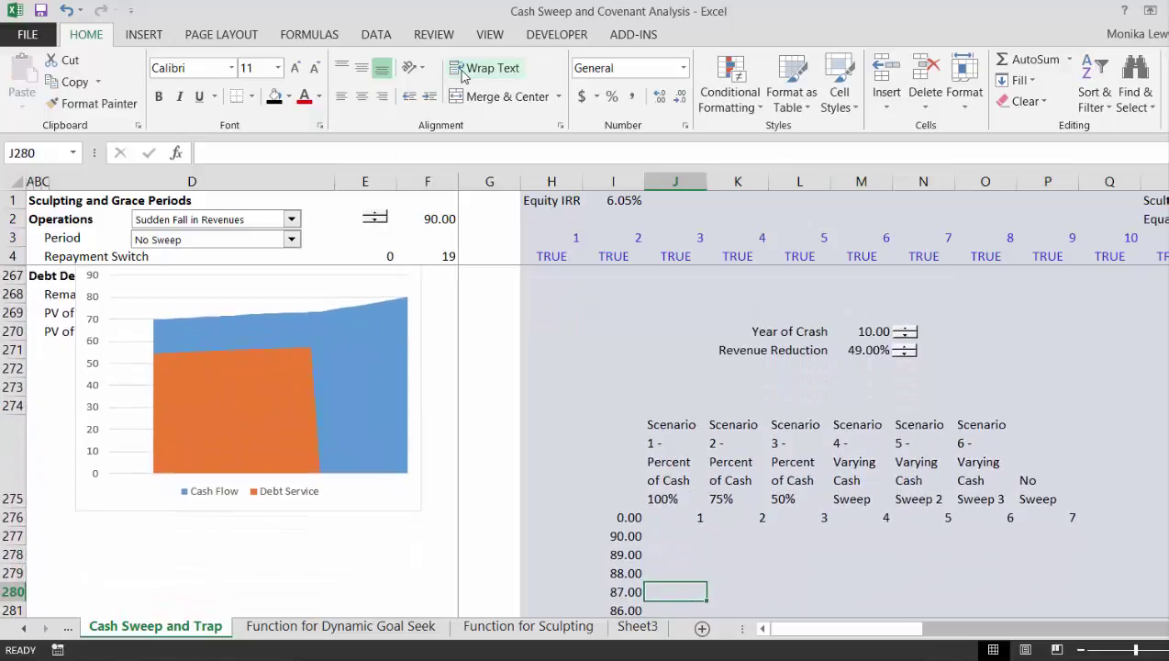
pyautogui.press('Left')
pyautogui.press('Up')
pyautogui.press('Up')
pyautogui.press('Up')
pyautogui.press('Up')
pyautogui.press('Up')
pyautogui.press('Up')
pyautogui.press('Up')
pyautogui.press('Up')
pyautogui.press('Up')
pyautogui.press('Up')
pyautogui.press('Up')
pyautogui.press('Up')
pyautogui.press('Up')
pyautogui.press('Up')
pyautogui.press('Up')
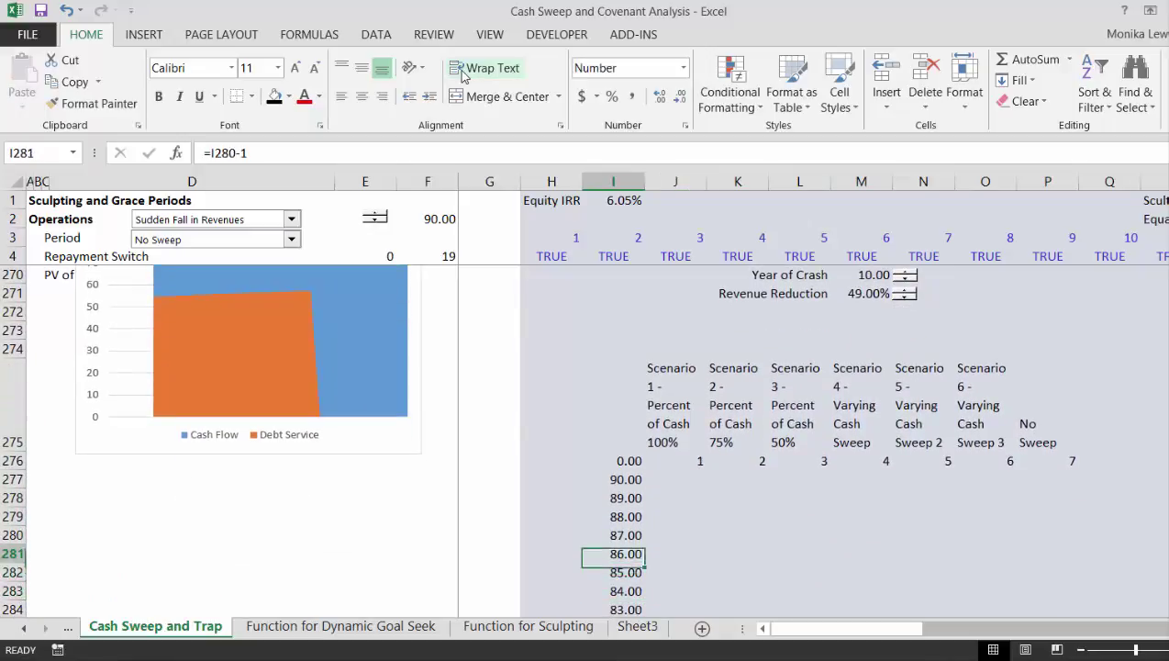
pyautogui.press('Down')
pyautogui.press('Down')
pyautogui.press('Down')
pyautogui.press('Down')
pyautogui.press('Down')
pyautogui.press('Down')
pyautogui.press('Down')
pyautogui.press('Down')
pyautogui.press('Down')
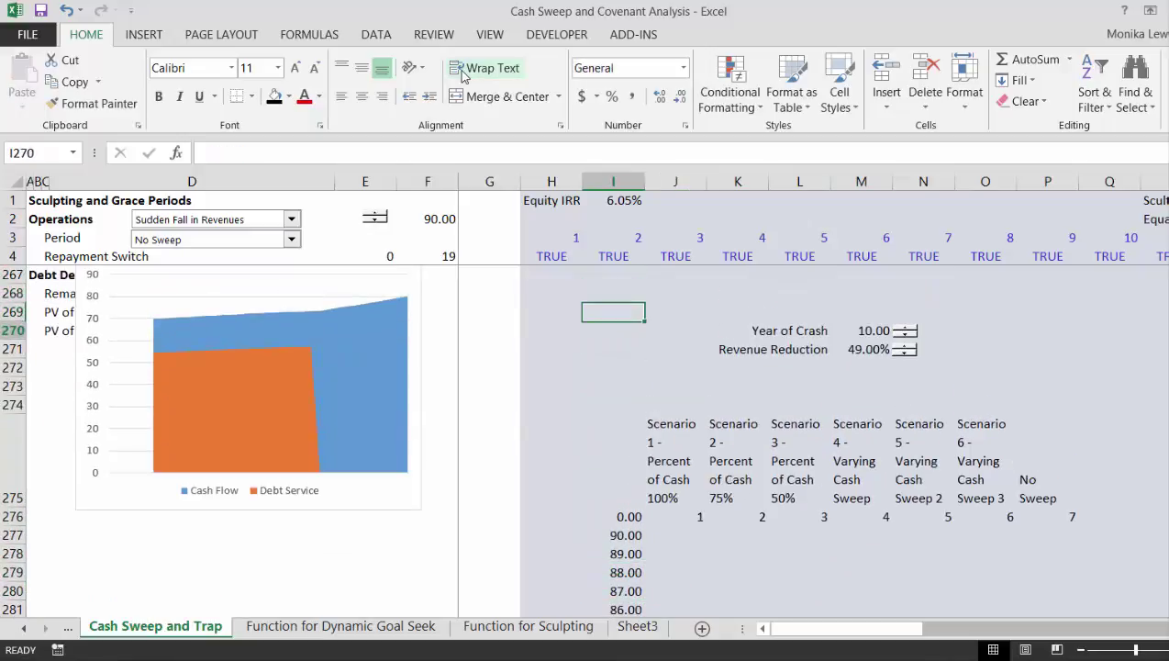
# Examine the empty body of the loss table and the descending revenue series in column I, up to the blank rows above.
pyautogui.press('Right')
pyautogui.press('Right')
pyautogui.press('Right')
pyautogui.press('Right')
pyautogui.press('Right')
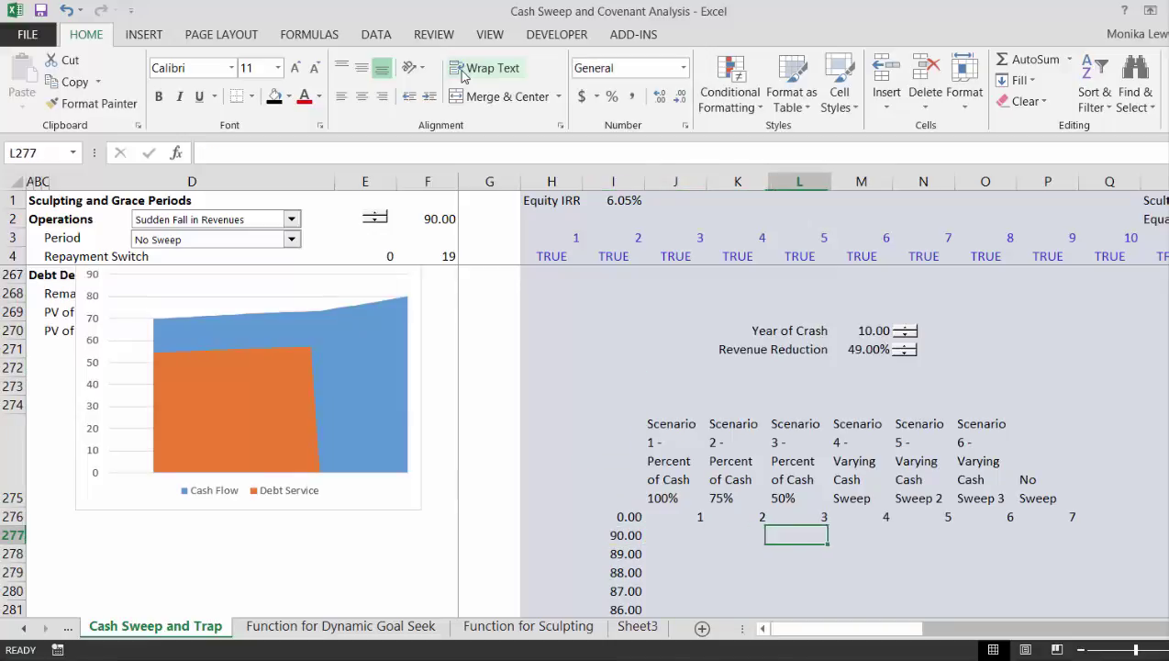
pyautogui.press('Down')
pyautogui.press('Down')
pyautogui.press('Left')
pyautogui.press('Left')
pyautogui.press('Left')
pyautogui.press('Left')
pyautogui.press('Left')
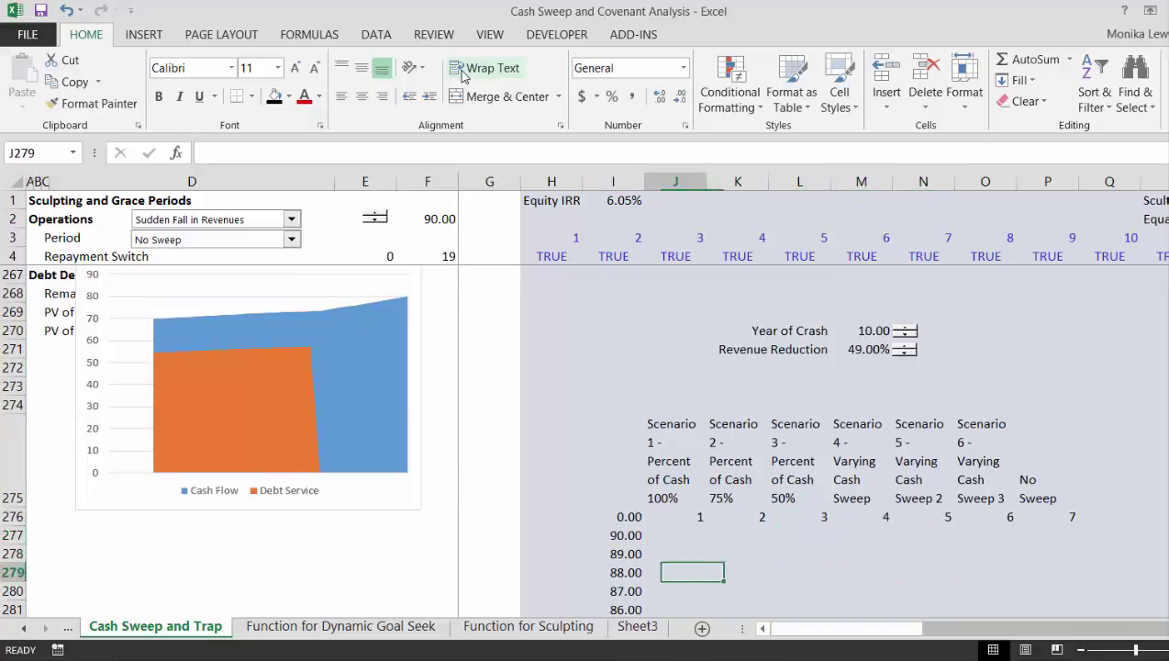
pyautogui.press('Down')
pyautogui.press('Down')
pyautogui.press('Down')
pyautogui.press('Down')
pyautogui.press('Up')
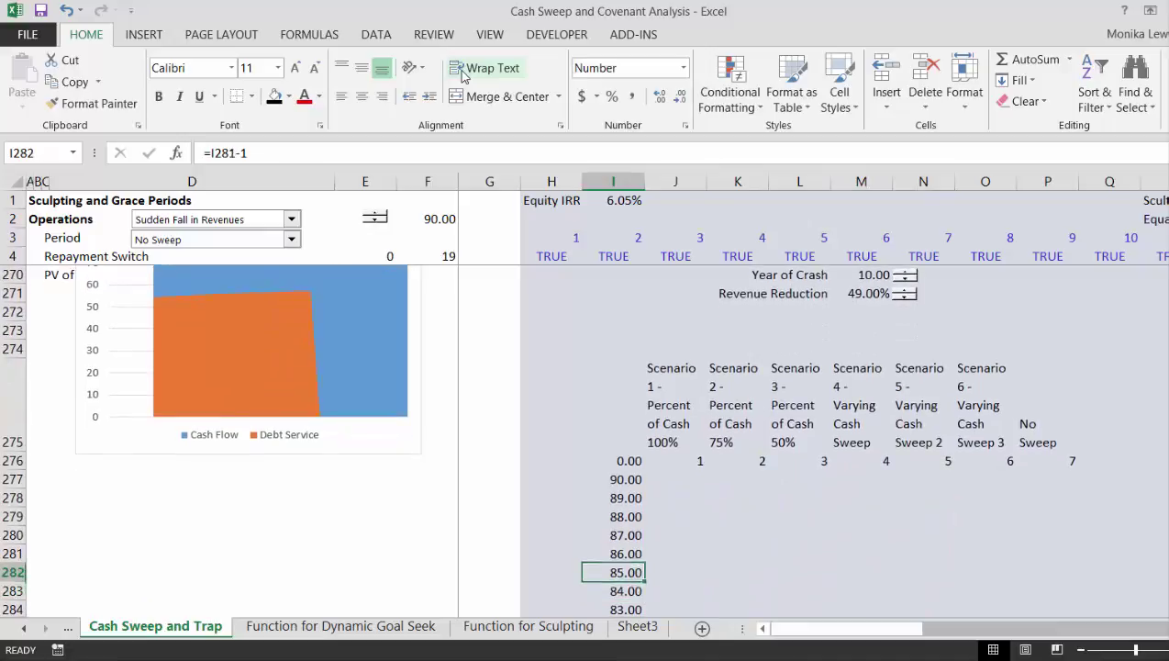
pyautogui.press('Up')
pyautogui.press('Up')
pyautogui.press('Up')
pyautogui.press('Up')
pyautogui.press('Up')
pyautogui.press('Up')
pyautogui.press('Up')
pyautogui.press('Up')
pyautogui.press('Up')
pyautogui.press('Up')
pyautogui.press('Up')
pyautogui.press('Up')
pyautogui.press('Up')
pyautogui.press('Up')
pyautogui.press('Up')
pyautogui.press('Up')
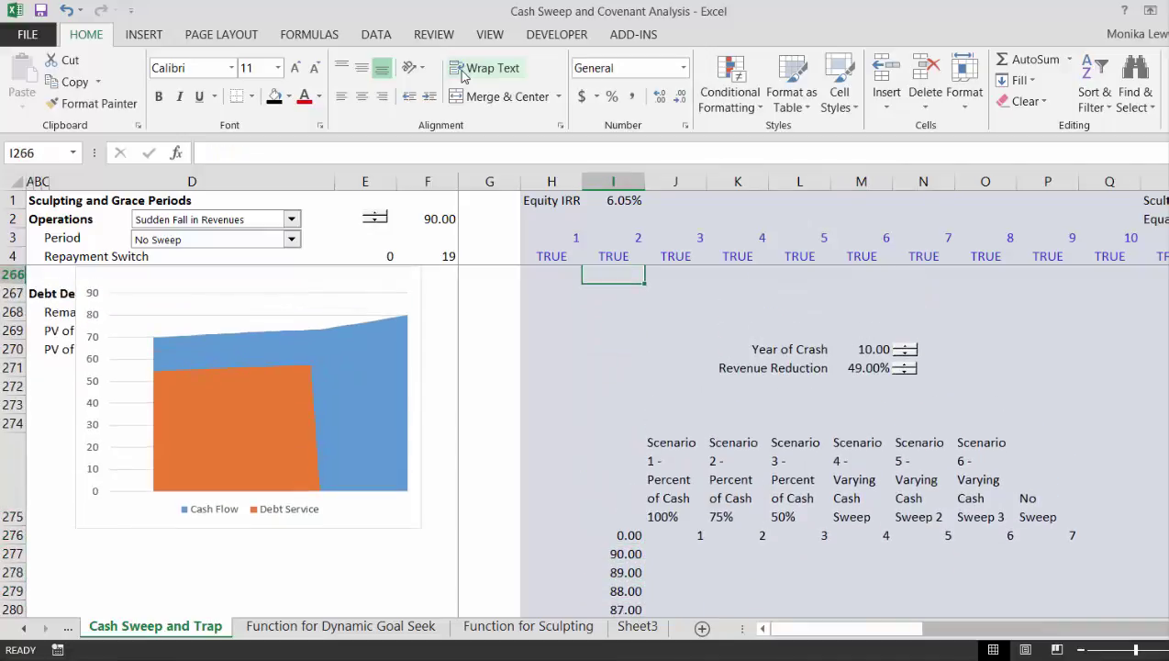
pyautogui.press('Down')
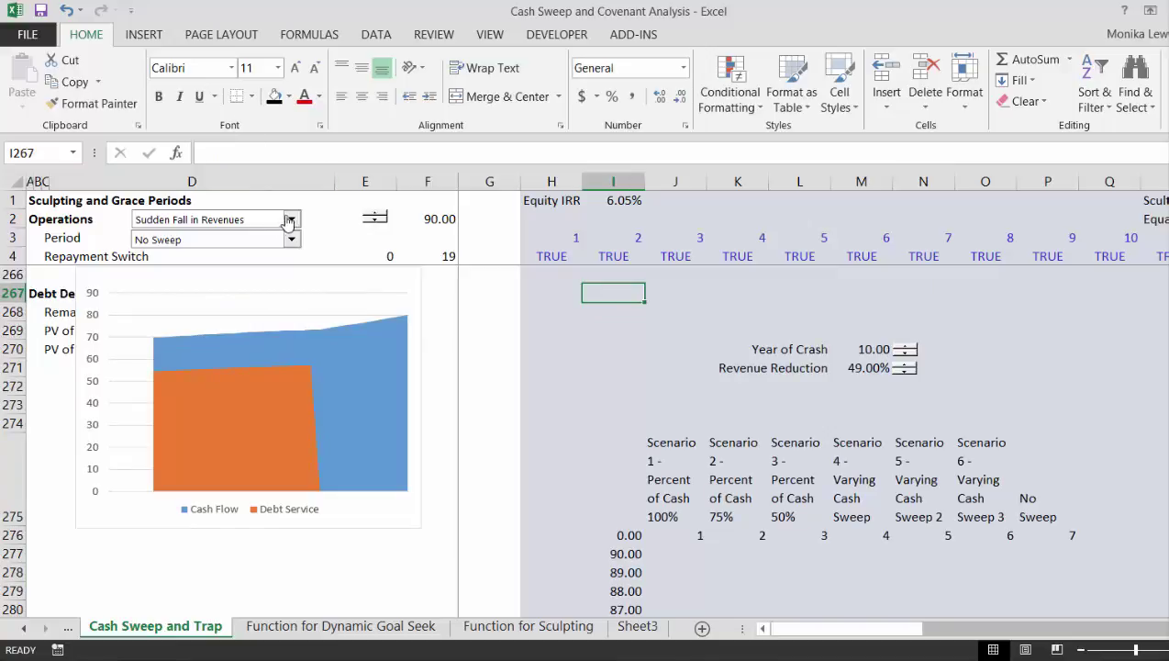
# Lower the Revenue Reduction above the loss table to 8% with its spinner.
pyautogui.click(905, 364)
pyautogui.click(904, 365)
pyautogui.click(904, 371)
pyautogui.click(905, 371)
pyautogui.click(905, 372)
# Open the format settings of the Revenue Reduction spinner, go to its incremental change and accept the dialog.
pyautogui.rightClick(905, 372)
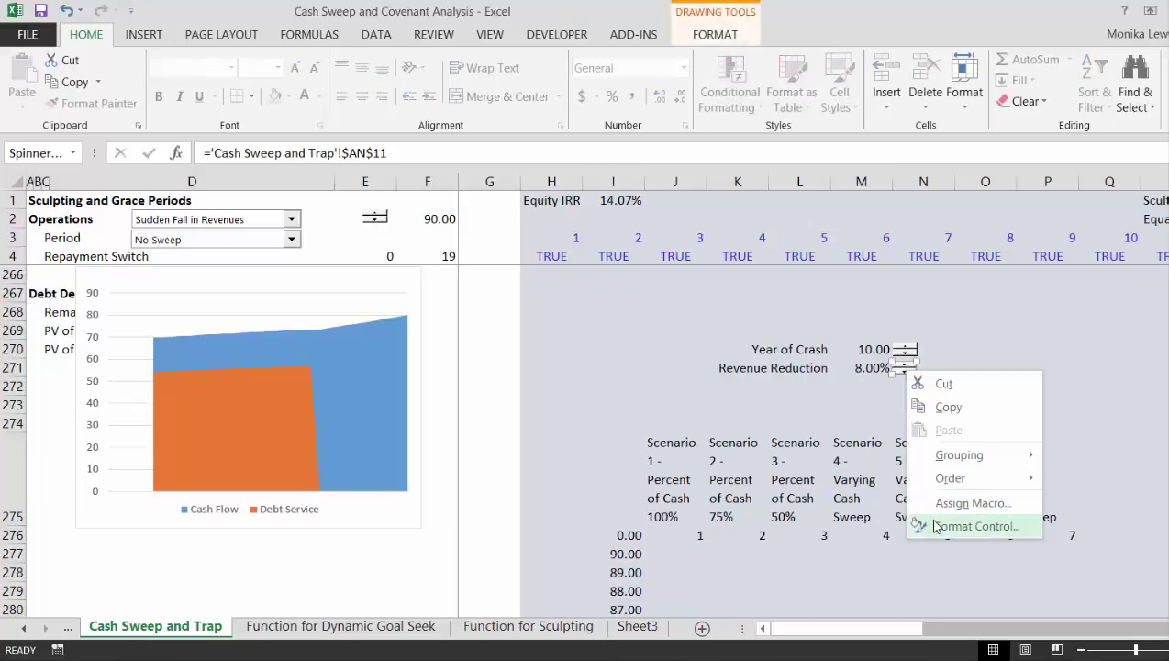
pyautogui.click(935, 526)
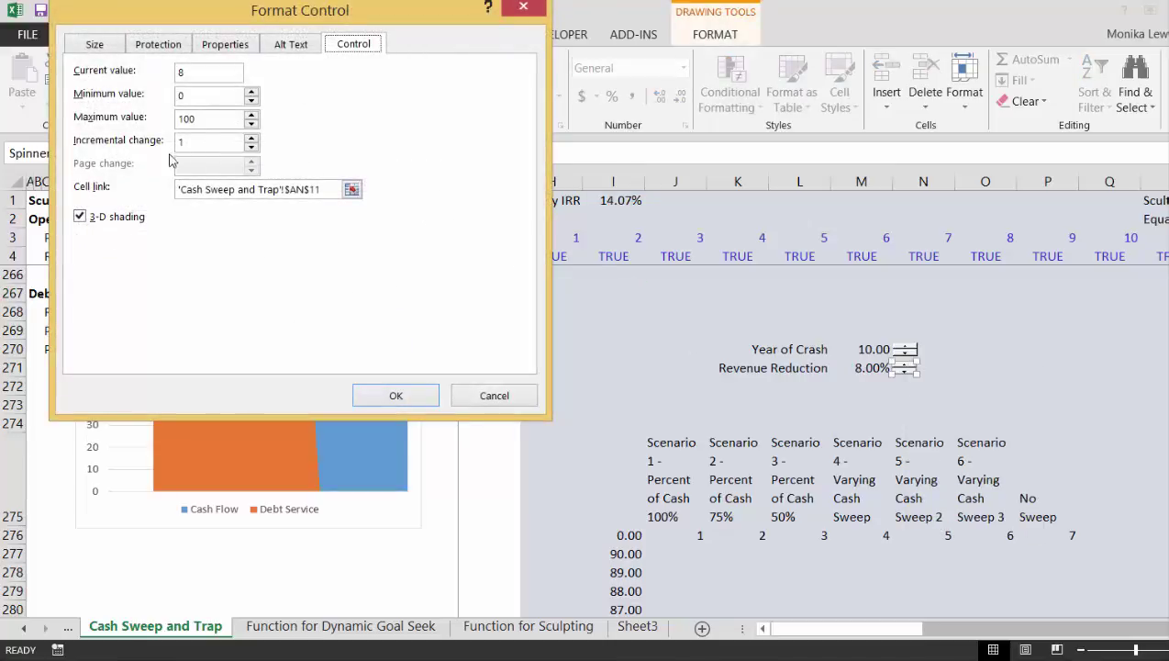
pyautogui.click(196, 143)
pyautogui.click(381, 395)
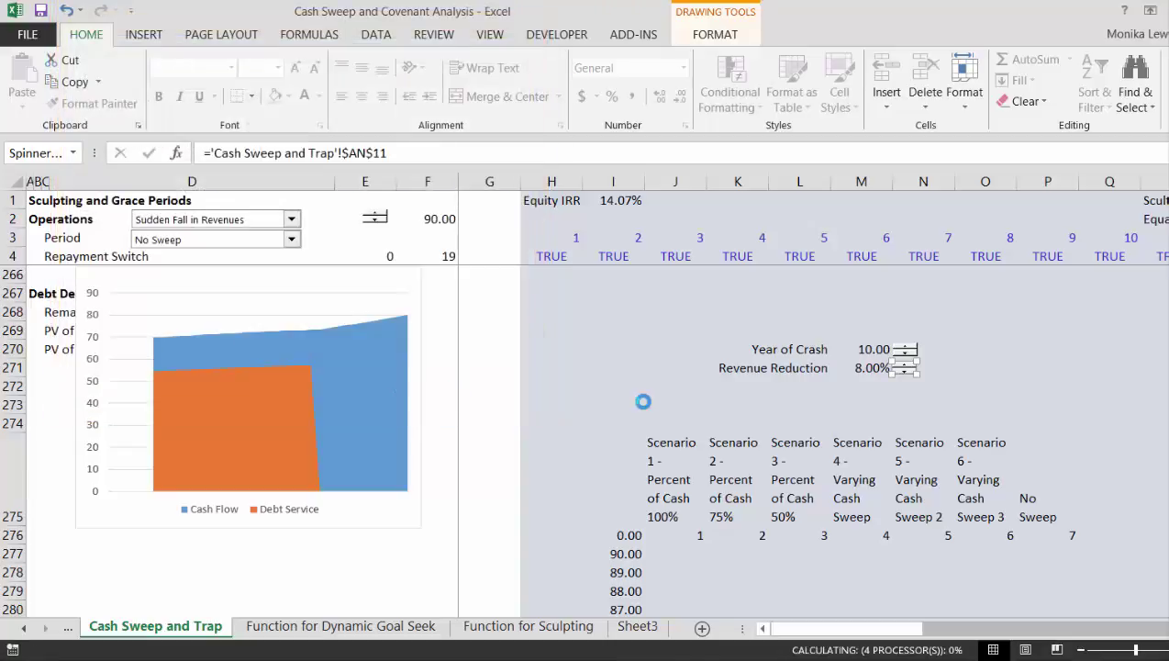
pyautogui.click(678, 389)
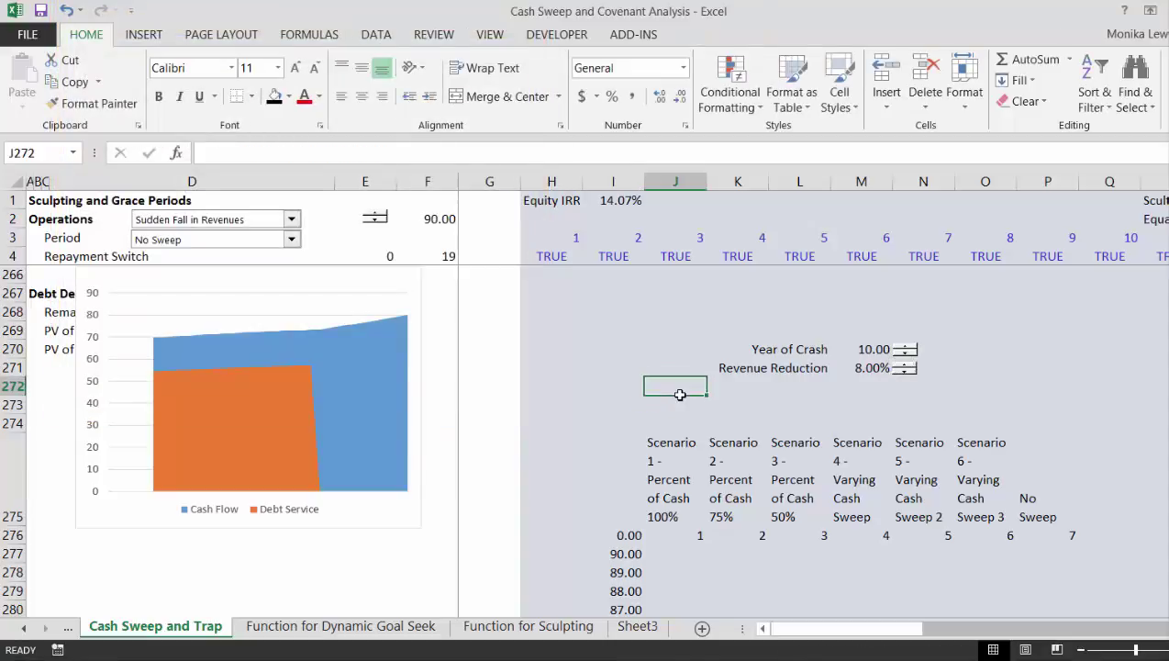
# Set the Revenue Reduction to 0% and the Year of Crash to 2 with their spinners, leaving the spinners deselected.
pyautogui.click(903, 372)
pyautogui.click(904, 356)
pyautogui.click(904, 356)
pyautogui.click(904, 356)
pyautogui.click(904, 356)
pyautogui.click(904, 356)
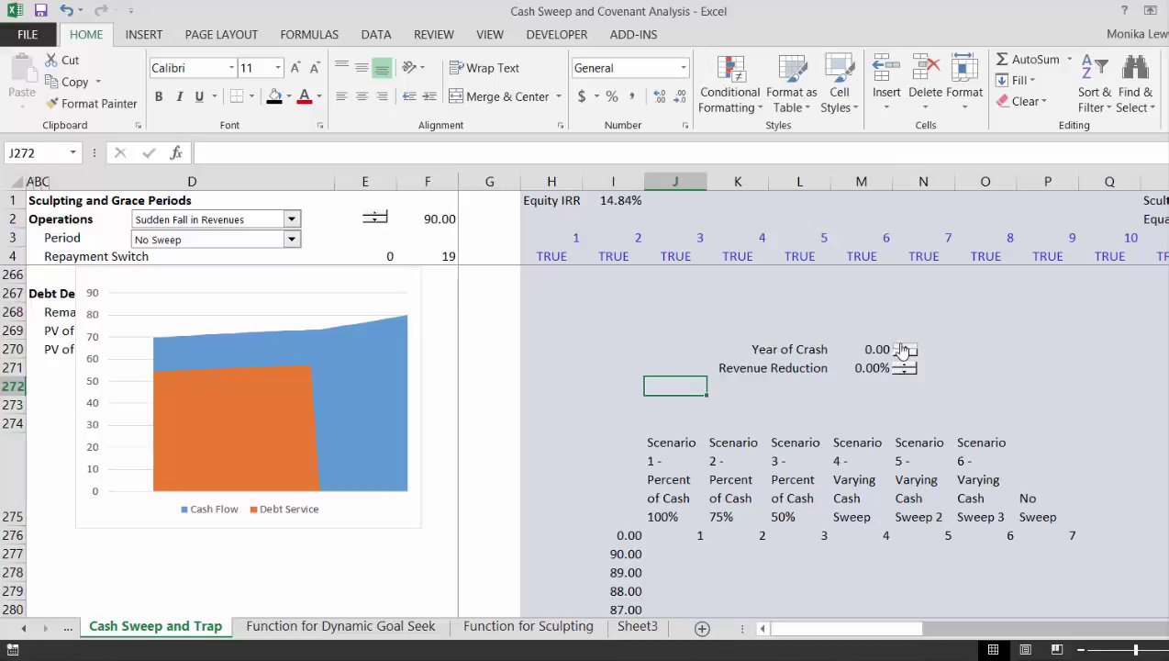
pyautogui.click(903, 347)
pyautogui.rightClick(902, 350)
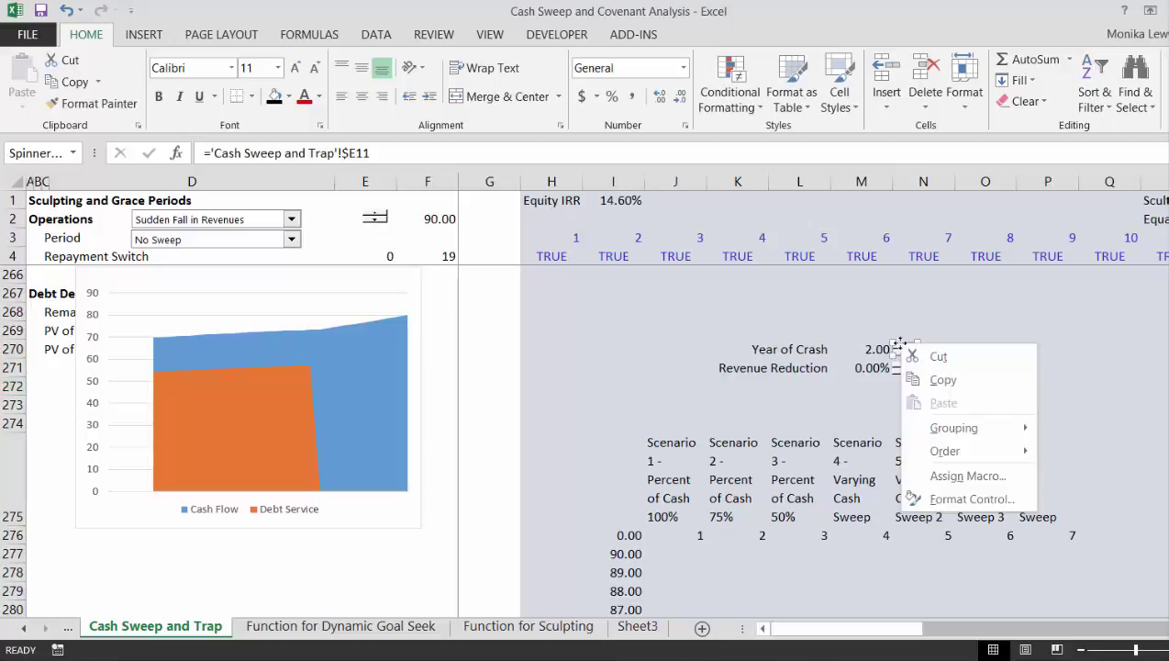
pyautogui.press('Escape')
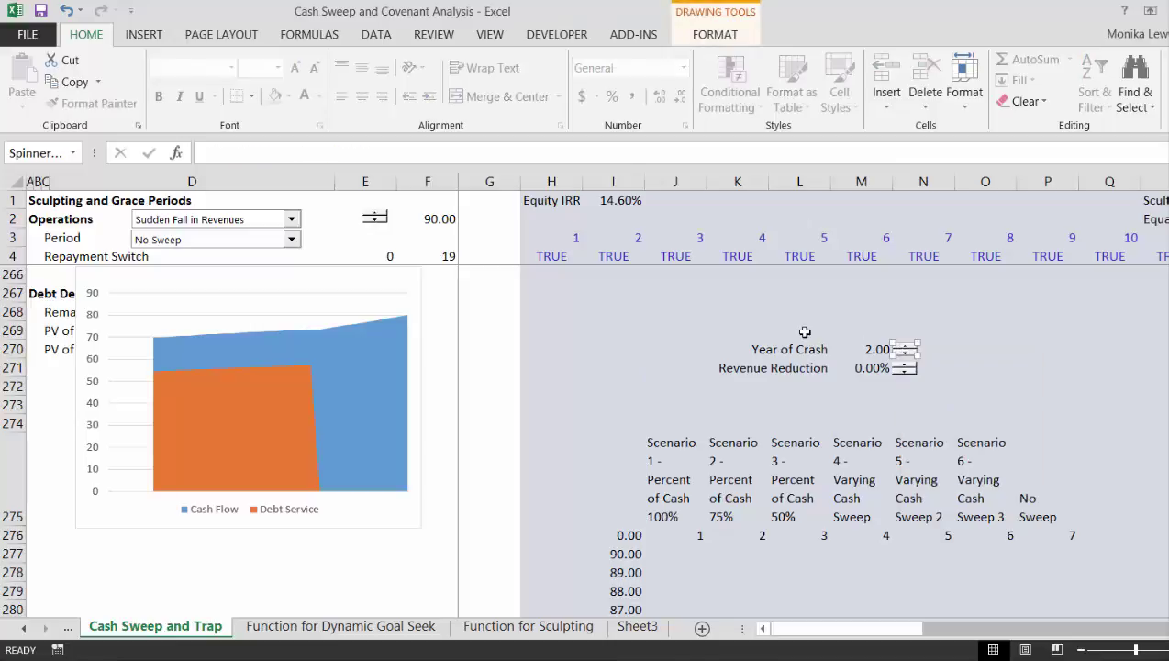
pyautogui.click(805, 330)
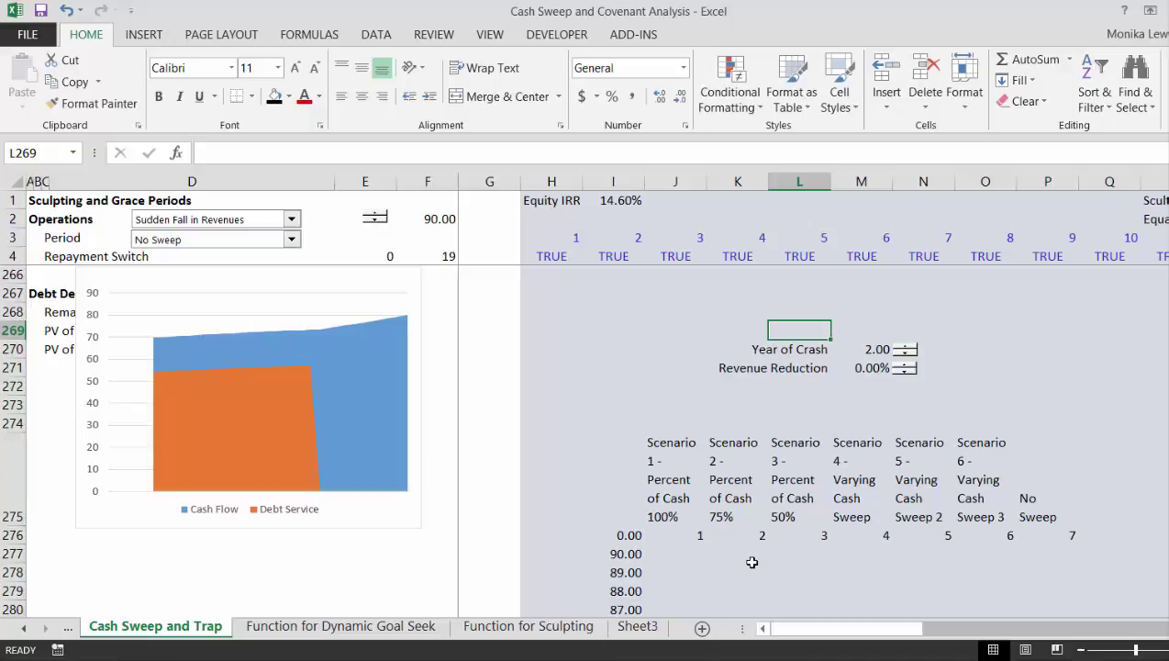
# Enter the title "Table of Loss with Different Sweep Structures" in J273 above the scenario headings.
pyautogui.click(620, 531)
pyautogui.click(674, 415)
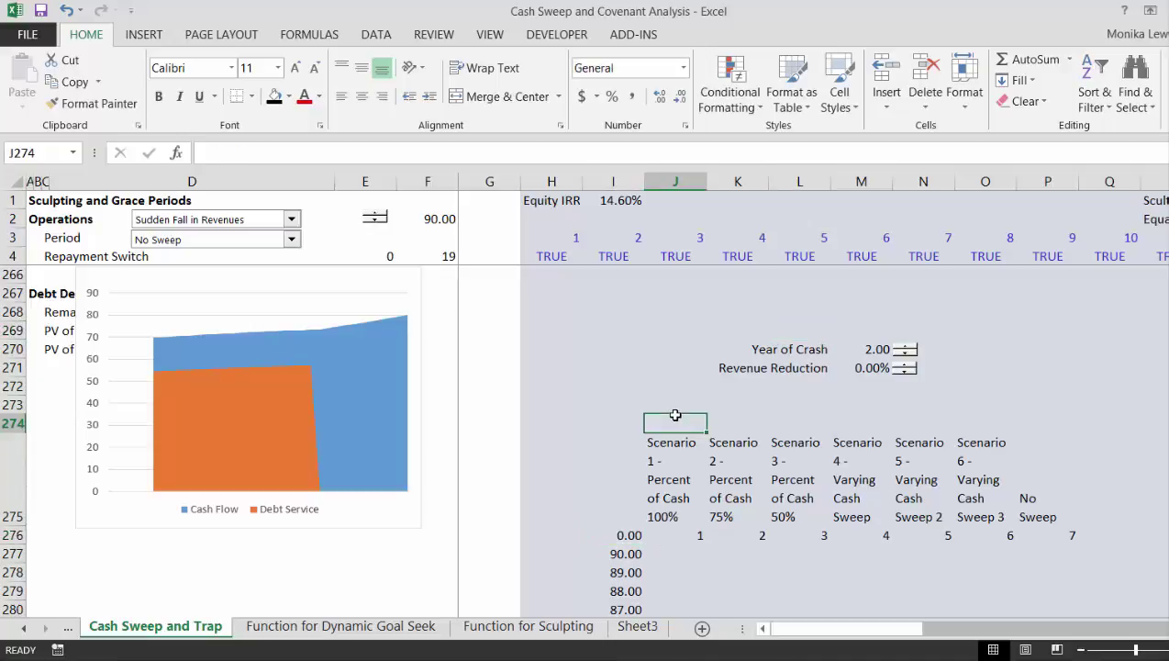
pyautogui.press('Up')
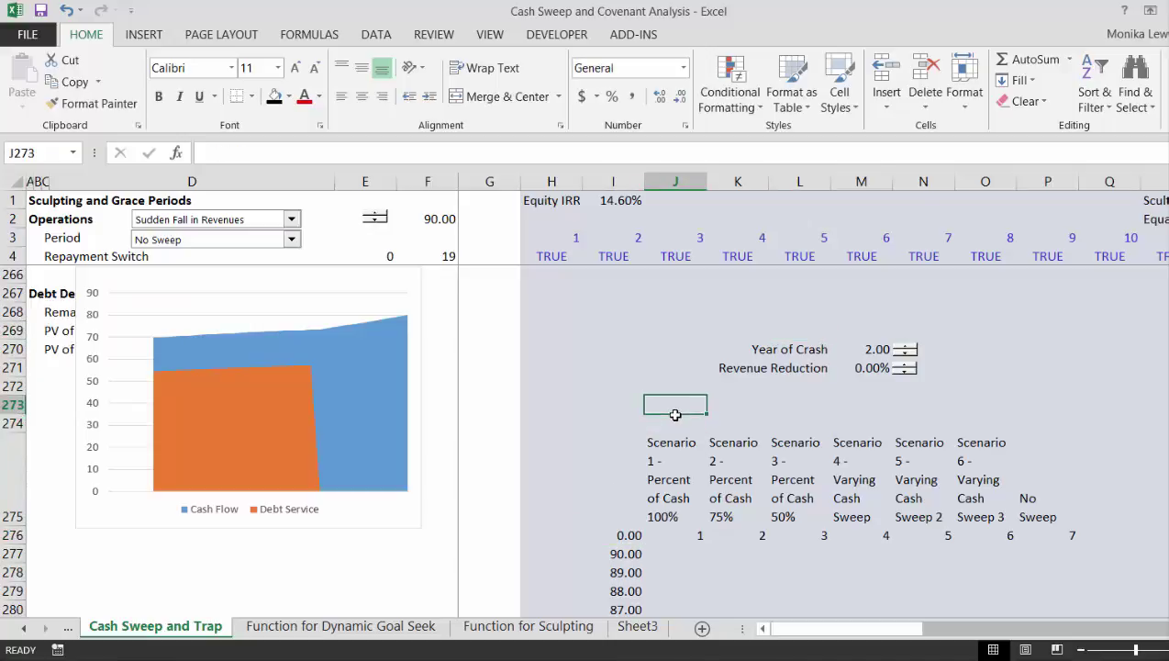
pyautogui.write('Table of ')
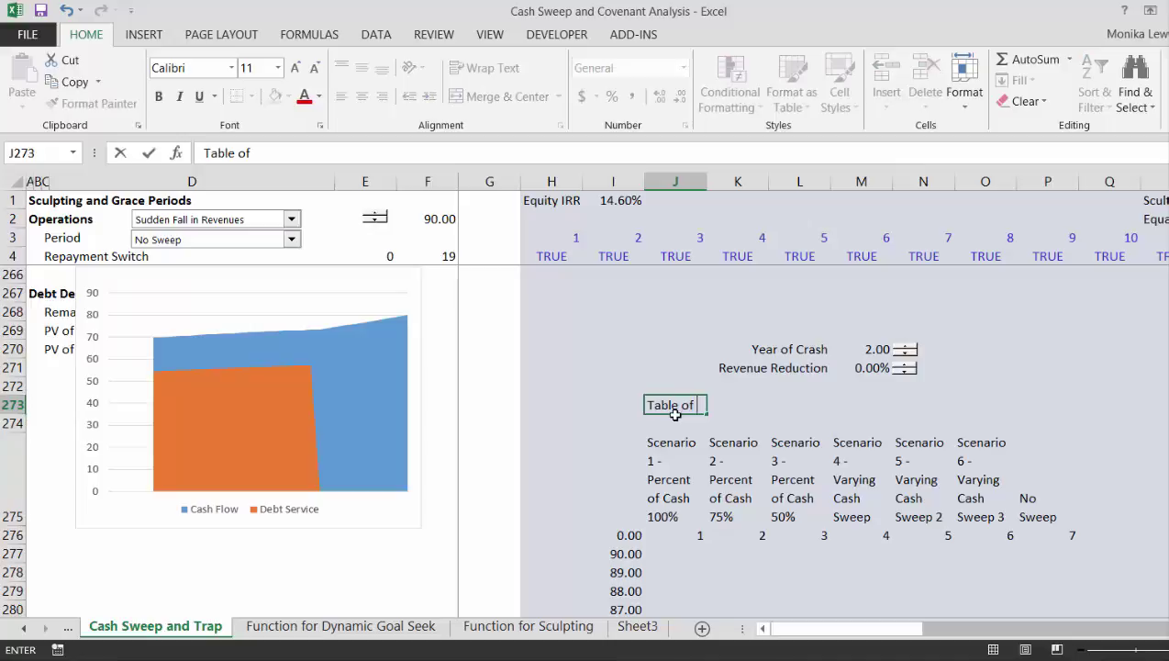
pyautogui.write('Loss with ')
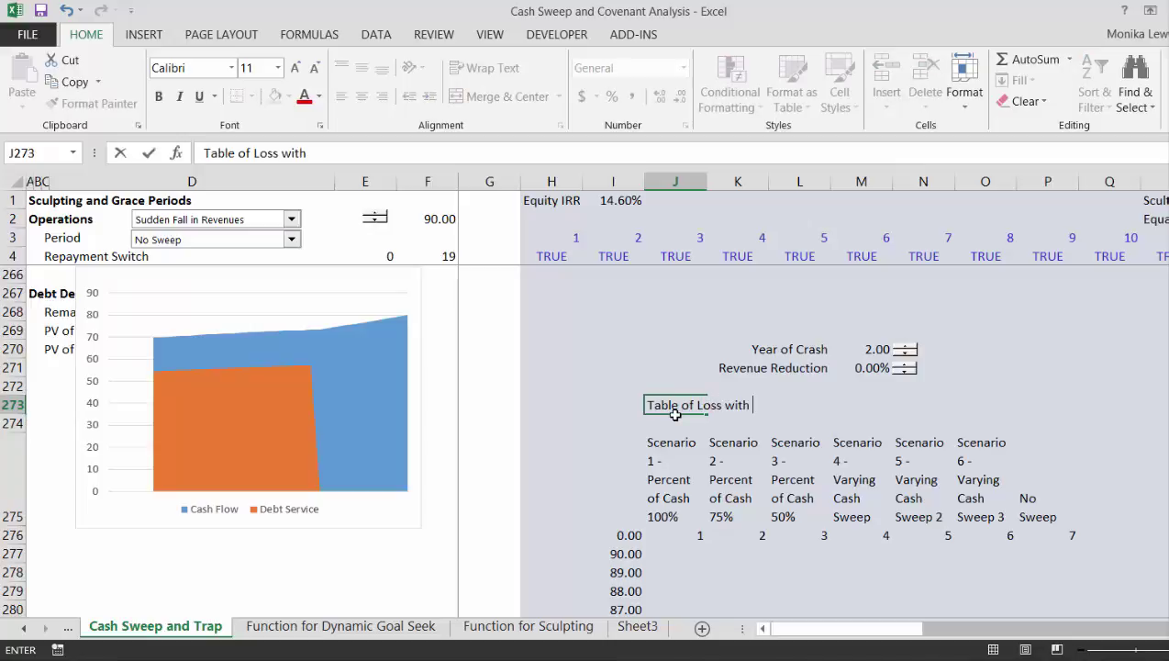
pyautogui.write('Differen')
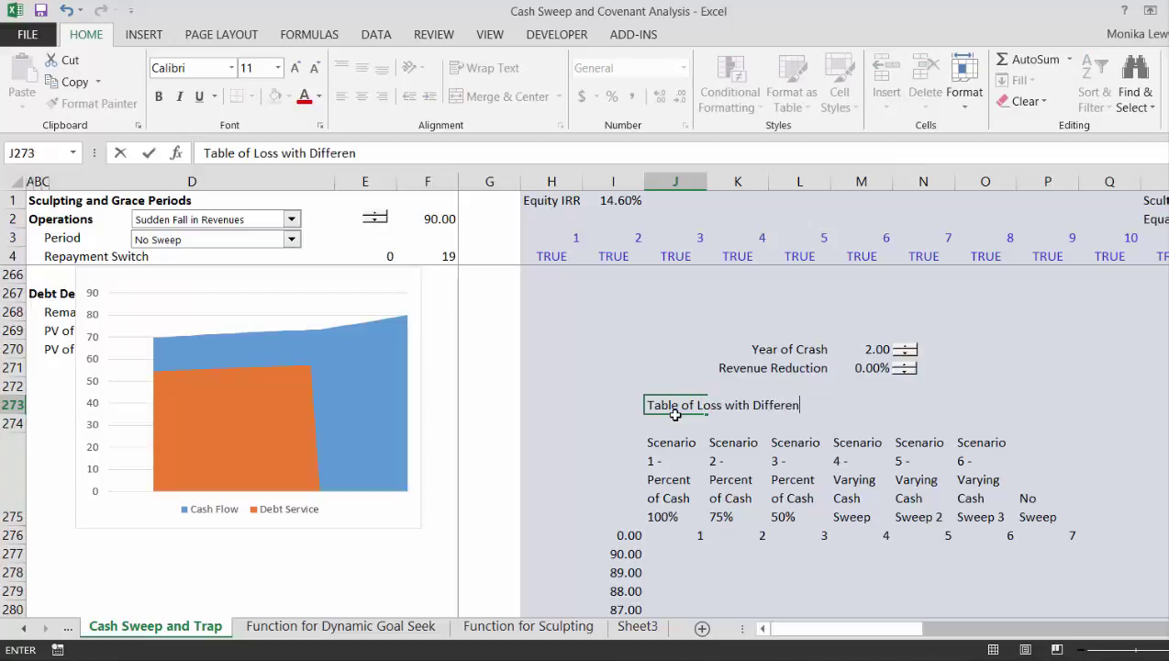
pyautogui.write('t Sweep St')
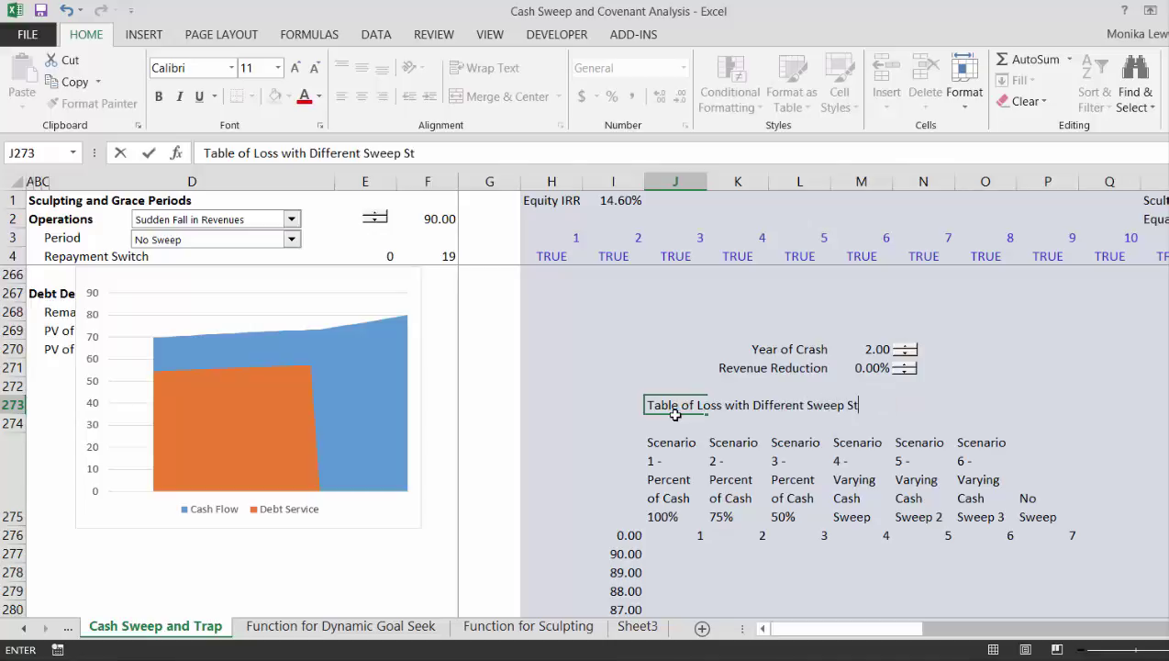
pyautogui.write('ructures')
pyautogui.press('Return')
# Review the cash sweep scenario percentages in rows 50 to 58 and the DSCR, Debt to EBITDA and Cash Lock-up Covenant inputs below.
pyautogui.press('Up')
pyautogui.press('pageup')
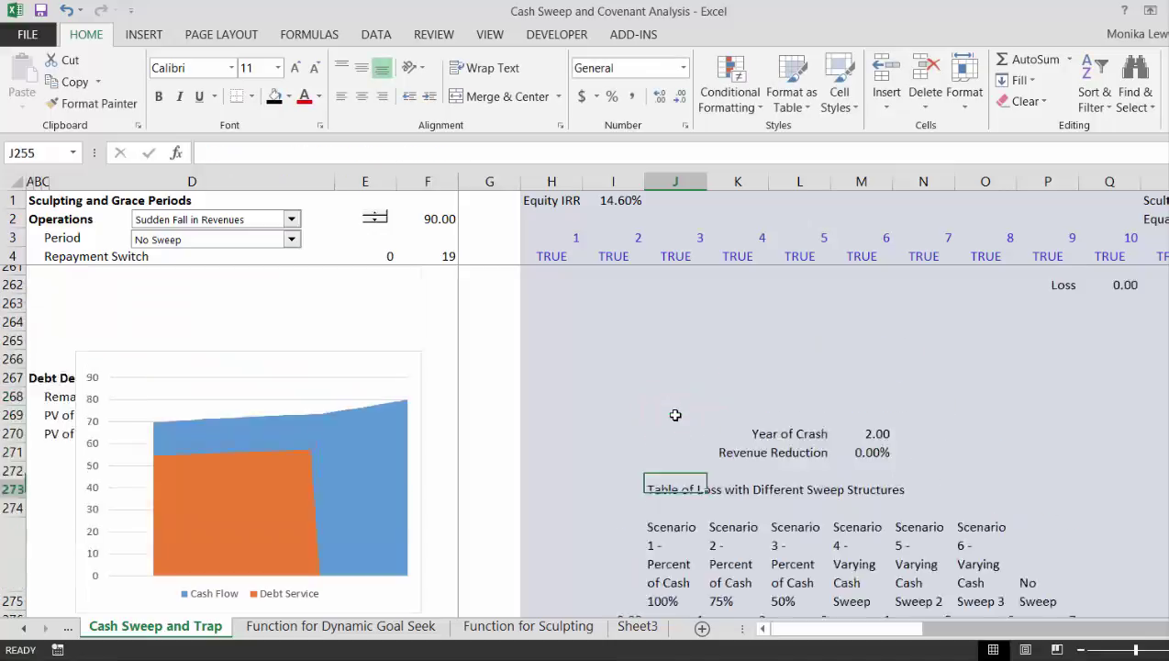
pyautogui.press('pageup')
pyautogui.press('pageup')
pyautogui.press('pageup')
pyautogui.press('pageup')
pyautogui.press('pageup')
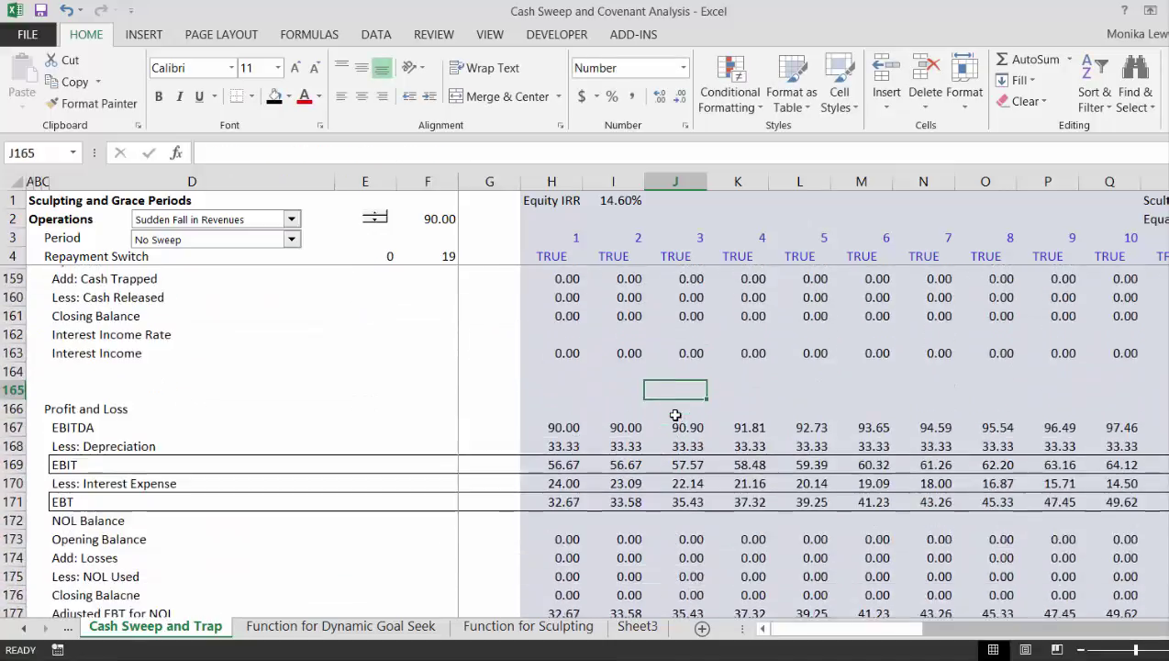
pyautogui.press('pageup')
pyautogui.press('pageup')
pyautogui.press('pageup')
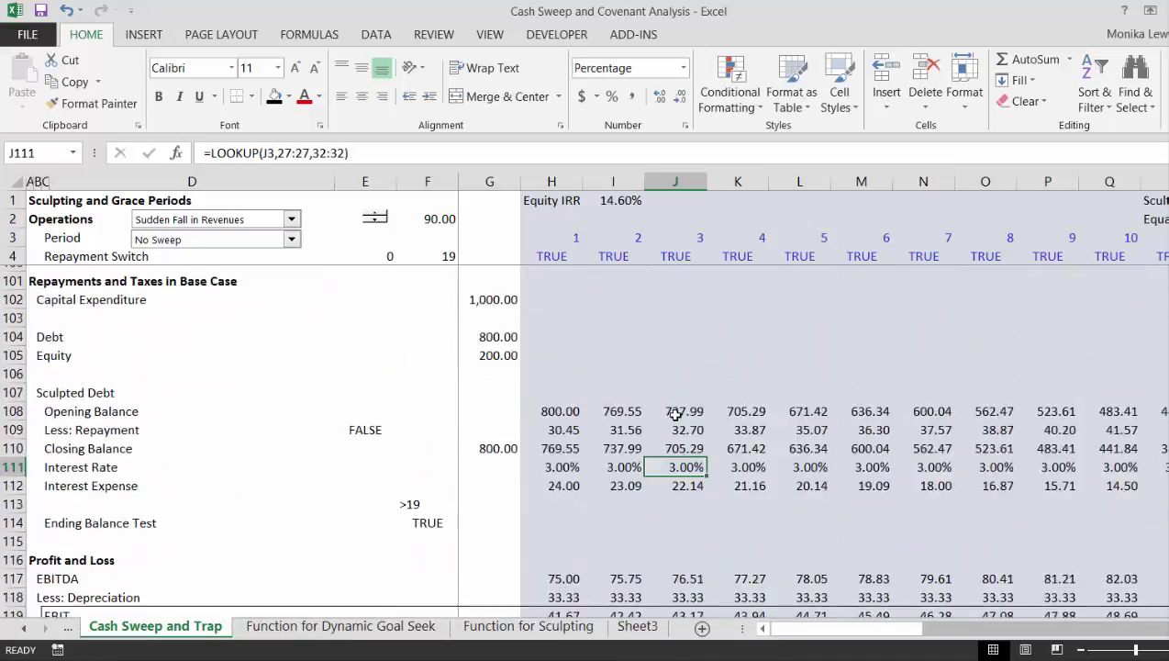
pyautogui.press('pageup')
pyautogui.press('pageup')
pyautogui.press('pageup')
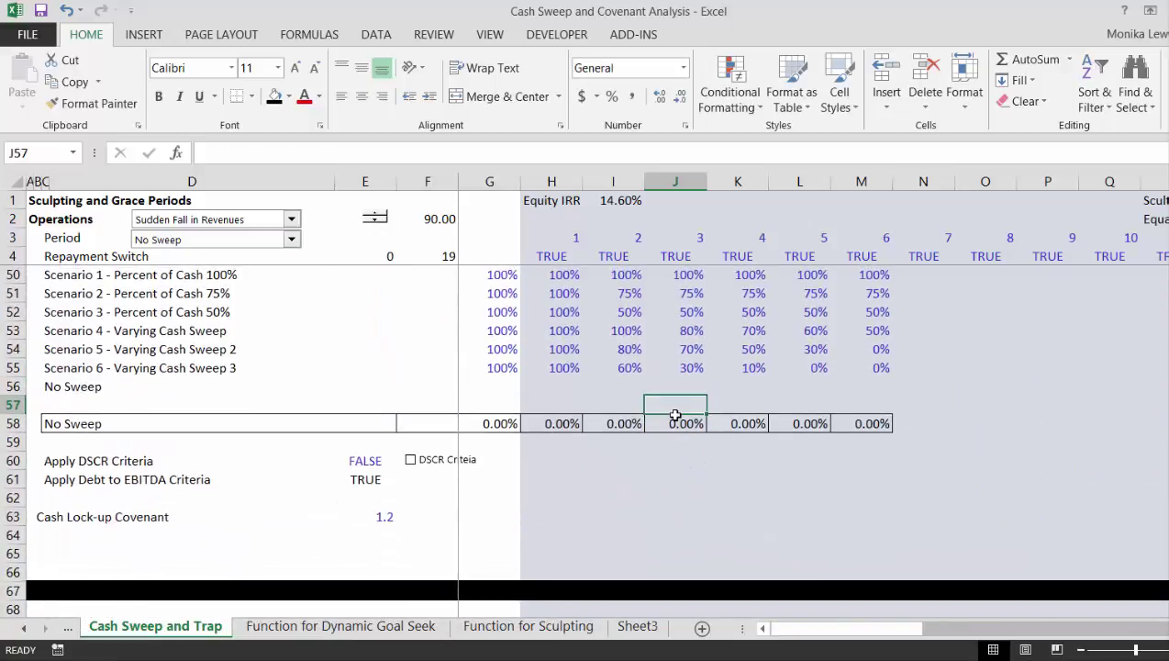
pyautogui.press('Down')
pyautogui.press('Down')
pyautogui.press('Left')
pyautogui.press('Left')
pyautogui.press('Left')
pyautogui.press('Left')
pyautogui.press('Left')
pyautogui.press('Left')
pyautogui.press('Left')
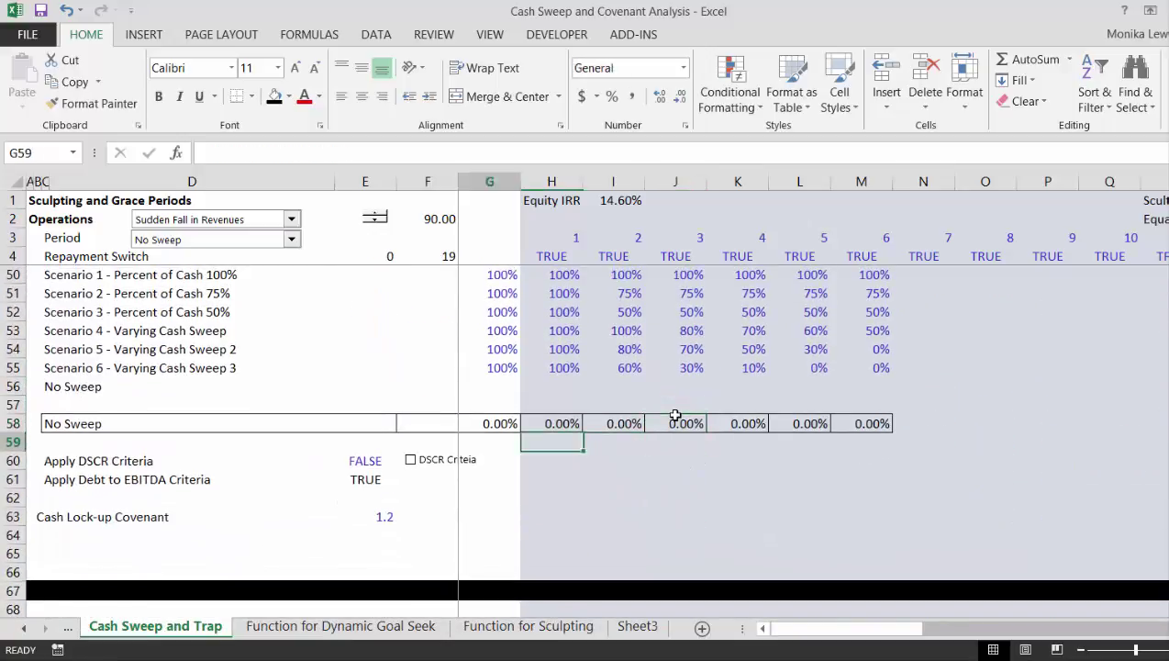
pyautogui.press('Down')
pyautogui.press('Down')
pyautogui.press('Down')
pyautogui.press('Down')
pyautogui.press('Right')
pyautogui.press('Right')
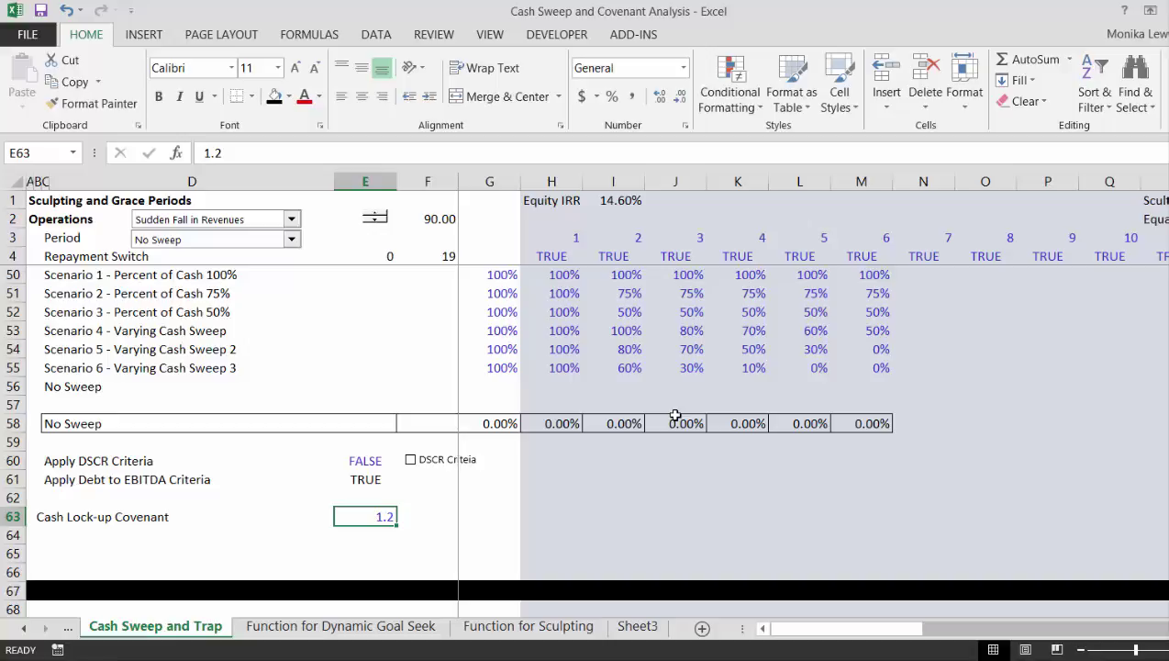
# Go back down to the titled loss table and check the area around its Year of Crash and Revenue Reduction inputs.
pyautogui.press('pagedown')
pyautogui.press('pagedown')
pyautogui.press('pagedown')
pyautogui.press('pagedown')
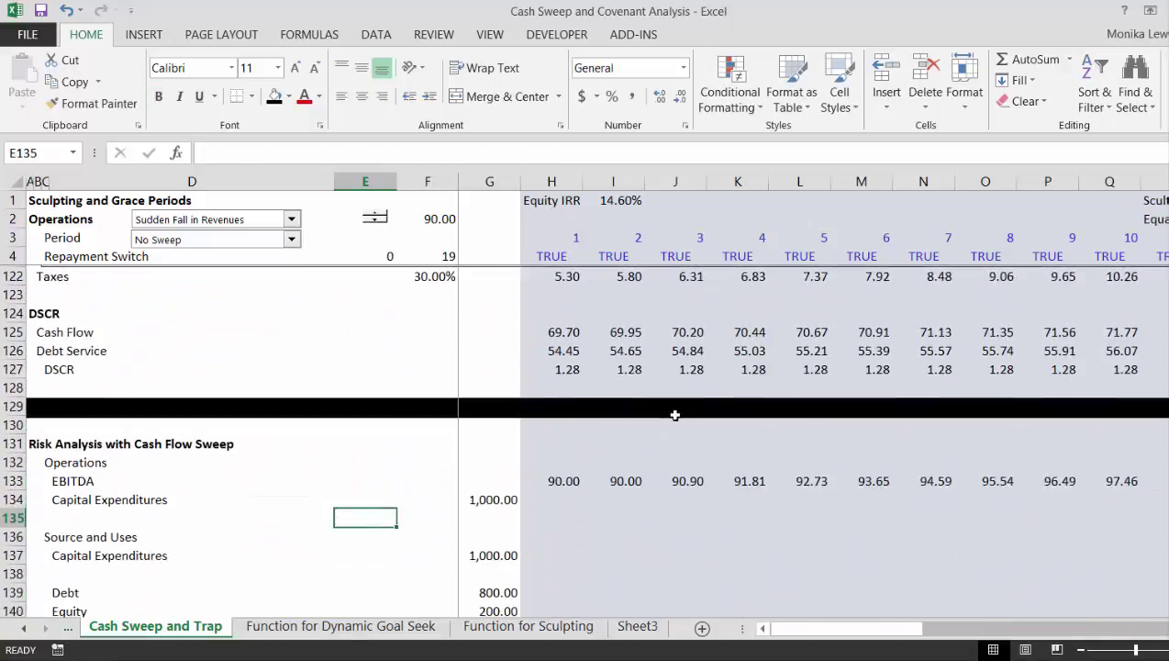
pyautogui.press('pagedown')
pyautogui.press('pagedown')
pyautogui.press('pagedown')
pyautogui.press('pagedown')
pyautogui.press('pagedown')
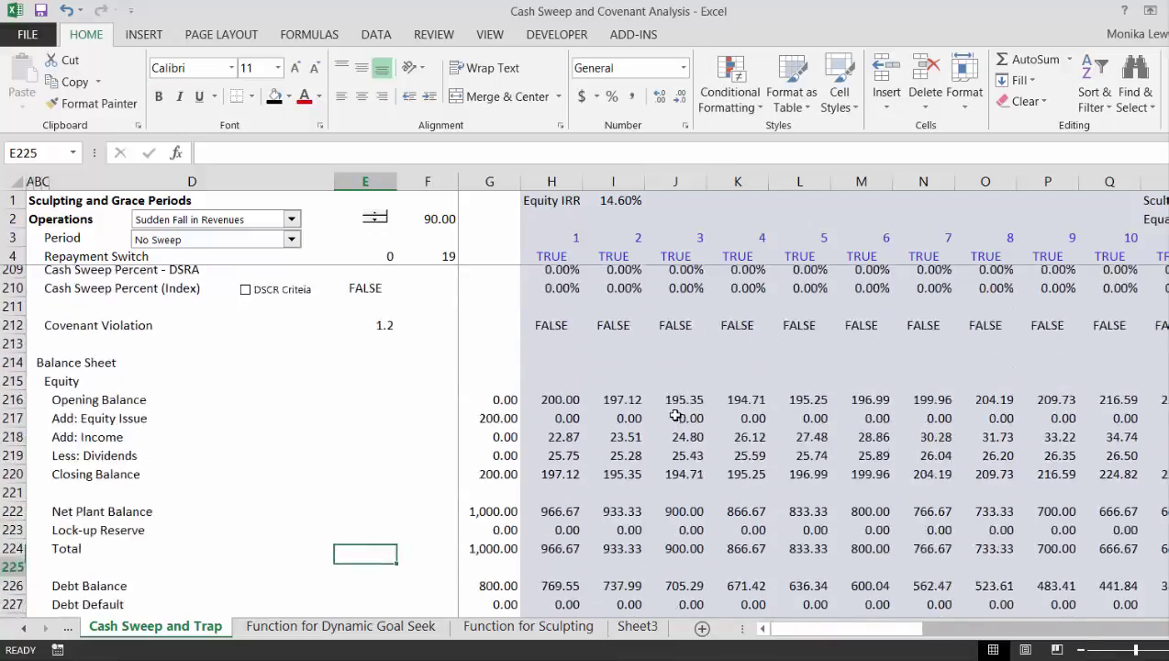
pyautogui.press('pagedown')
pyautogui.press('pagedown')
pyautogui.press('pagedown')
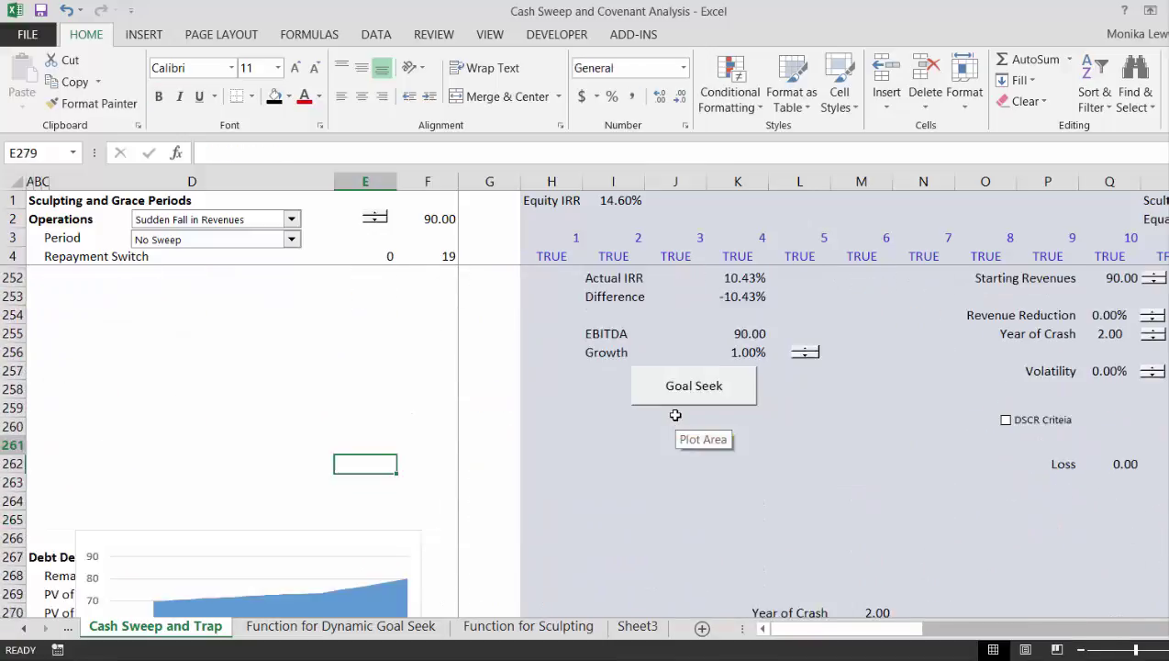
pyautogui.press('Up')
pyautogui.press('Up')
pyautogui.press('Up')
pyautogui.press('Up')
pyautogui.press('Up')
pyautogui.press('Up')
pyautogui.press('Up')
pyautogui.press('Up')
pyautogui.press('Up')
pyautogui.press('Up')
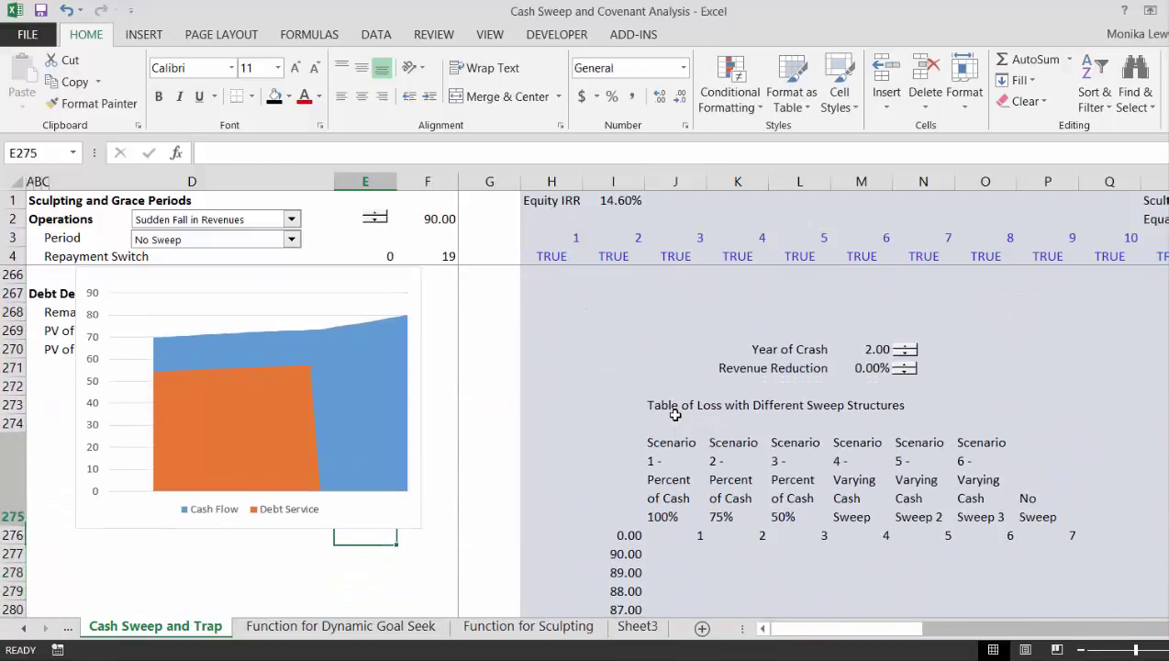
pyautogui.press('Right')
pyautogui.press('Right')
pyautogui.press('Right')
pyautogui.press('Right')
pyautogui.press('Right')
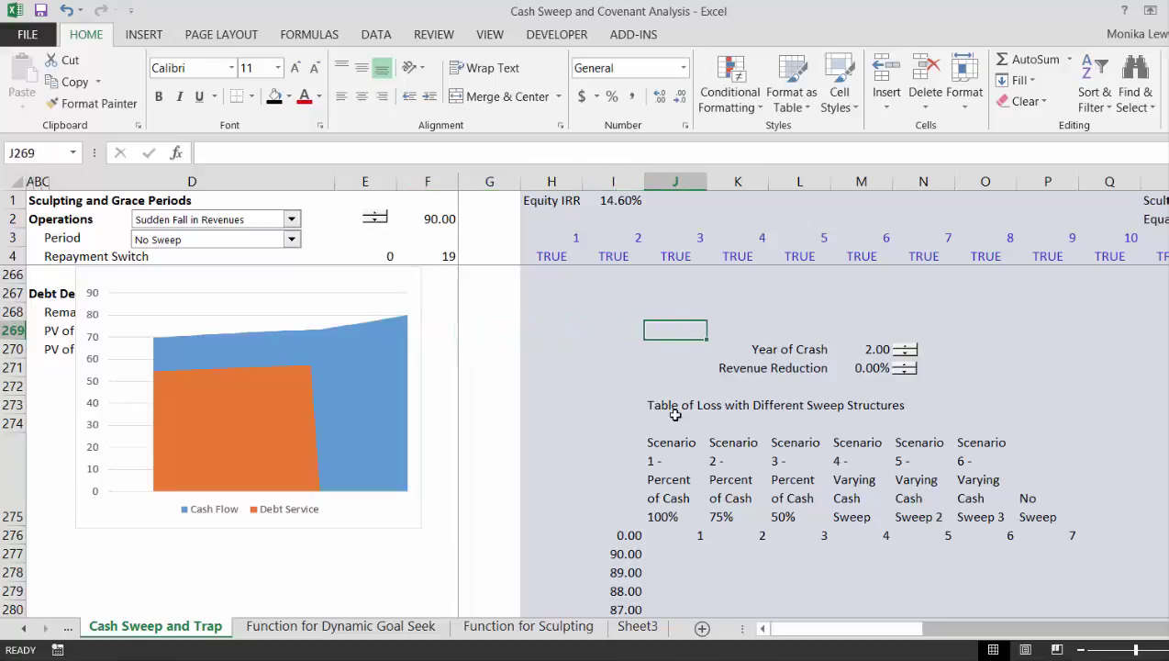
# Insert a spinner form control in F63 beside the Cash Lock-up Covenant value.
pyautogui.press('pageup')
pyautogui.press('pageup')
pyautogui.press('pageup')
pyautogui.press('pageup')
pyautogui.press('pageup')
pyautogui.press('pageup')
pyautogui.press('pageup')
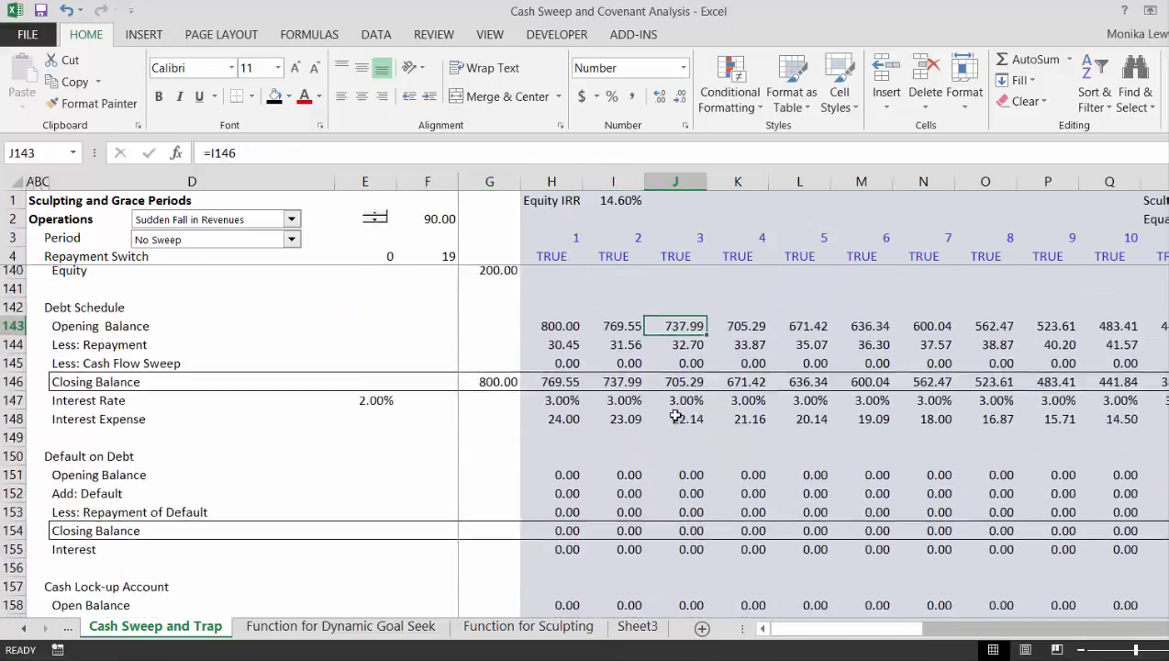
pyautogui.press('pageup')
pyautogui.press('pageup')
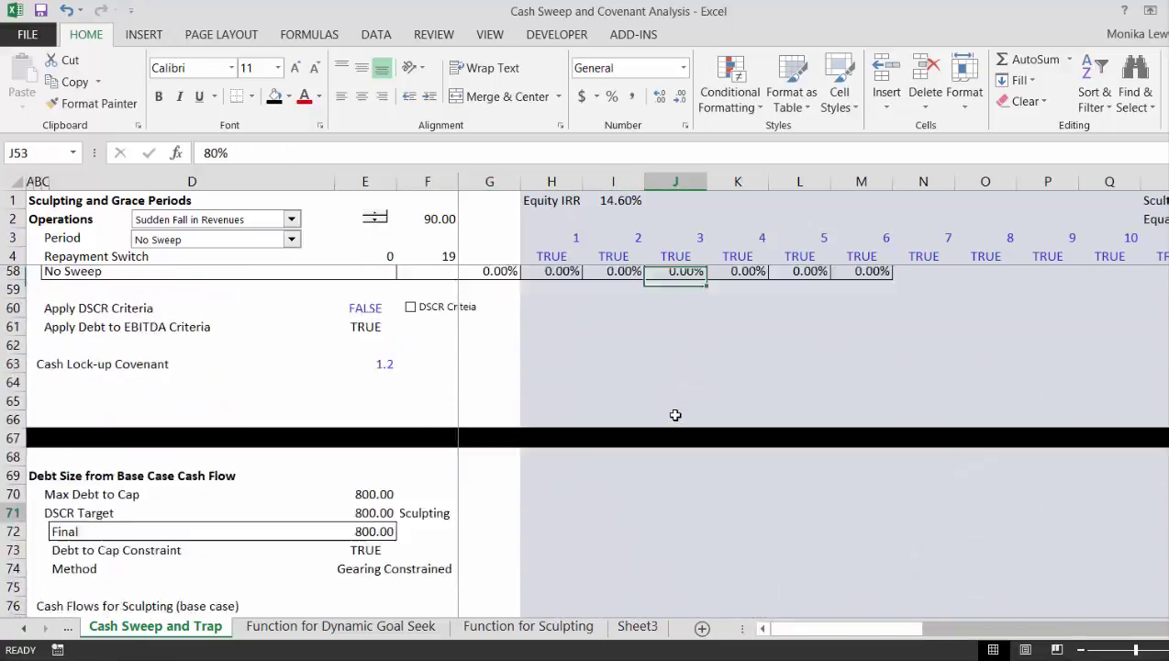
pyautogui.press('Down')
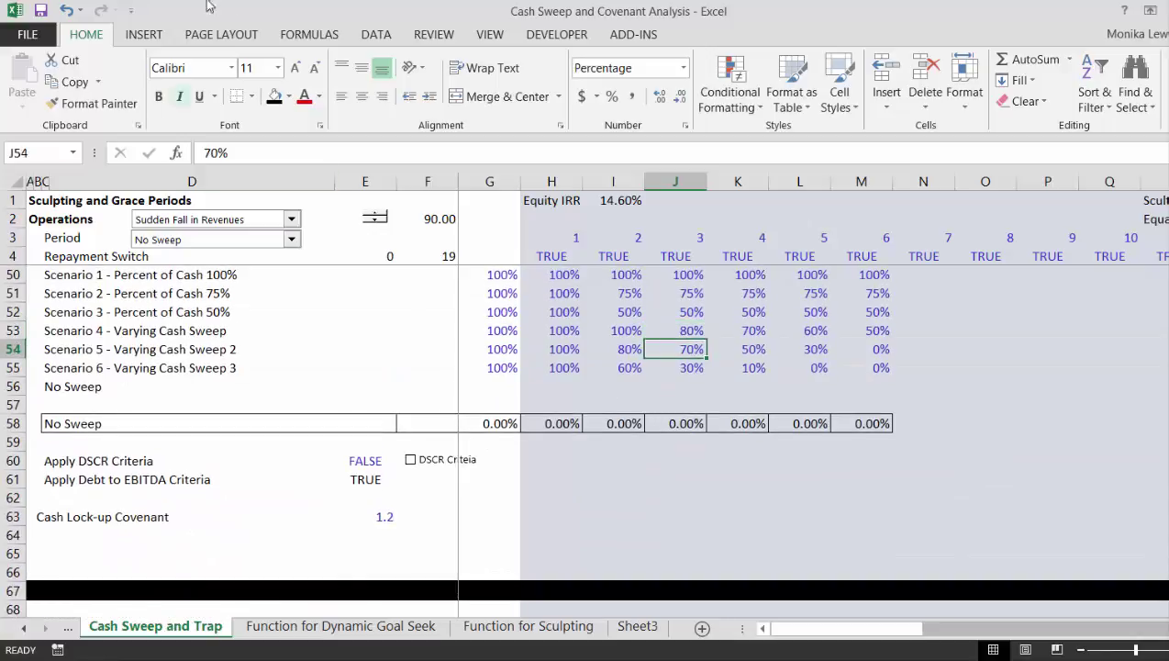
pyautogui.click(541, 37)
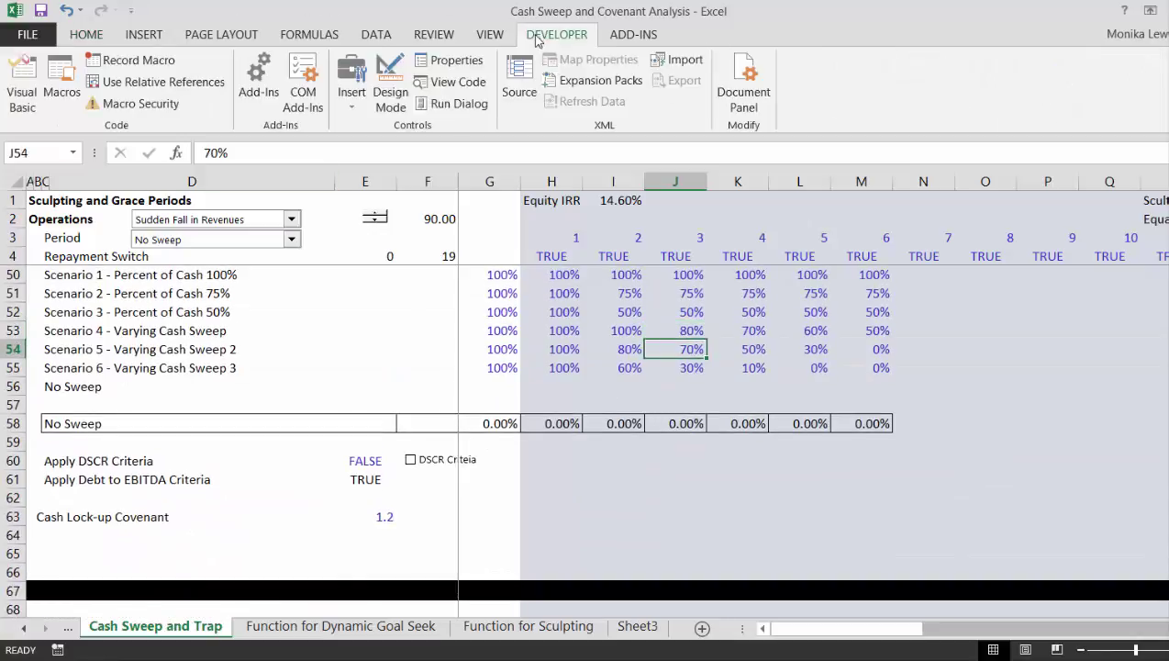
pyautogui.click(358, 80)
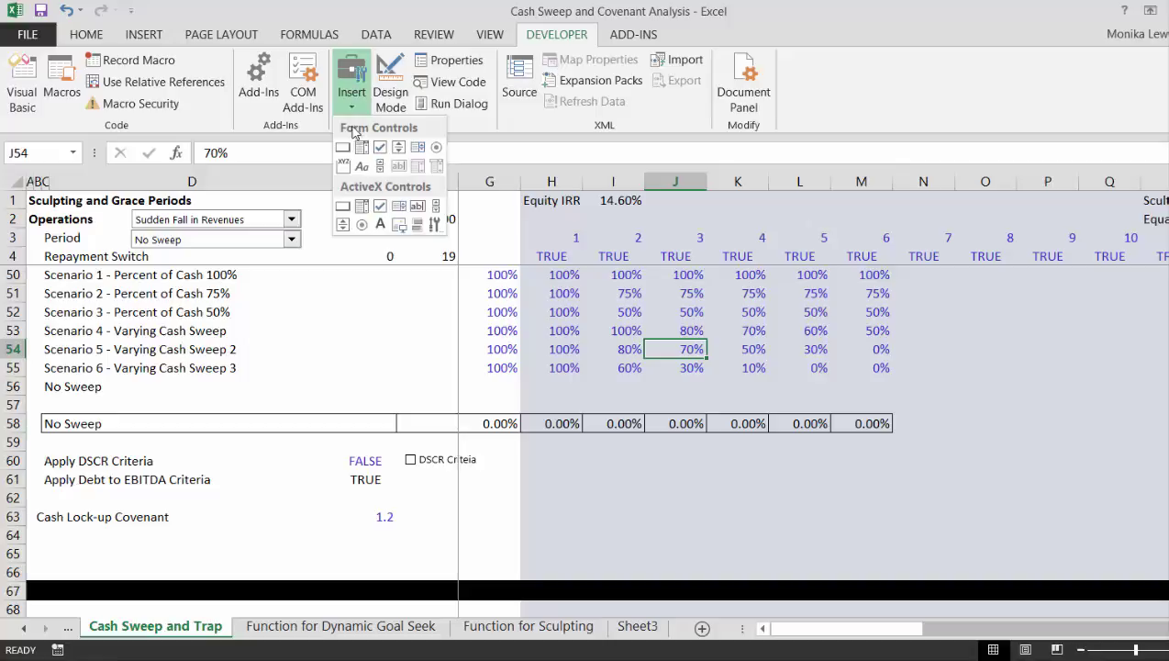
pyautogui.click(401, 146)
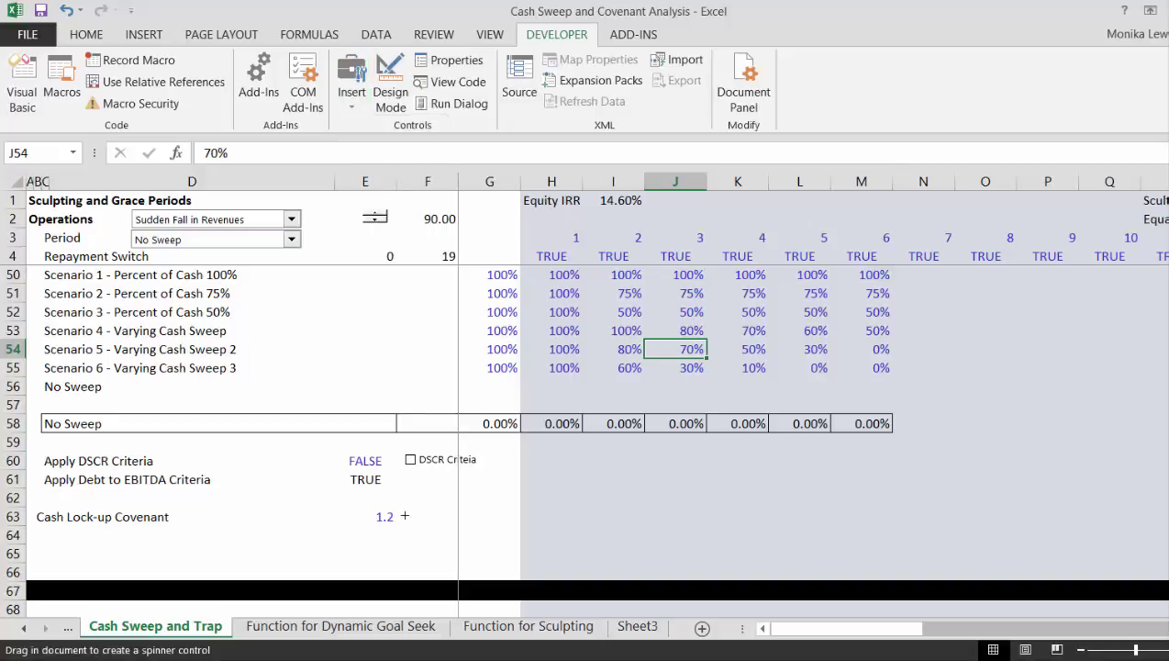
pyautogui.moveTo(400, 511); pyautogui.dragTo(400, 511)
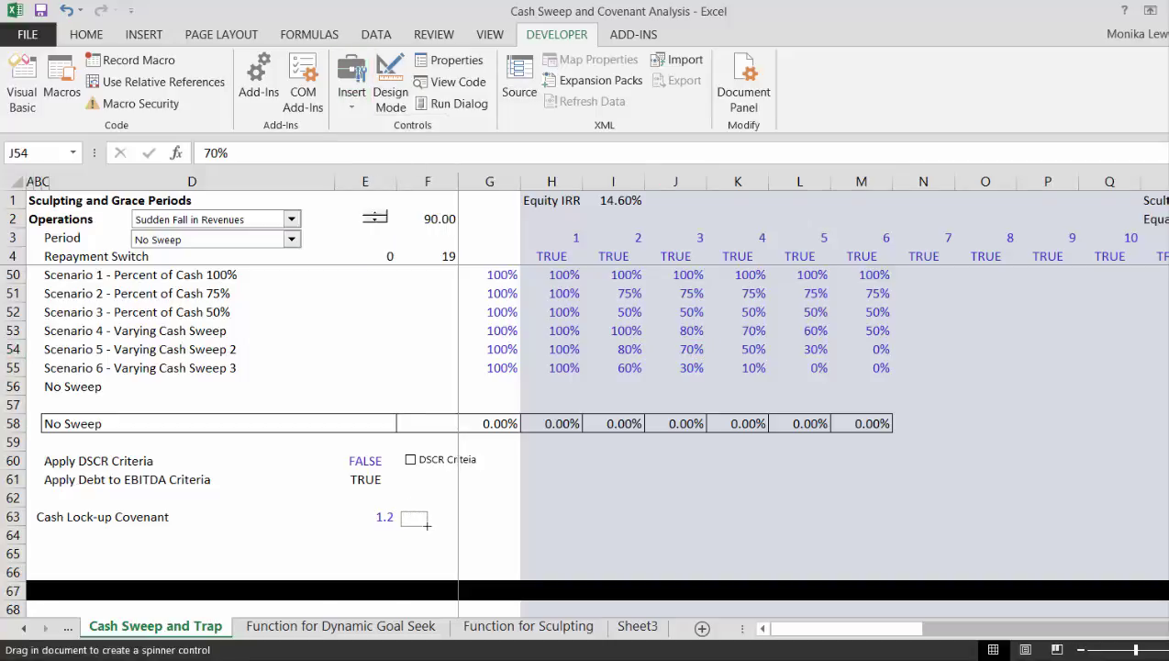
pyautogui.moveTo(428, 524); pyautogui.dragTo(427, 525)
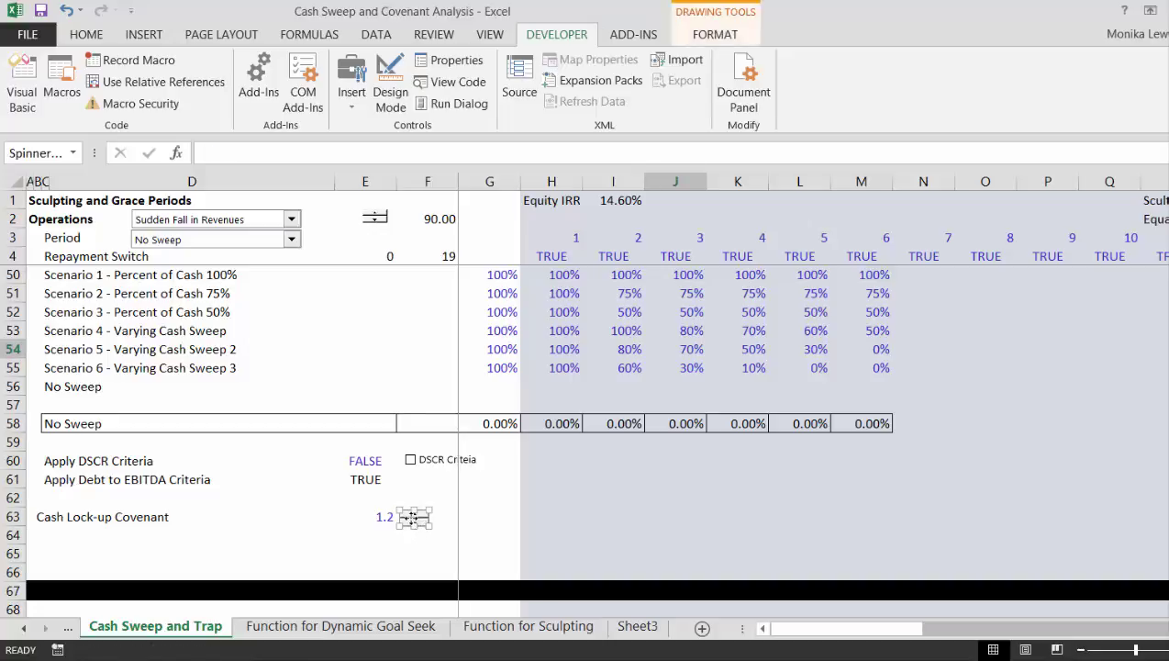
# Configure the Cash Lock-up Covenant spinner with minimum 100, maximum 200 and increment 1, linked to cell G63.
pyautogui.rightClick(413, 517)
pyautogui.click(452, 503)
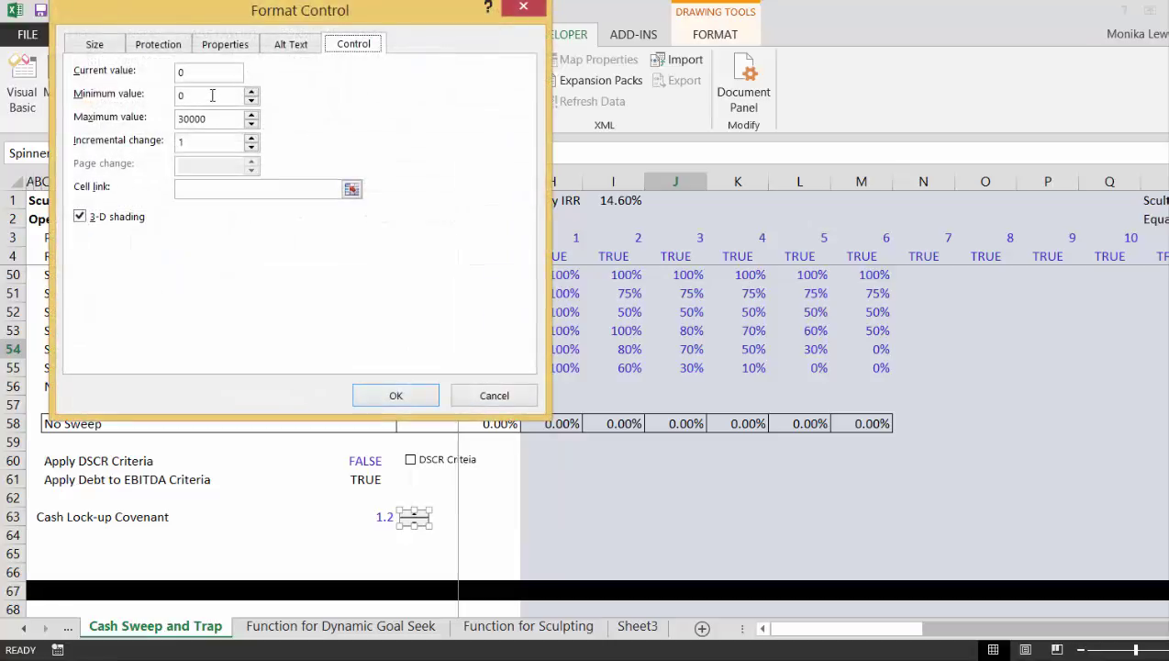
pyautogui.click(212, 95)
pyautogui.press('BackSpace')
pyautogui.click(353, 189)
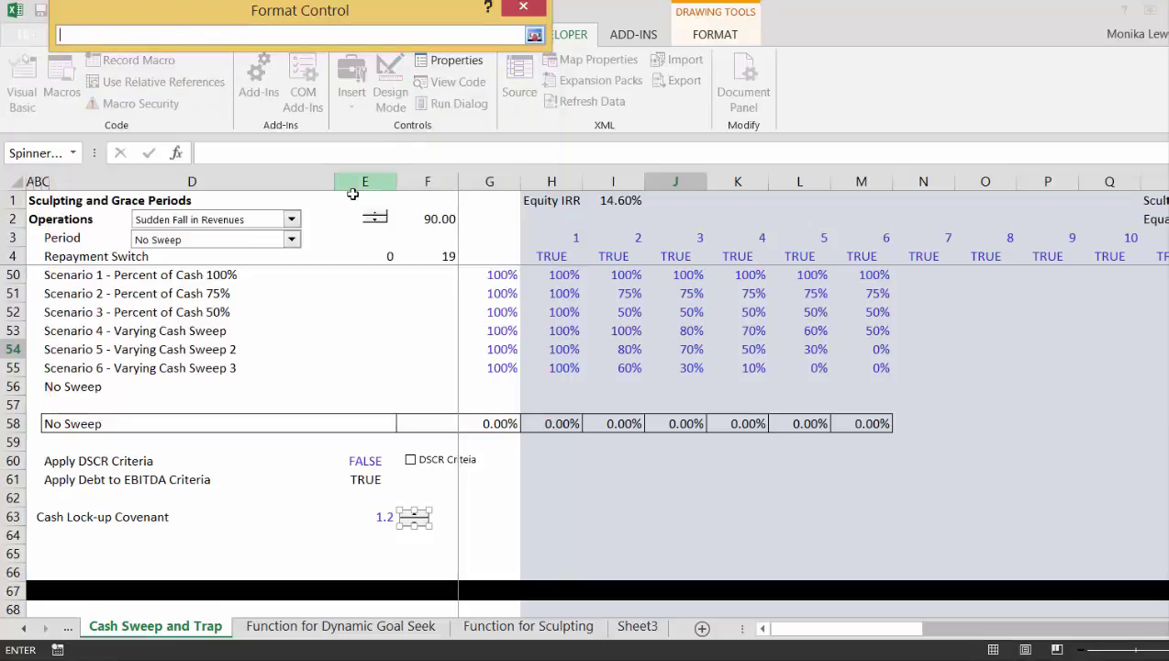
pyautogui.click(271, 626)
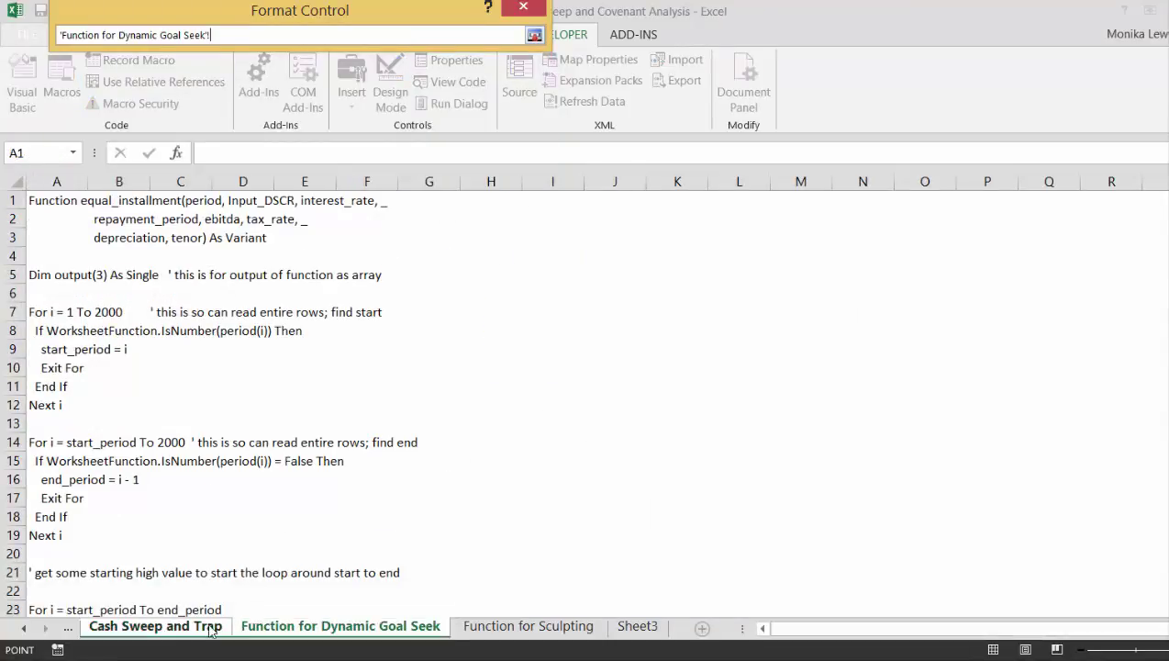
pyautogui.click(204, 628)
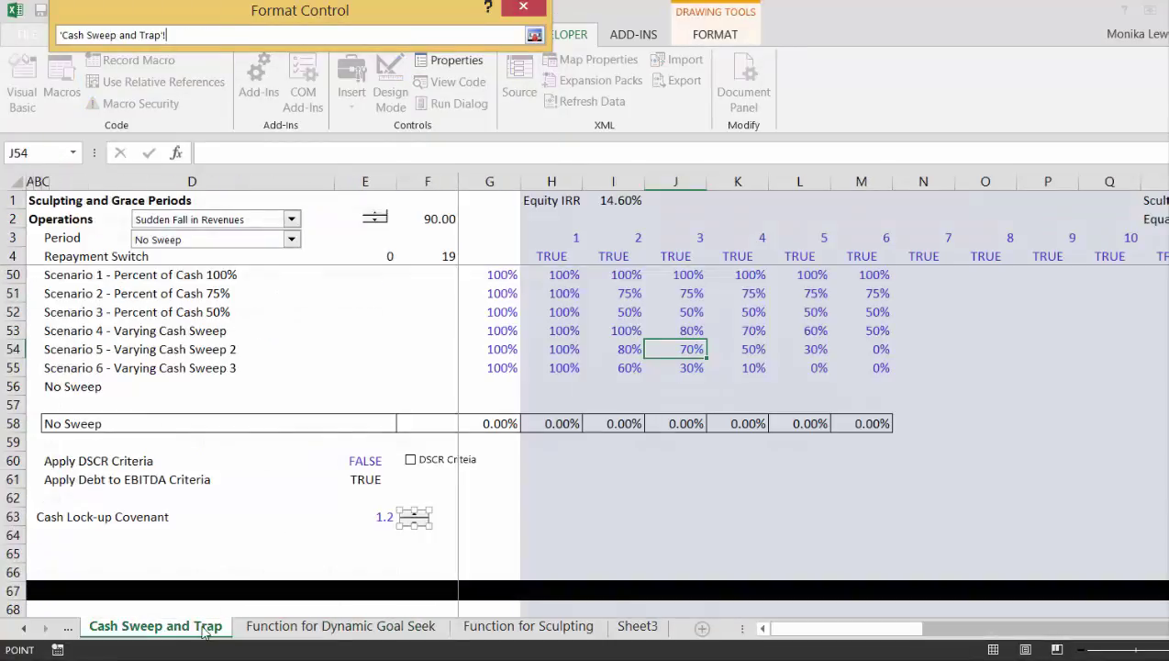
pyautogui.click(482, 517)
pyautogui.press('Return')
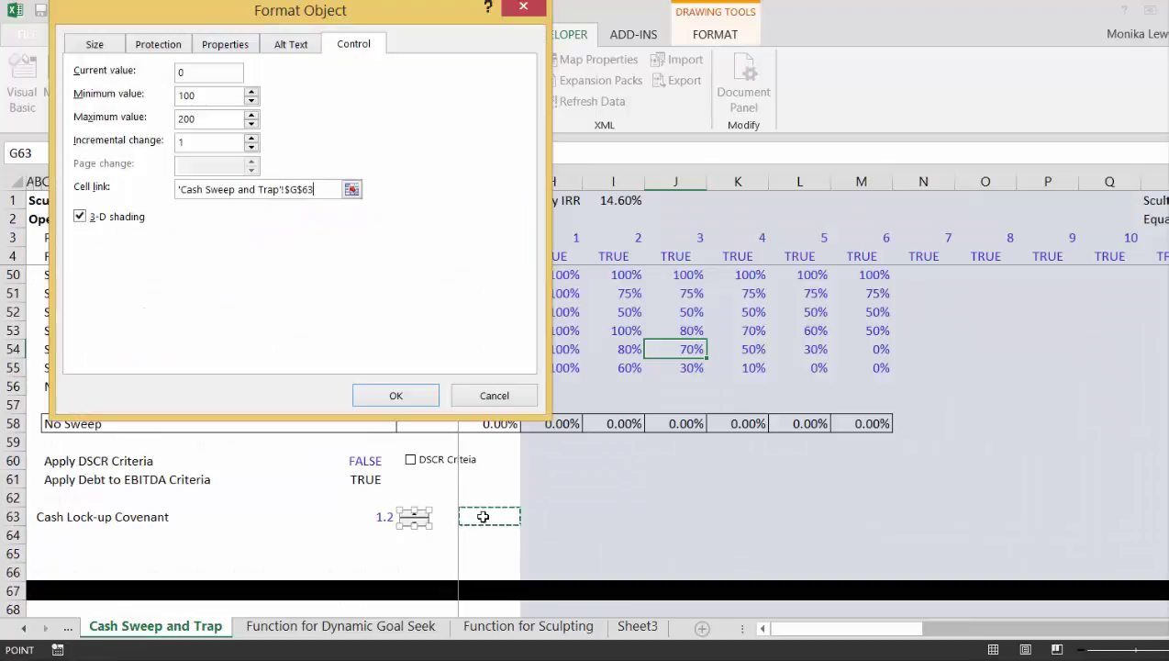
pyautogui.click(395, 396)
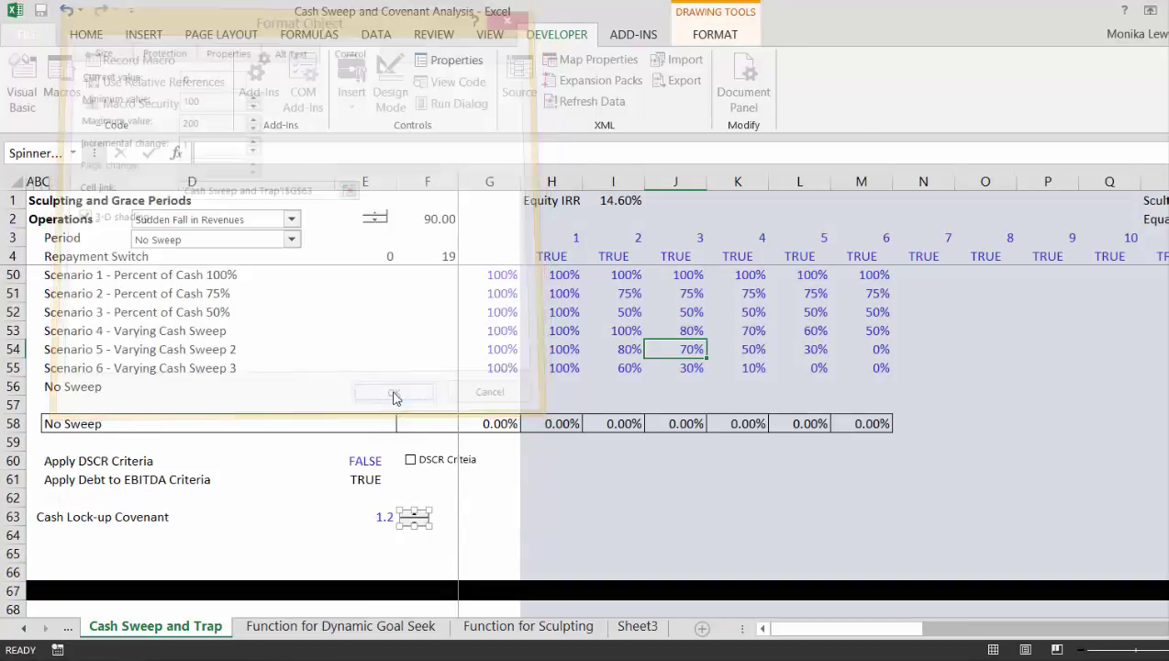
# Make the Cash Lock-up Covenant in E63 equal =G63/100 and raise it to 1.20 with its spinner.
pyautogui.click(359, 529)
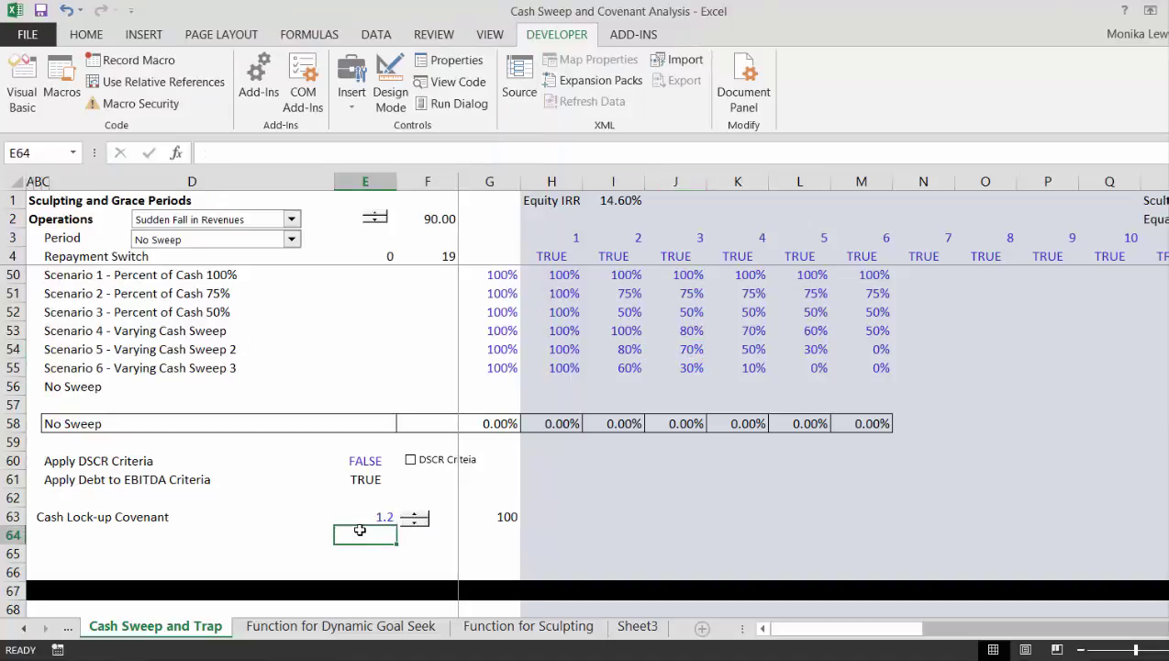
pyautogui.press('Up')
pyautogui.write('=')
pyautogui.press('Right')
pyautogui.press('Right')
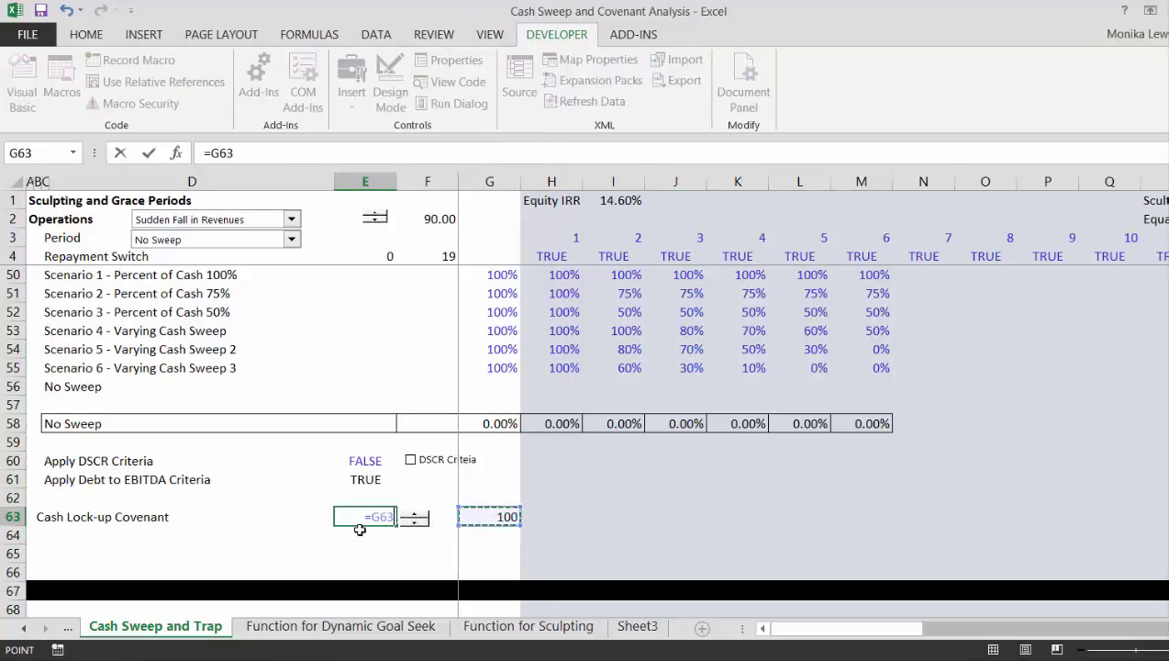
pyautogui.write('/100')
pyautogui.press('Return')
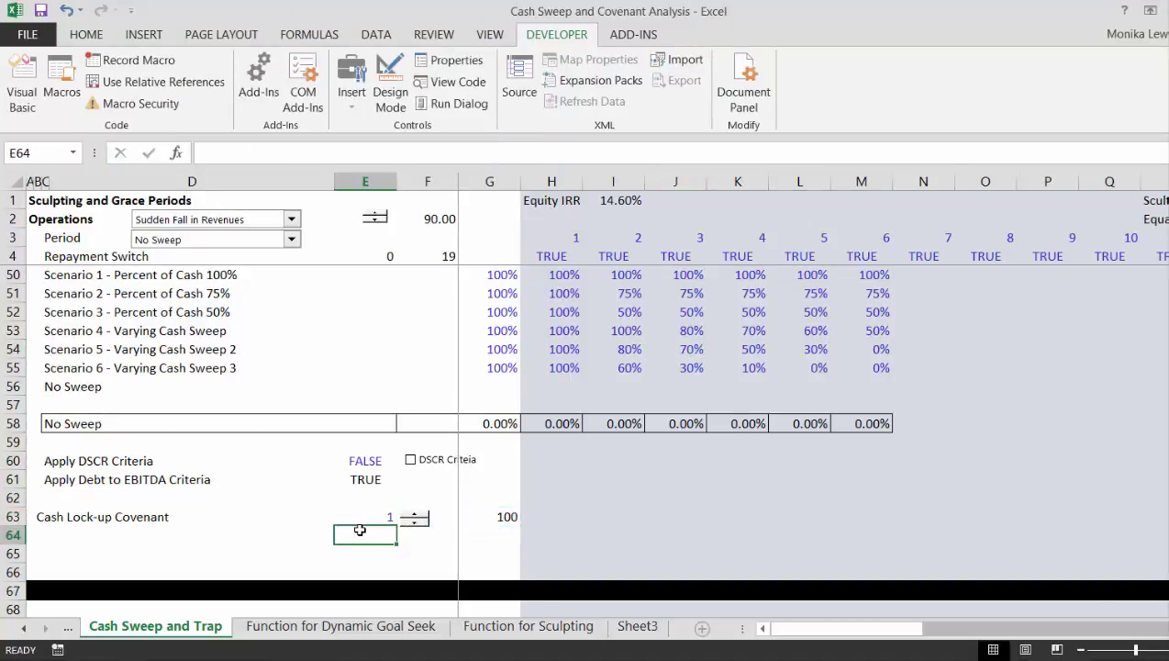
pyautogui.click(364, 525)
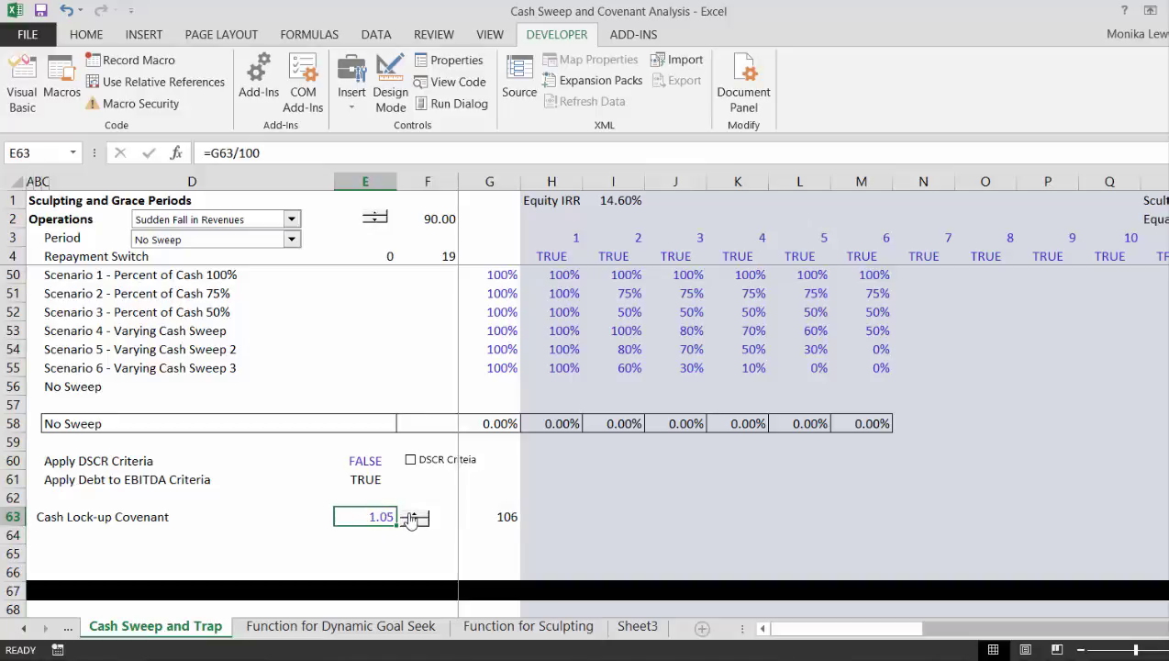
pyautogui.click(411, 516)
# Enter the label "Cash Trap Covenant" in L269 above Year of Crash and align it right.
pyautogui.press('pagedown')
pyautogui.press('pagedown')
pyautogui.press('pagedown')
pyautogui.press('pagedown')
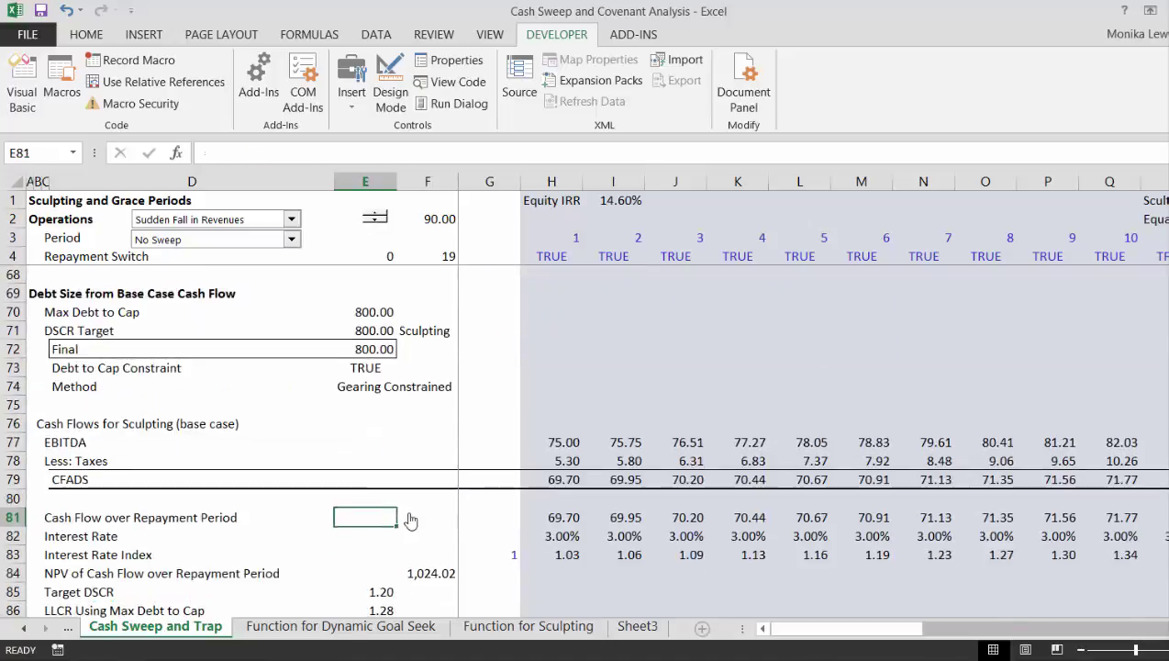
pyautogui.press('pagedown')
pyautogui.press('pagedown')
pyautogui.press('pagedown')
pyautogui.press('pagedown')
pyautogui.press('pagedown')
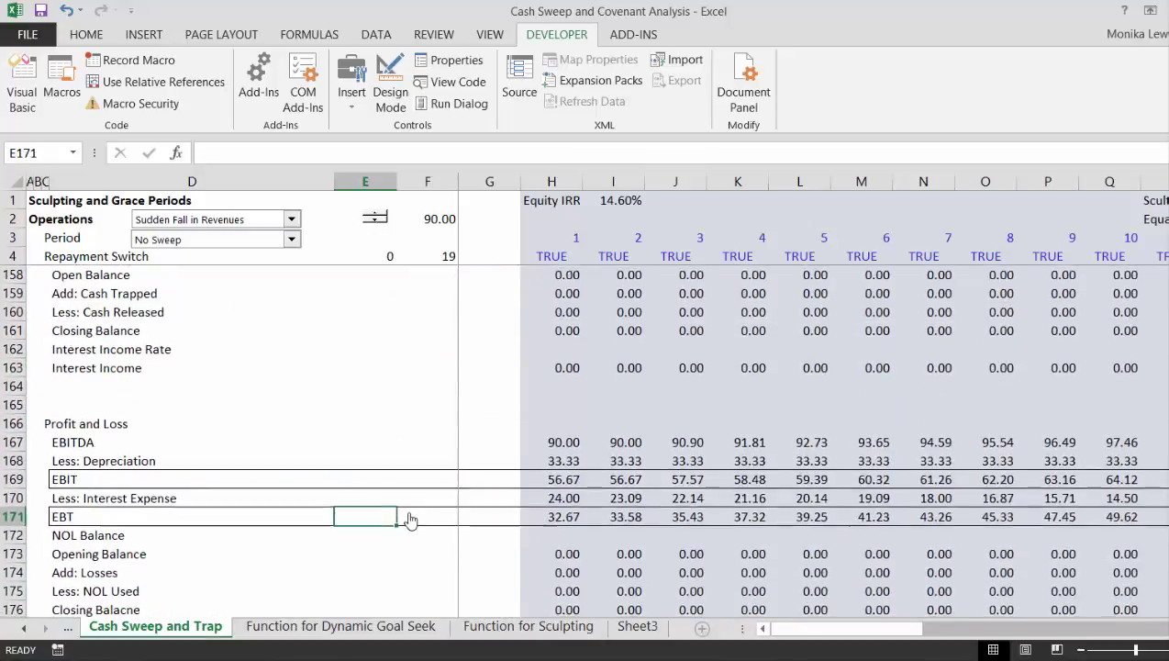
pyautogui.press('pagedown')
pyautogui.press('pagedown')
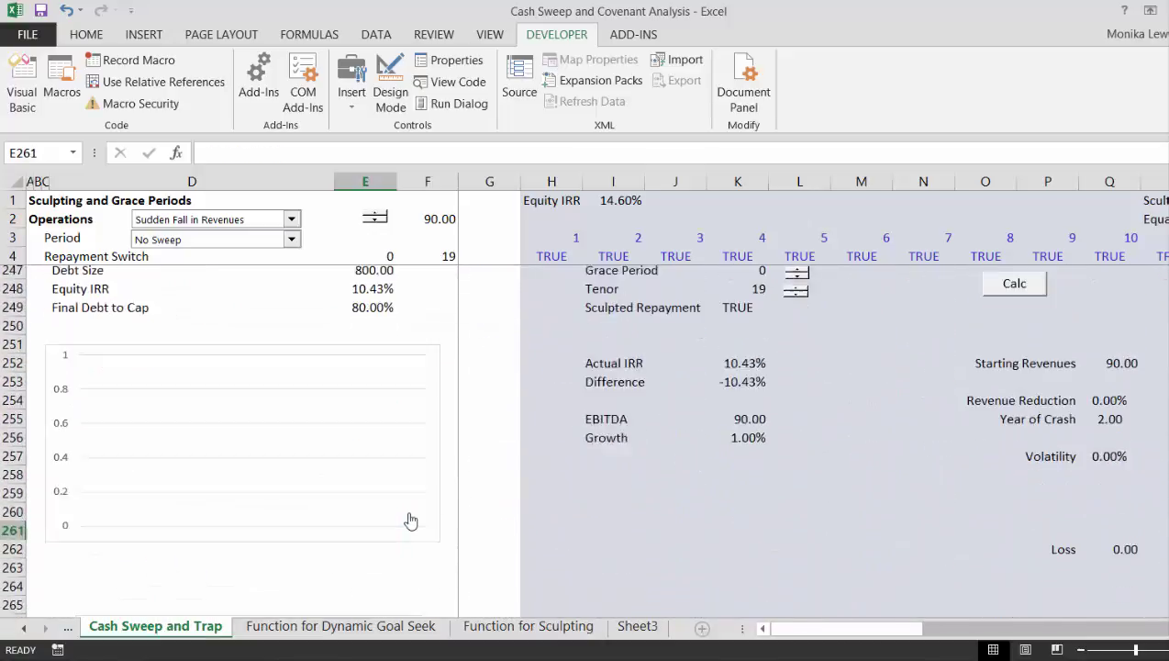
pyautogui.press('Up')
pyautogui.press('Up')
pyautogui.press('Up')
pyautogui.press('Up')
pyautogui.press('Up')
pyautogui.press('Up')
pyautogui.press('Up')
pyautogui.press('Up')
pyautogui.press('Up')
pyautogui.press('Up')
pyautogui.press('Up')
pyautogui.press('Up')
pyautogui.press('Up')
pyautogui.press('Up')
pyautogui.press('Up')
pyautogui.press('Up')
pyautogui.press('Up')
pyautogui.press('Up')
pyautogui.press('Up')
pyautogui.press('Up')
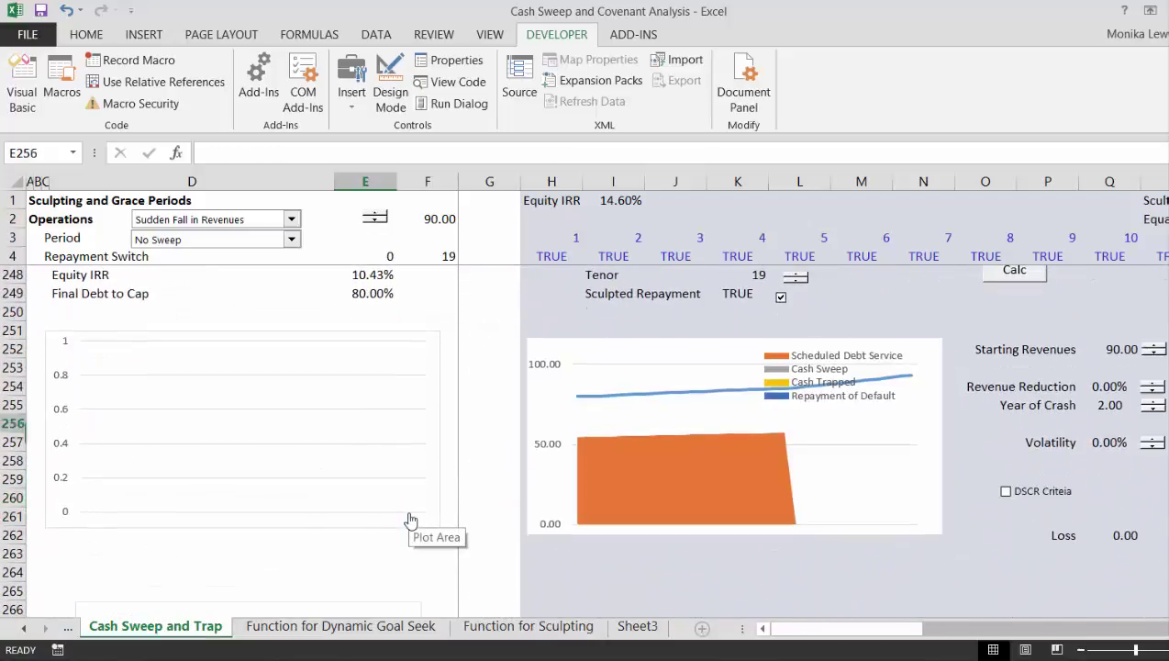
pyautogui.press('Down')
pyautogui.press('Down')
pyautogui.press('Down')
pyautogui.press('Down')
pyautogui.press('Down')
pyautogui.press('Down')
pyautogui.press('Down')
pyautogui.press('Down')
pyautogui.press('Down')
pyautogui.press('Down')
pyautogui.press('Down')
pyautogui.press('Down')
pyautogui.press('Down')
pyautogui.press('Down')
pyautogui.press('Down')
pyautogui.press('Down')
pyautogui.press('Down')
pyautogui.press('Down')
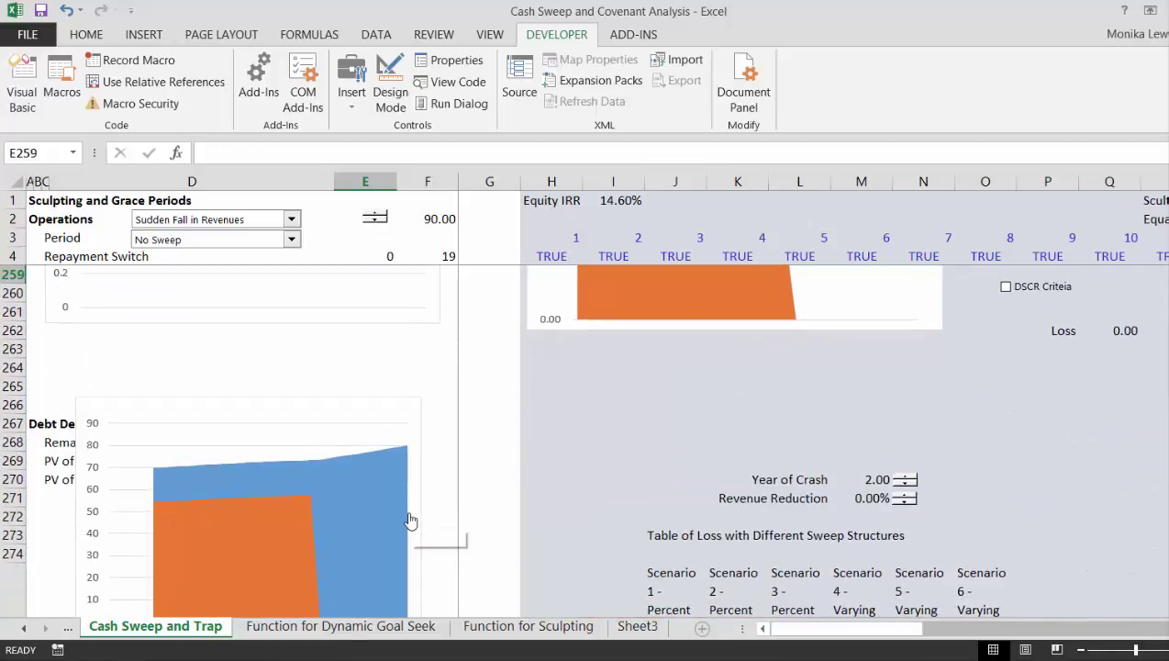
pyautogui.press('Up')
pyautogui.press('Right')
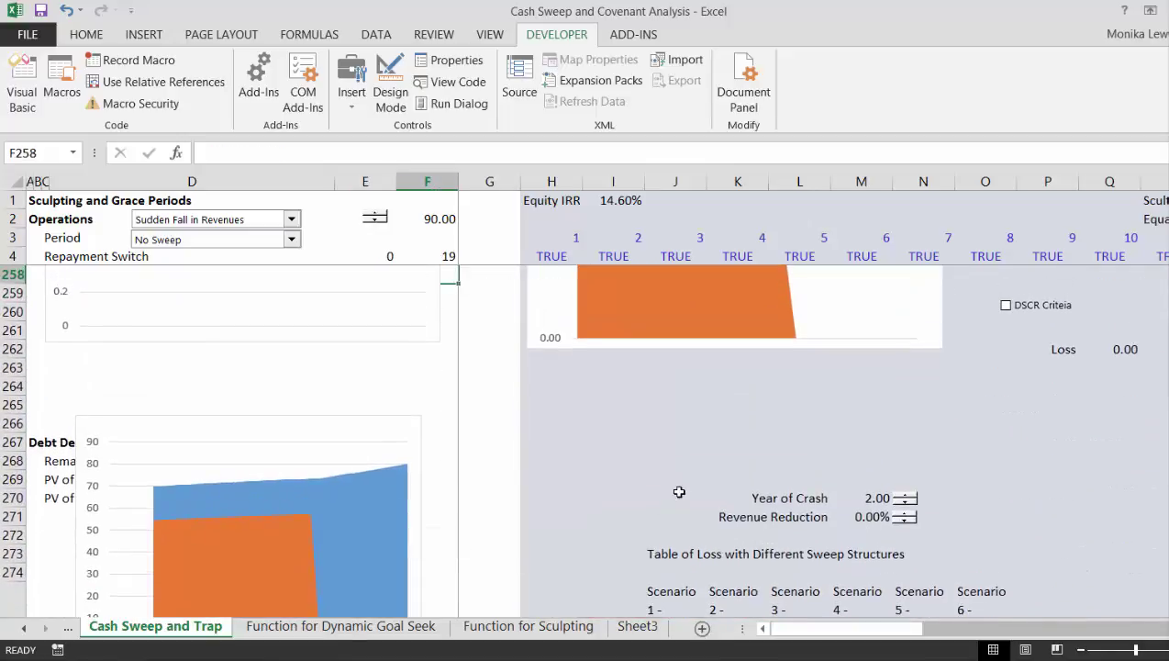
pyautogui.click(724, 487)
pyautogui.press('Right')
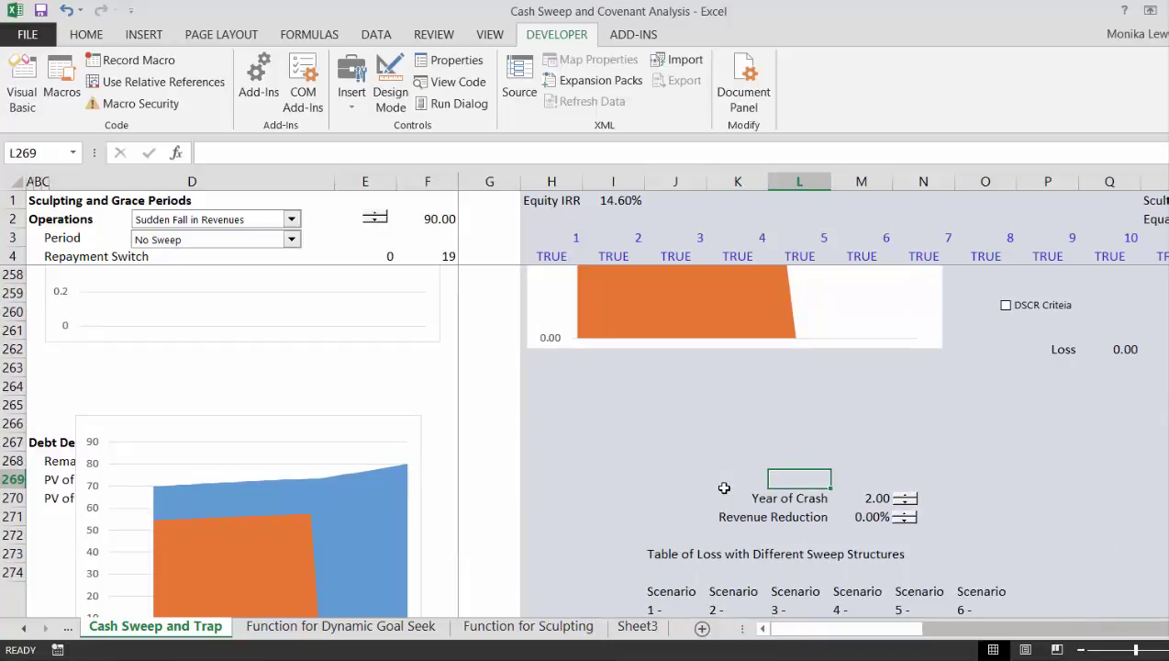
pyautogui.write('Cash Tra')
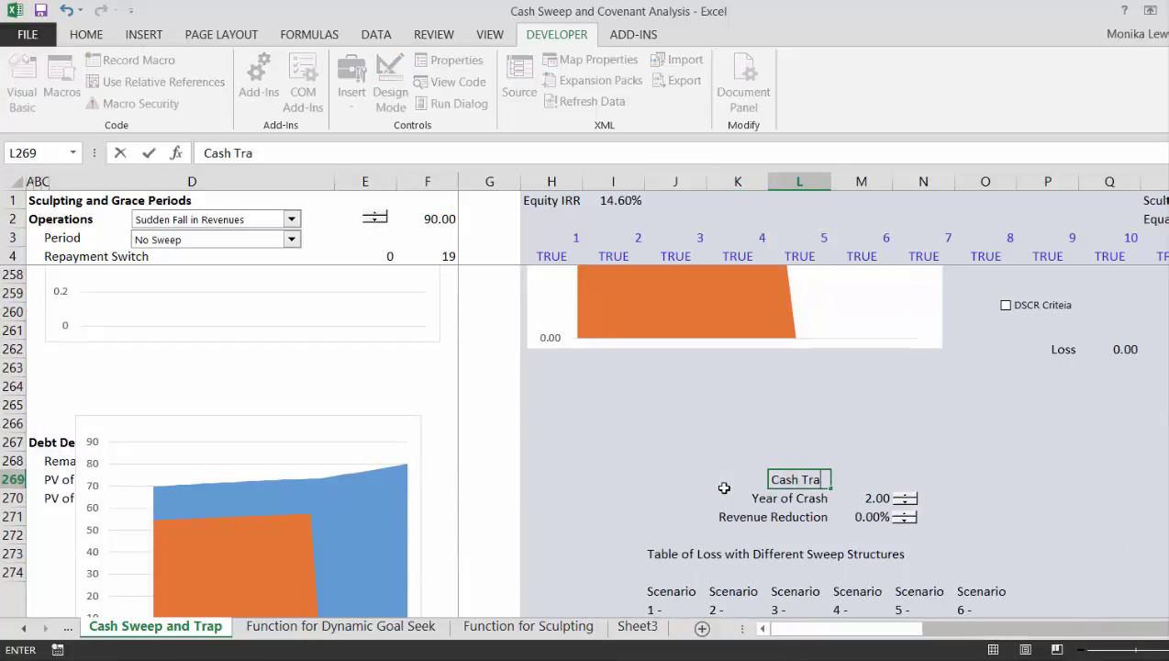
pyautogui.write('p Covenant')
pyautogui.press('Return')
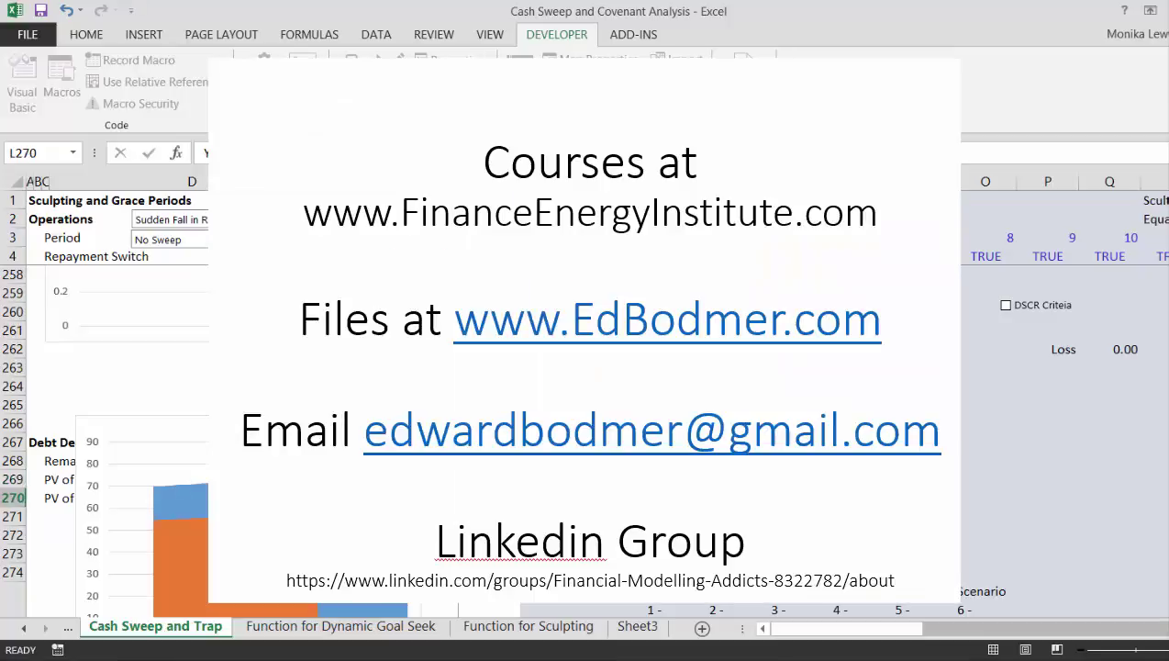
pyautogui.press('Up')
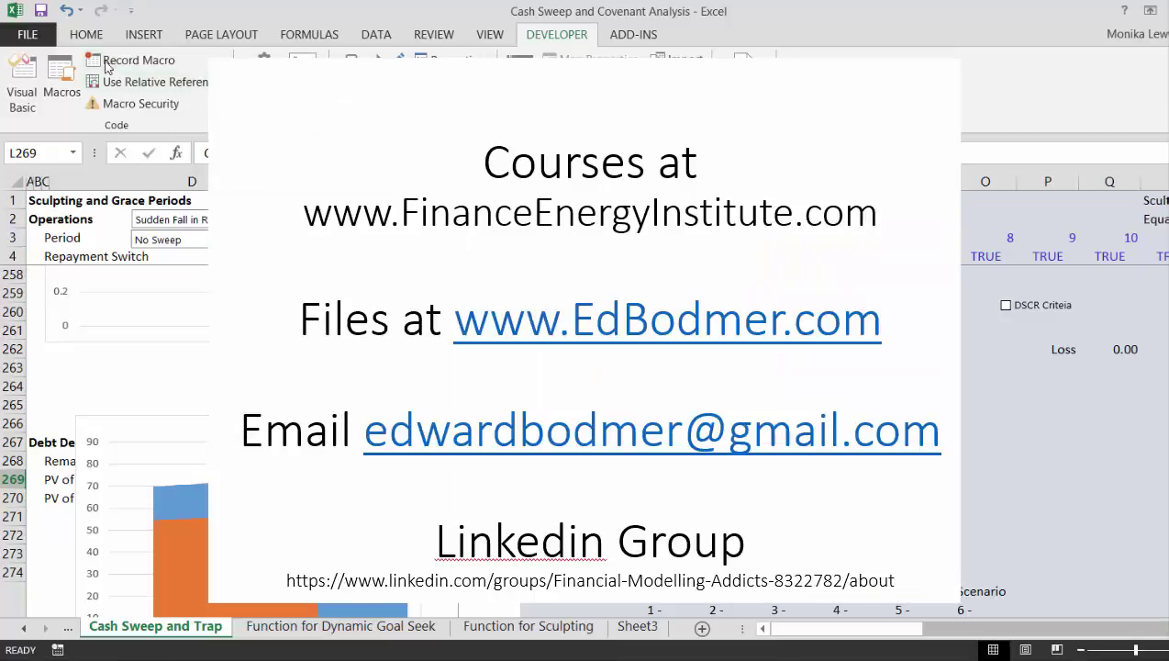
pyautogui.click(82, 42)
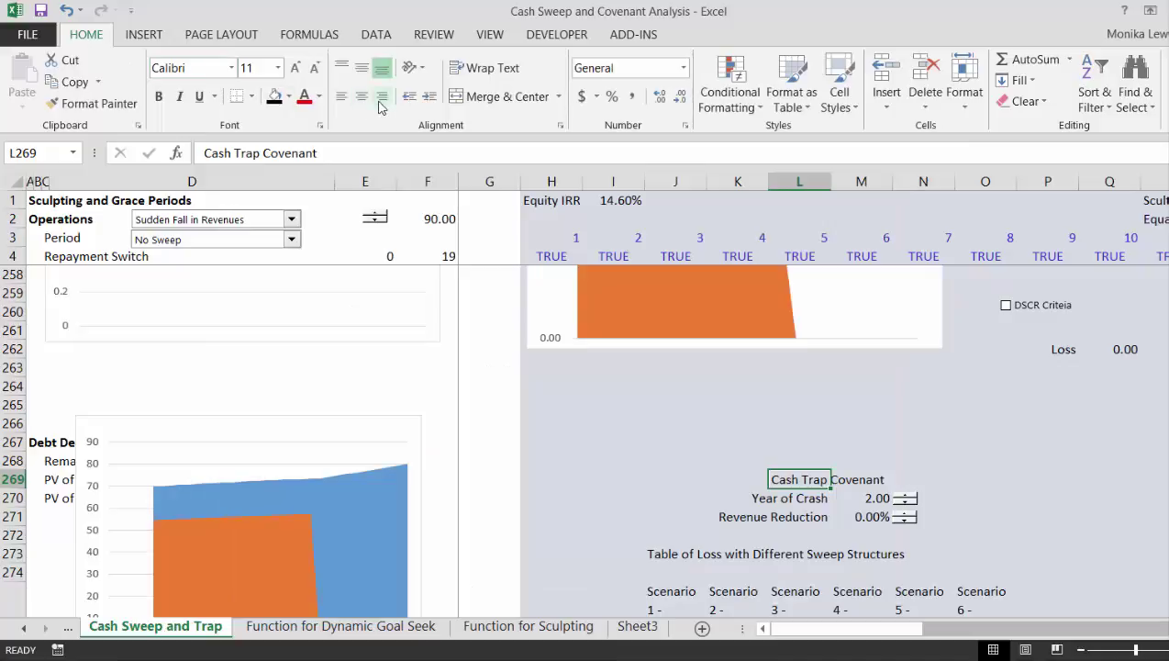
pyautogui.click(381, 102)
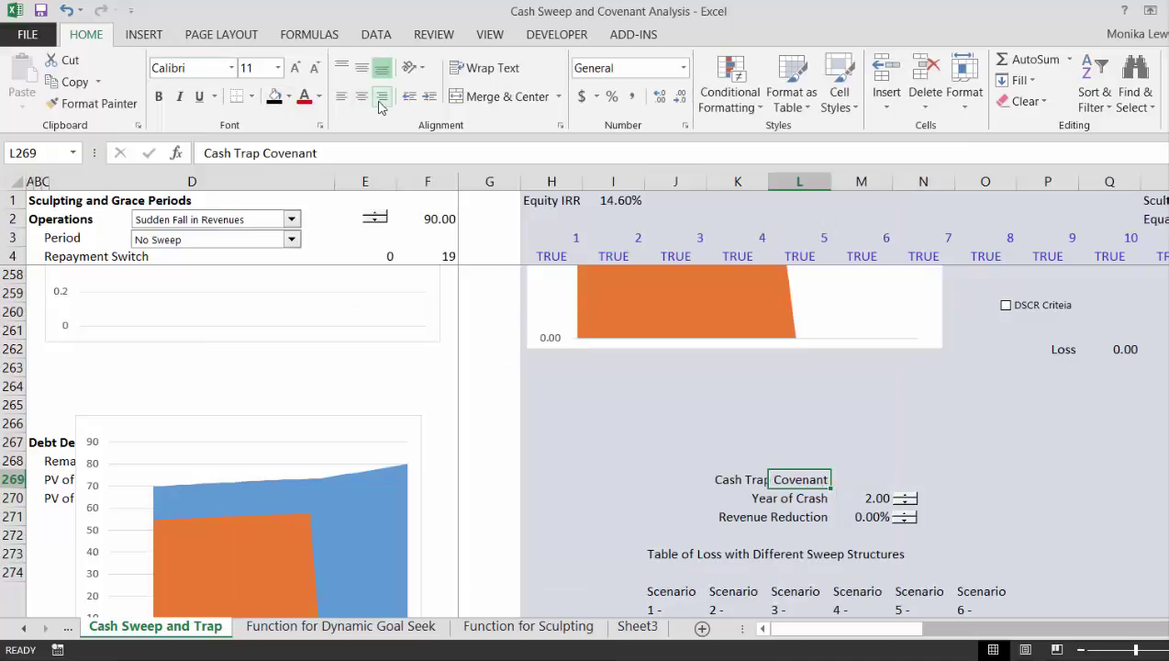
# Link M269, beside the Cash Trap Covenant label, to the Cash Lock-up Covenant value with =E63.
pyautogui.press('Right')
pyautogui.write('=')
pyautogui.hotkey('ctrl', 'Up')
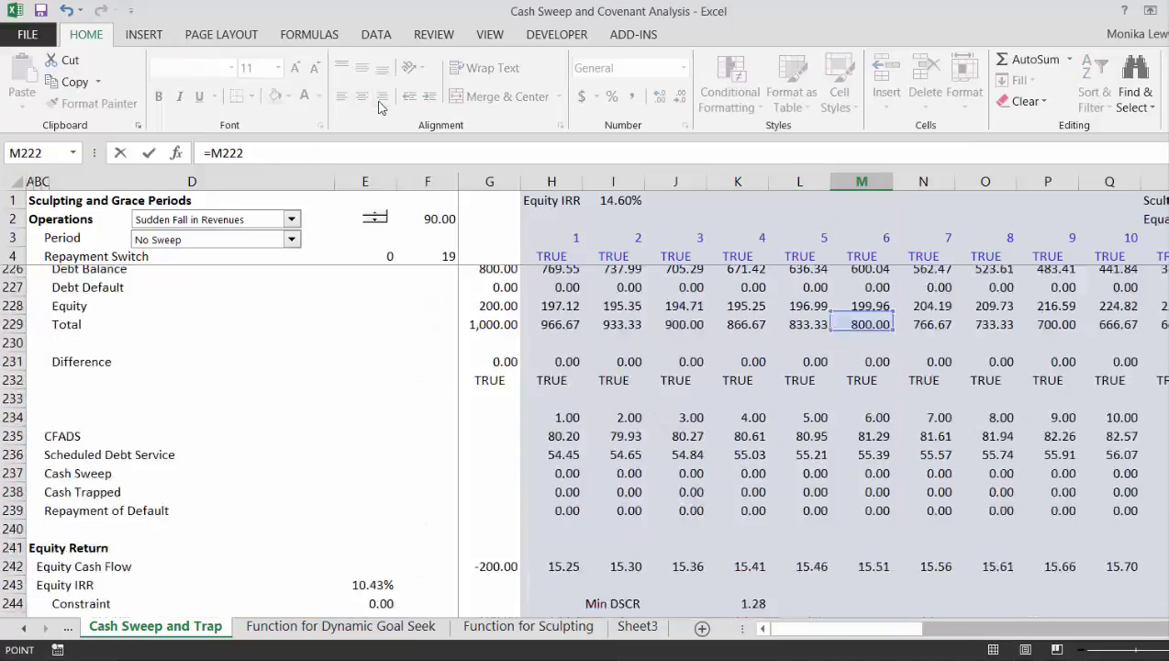
pyautogui.press('pageup')
pyautogui.press('pageup')
pyautogui.press('pagedown')
pyautogui.press('pageup')
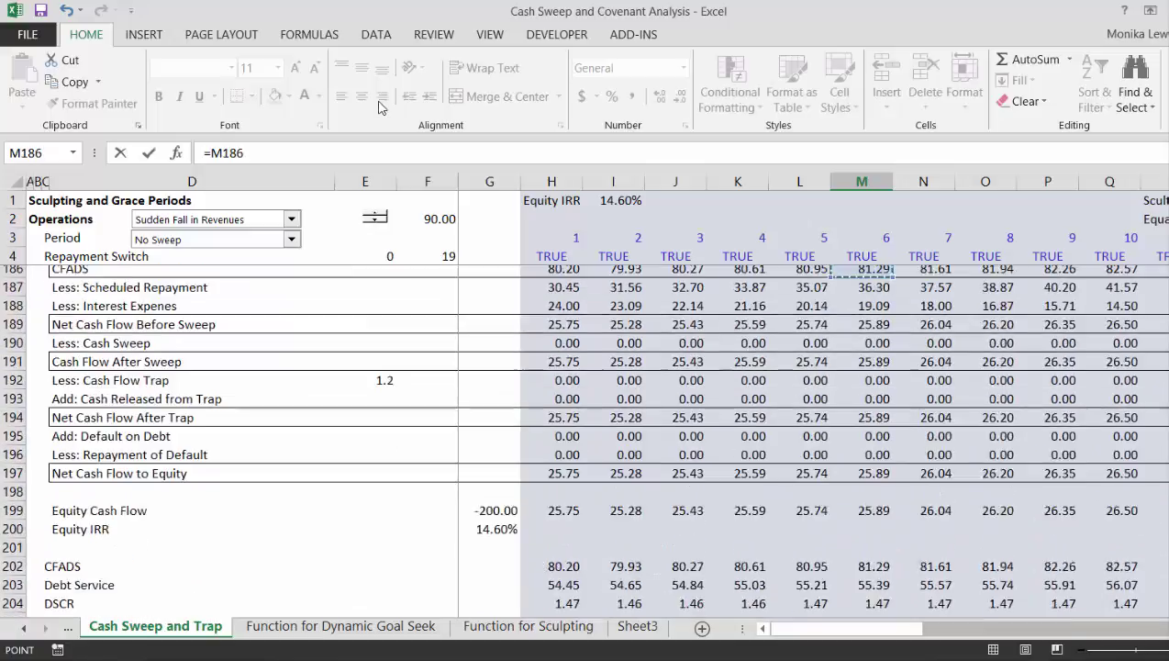
pyautogui.press('pageup')
pyautogui.press('pageup')
pyautogui.press('pageup')
pyautogui.press('pageup')
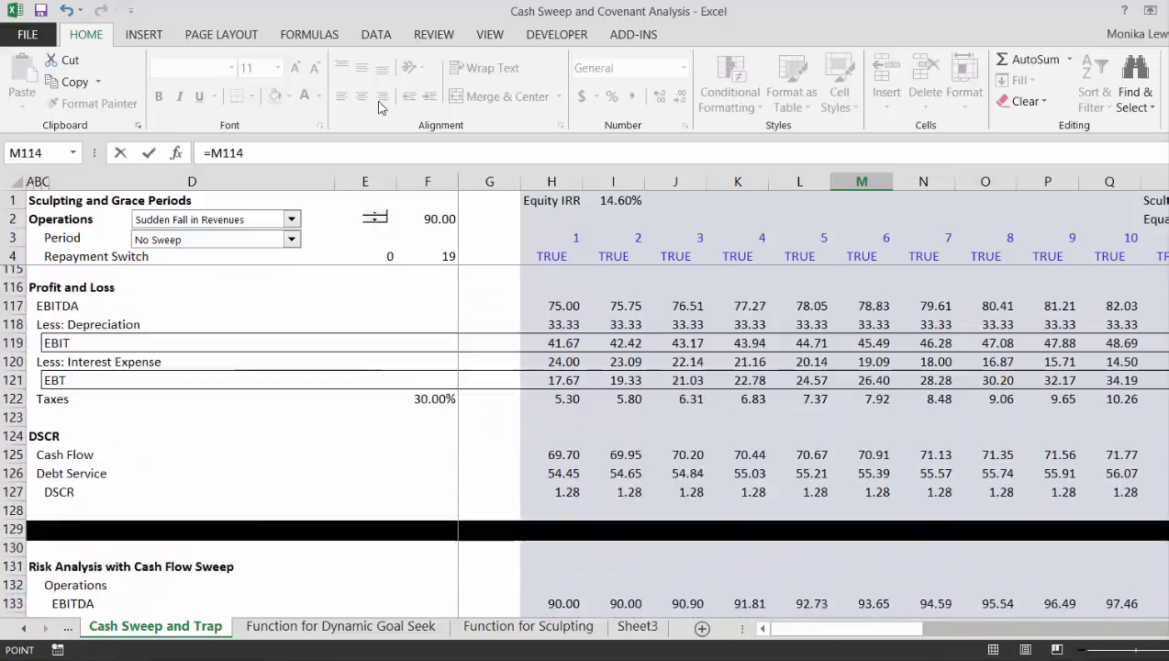
pyautogui.press('pageup')
pyautogui.press('pageup')
pyautogui.press('pageup')
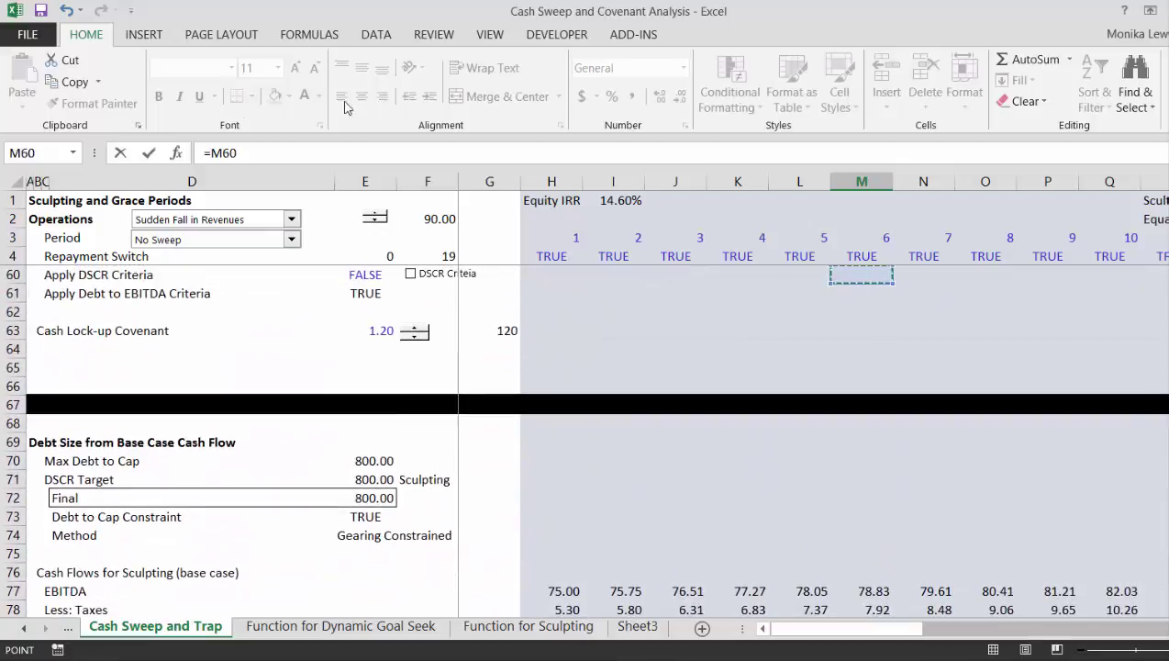
pyautogui.click(369, 328)
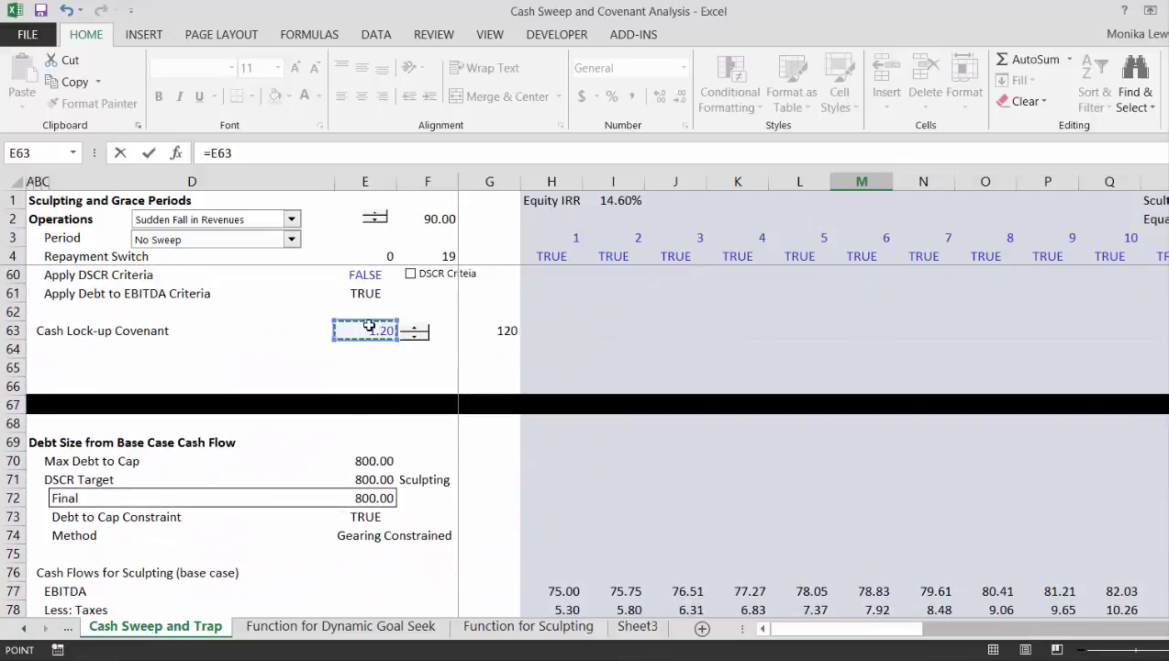
pyautogui.press('Return')
pyautogui.press('Up')
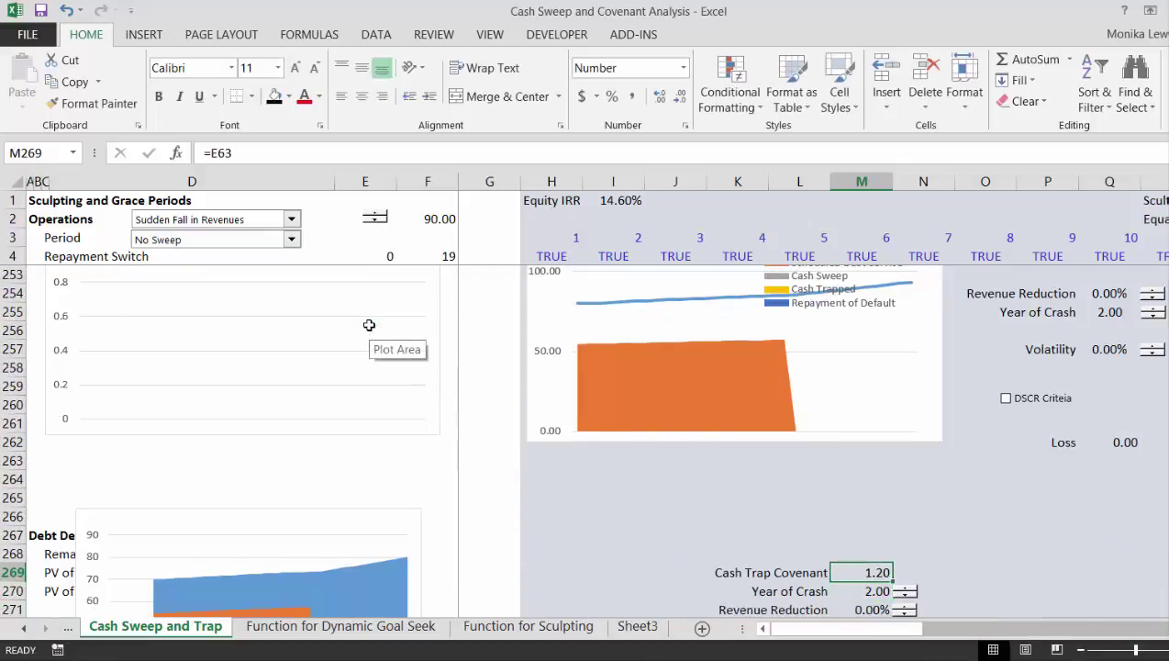
# Copy the Cash Lock-up Covenant spinner in row 63 and place the copy beside the Cash Trap Covenant value in M269.
pyautogui.press('pageup')
pyautogui.press('pageup')
pyautogui.press('pageup')
pyautogui.press('pageup')
pyautogui.press('pageup')
pyautogui.press('pageup')
pyautogui.press('pageup')
pyautogui.press('pageup')
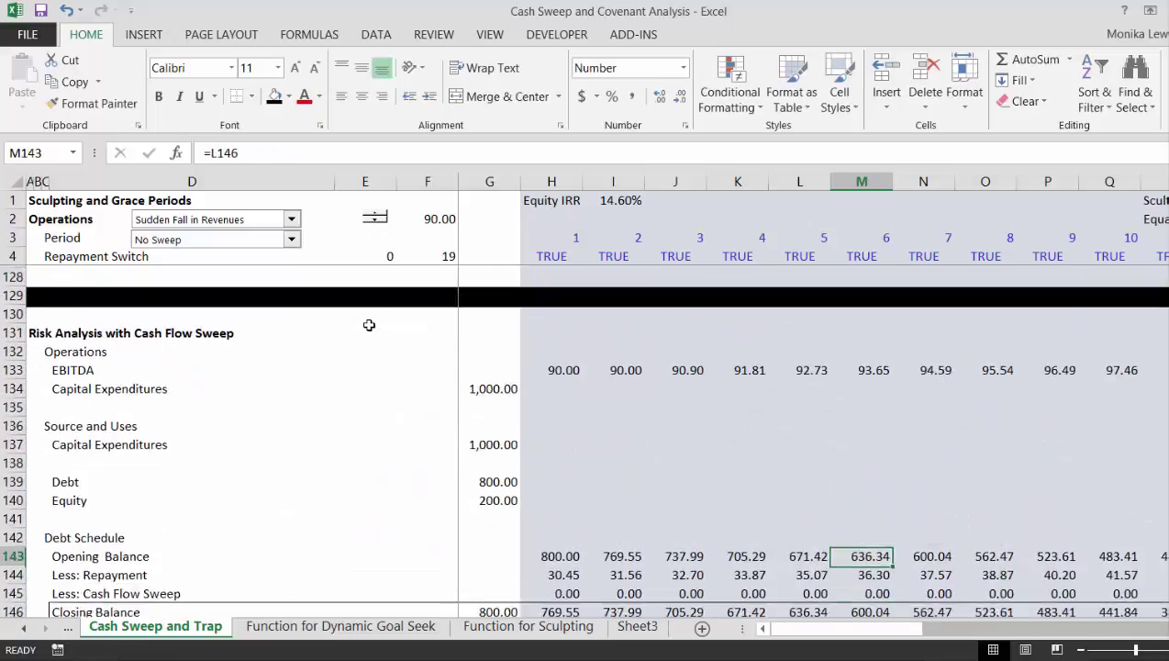
pyautogui.press('pageup')
pyautogui.press('pageup')
pyautogui.press('pageup')
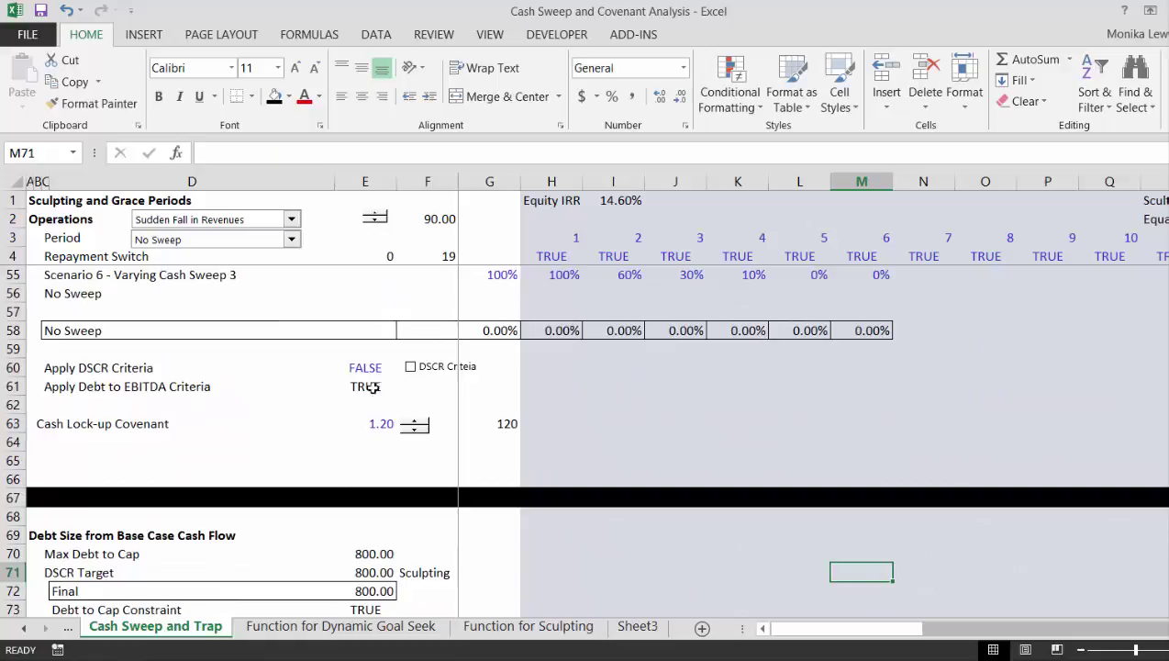
pyautogui.rightClick(413, 423)
pyautogui.click(451, 468)
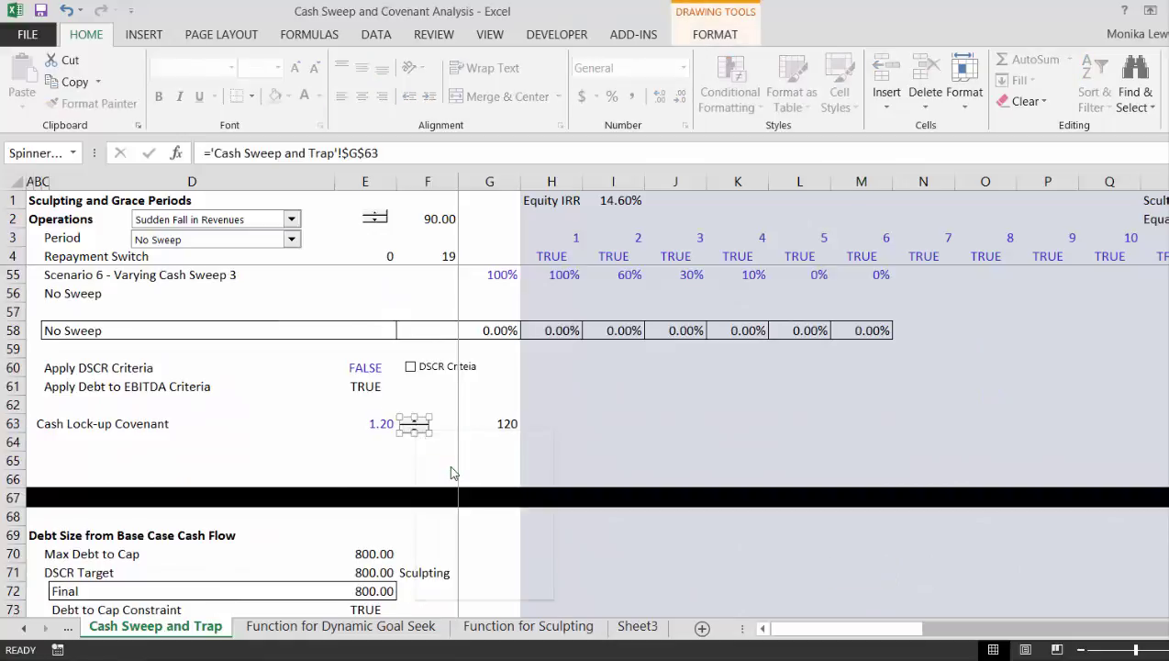
pyautogui.scroll(-17, 450, 471)
pyautogui.scroll(-20, 450, 472)
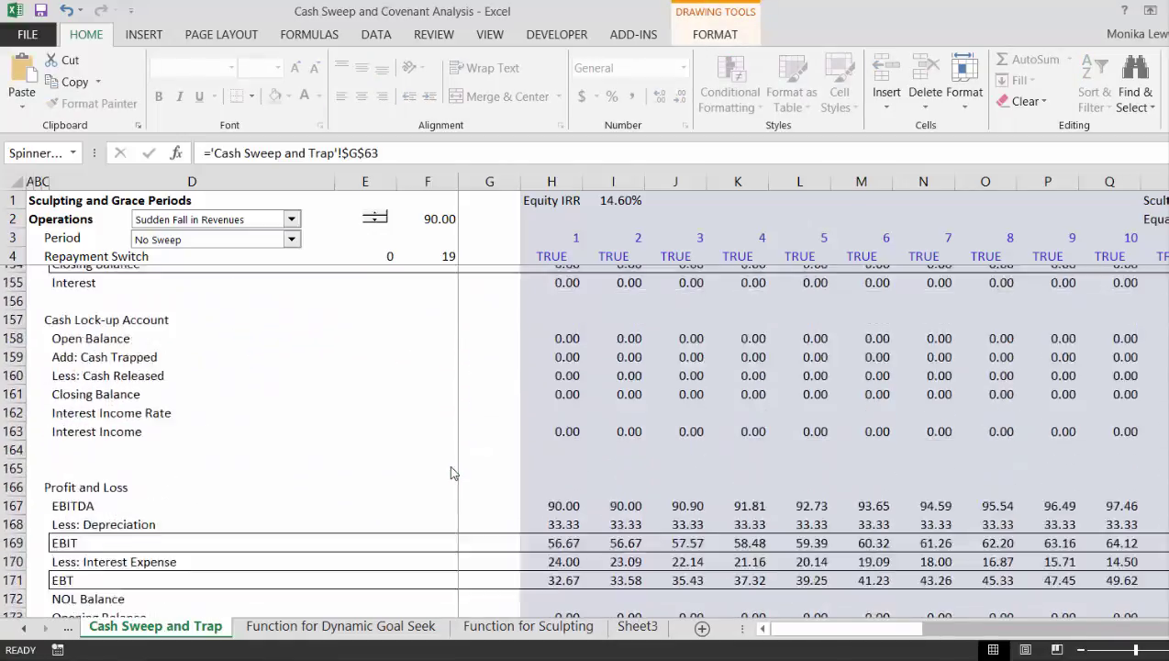
pyautogui.scroll(-7, 451, 471)
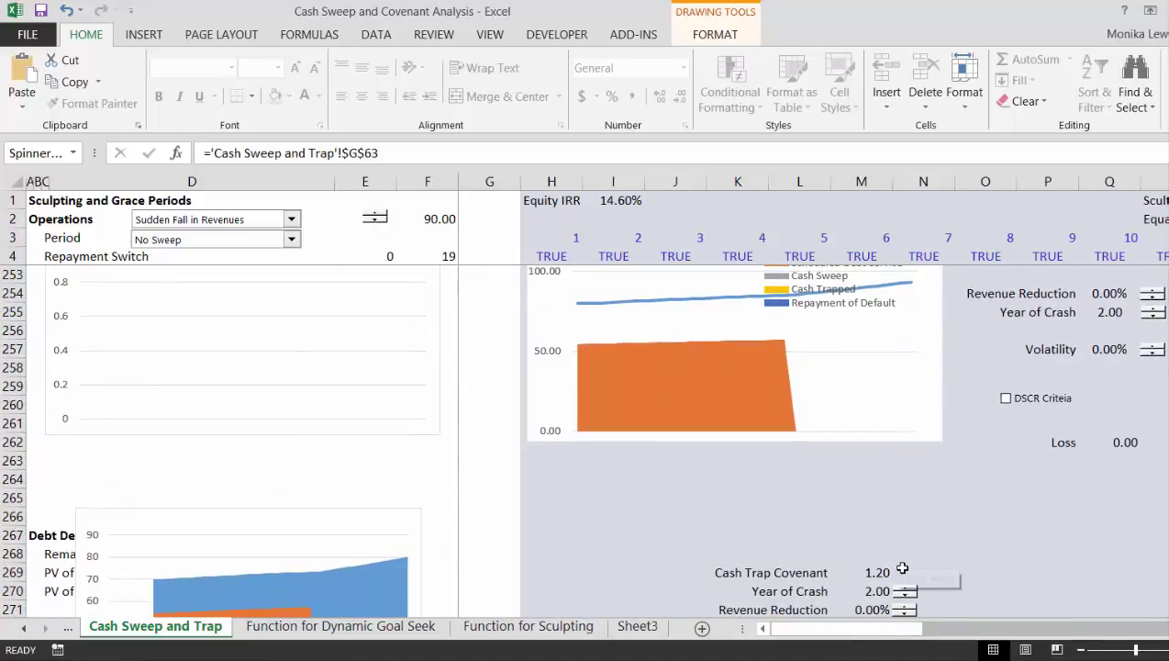
pyautogui.click(902, 570)
pyautogui.keyDown('ctrl'); pyautogui.click(901, 570); pyautogui.keyUp('ctrl')
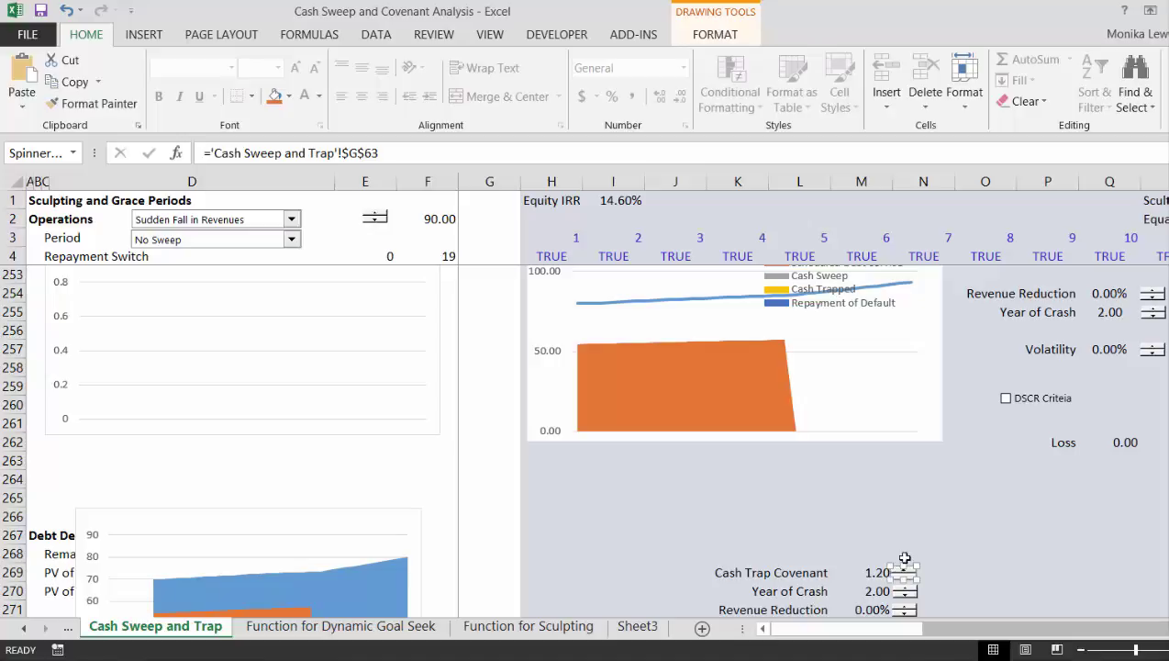
pyautogui.click(946, 553)
# Insert a button form control in columns O to P, beside the Year of Crash and Revenue Reduction inputs above the loss table.
pyautogui.press('Down')
pyautogui.press('Down')
pyautogui.press('Down')
pyautogui.press('Down')
pyautogui.press('Down')
pyautogui.press('Down')
pyautogui.press('Down')
pyautogui.press('Down')
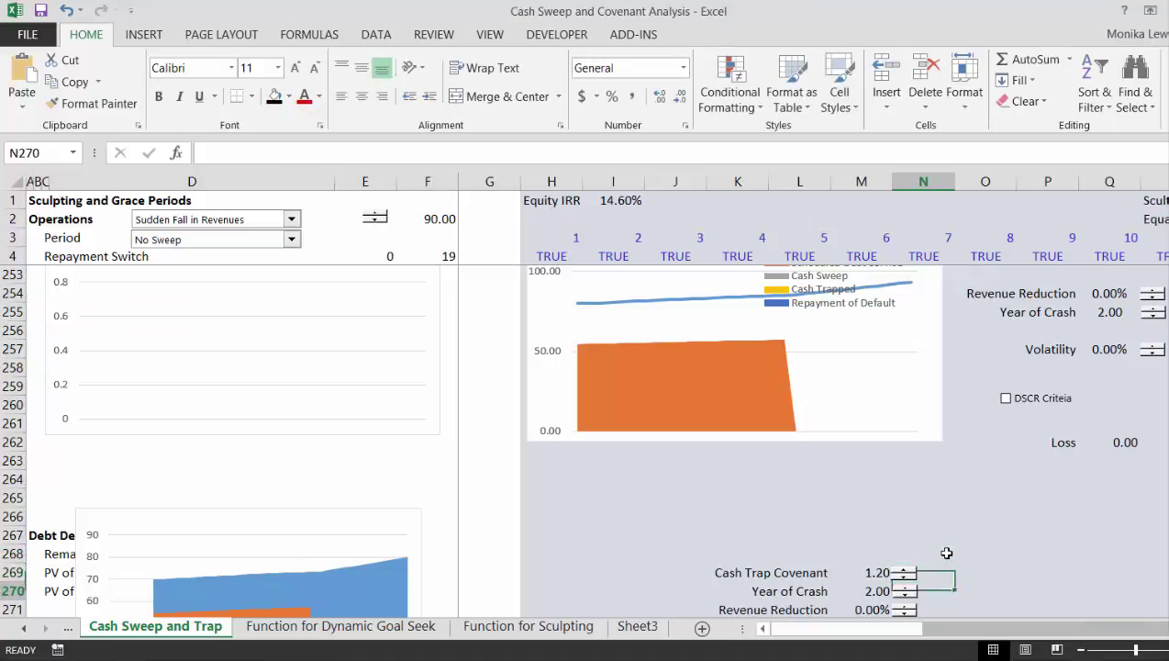
pyautogui.press('Down')
pyautogui.press('Down')
pyautogui.press('Down')
pyautogui.press('Down')
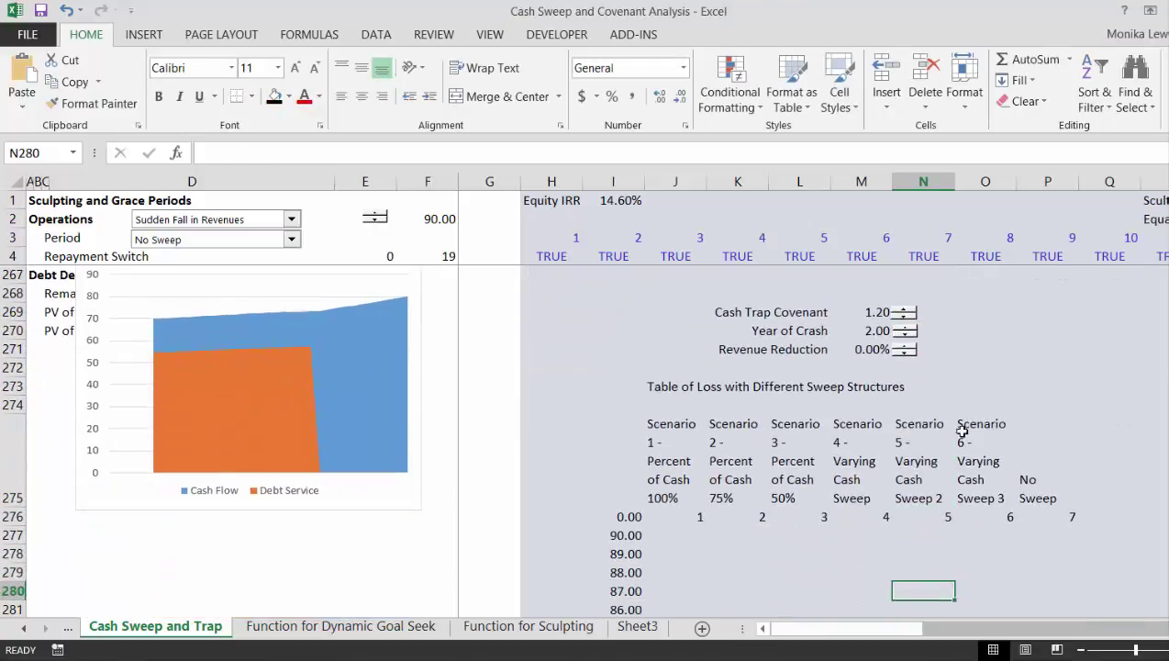
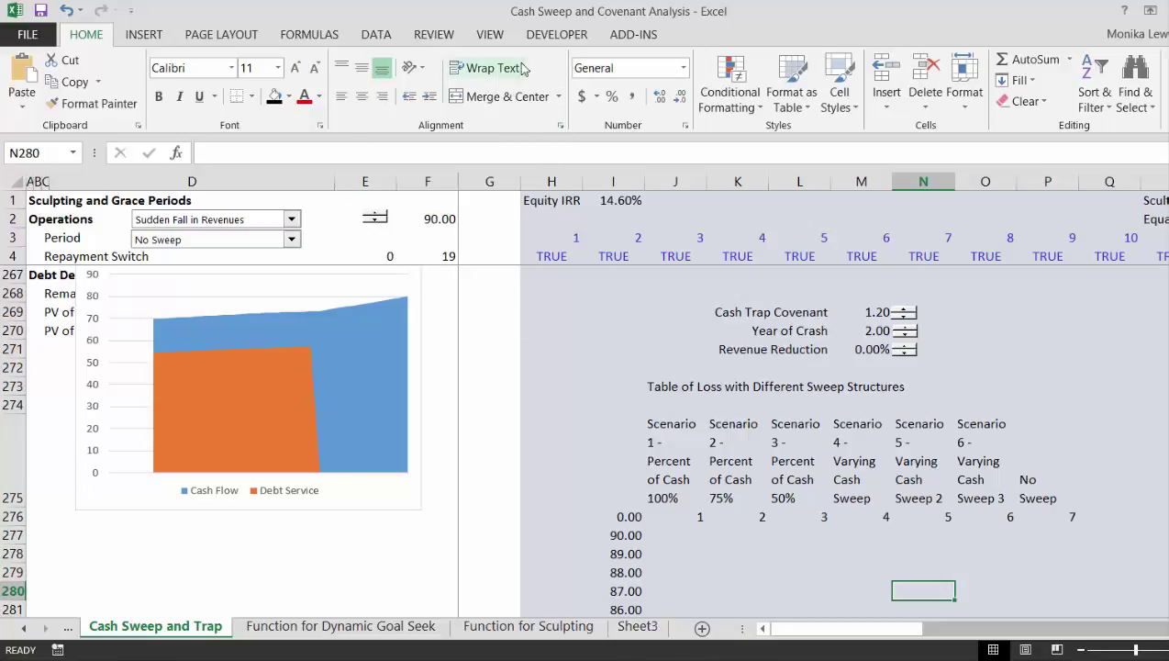
pyautogui.click(556, 37)
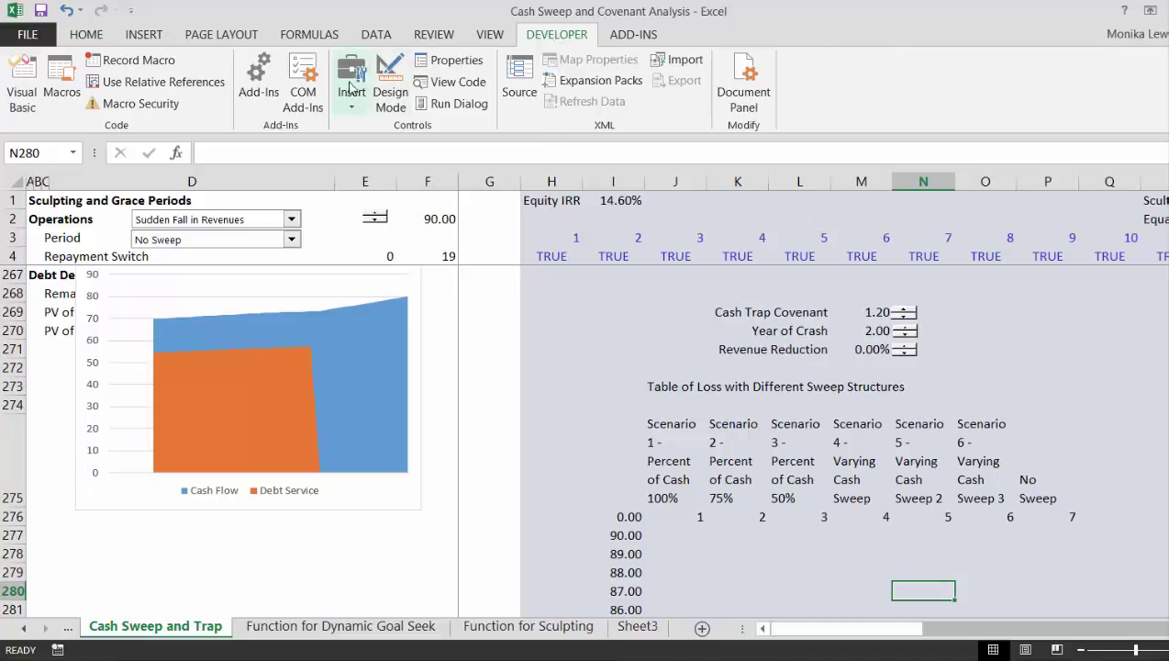
pyautogui.click(352, 89)
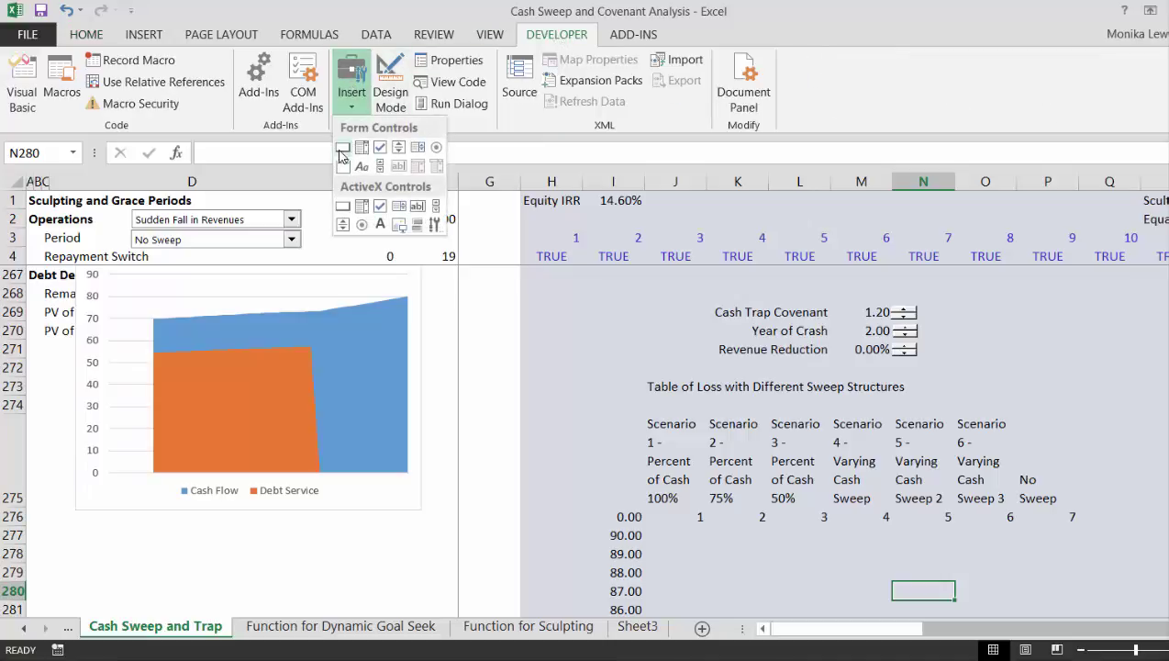
pyautogui.click(342, 148)
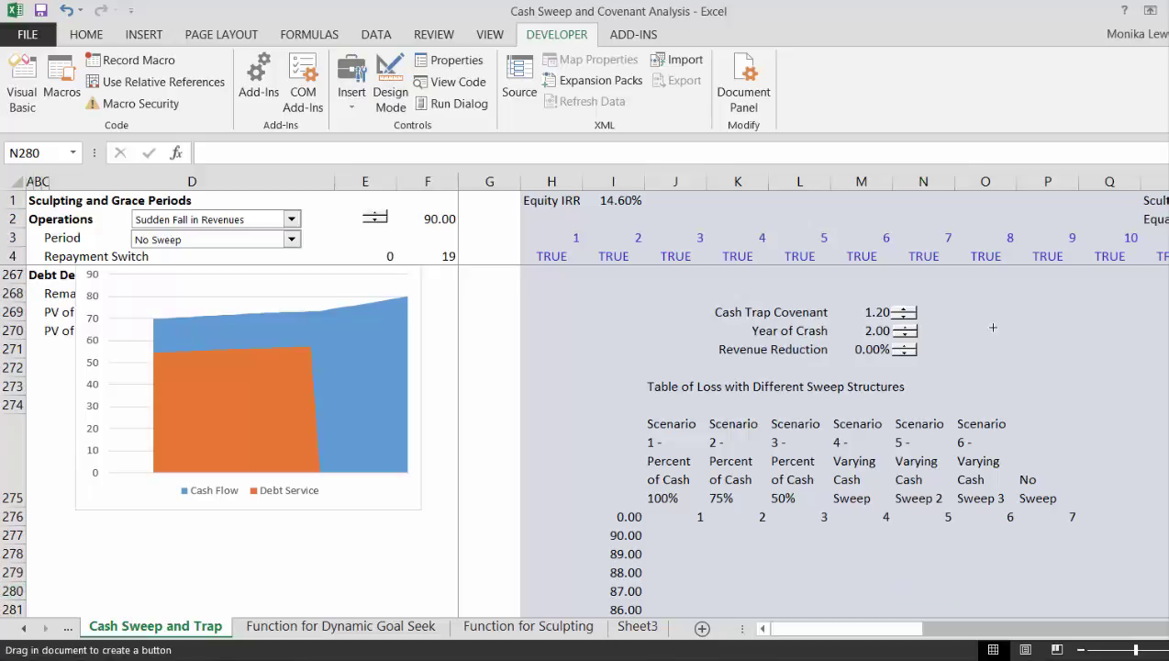
pyautogui.moveTo(991, 327); pyautogui.dragTo(1076, 358)
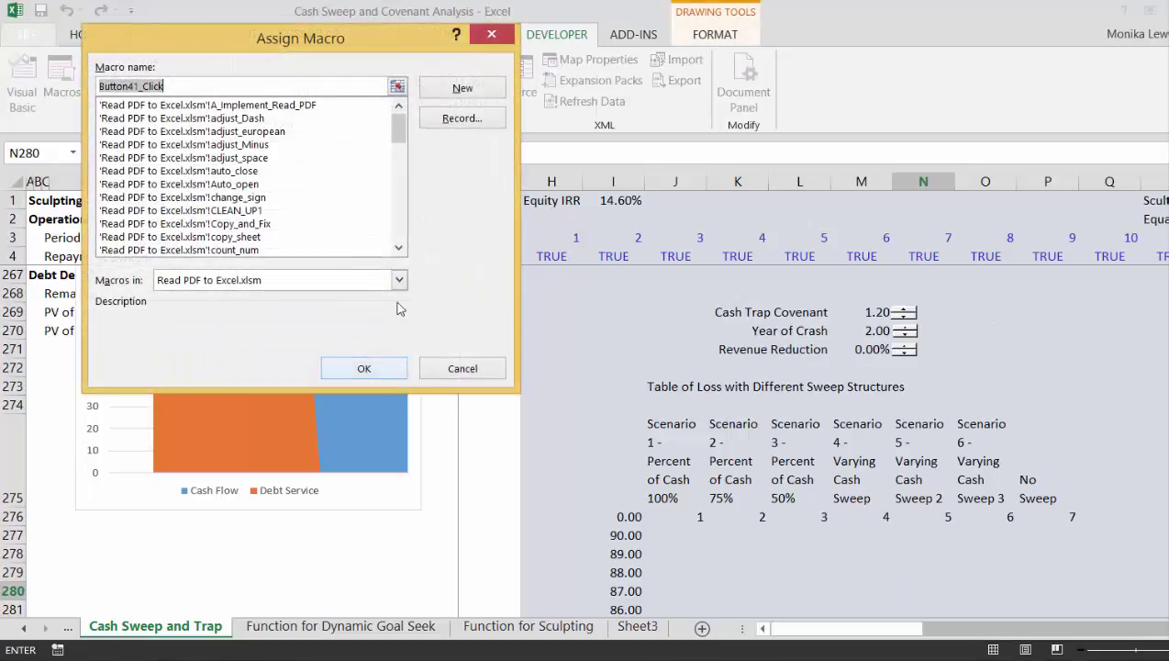
# Create a new macro for the button containing activesheet.calculate, and return to the worksheet.
pyautogui.click(461, 89)
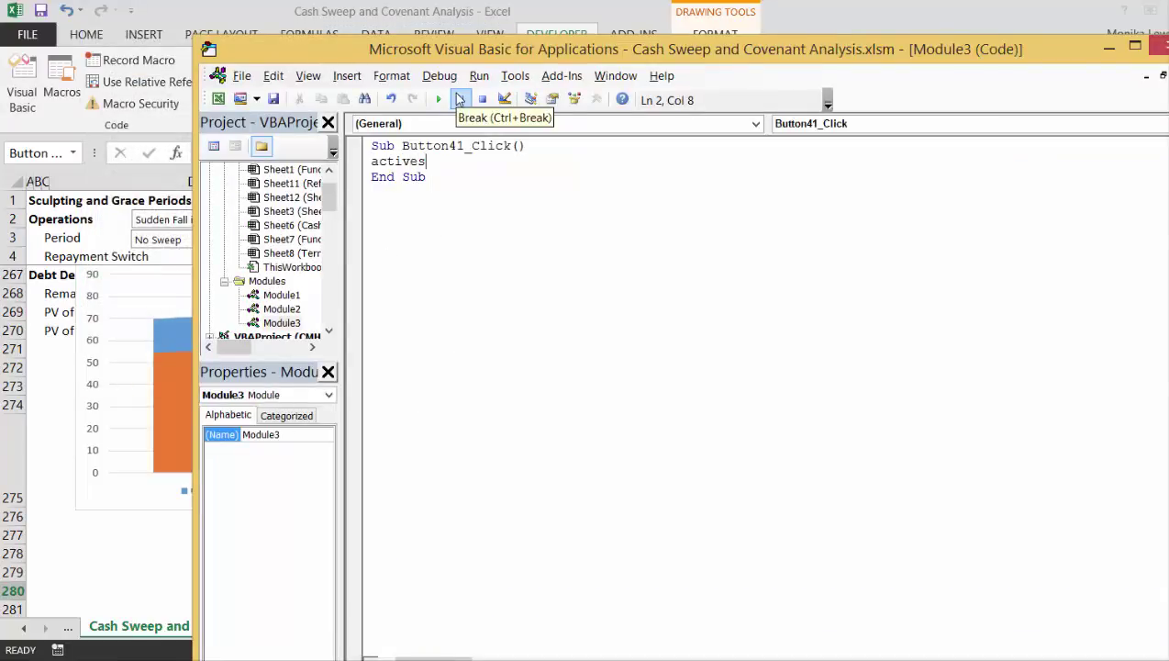
pyautogui.write('activesheet.calc')
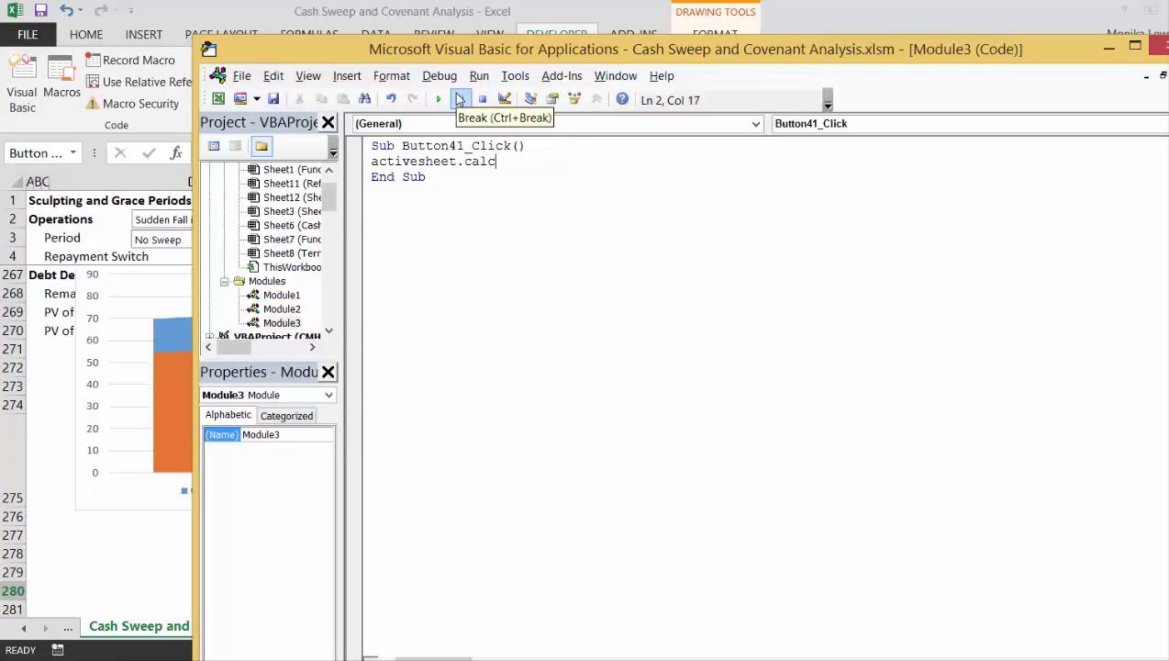
pyautogui.write('ulate')
pyautogui.press('Down')
pyautogui.click(1109, 51)
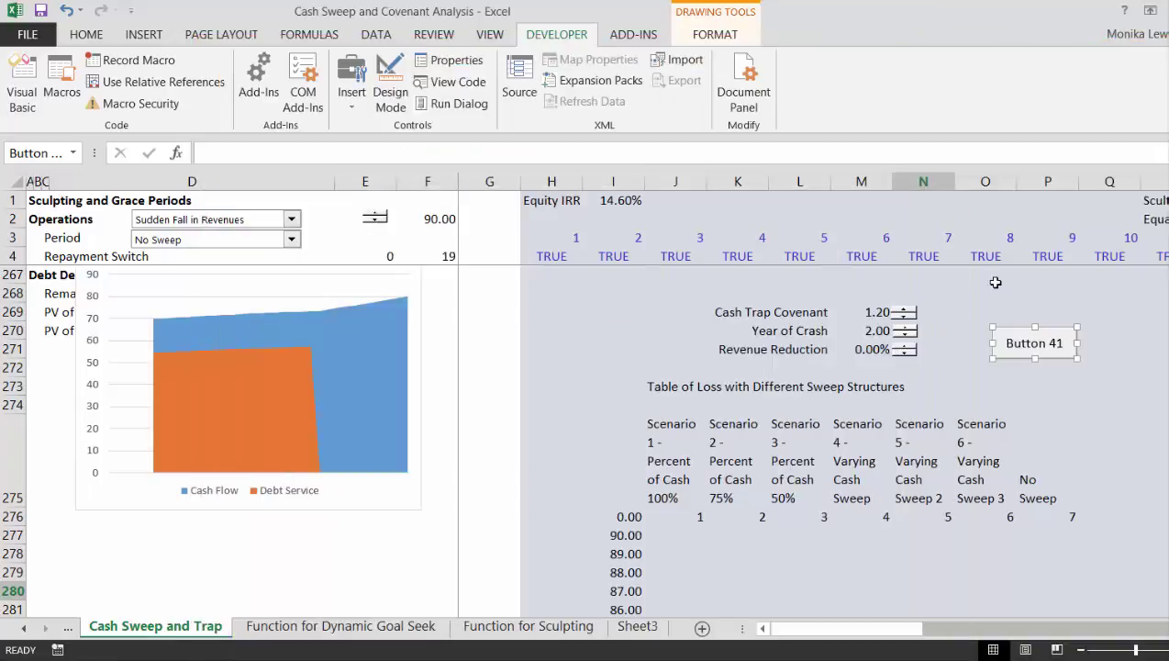
# Change the new button's caption to "Calculate".
pyautogui.click(1056, 342)
pyautogui.press('Delete')
pyautogui.press('Delete')
pyautogui.press('Delete')
pyautogui.press('Delete')
pyautogui.press('Delete')
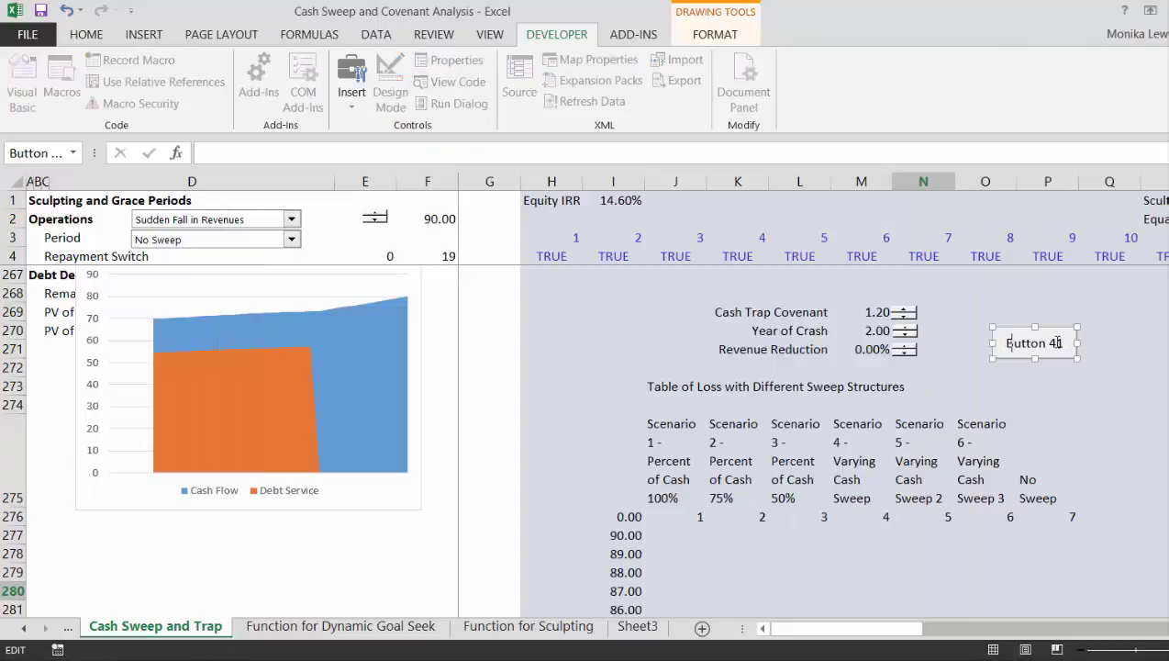
pyautogui.hotkey('ctrl', 'z')
pyautogui.click(1048, 385)
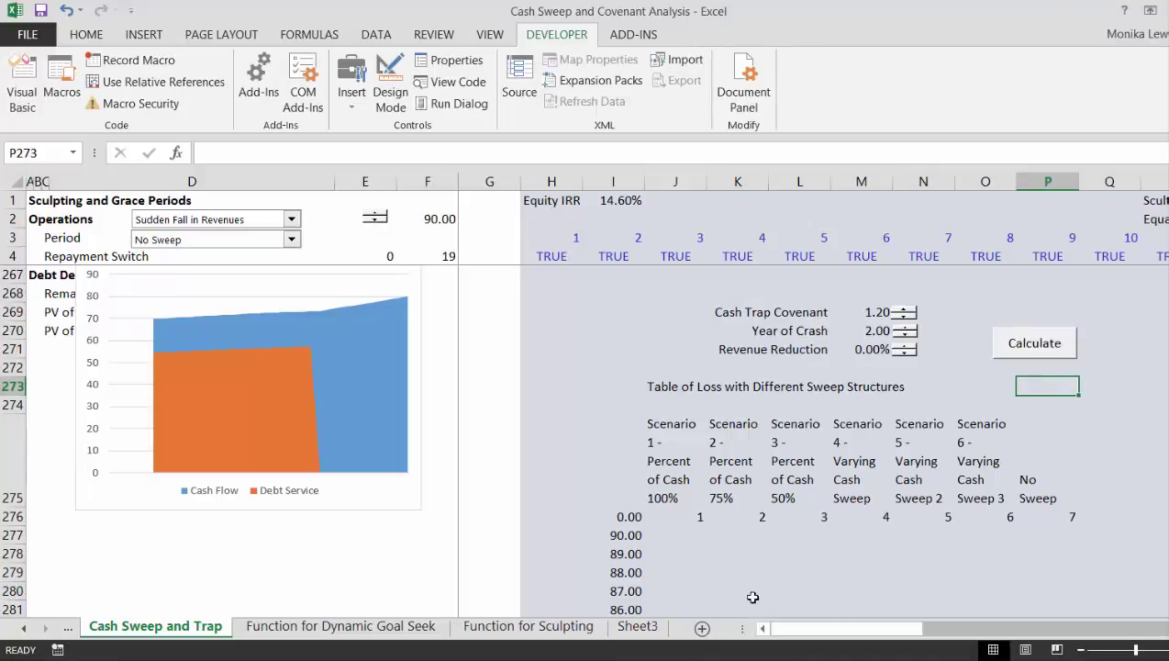
# Select the loss table range I276:P297 and open a what-if data table for it.
pyautogui.click(675, 520)
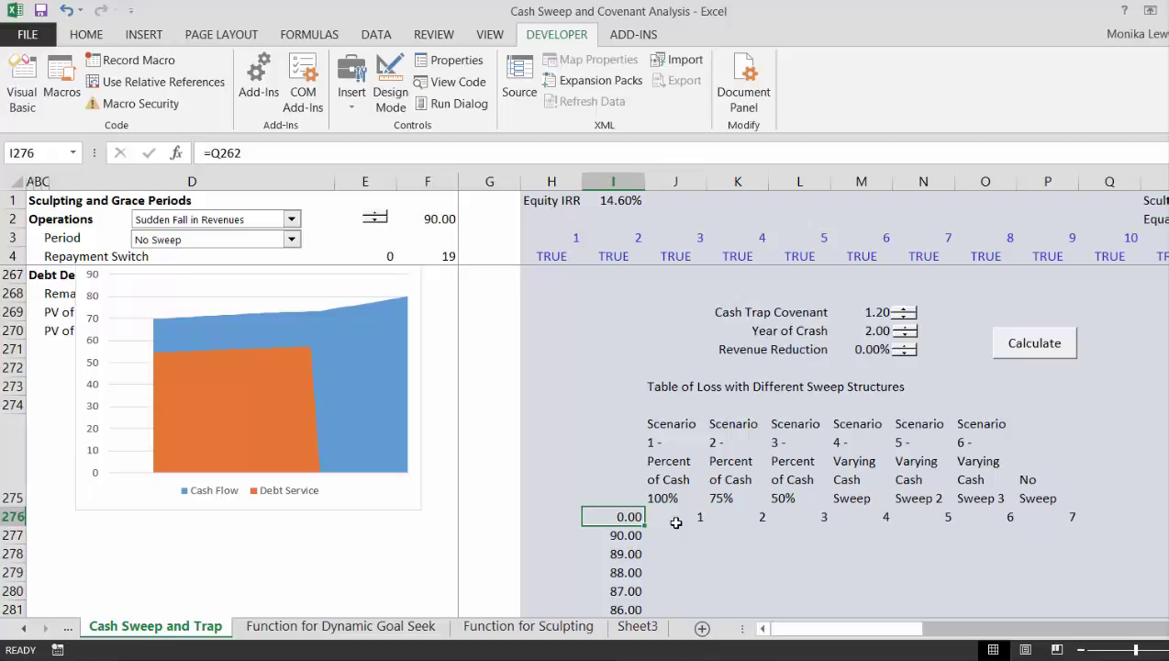
pyautogui.hotkey('ctrl', 'shift', 'Right')
pyautogui.hotkey('ctrl', 'shift', 'Down')
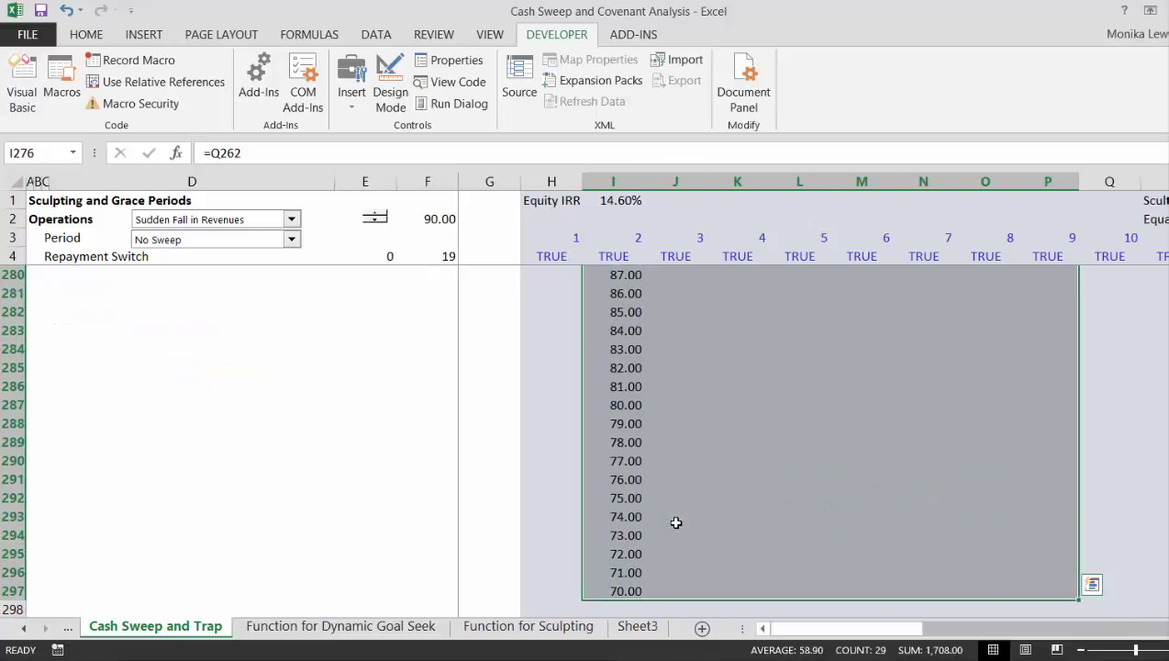
pyautogui.click(374, 36)
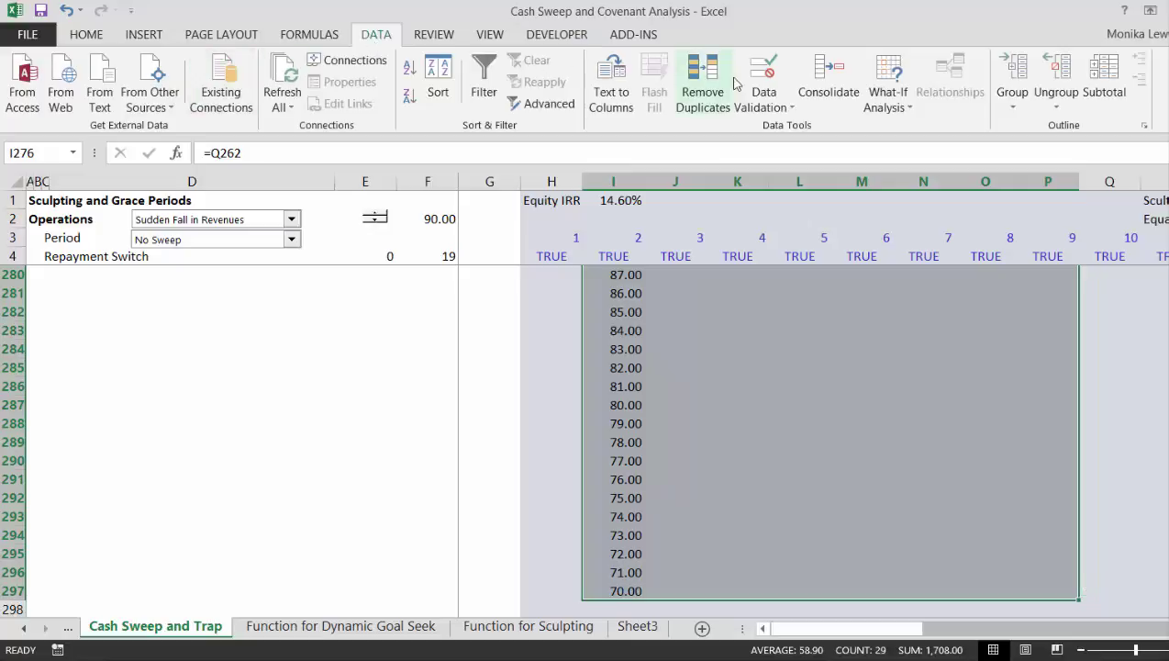
pyautogui.click(895, 85)
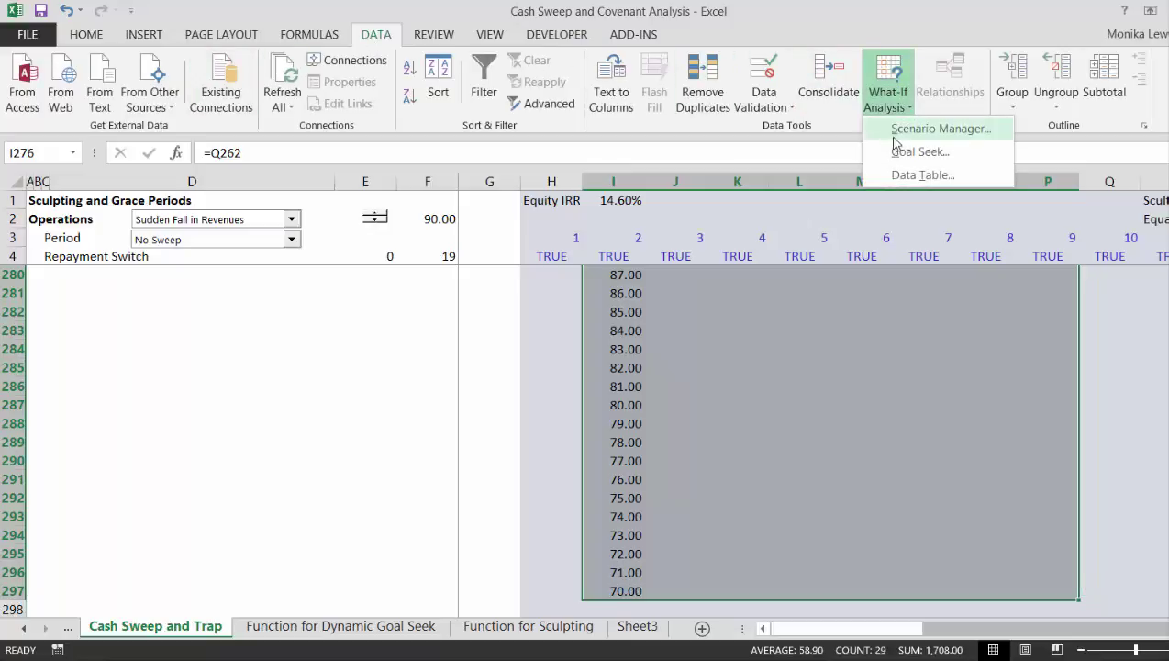
pyautogui.click(897, 176)
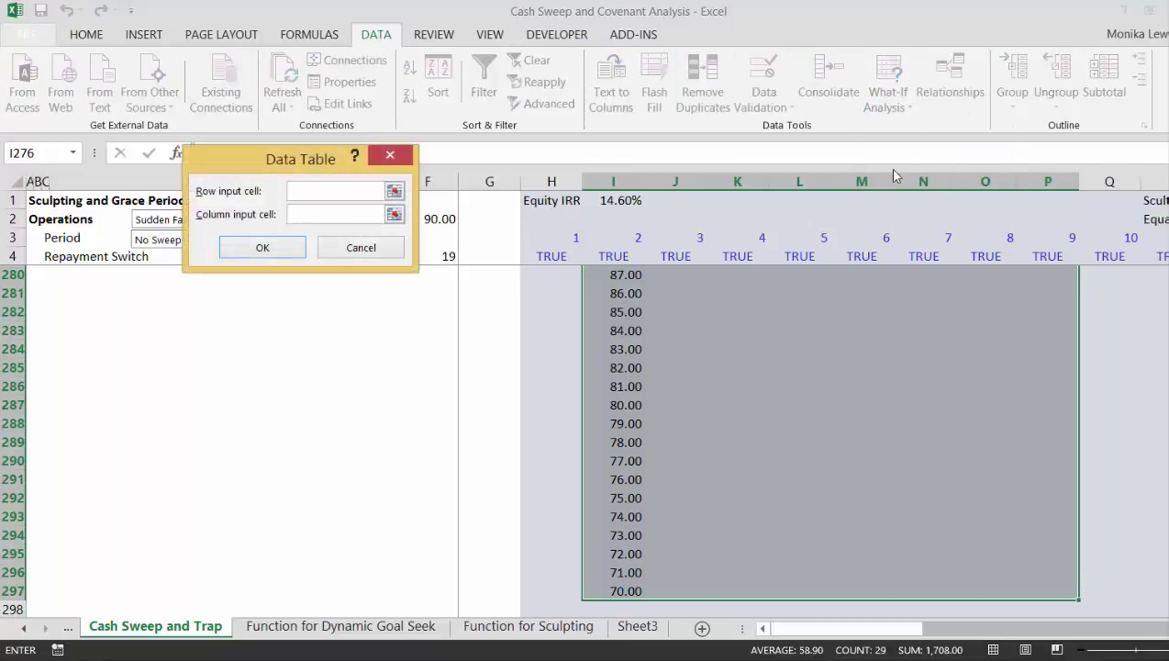
# Set the data table's row input cell to the Sweep Code in E45.
pyautogui.click(393, 191)
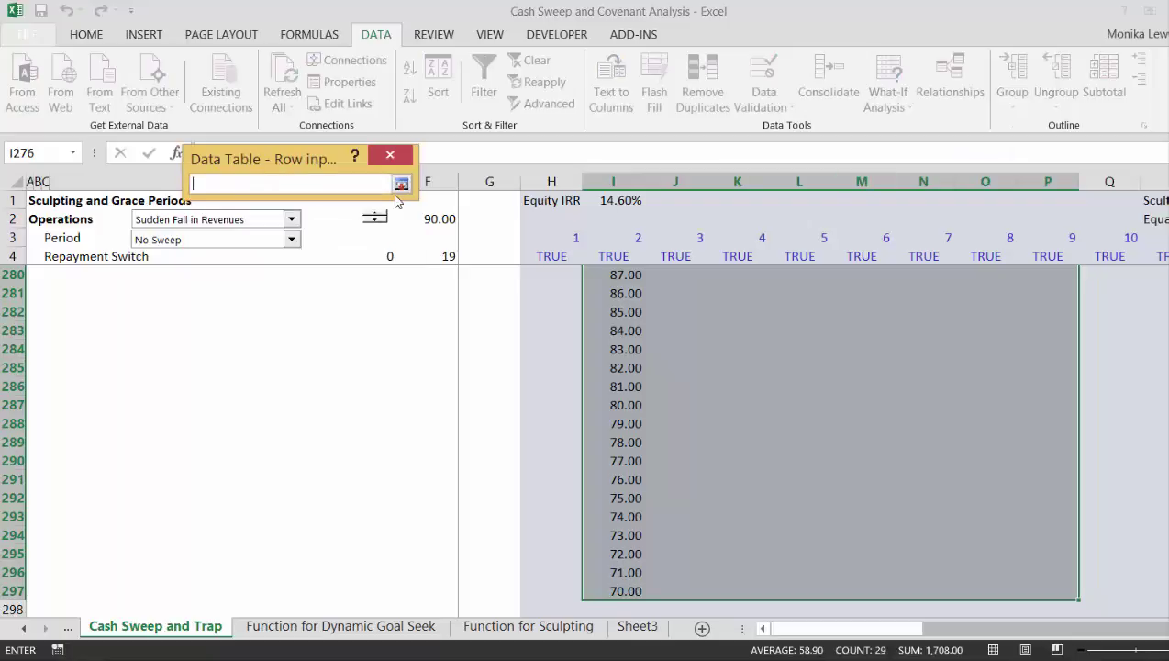
pyautogui.press('Up')
pyautogui.press('Up')
pyautogui.press('Up')
pyautogui.press('Up')
pyautogui.press('Up')
pyautogui.press('Up')
pyautogui.press('Up')
pyautogui.press('Up')
pyautogui.press('Up')
pyautogui.press('Up')
pyautogui.press('Up')
pyautogui.press('Up')
pyautogui.press('Up')
pyautogui.press('Up')
pyautogui.press('Up')
pyautogui.press('Up')
pyautogui.press('Up')
pyautogui.press('Up')
pyautogui.press('Up')
pyautogui.press('Up')
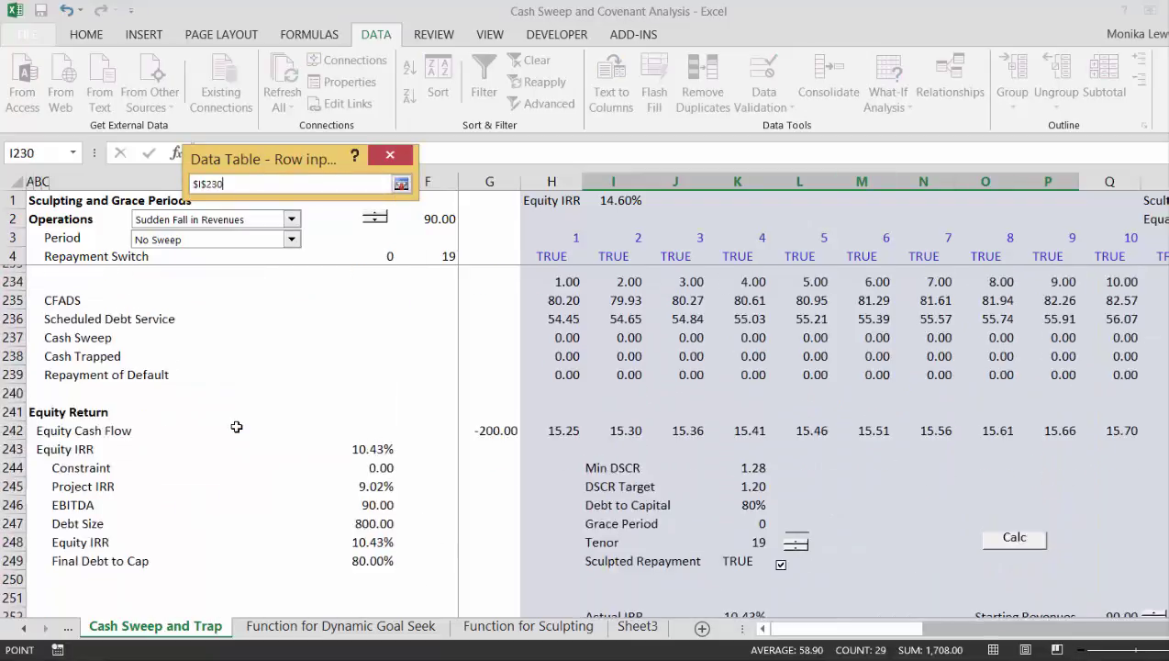
pyautogui.press('Up')
pyautogui.press('Up')
pyautogui.press('Up')
pyautogui.press('Up')
pyautogui.press('Up')
pyautogui.press('Up')
pyautogui.press('Up')
pyautogui.press('Up')
pyautogui.press('Up')
pyautogui.press('Up')
pyautogui.press('Up')
pyautogui.press('Up')
pyautogui.press('Up')
pyautogui.press('Up')
pyautogui.press('Up')
pyautogui.press('Up')
pyautogui.press('Up')
pyautogui.press('Up')
pyautogui.press('Up')
pyautogui.press('Up')
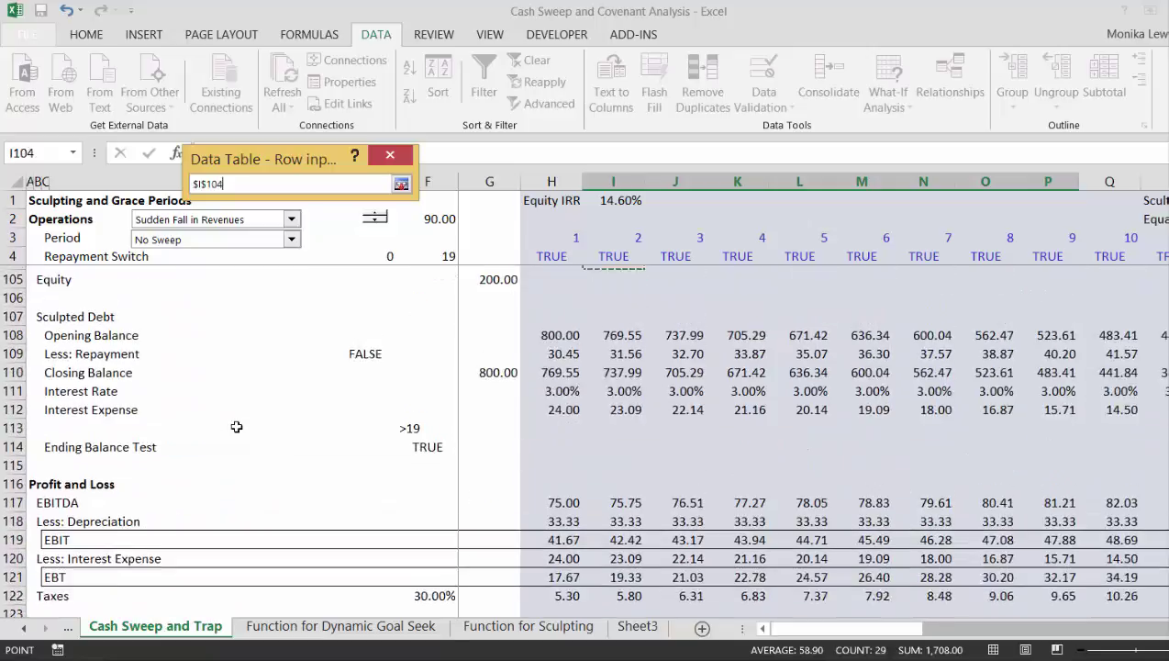
pyautogui.press('Up')
pyautogui.press('Up')
pyautogui.press('Up')
pyautogui.press('Up')
pyautogui.press('Up')
pyautogui.press('Up')
pyautogui.press('Up')
pyautogui.press('Up')
pyautogui.press('Up')
pyautogui.press('Up')
pyautogui.press('Up')
pyautogui.press('Up')
pyautogui.press('Up')
pyautogui.press('Up')
pyautogui.press('Up')
pyautogui.press('Up')
pyautogui.press('Up')
pyautogui.press('Up')
pyautogui.press('Up')
pyautogui.press('Up')
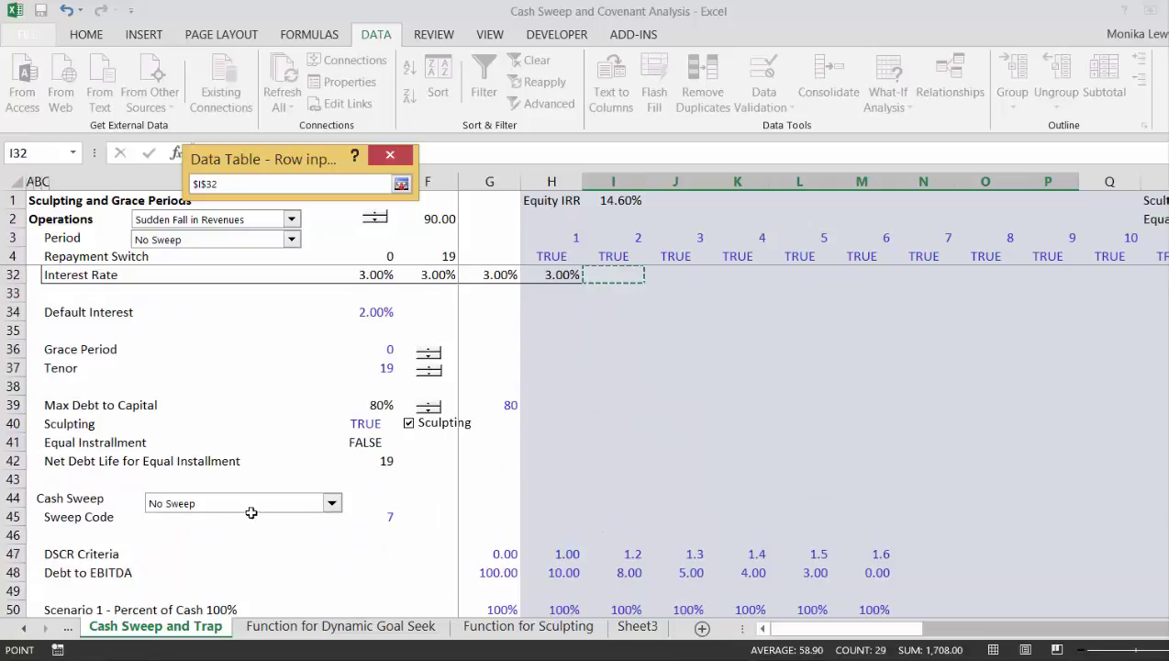
pyautogui.click(390, 514)
pyautogui.press('Return')
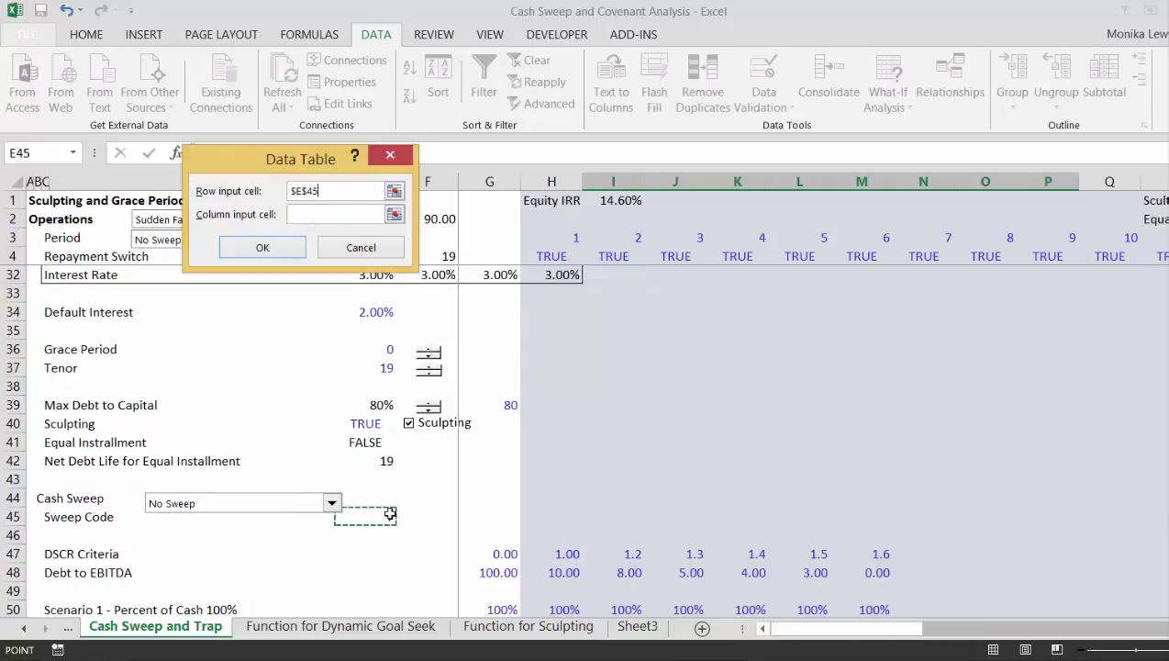
# Set the data table's column input cell to the Varying Flat Revenue value in H10 and create the table.
pyautogui.click(393, 212)
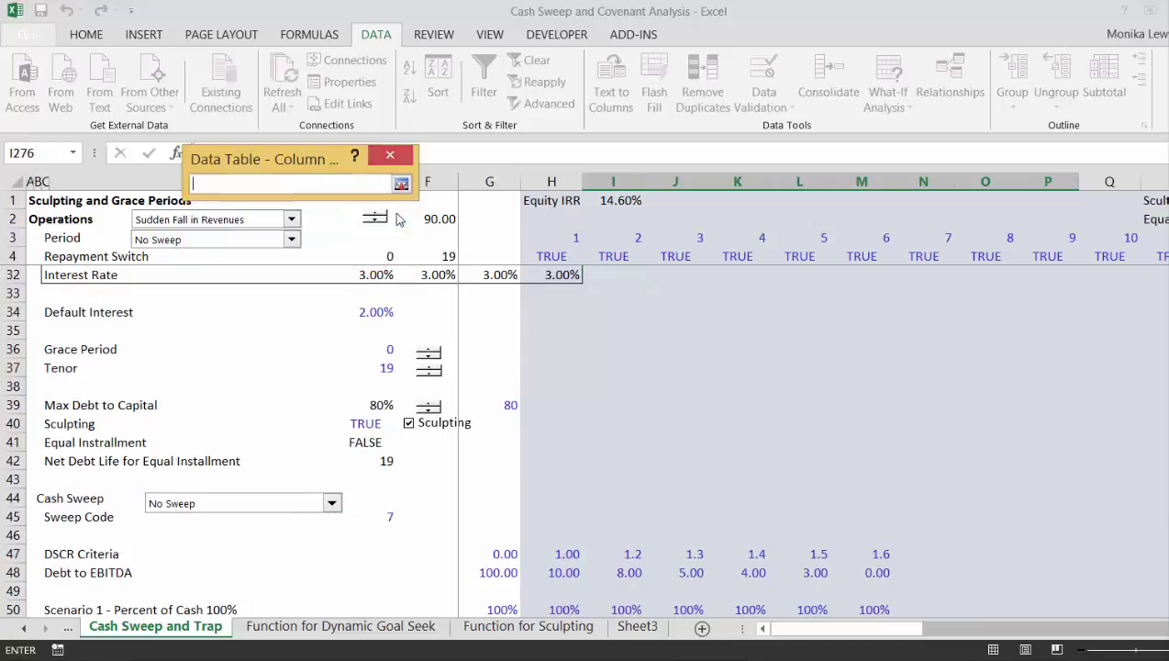
pyautogui.click(240, 303)
pyautogui.hotkey('ctrl', 'Up')
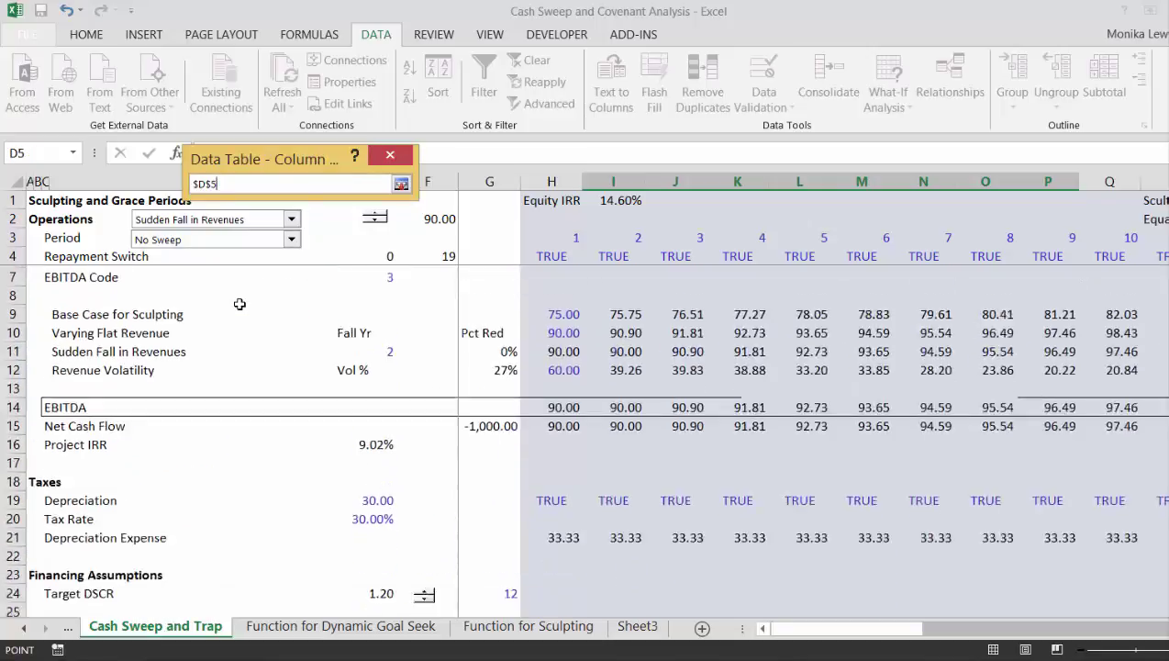
pyautogui.press('Down')
pyautogui.press('Down')
pyautogui.press('Down')
pyautogui.press('Down')
pyautogui.press('Down')
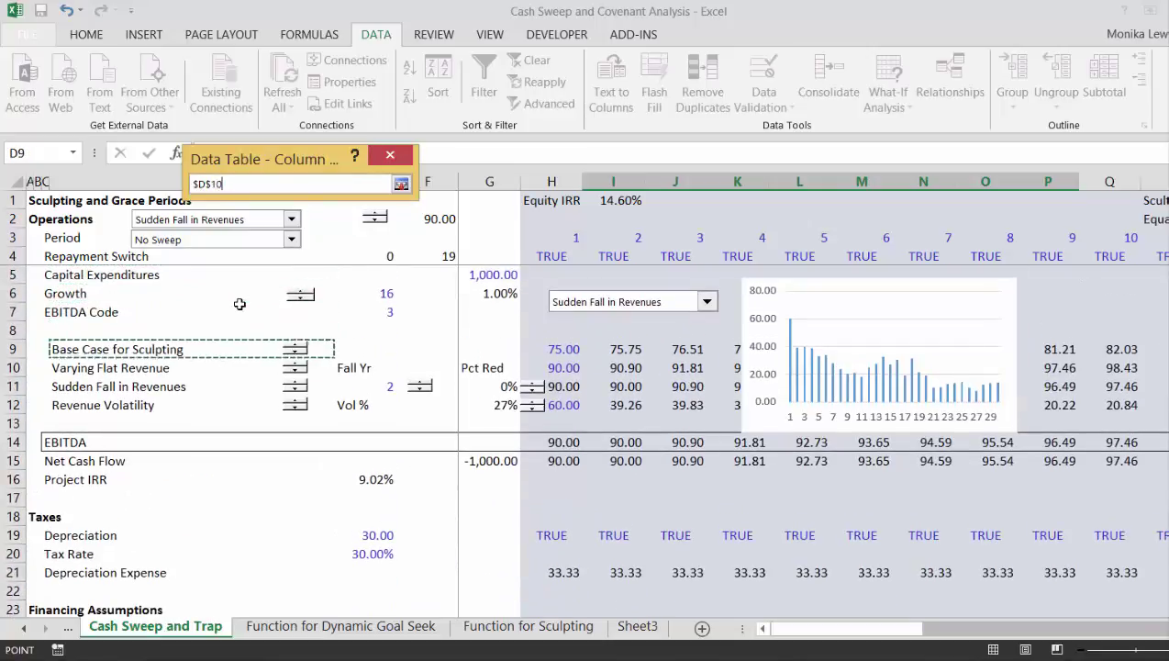
pyautogui.press('Right')
pyautogui.press('Right')
pyautogui.press('Right')
pyautogui.press('Right')
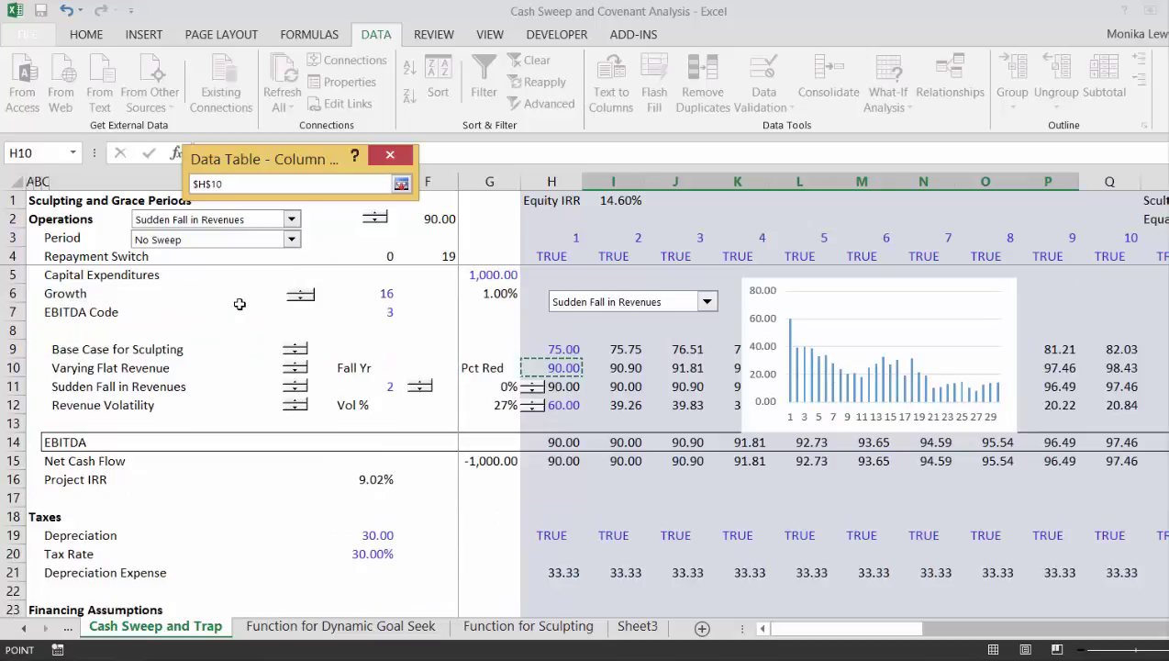
pyautogui.press('Return')
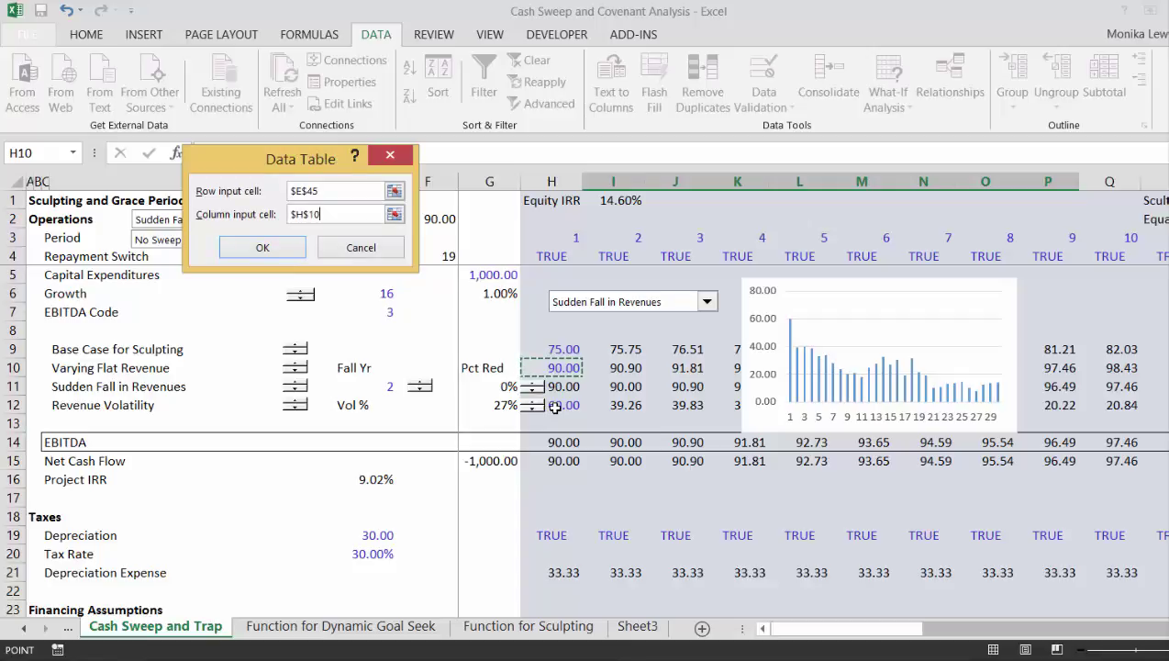
pyautogui.click(263, 248)
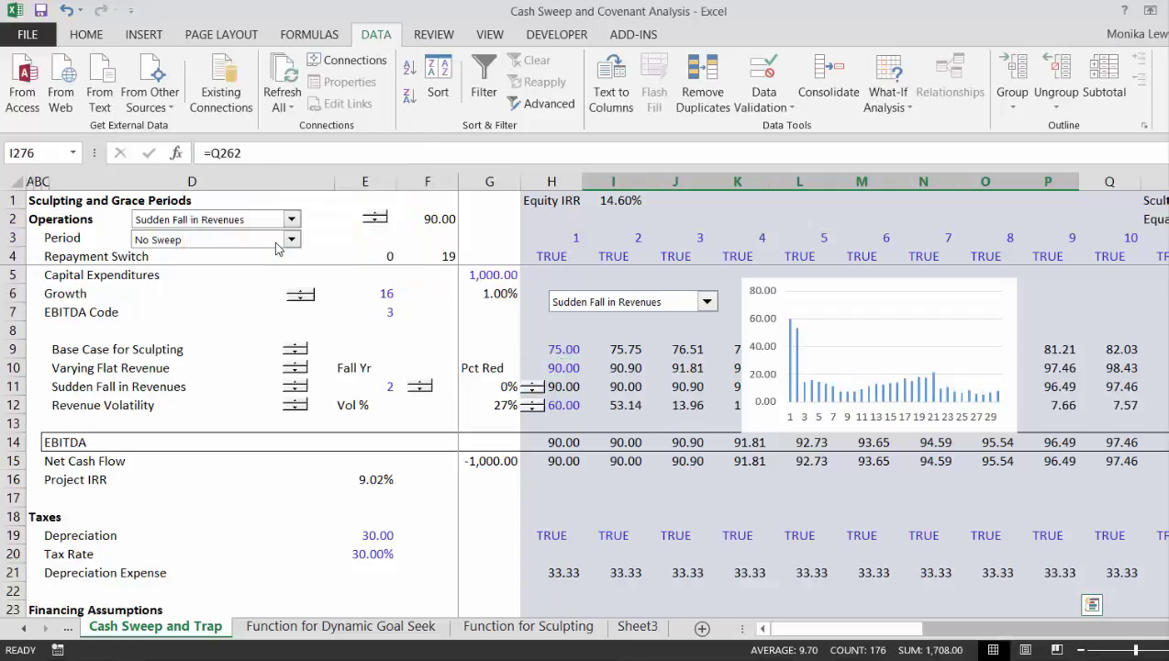
# Return to the loss table and recalculate the sheet with its Calculate button.
pyautogui.click(561, 527)
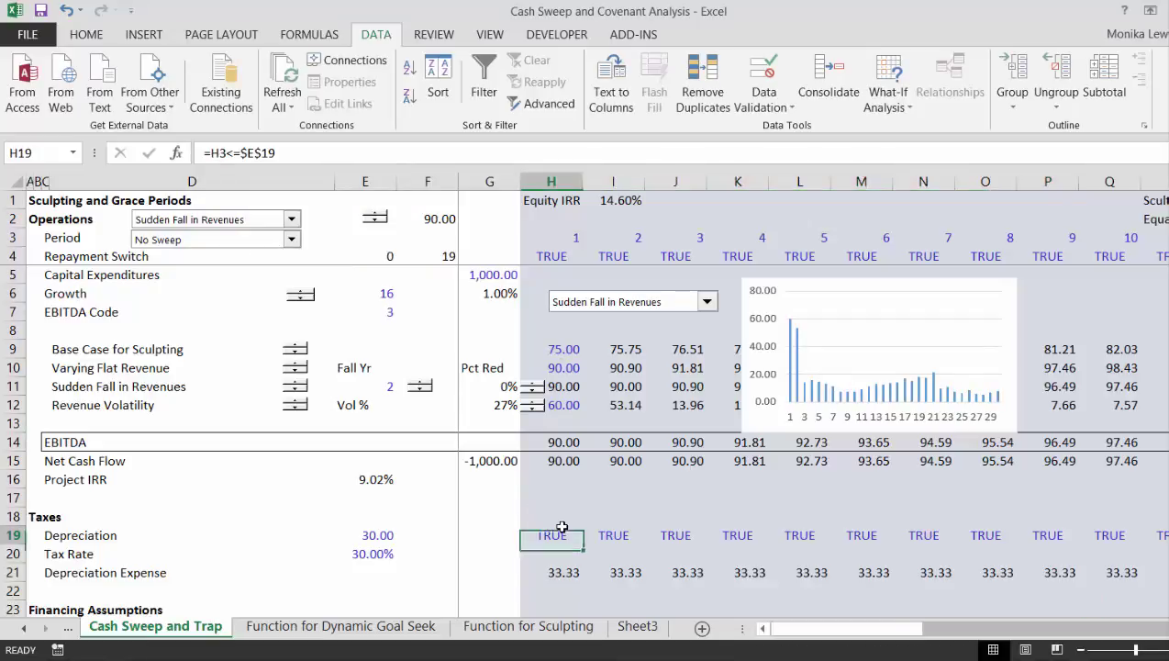
pyautogui.press('pagedown')
pyautogui.press('pagedown')
pyautogui.press('pagedown')
pyautogui.press('pagedown')
pyautogui.press('pagedown')
pyautogui.press('pagedown')
pyautogui.press('pagedown')
pyautogui.press('pagedown')
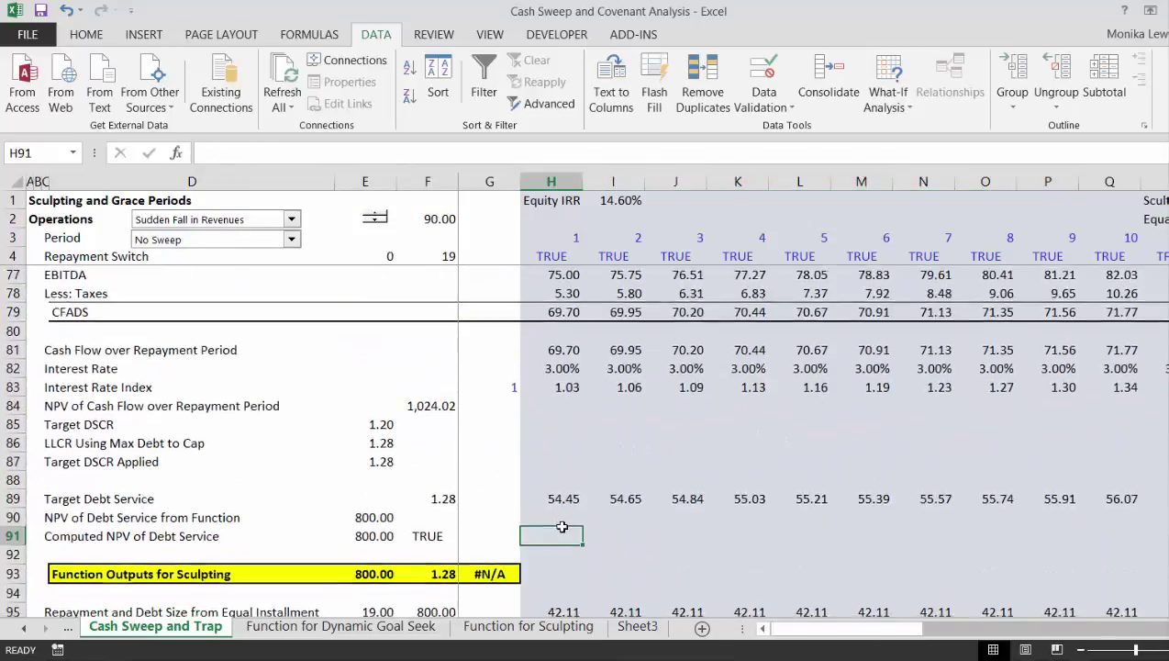
pyautogui.press('pagedown')
pyautogui.press('pagedown')
pyautogui.press('pagedown')
pyautogui.press('pagedown')
pyautogui.press('pagedown')
pyautogui.press('pagedown')
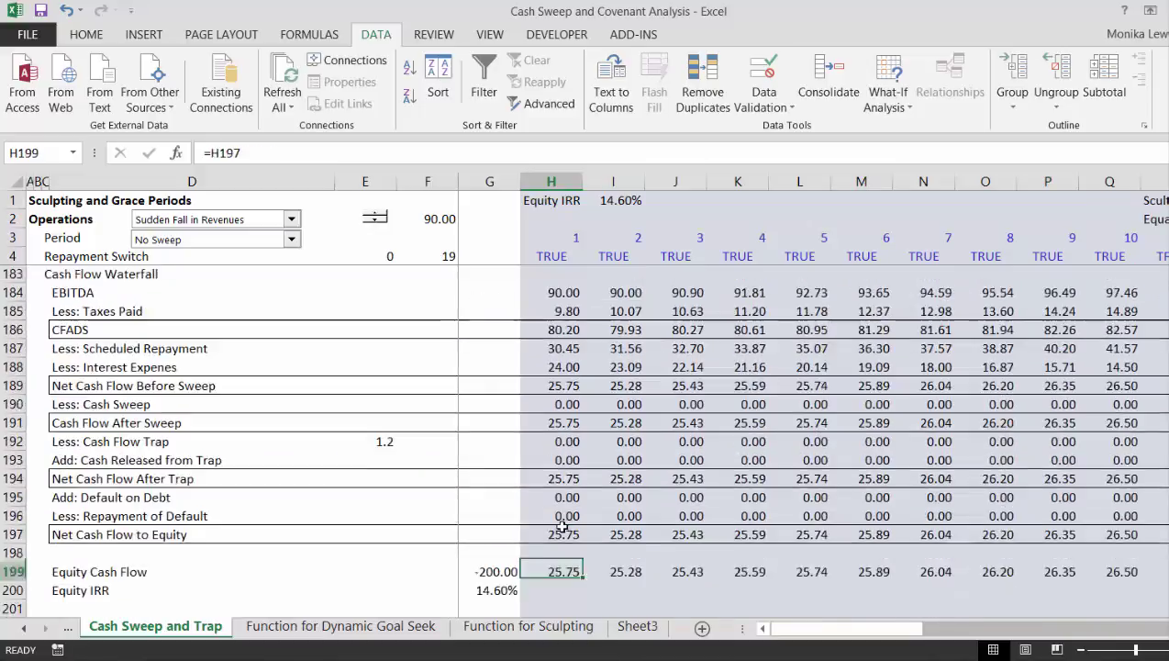
pyautogui.press('pagedown')
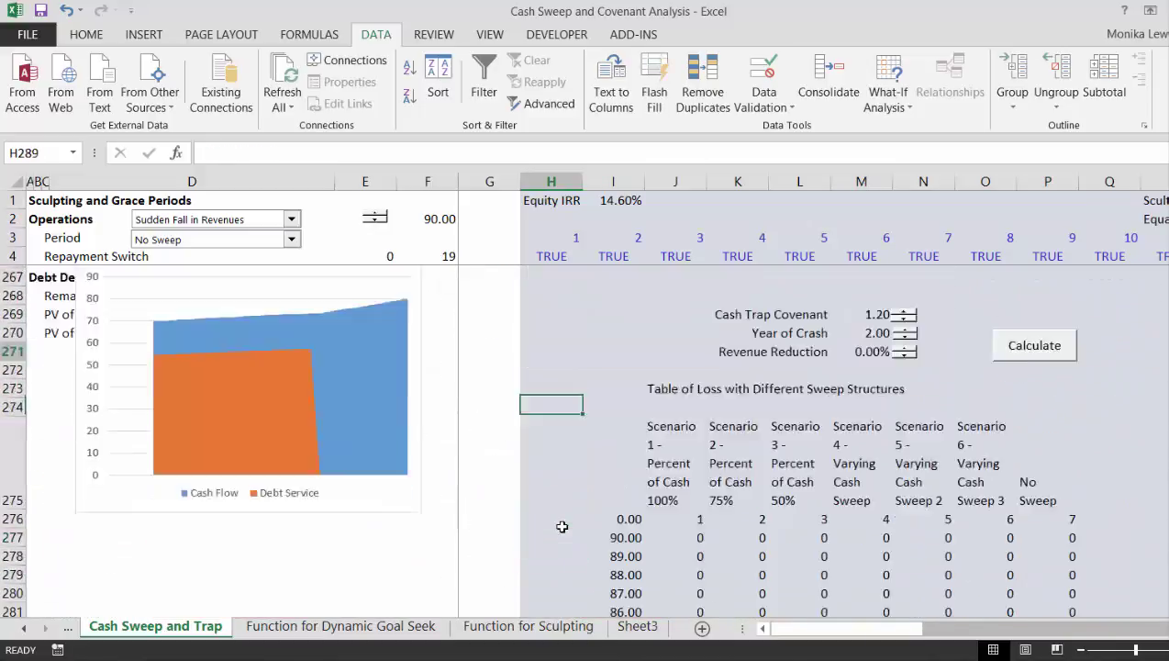
pyautogui.press('Up')
pyautogui.press('Up')
pyautogui.press('Up')
pyautogui.press('Up')
pyautogui.press('Up')
pyautogui.press('Up')
pyautogui.press('Up')
pyautogui.press('Up')
pyautogui.press('Up')
pyautogui.press('Up')
pyautogui.press('Up')
pyautogui.press('Up')
pyautogui.press('Up')
pyautogui.press('Up')
pyautogui.press('Up')
pyautogui.press('Up')
pyautogui.press('Up')
pyautogui.press('Up')
pyautogui.press('Up')
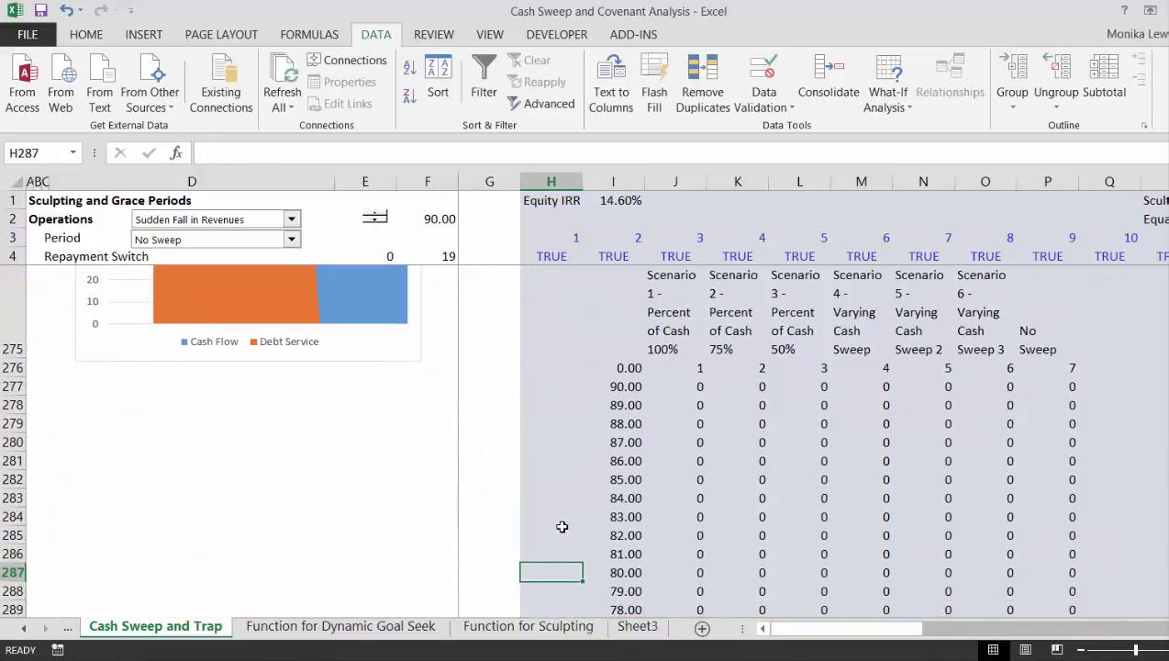
pyautogui.press('Up')
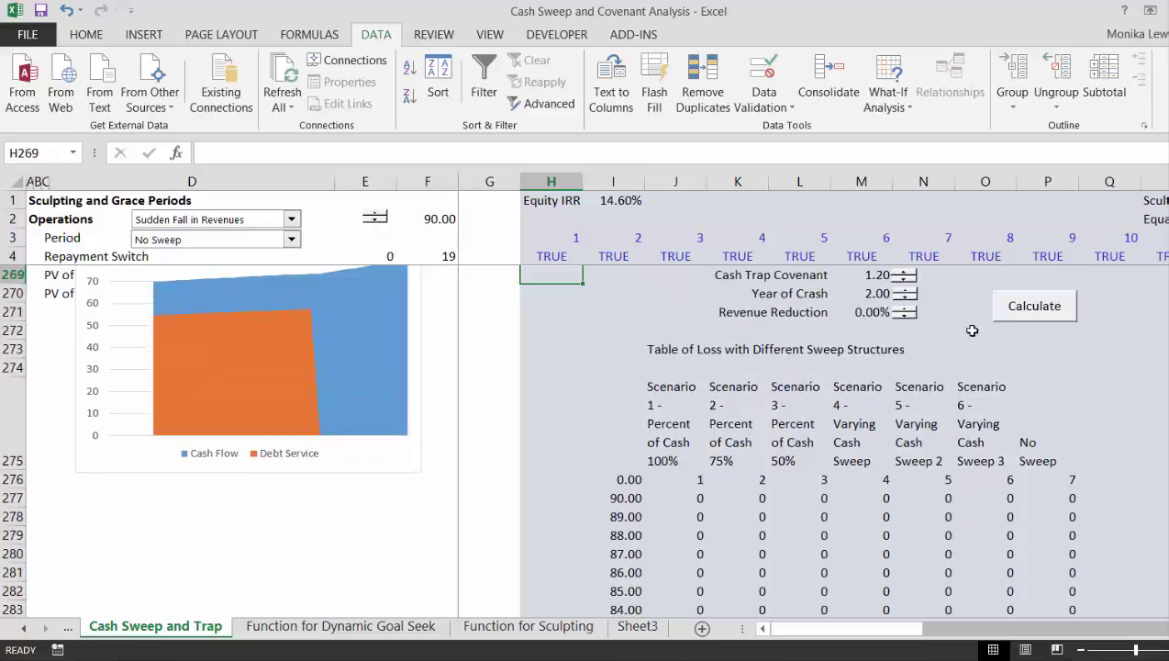
pyautogui.click(1030, 313)
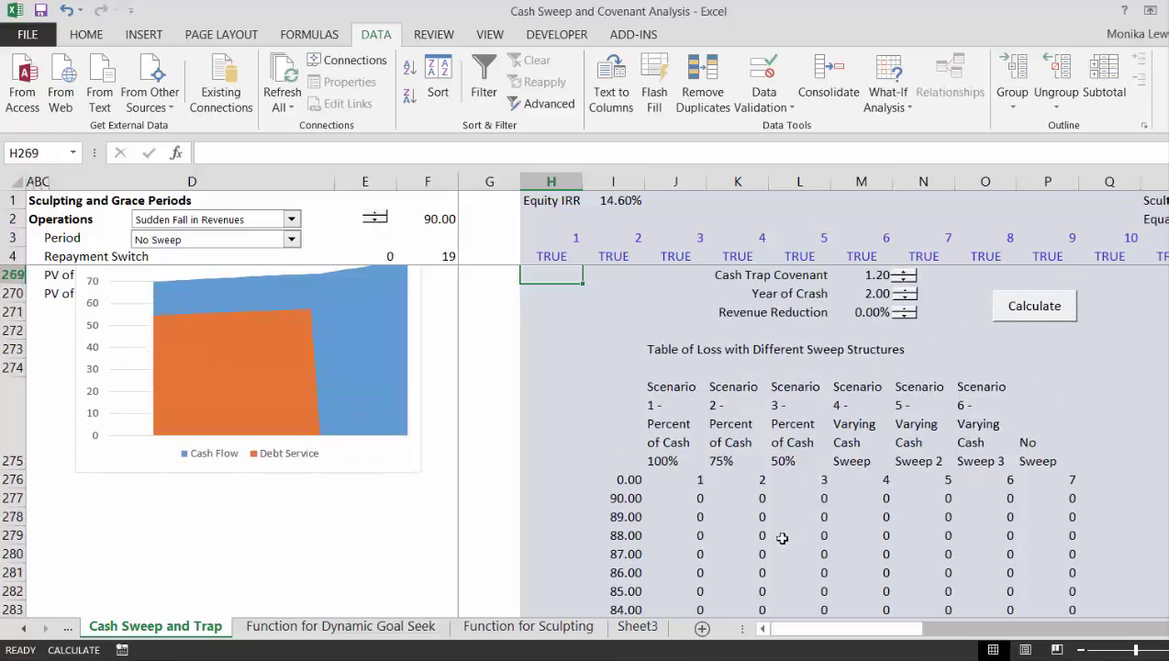
# Format the data table results in J277:P297 as numbers with thousands separators and two decimals.
pyautogui.click(705, 500)
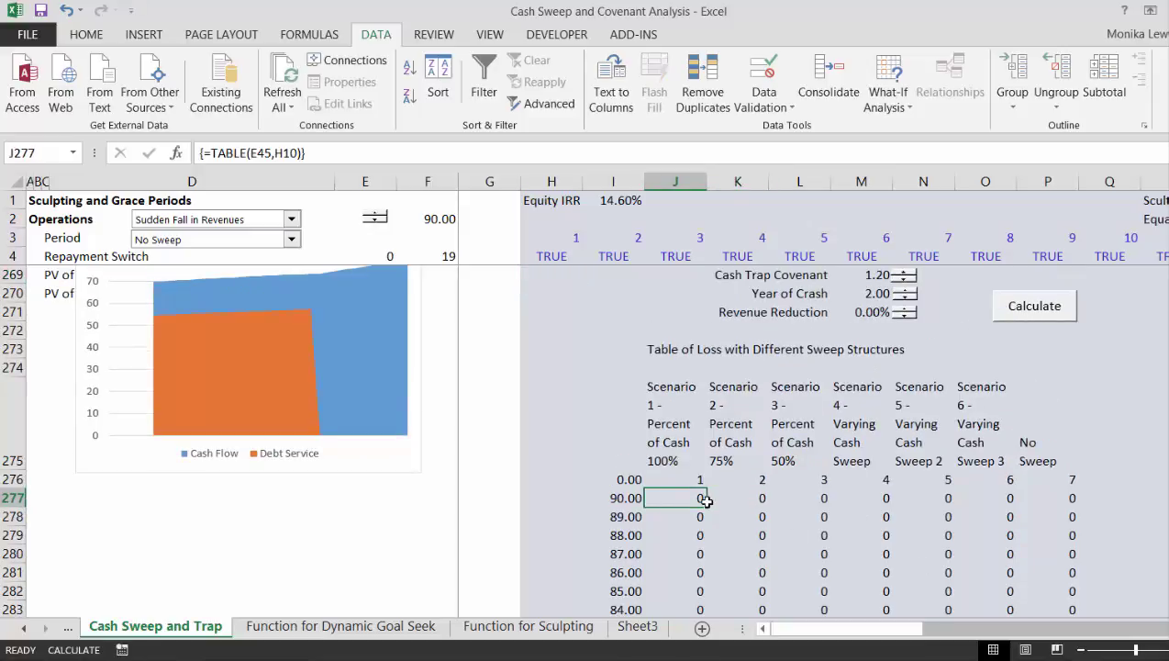
pyautogui.hotkey('ctrl', 'shift', 'Right')
pyautogui.hotkey('ctrl', 'shift', 'Down')
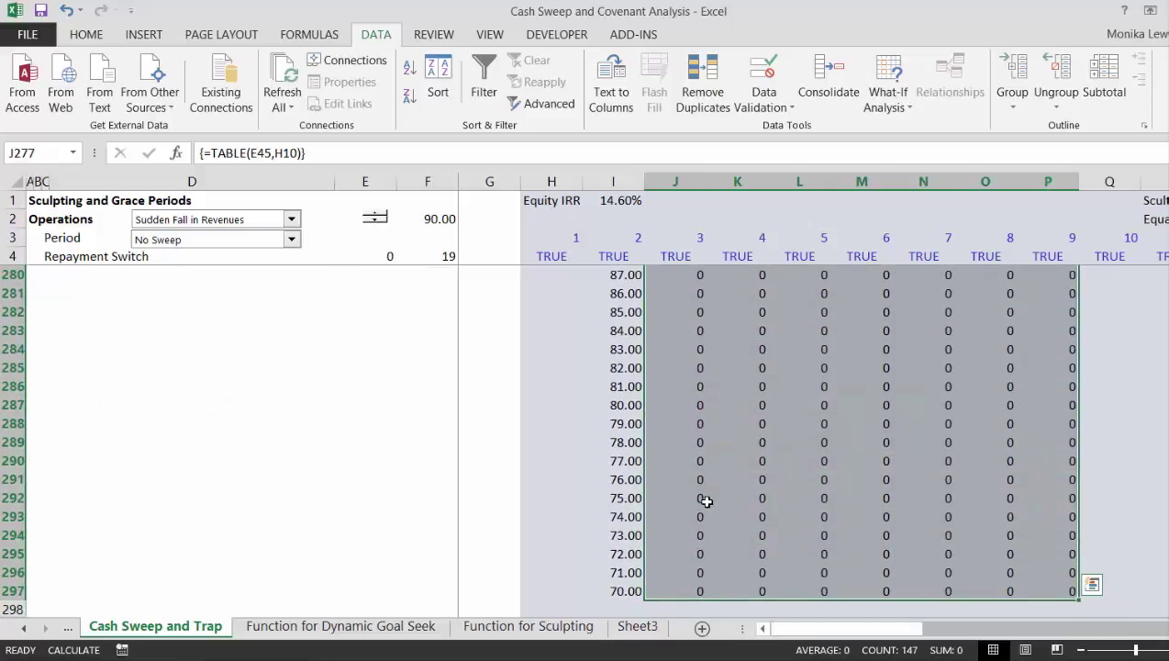
pyautogui.hotkey('ctrl', 'shift', '1')
# Change the starting revenue step to 2 by entering =I277-2 in I278 and filling it down to I297.
pyautogui.press('Up')
pyautogui.press('Down')
pyautogui.press('Down')
pyautogui.press('Left')
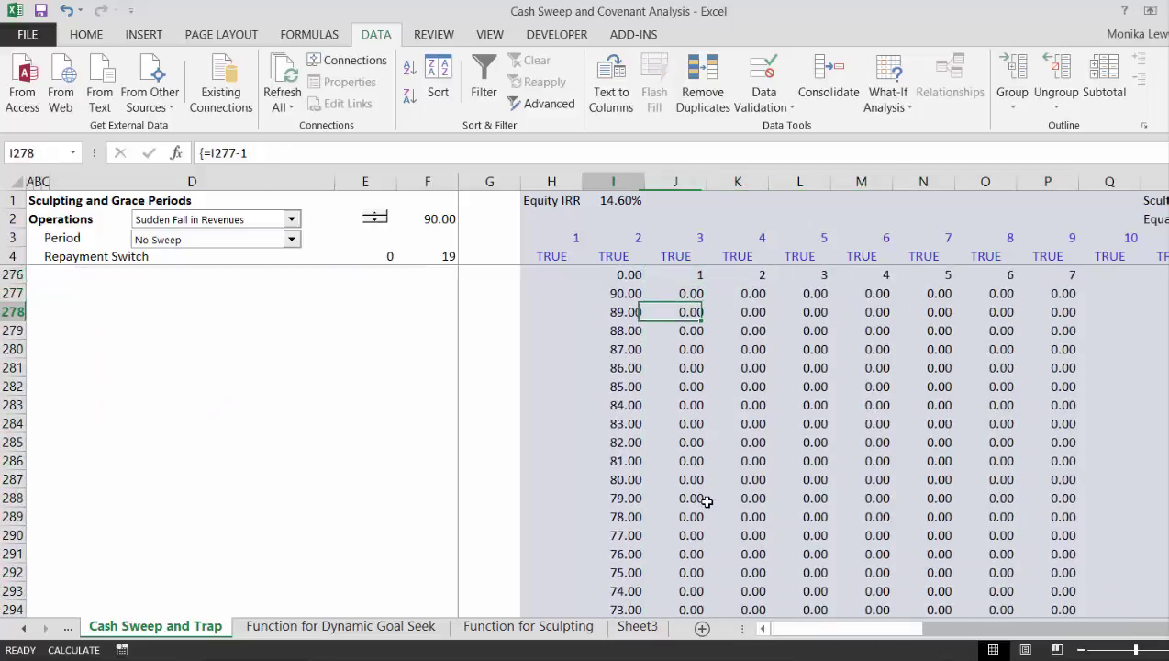
pyautogui.press('Up')
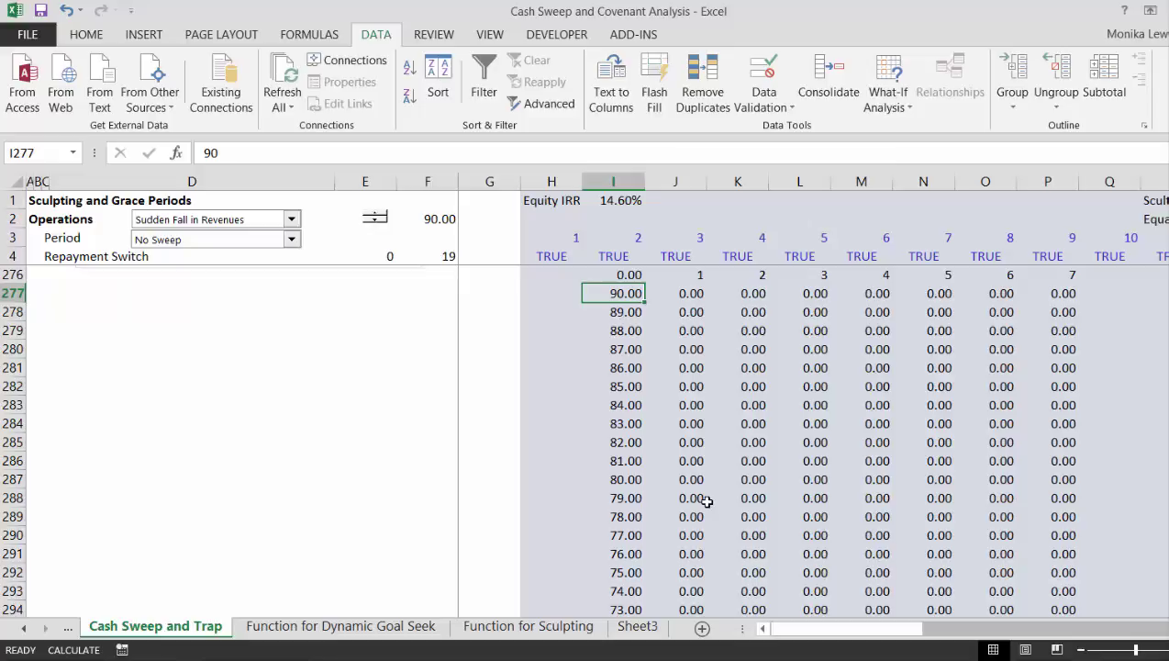
pyautogui.press('Down')
pyautogui.write('=')
pyautogui.press('Up')
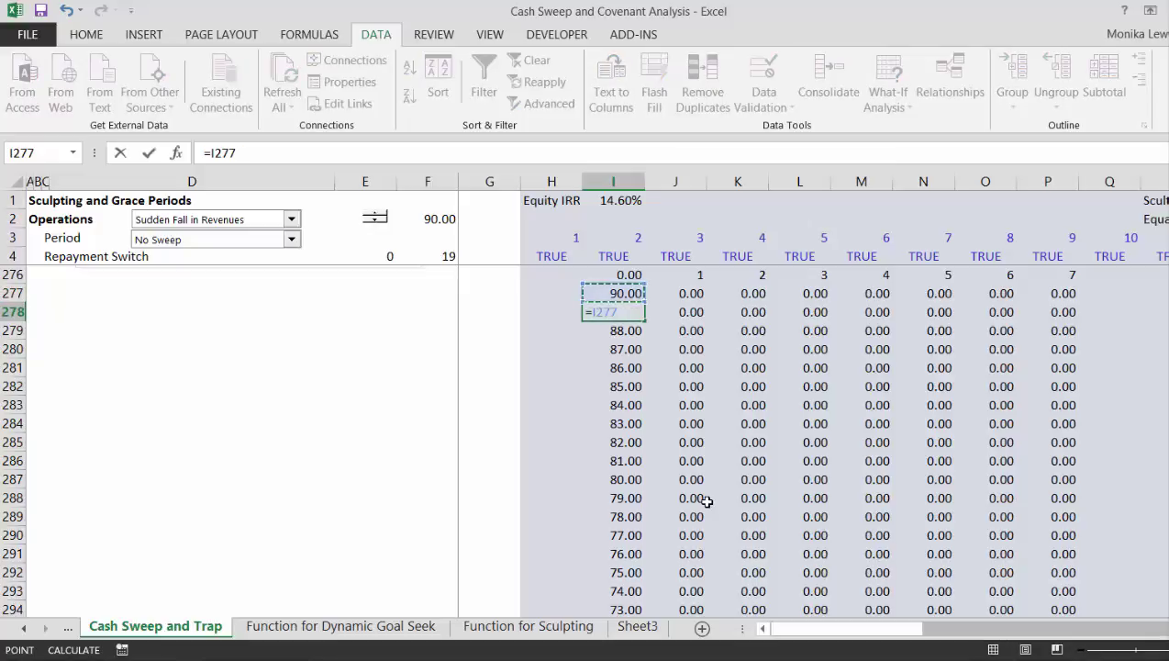
pyautogui.write('-2')
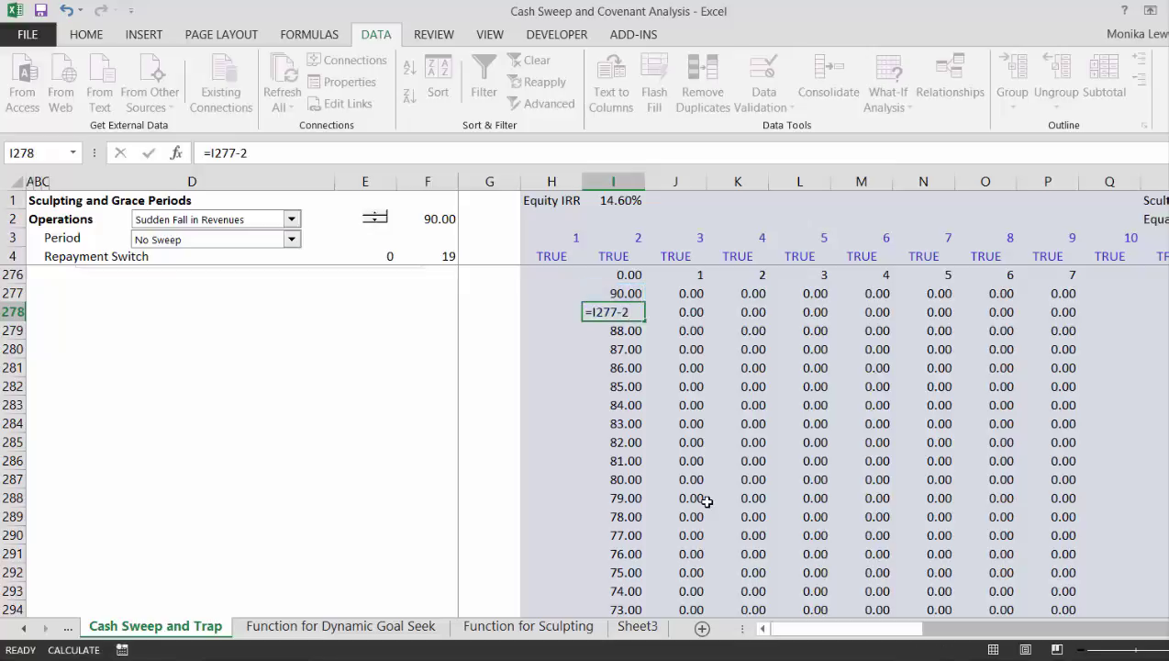
pyautogui.press('Return')
pyautogui.press('Up')
pyautogui.hotkey('ctrl', 'shift', 'Down')
pyautogui.hotkey('ctrl', 'd')
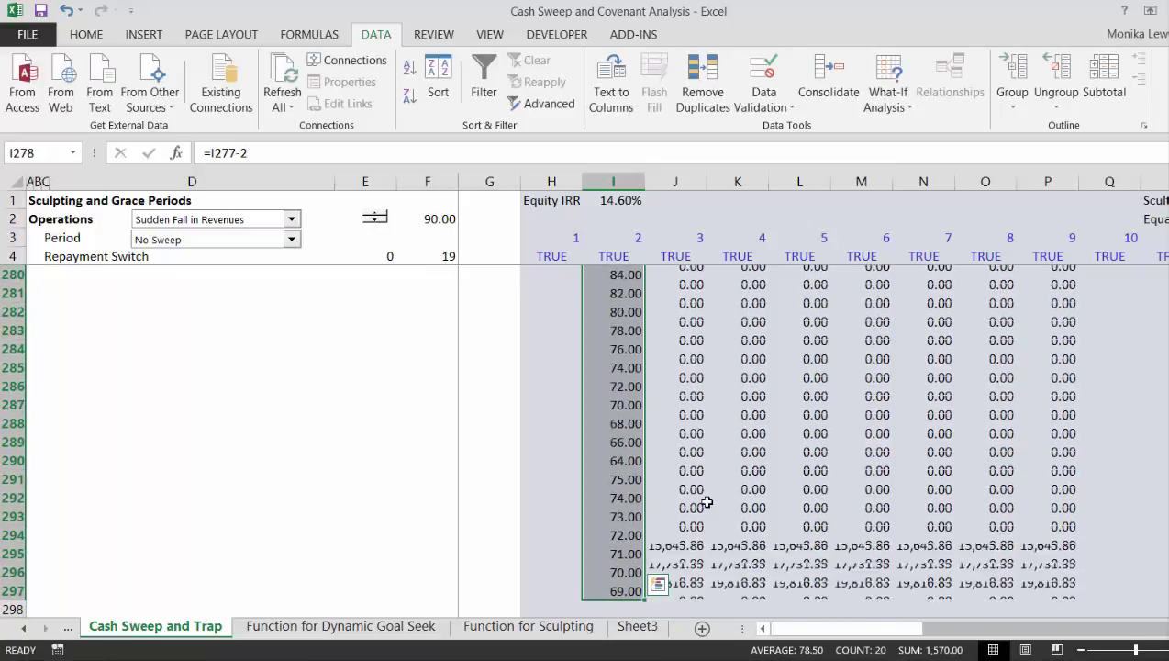
# Examine the loss results down to the lowest starting revenues in the table.
pyautogui.press('Up')
pyautogui.press('Down')
pyautogui.press('Down')
pyautogui.press('Down')
pyautogui.press('Down')
pyautogui.press('Down')
pyautogui.press('Down')
pyautogui.press('Down')
pyautogui.press('Down')
pyautogui.press('Down')
pyautogui.press('Down')
pyautogui.press('Down')
pyautogui.press('Down')
pyautogui.press('Down')
pyautogui.press('Down')
pyautogui.press('Down')
pyautogui.press('Down')
pyautogui.press('Down')
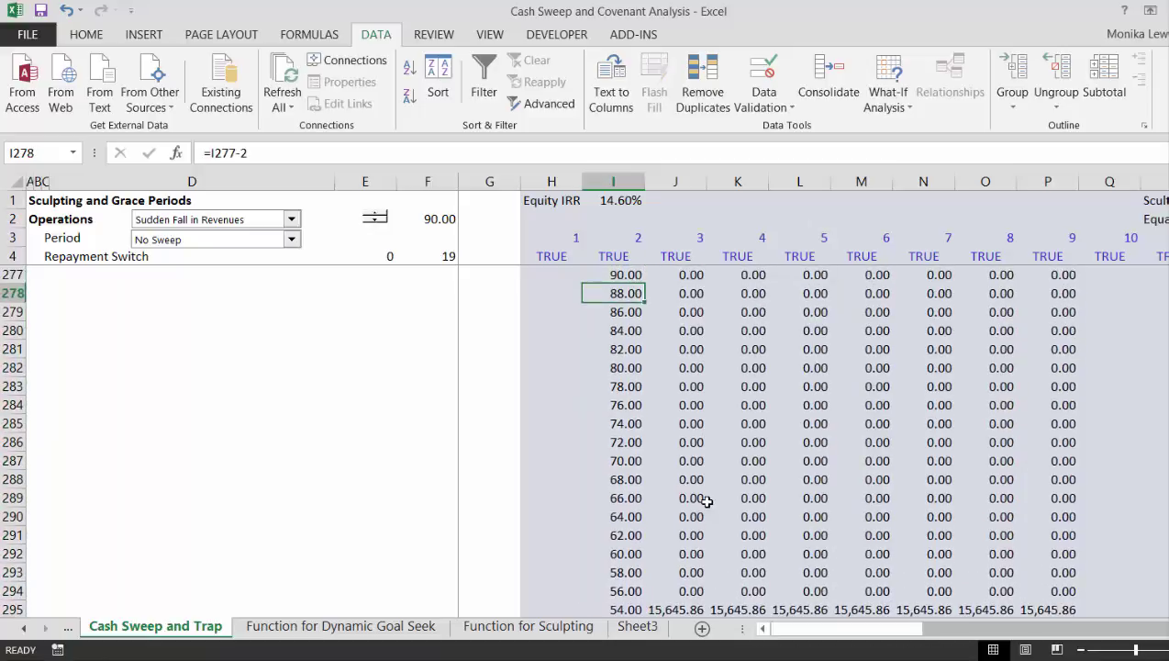
pyautogui.press('Down')
pyautogui.press('Down')
pyautogui.press('Down')
pyautogui.press('Down')
pyautogui.press('Up')
pyautogui.press('Up')
pyautogui.press('Up')
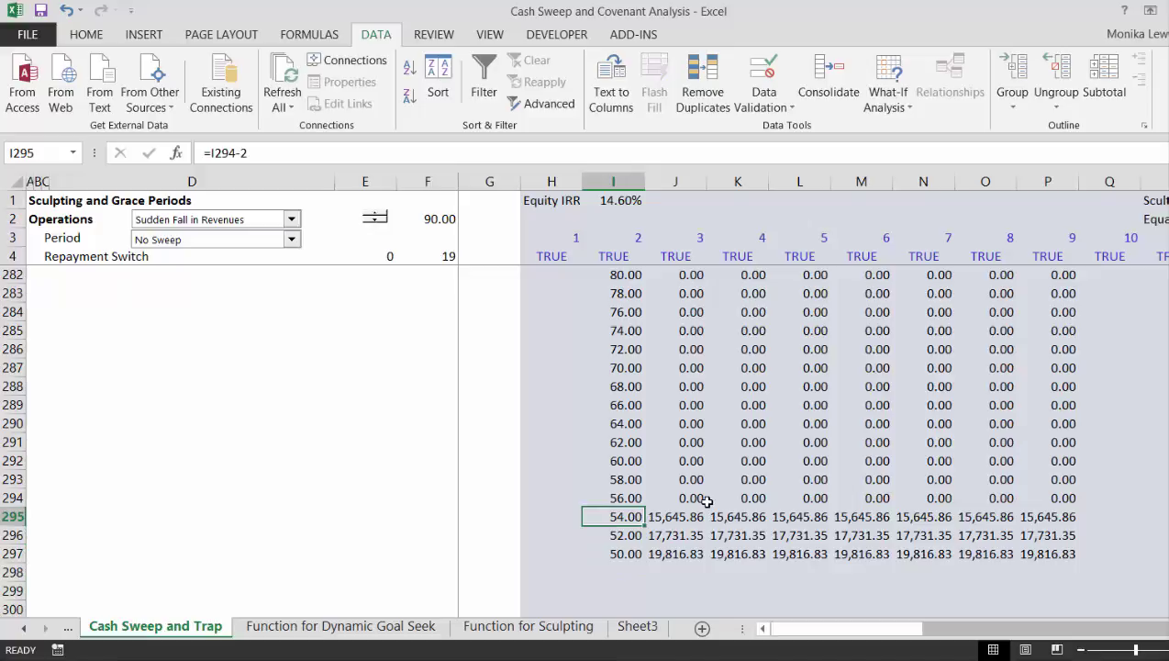
# Reduce the loss results in J277:P297 to zero decimal places.
pyautogui.press('Right')
pyautogui.hotkey('ctrl', 'Up')
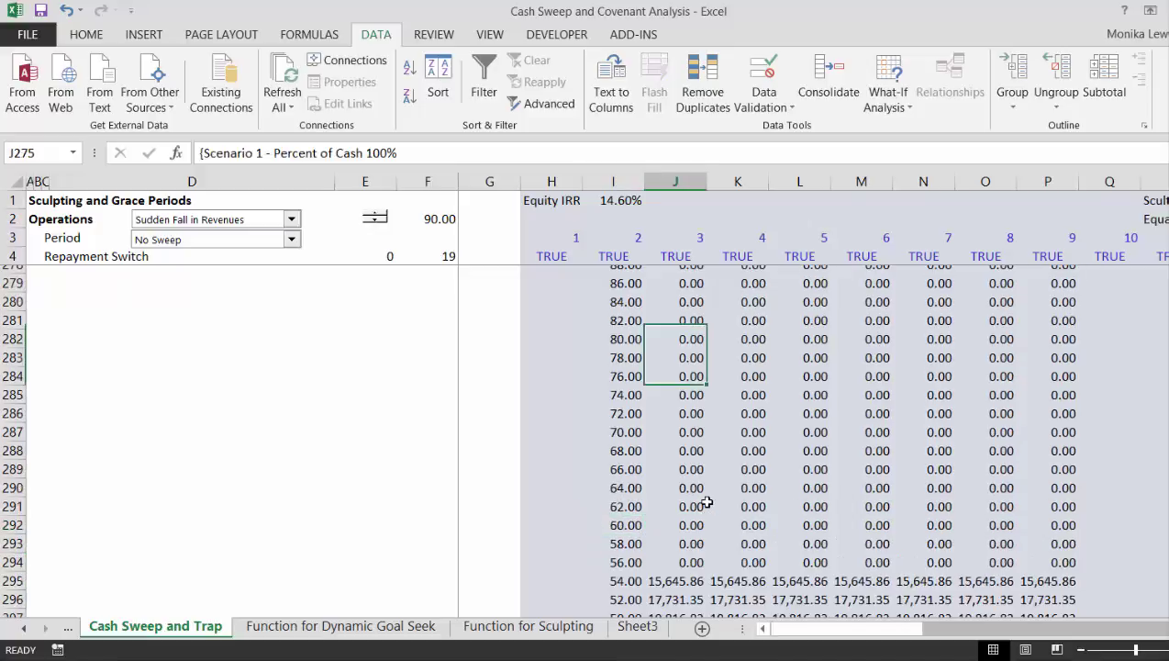
pyautogui.press('Down')
pyautogui.press('Down')
pyautogui.hotkey('ctrl', 'shift', 'Right')
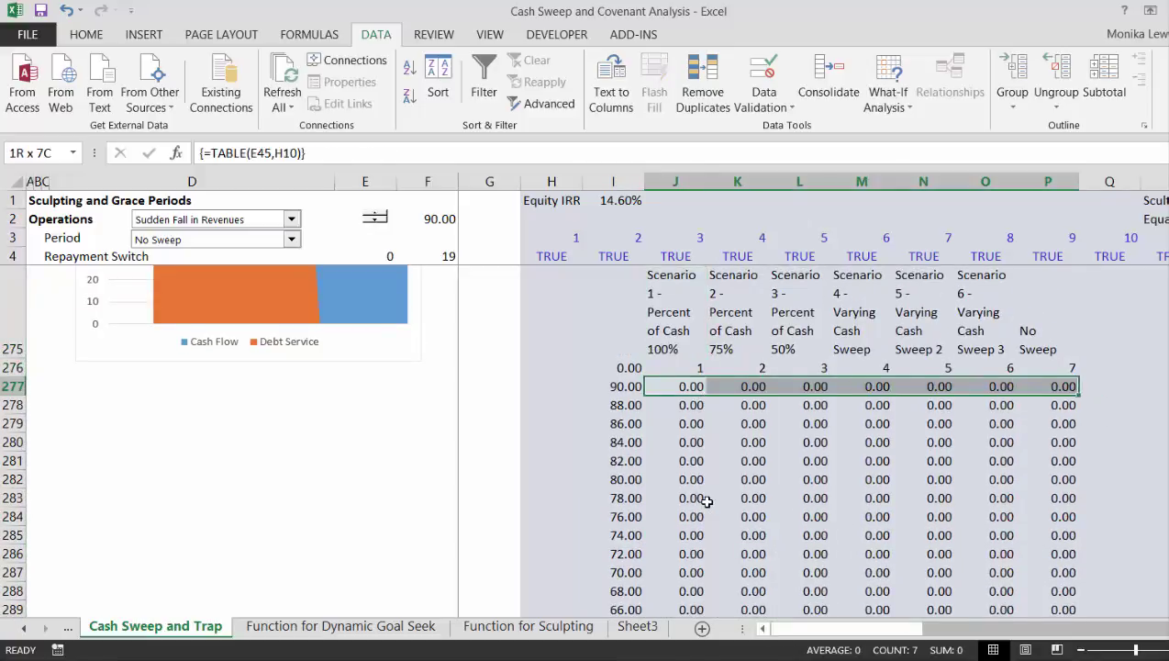
pyautogui.hotkey('ctrl', 'shift', 'Down')
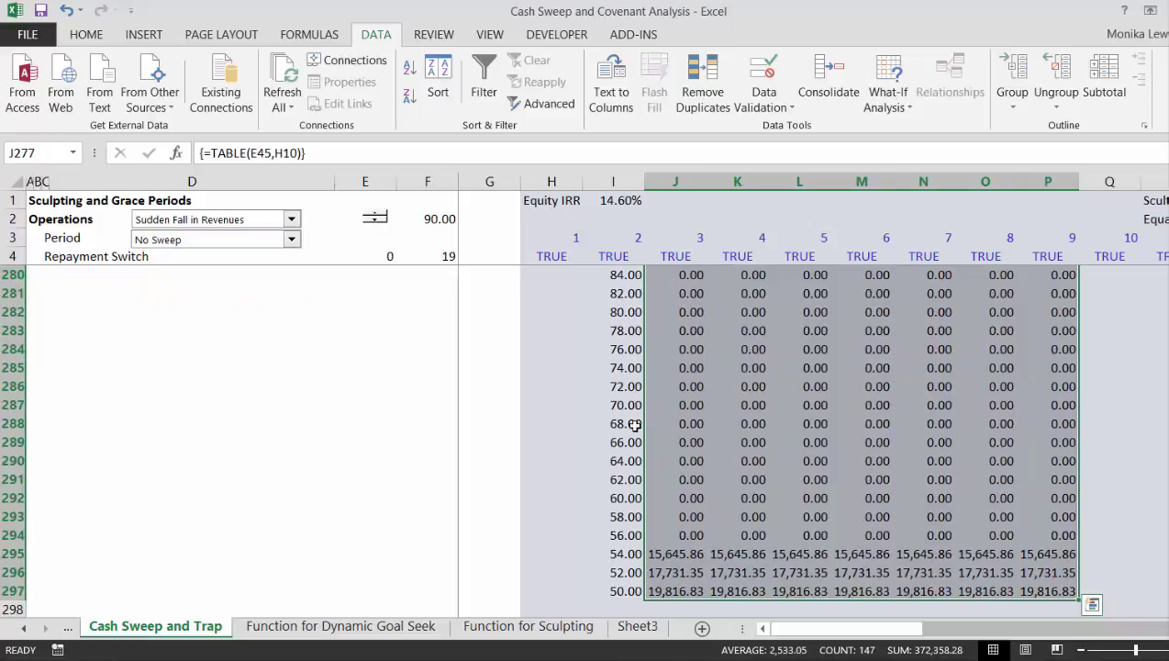
pyautogui.click(105, 41)
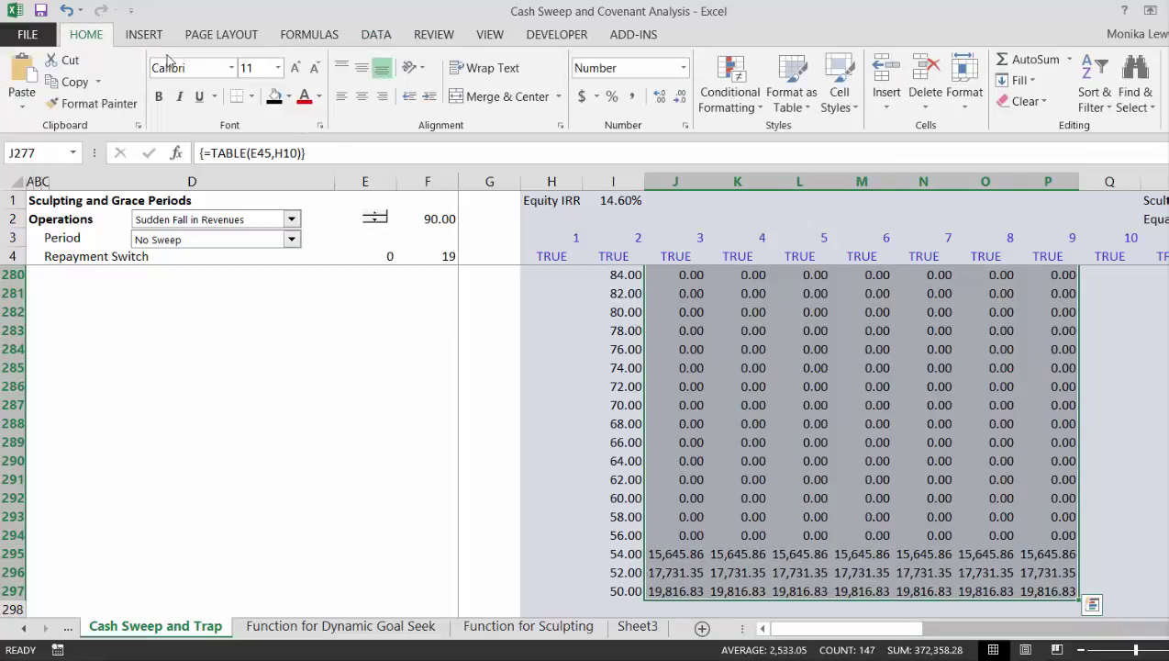
pyautogui.click(680, 97)
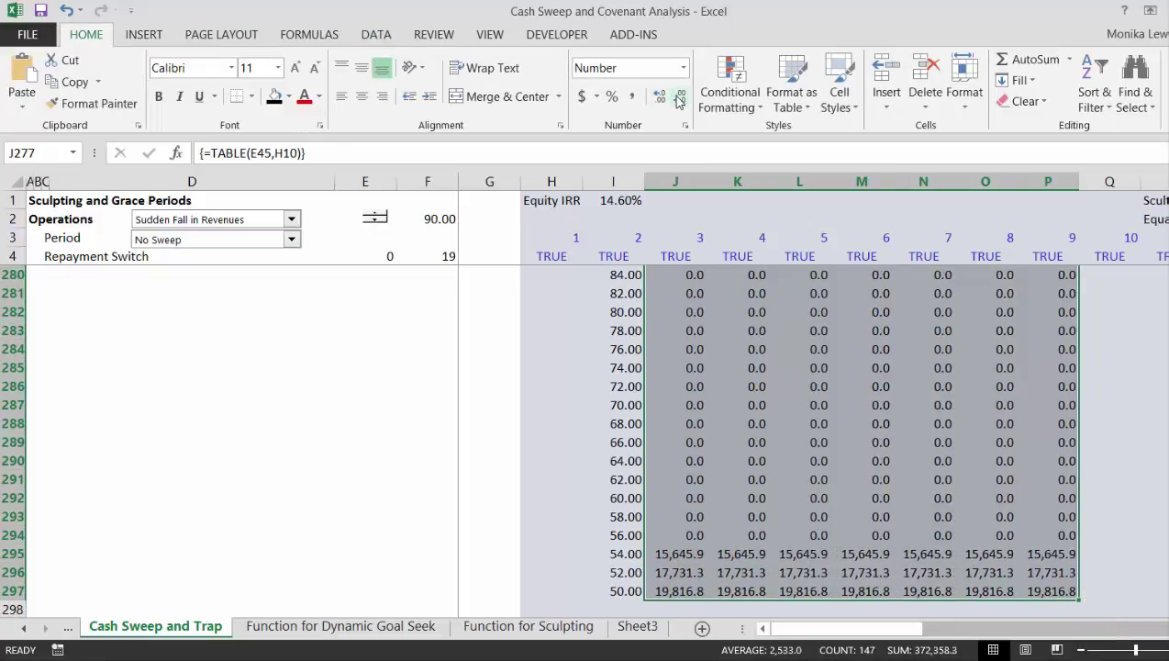
pyautogui.click(680, 97)
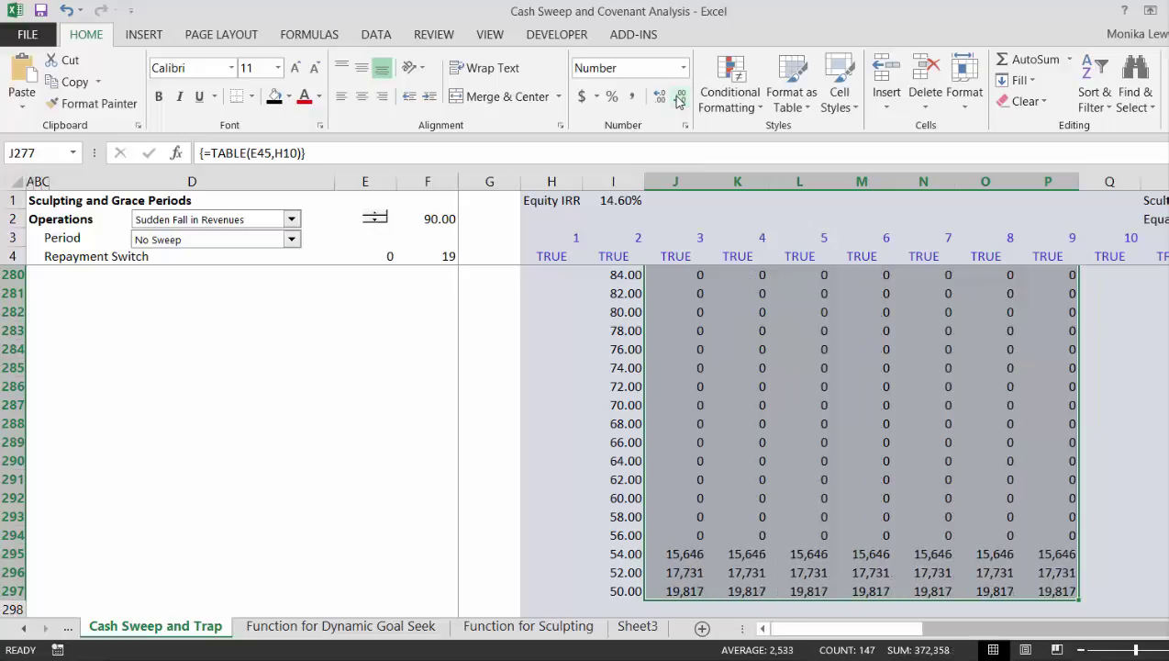
# Raise the Revenue Reduction above the loss table to 60% with its spinner and recalculate the workbook.
pyautogui.click(587, 446)
pyautogui.press('Up')
pyautogui.press('Up')
pyautogui.press('Up')
pyautogui.press('Up')
pyautogui.press('Up')
pyautogui.press('Up')
pyautogui.press('Up')
pyautogui.press('Up')
pyautogui.press('Up')
pyautogui.press('Up')
pyautogui.press('Up')
pyautogui.press('Up')
pyautogui.press('Up')
pyautogui.press('Up')
pyautogui.press('Up')
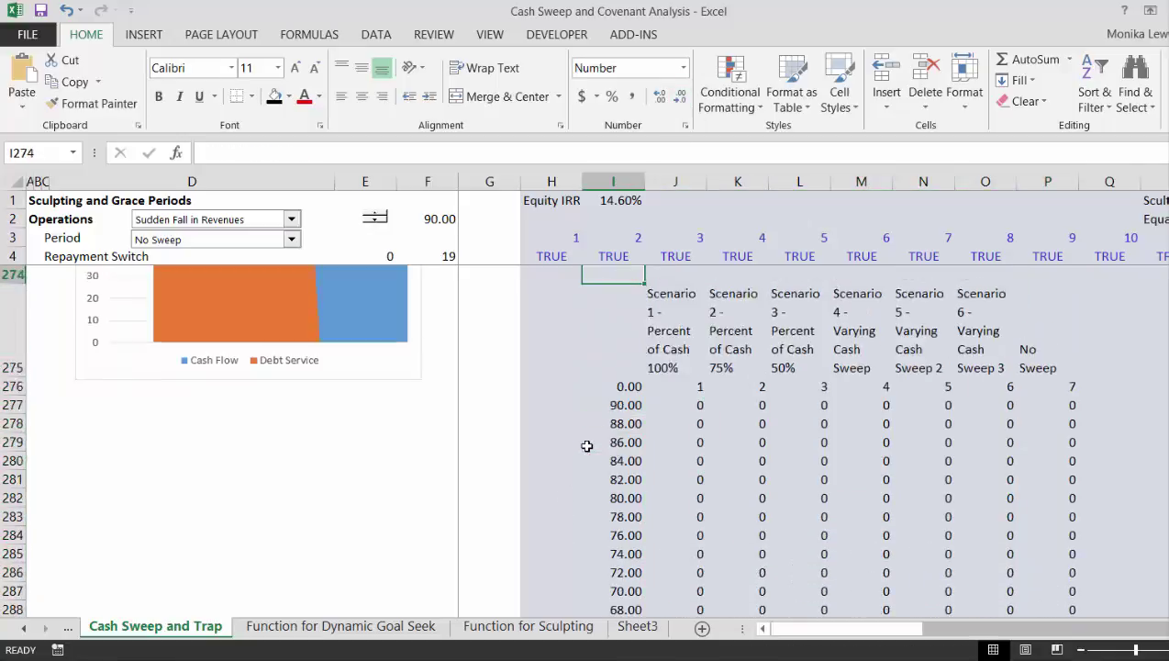
pyautogui.press('Up')
pyautogui.press('Up')
pyautogui.press('Up')
pyautogui.press('Up')
pyautogui.press('Up')
pyautogui.press('Up')
pyautogui.press('Up')
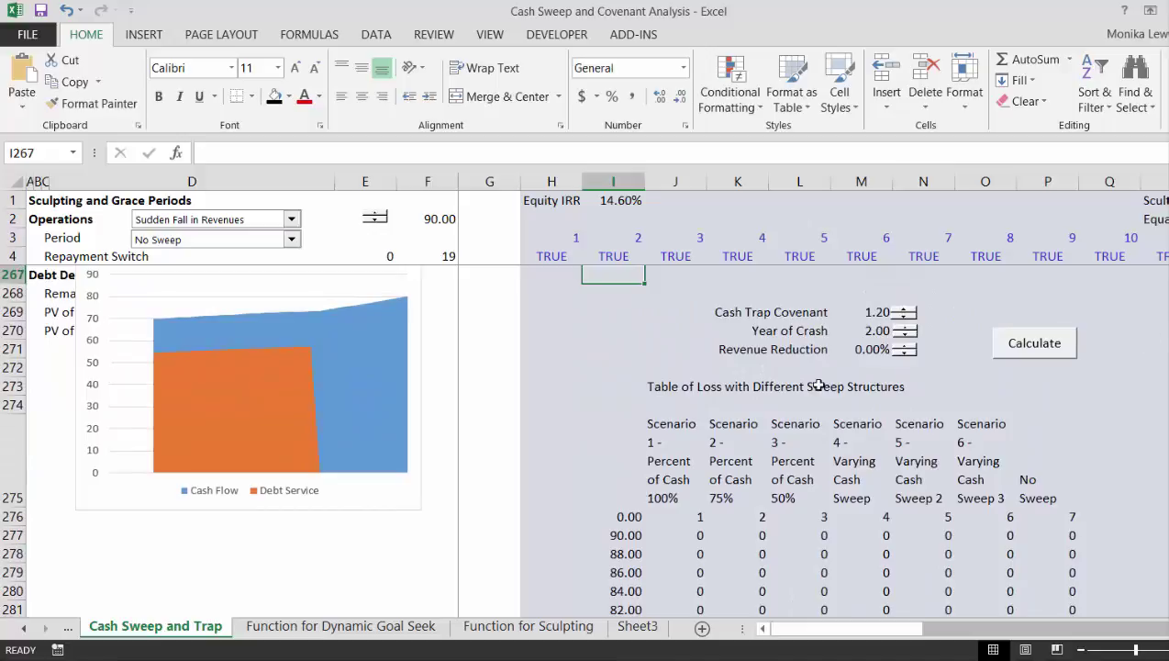
pyautogui.click(903, 351)
pyautogui.click(902, 351)
pyautogui.click(903, 352)
pyautogui.click(902, 351)
pyautogui.click(903, 352)
pyautogui.click(903, 351)
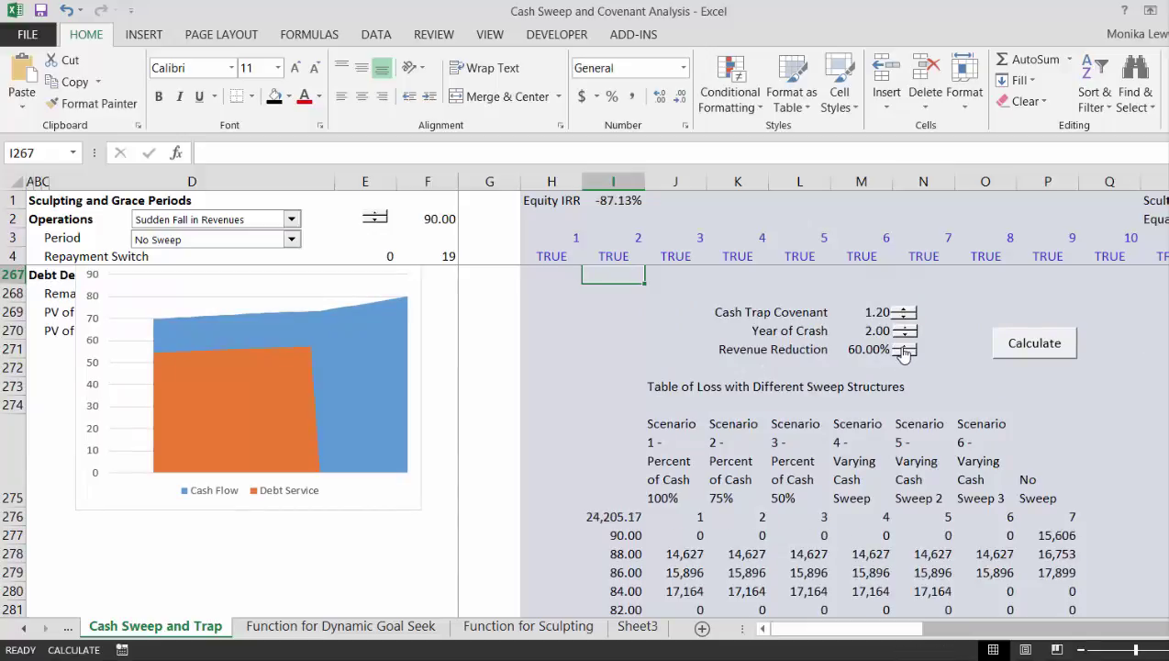
pyautogui.press('F9')
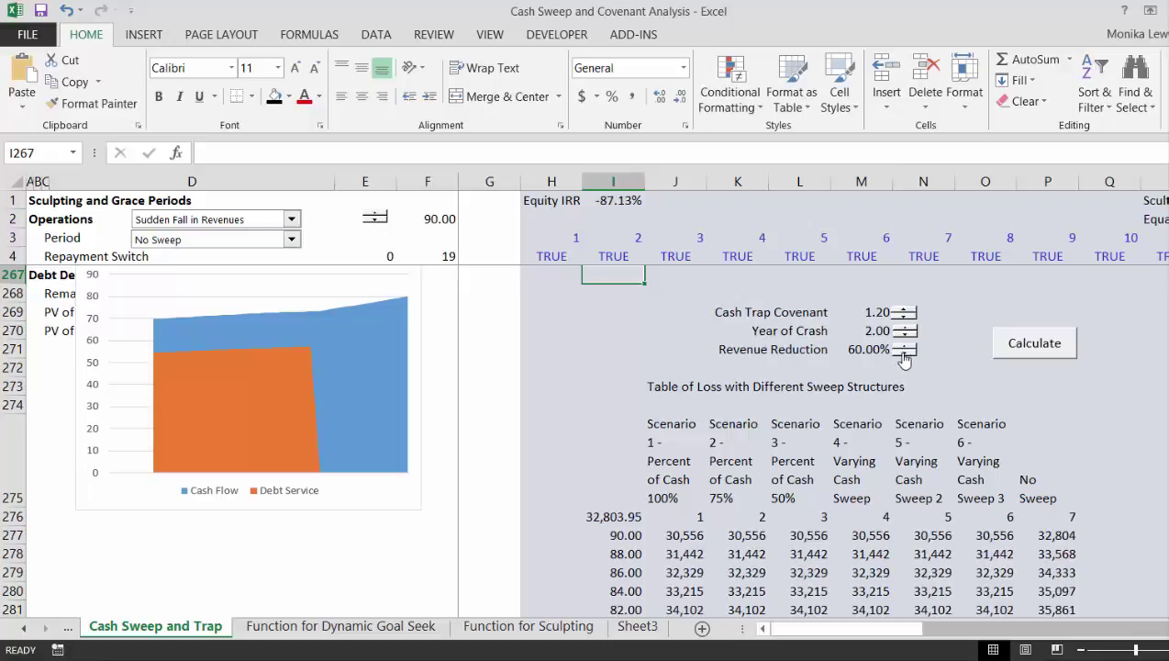
# Lower the Revenue Reduction to 50% and raise the Year of Crash to 8 with their spinners.
pyautogui.click(904, 357)
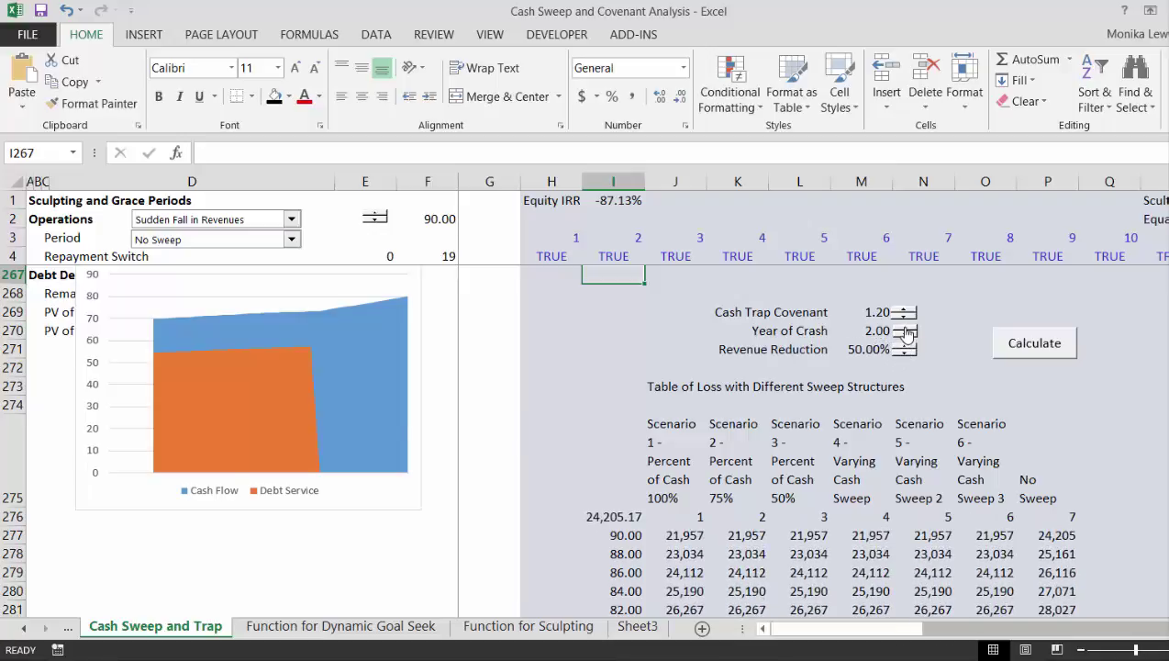
pyautogui.click(905, 328)
pyautogui.click(905, 327)
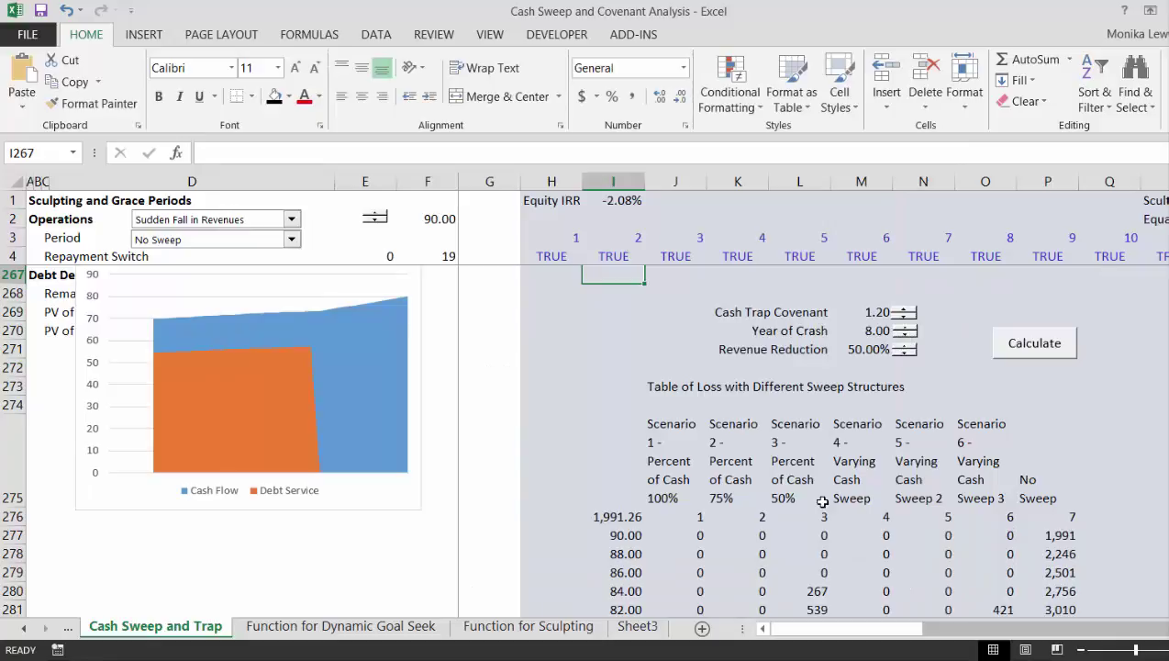
# Examine the Scenario 3 (50% sweep) losses from the 88.00 down to the 84.00 starting revenue.
pyautogui.click(822, 551)
pyautogui.press('Down')
pyautogui.press('Down')
pyautogui.press('Down')
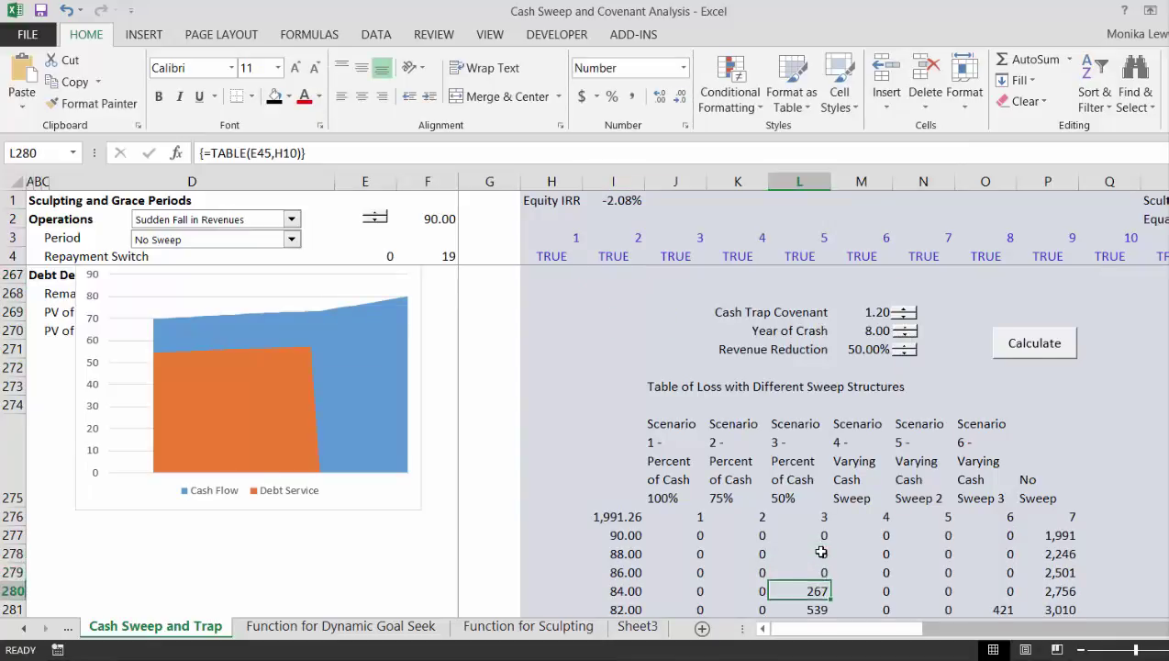
# Compare the Scenario 3 (50% sweep) losses around the 80.00 starting revenue with the other sweep scenarios and No Sweep.
pyautogui.press('Down')
pyautogui.press('Down')
pyautogui.press('Down')
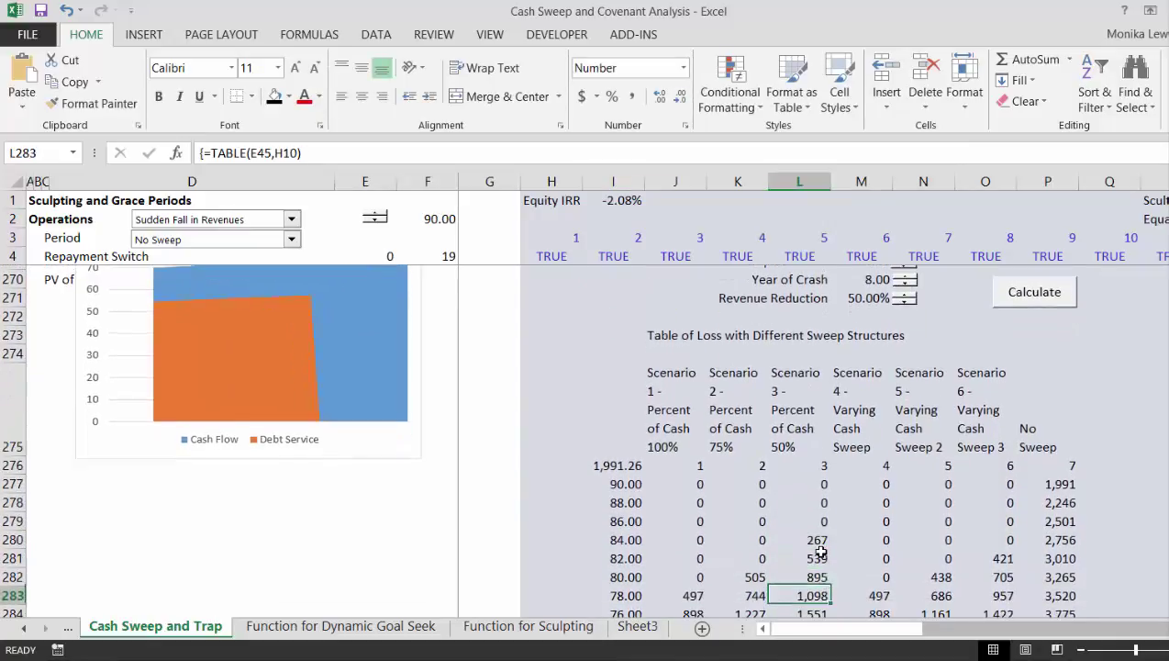
pyautogui.press('Up')
pyautogui.press('Up')
pyautogui.press('Right')
pyautogui.press('Right')
pyautogui.press('Right')
pyautogui.press('Right')
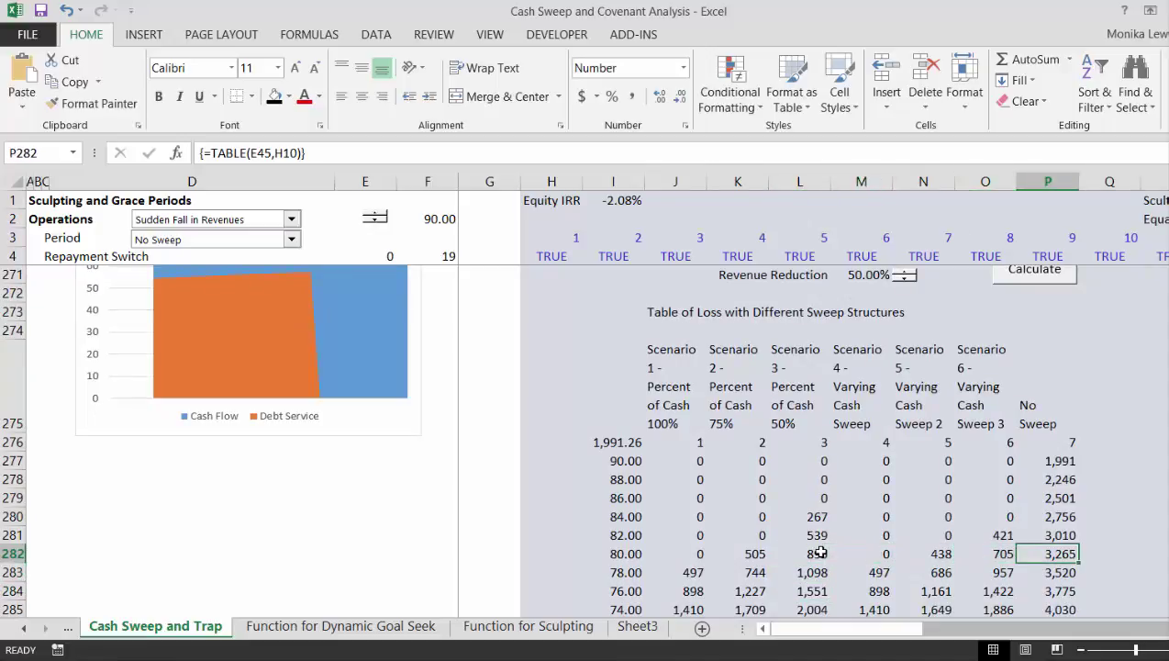
pyautogui.press('Left')
pyautogui.press('Left')
pyautogui.press('Left')
pyautogui.press('Left')
pyautogui.press('Down')
pyautogui.press('Down')
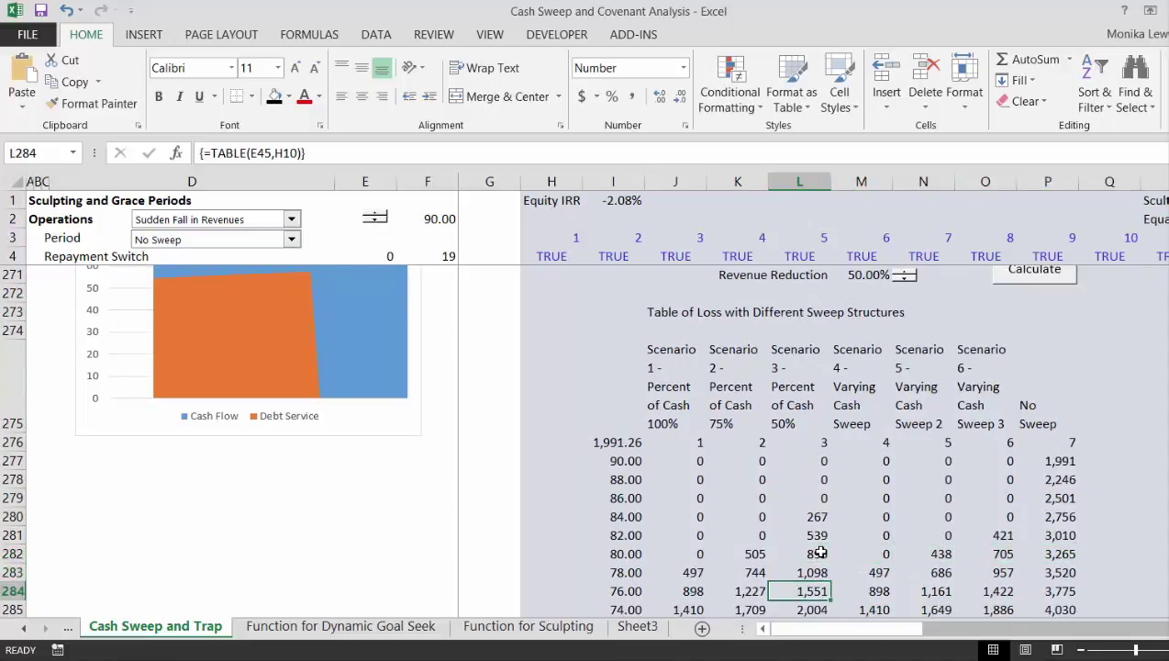
# Examine the Scenario 3 losses down to the 66.00 starting revenue and back up to the scenario headings.
pyautogui.press('Down')
pyautogui.press('Down')
pyautogui.press('Down')
pyautogui.press('Down')
pyautogui.press('Down')
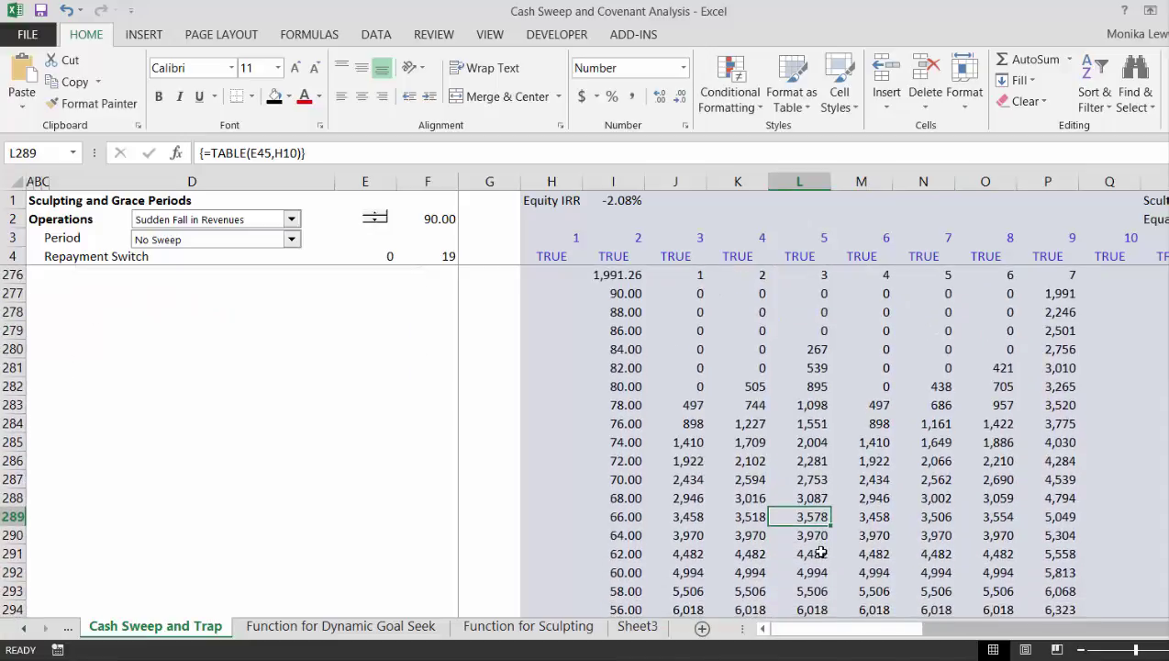
pyautogui.press('Up')
pyautogui.press('Up')
pyautogui.press('Up')
pyautogui.press('Up')
pyautogui.press('Up')
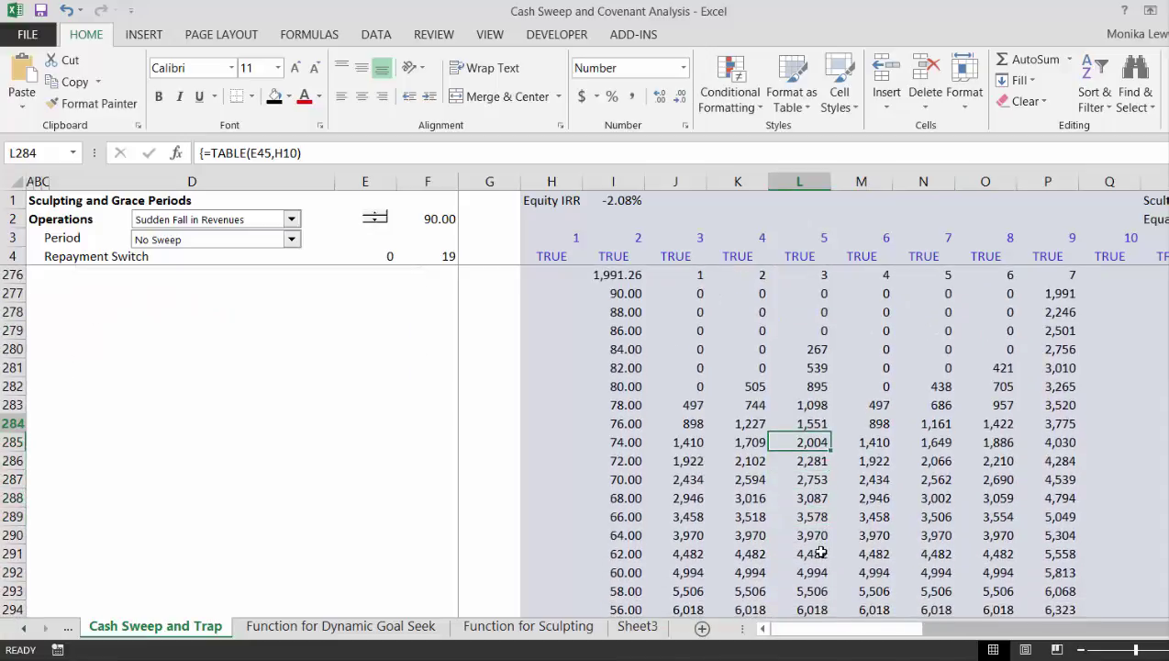
pyautogui.press('Up')
pyautogui.press('Up')
pyautogui.press('Up')
pyautogui.press('Up')
pyautogui.press('Up')
pyautogui.press('Up')
pyautogui.press('Up')
pyautogui.press('Up')
pyautogui.press('Up')
pyautogui.press('Up')
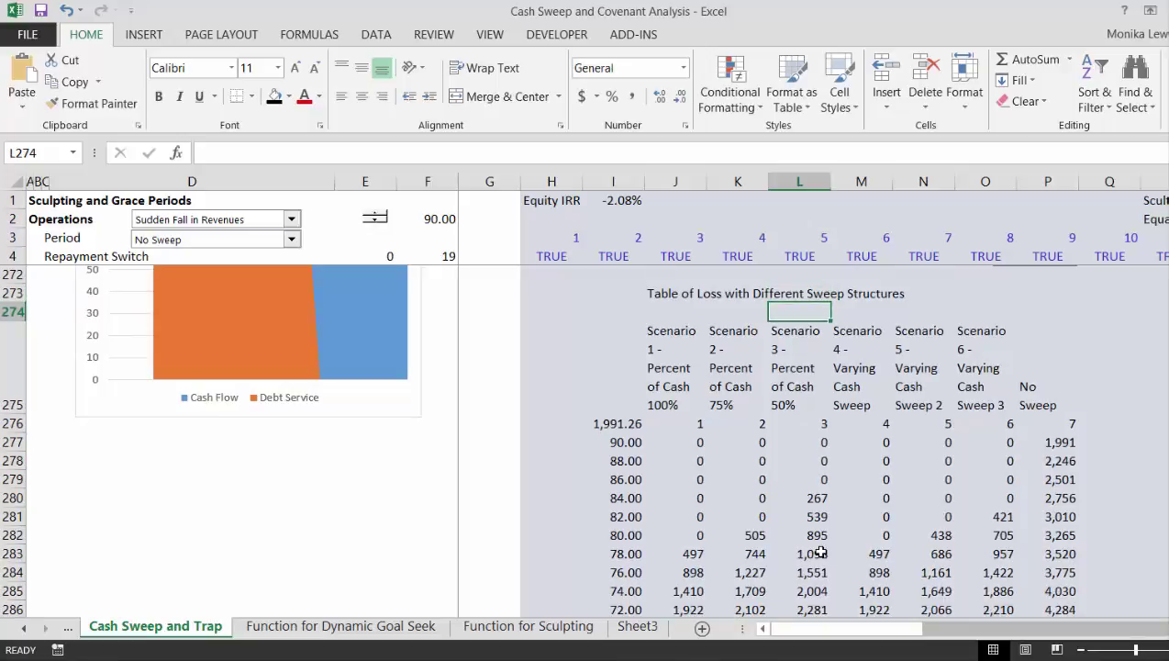
# Examine the Scenario 1 (100% sweep) losses down to the 50.00 starting revenue and back up to 84.00.
pyautogui.press('Down')
pyautogui.press('Down')
pyautogui.press('Down')
pyautogui.press('Down')
pyautogui.press('Down')
pyautogui.press('Down')
pyautogui.press('Left')
pyautogui.press('Left')
pyautogui.press('Down')
pyautogui.press('Down')
pyautogui.press('Down')
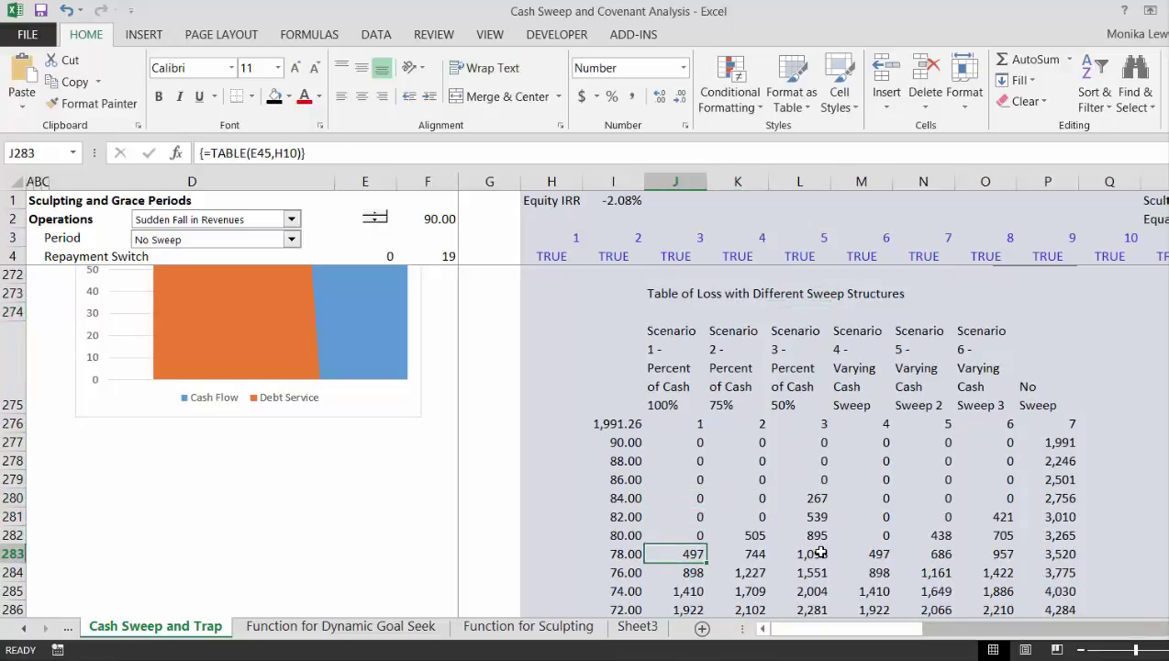
pyautogui.press('Down')
pyautogui.press('Down')
pyautogui.press('Down')
pyautogui.press('Down')
pyautogui.press('Down')
pyautogui.press('Down')
pyautogui.press('Down')
pyautogui.press('Down')
pyautogui.press('Down')
pyautogui.press('Down')
pyautogui.press('Down')
pyautogui.press('Down')
pyautogui.press('Down')
pyautogui.press('Down')
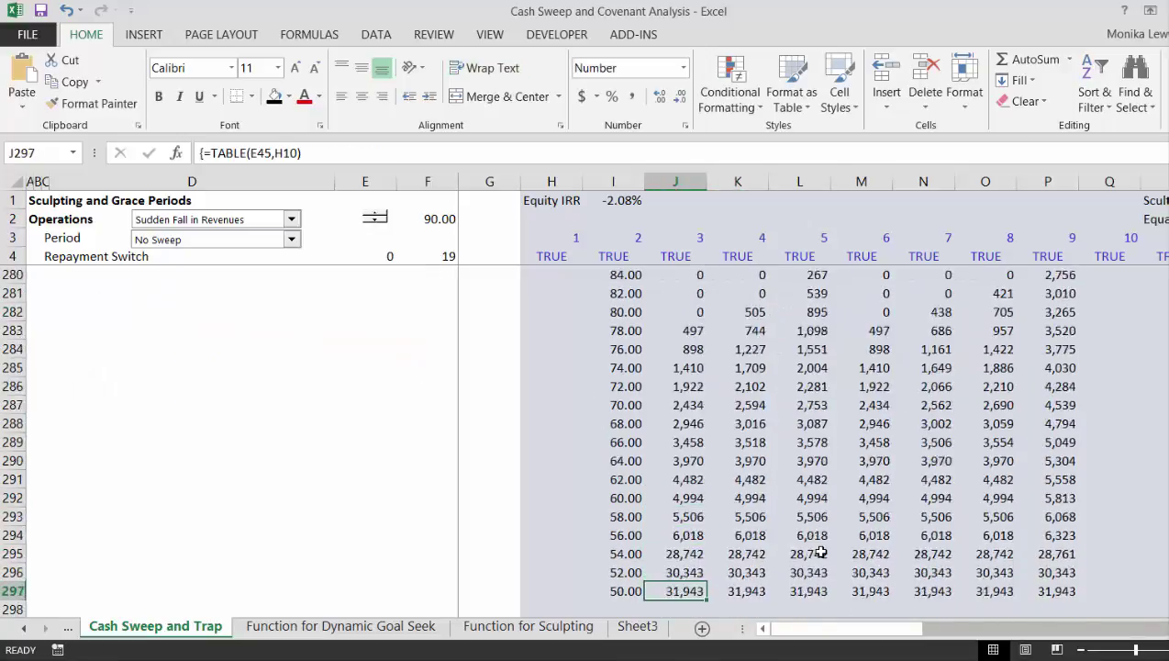
pyautogui.press('Down')
pyautogui.press('Down')
pyautogui.press('Down')
pyautogui.press('Down')
pyautogui.press('Down')
pyautogui.press('Up')
pyautogui.press('Up')
pyautogui.press('Up')
pyautogui.press('Up')
pyautogui.press('Up')
pyautogui.press('Up')
pyautogui.press('Up')
pyautogui.press('Up')
pyautogui.press('Up')
pyautogui.press('Up')
pyautogui.press('Up')
pyautogui.press('Up')
pyautogui.press('Up')
pyautogui.press('Up')
pyautogui.press('Up')
pyautogui.press('Up')
pyautogui.press('Up')
pyautogui.press('Up')
pyautogui.press('Up')
pyautogui.press('Up')
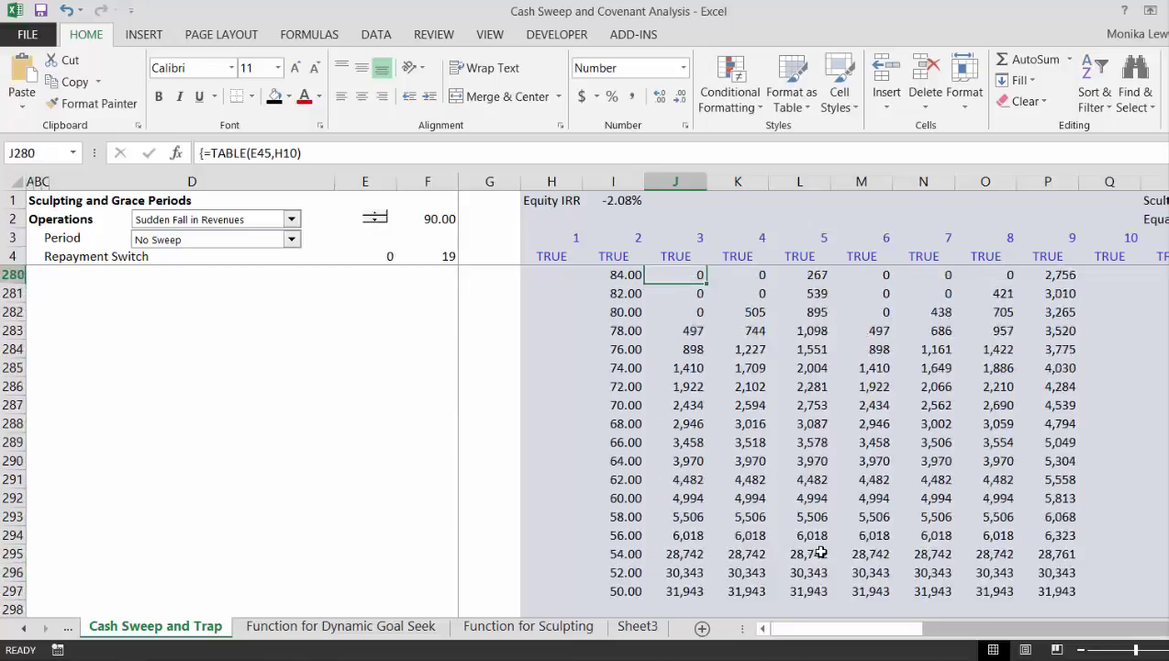
# Lower the Cash Trap Covenant above the loss table to 1.14 with its spinner.
pyautogui.press('Up')
pyautogui.press('Up')
pyautogui.press('Up')
pyautogui.press('Up')
pyautogui.press('Up')
pyautogui.press('Up')
pyautogui.press('Up')
pyautogui.press('Up')
pyautogui.press('Up')
pyautogui.press('Up')
pyautogui.press('Up')
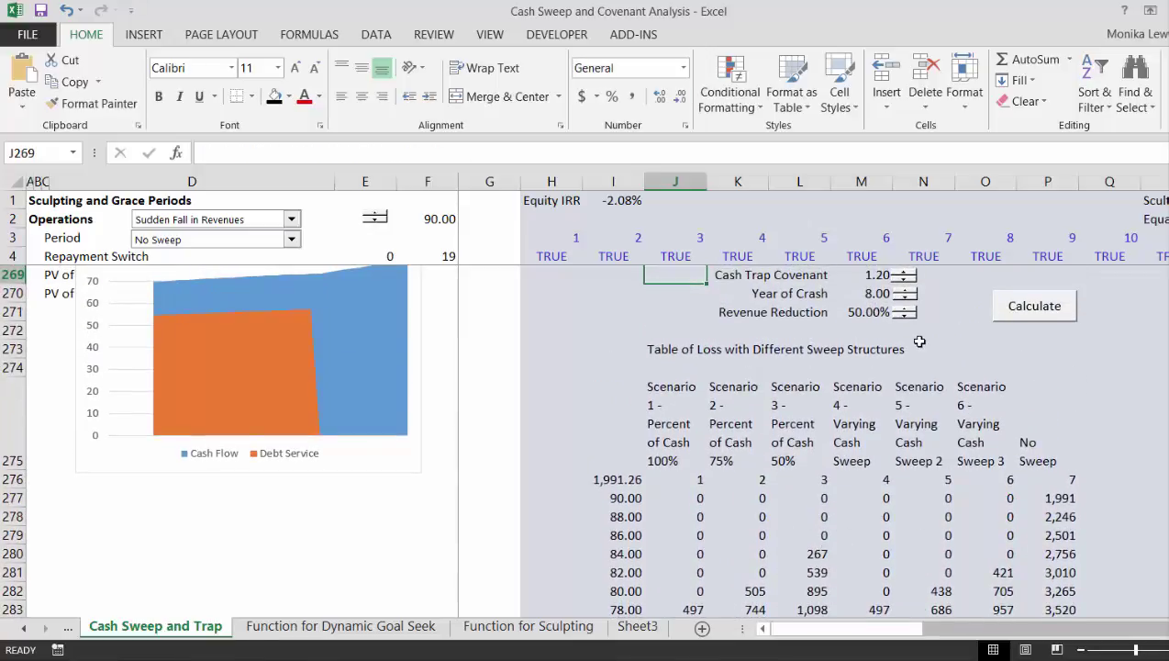
pyautogui.click(903, 280)
pyautogui.click(904, 286)
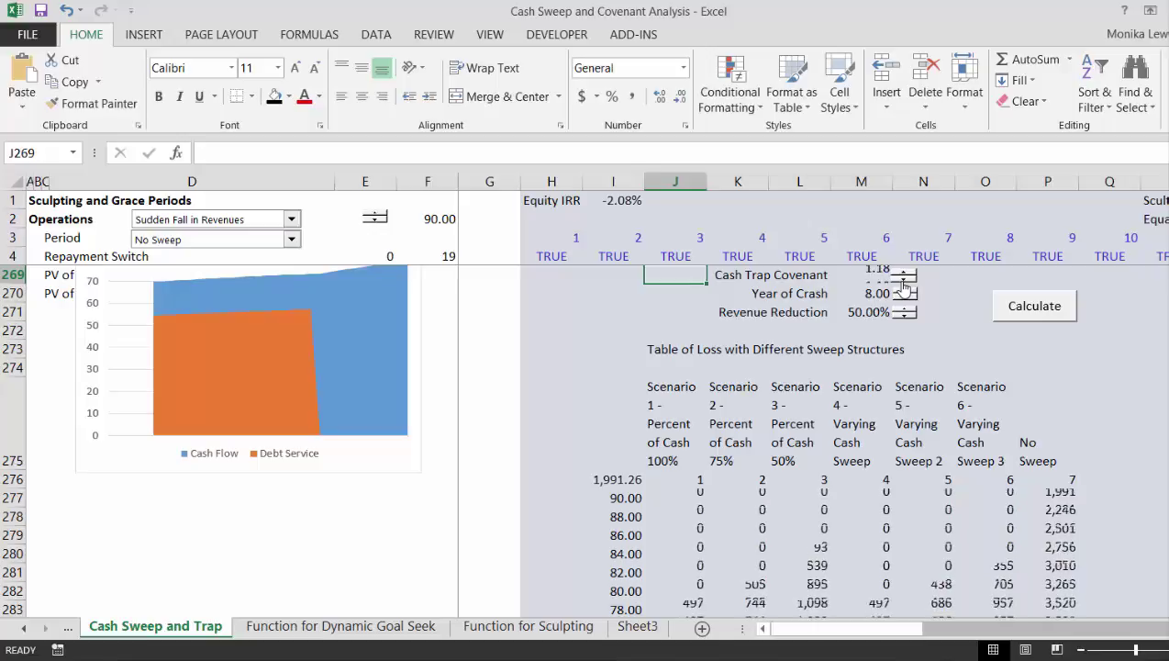
pyautogui.click(903, 286)
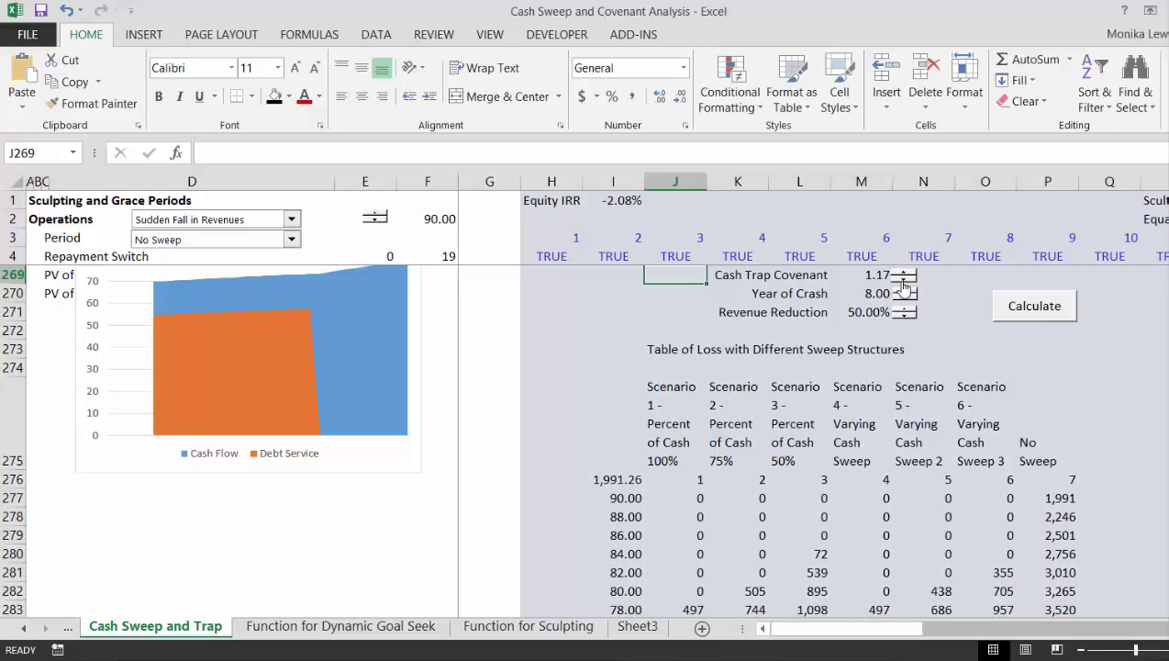
pyautogui.click(904, 286)
pyautogui.click(904, 286)
pyautogui.click(903, 286)
# Test the Revenue Reduction at 60% and bring it down to 40% with its spinner.
pyautogui.click(905, 309)
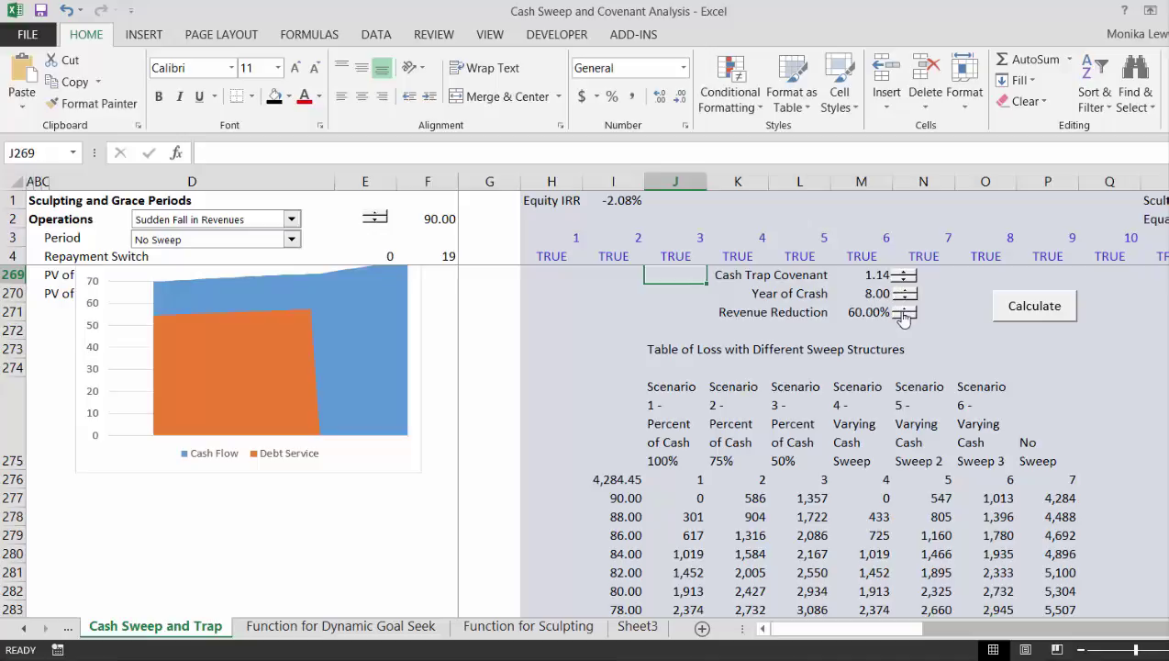
pyautogui.click(904, 317)
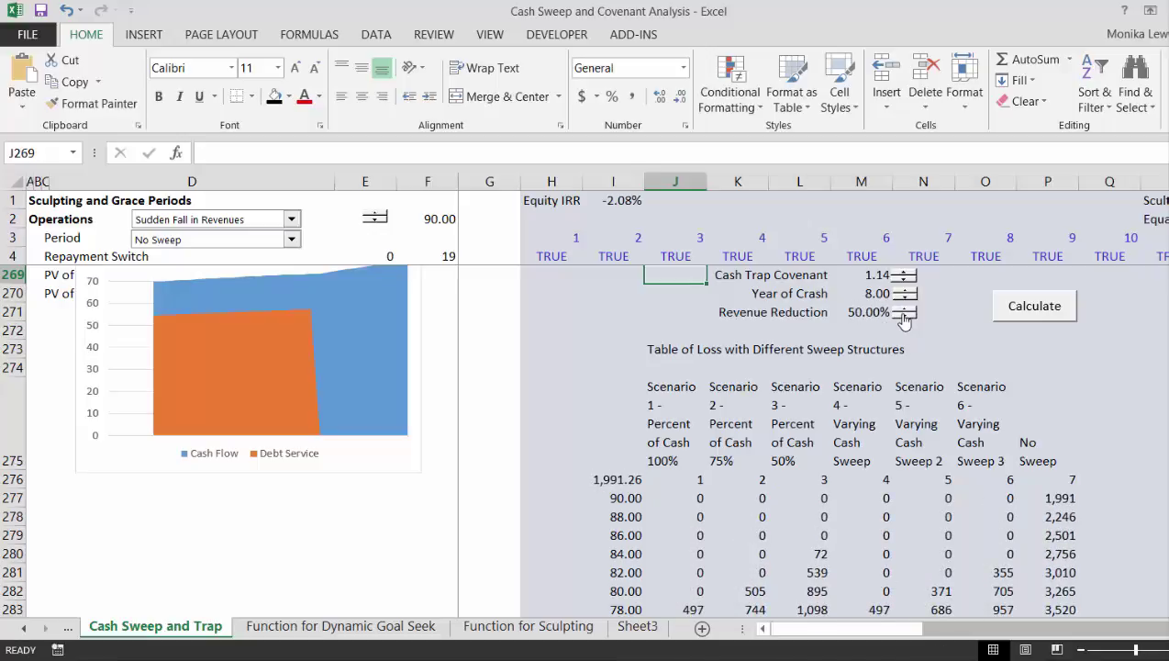
pyautogui.click(903, 316)
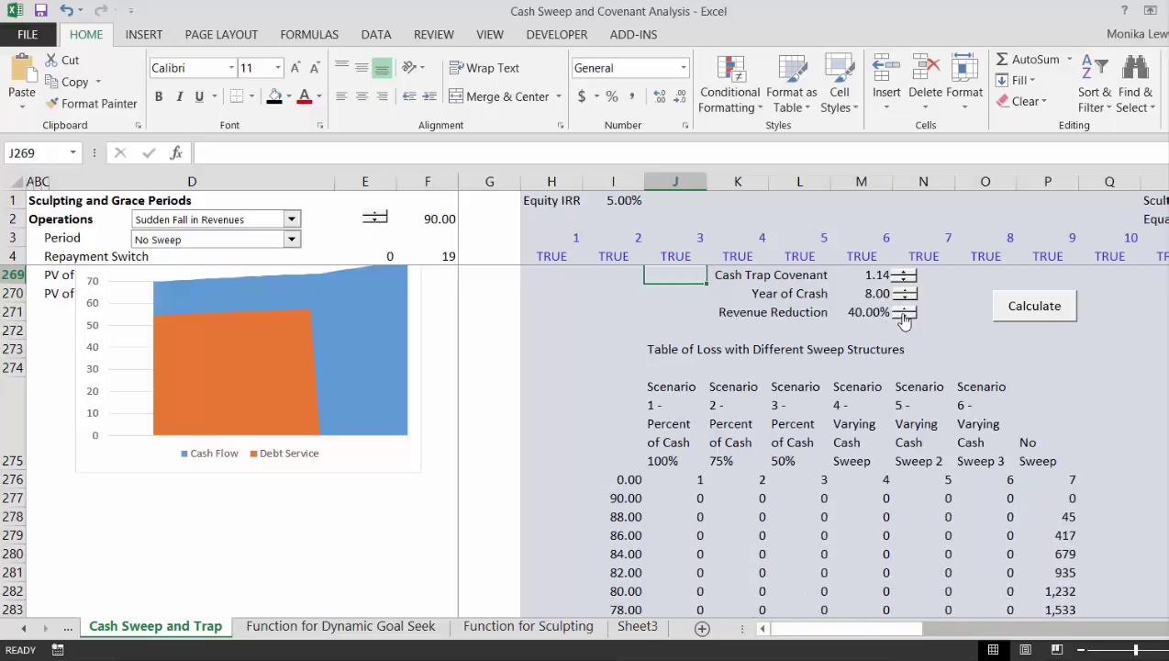
# Examine the losses at the 40% revenue reduction for every starting revenue from 90.00 to 50.00 and return to the spinner inputs.
pyautogui.press('Down')
pyautogui.press('Down')
pyautogui.press('Down')
pyautogui.press('Down')
pyautogui.press('Down')
pyautogui.press('Down')
pyautogui.press('Down')
pyautogui.press('Down')
pyautogui.press('Down')
pyautogui.press('Down')
pyautogui.press('Down')
pyautogui.press('Down')
pyautogui.press('Down')
pyautogui.press('Down')
pyautogui.press('Down')
pyautogui.press('Down')
pyautogui.press('Down')
pyautogui.press('Down')
pyautogui.press('Down')
pyautogui.press('Down')
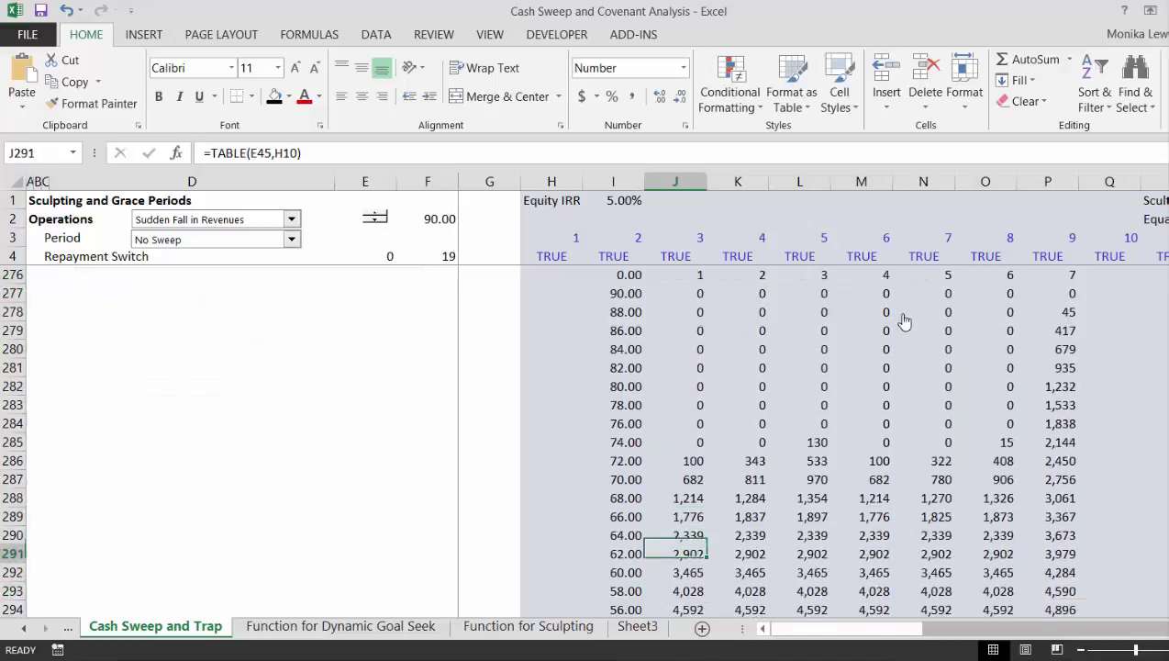
pyautogui.press('Down')
pyautogui.press('Down')
pyautogui.press('Down')
pyautogui.press('Down')
pyautogui.press('Down')
pyautogui.press('Down')
pyautogui.press('Up')
pyautogui.press('Up')
pyautogui.press('Up')
pyautogui.press('Up')
pyautogui.press('Up')
pyautogui.press('Up')
pyautogui.press('Up')
pyautogui.press('Up')
pyautogui.press('Up')
pyautogui.press('Up')
pyautogui.press('Up')
pyautogui.press('Up')
pyautogui.press('Up')
pyautogui.press('Up')
pyautogui.press('Up')
pyautogui.press('Up')
pyautogui.press('Up')
pyautogui.press('Up')
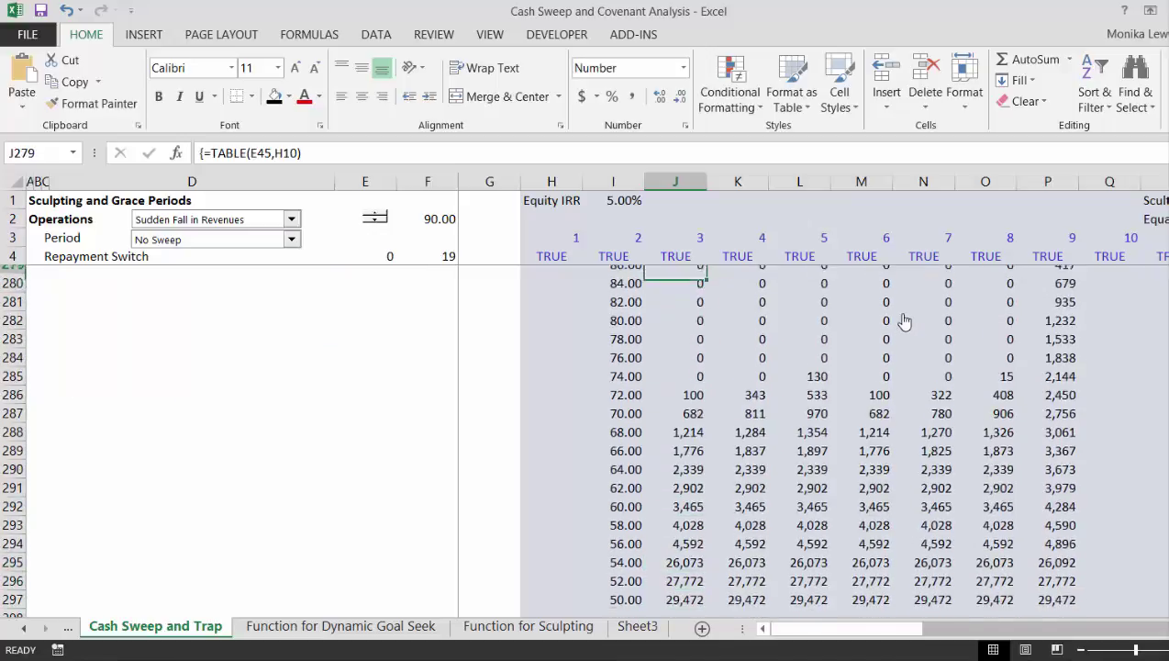
pyautogui.press('Up')
pyautogui.press('Up')
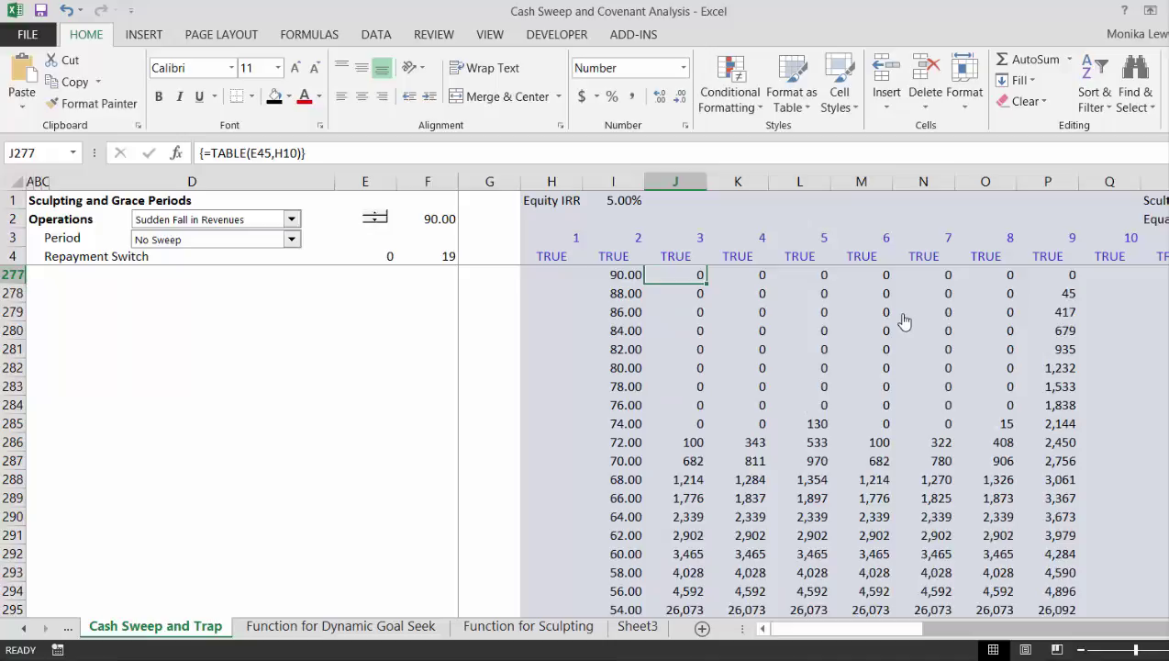
pyautogui.press('Up')
pyautogui.press('Up')
pyautogui.press('Up')
pyautogui.press('Up')
pyautogui.press('Up')
pyautogui.press('Up')
pyautogui.press('Up')
pyautogui.press('Up')
pyautogui.press('Up')
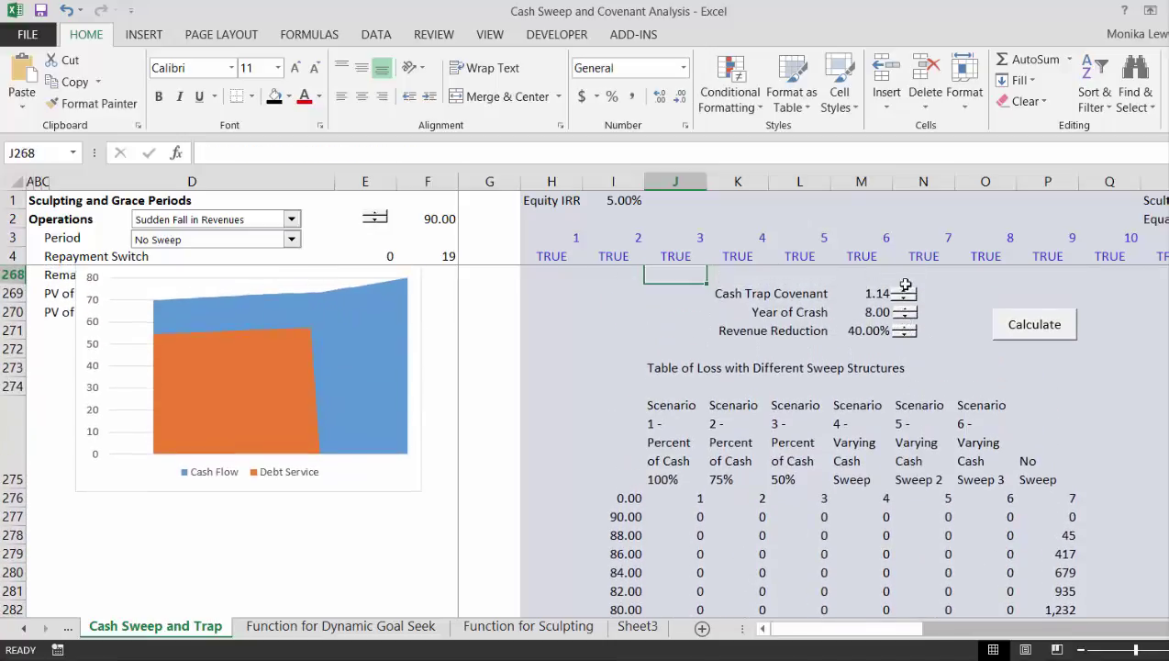
# Raise the Cash Trap Covenant above the loss table to 1.31 with its spinner.
pyautogui.click(903, 292)
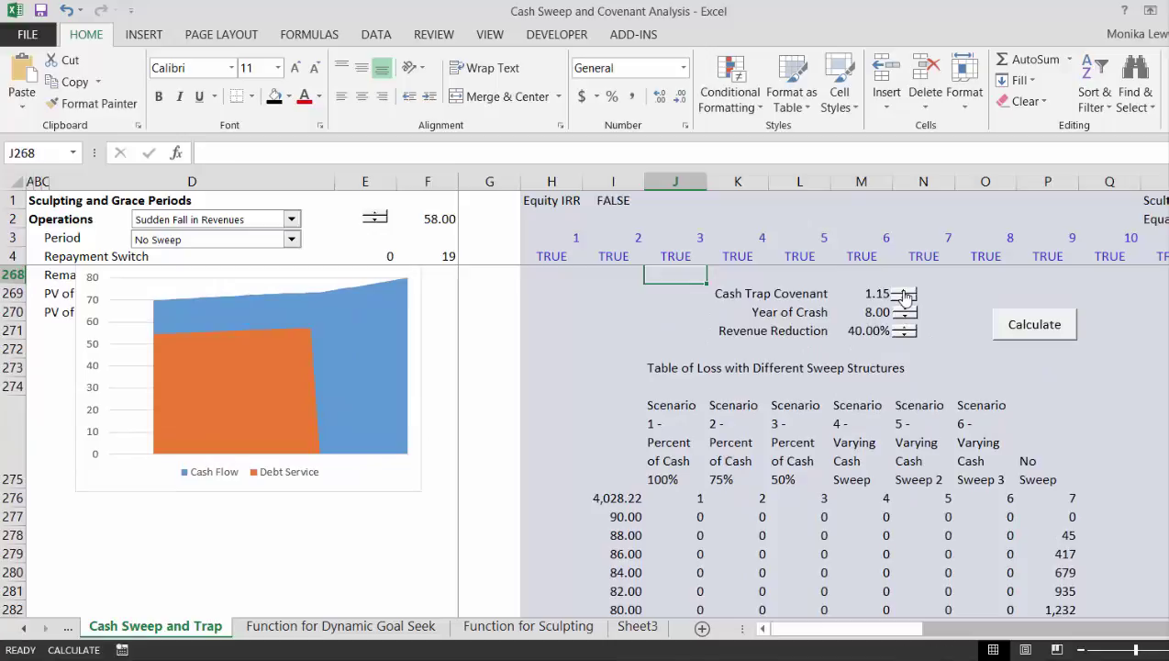
pyautogui.click(903, 292)
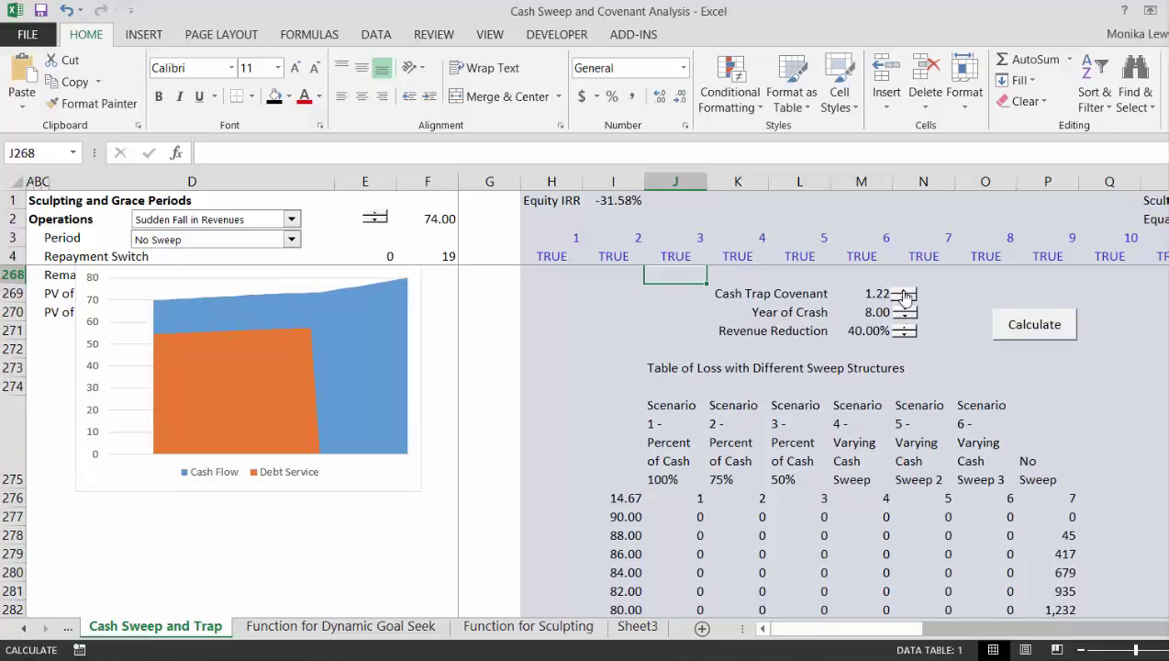
pyautogui.click(903, 292)
pyautogui.click(904, 292)
pyautogui.click(904, 292)
pyautogui.click(904, 291)
pyautogui.click(904, 291)
pyautogui.click(904, 292)
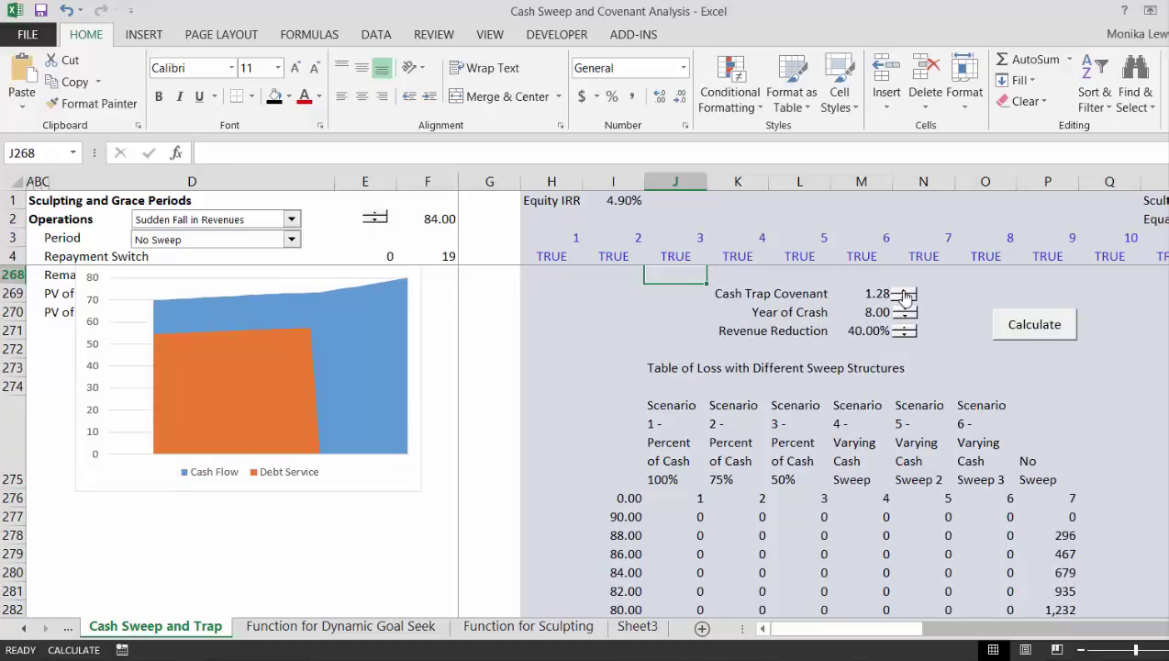
pyautogui.click(904, 292)
# Examine the sweep scenario losses at the 1.31 covenant down to the 56.00 starting revenue and return to the spinner inputs.
pyautogui.press('Down')
pyautogui.press('Down')
pyautogui.press('Down')
pyautogui.press('Down')
pyautogui.press('Down')
pyautogui.press('Down')
pyautogui.press('Down')
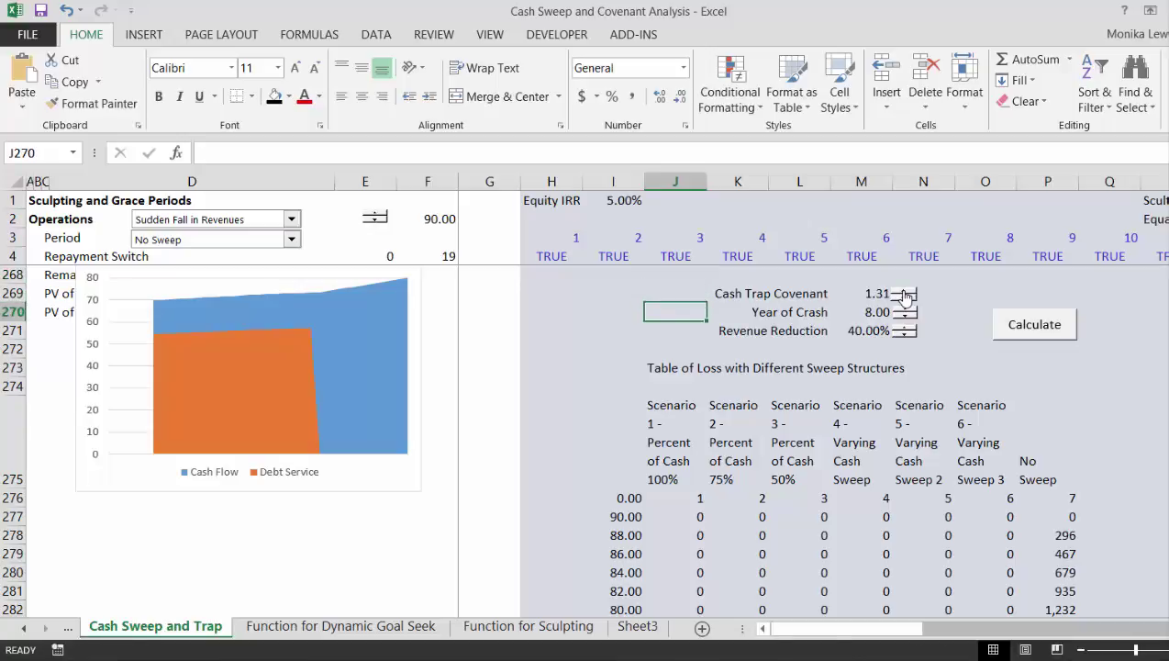
pyautogui.press('Down')
pyautogui.press('Down')
pyautogui.press('Down')
pyautogui.press('Down')
pyautogui.press('Down')
pyautogui.press('Down')
pyautogui.press('Down')
pyautogui.press('Down')
pyautogui.press('Down')
pyautogui.press('Down')
pyautogui.press('Down')
pyautogui.press('Down')
pyautogui.press('Down')
pyautogui.press('Down')
pyautogui.press('Down')
pyautogui.press('Down')
pyautogui.press('Down')
pyautogui.press('Down')
pyautogui.press('Down')
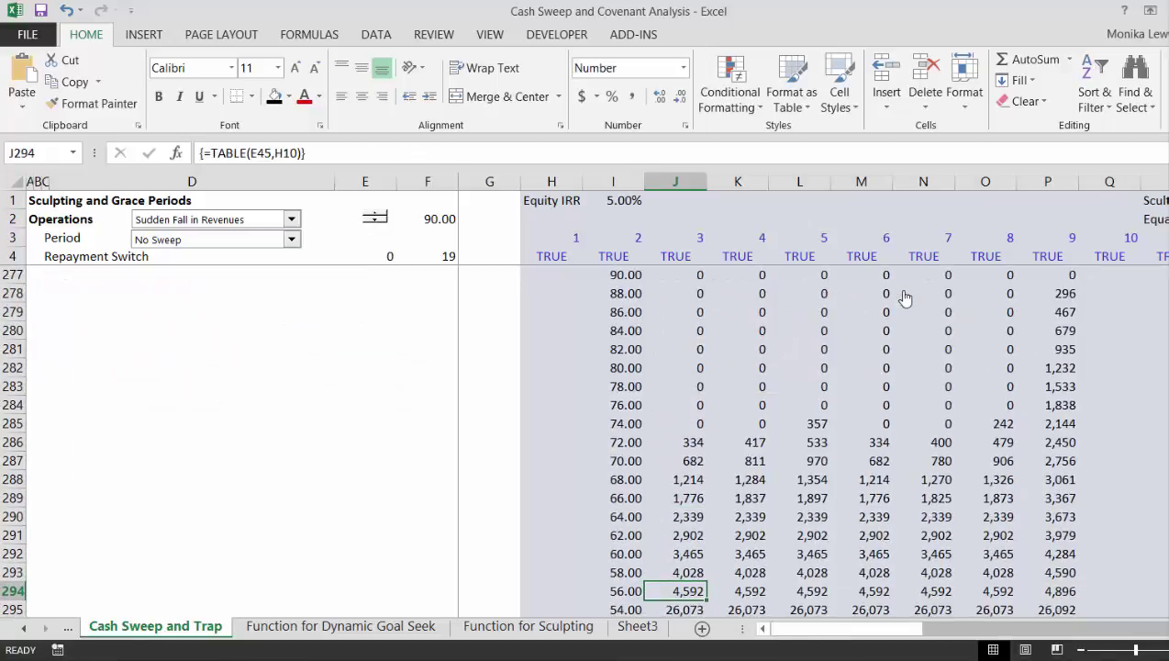
pyautogui.press('Up')
pyautogui.press('Up')
pyautogui.press('Up')
pyautogui.press('Up')
pyautogui.press('Up')
pyautogui.press('Up')
pyautogui.press('Up')
pyautogui.press('Up')
pyautogui.press('Up')
pyautogui.press('Up')
pyautogui.press('Up')
pyautogui.press('Up')
pyautogui.press('Up')
pyautogui.press('Up')
pyautogui.press('Up')
pyautogui.press('Up')
pyautogui.press('Up')
pyautogui.press('Up')
pyautogui.press('Up')
pyautogui.press('Up')
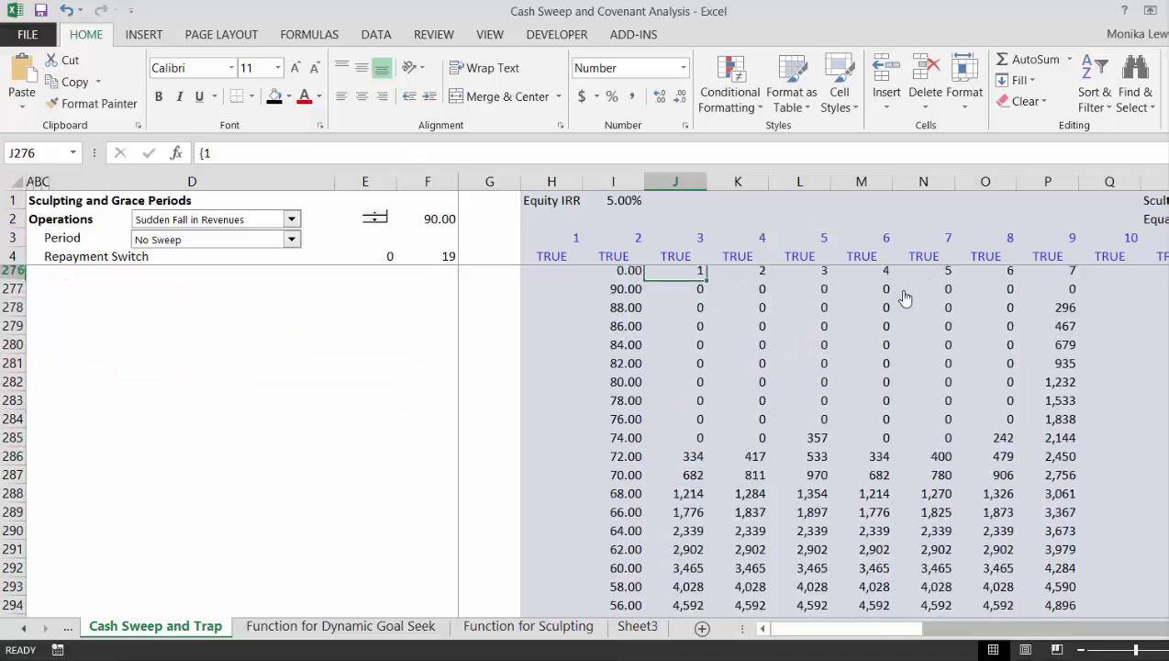
pyautogui.press('Up')
pyautogui.press('Up')
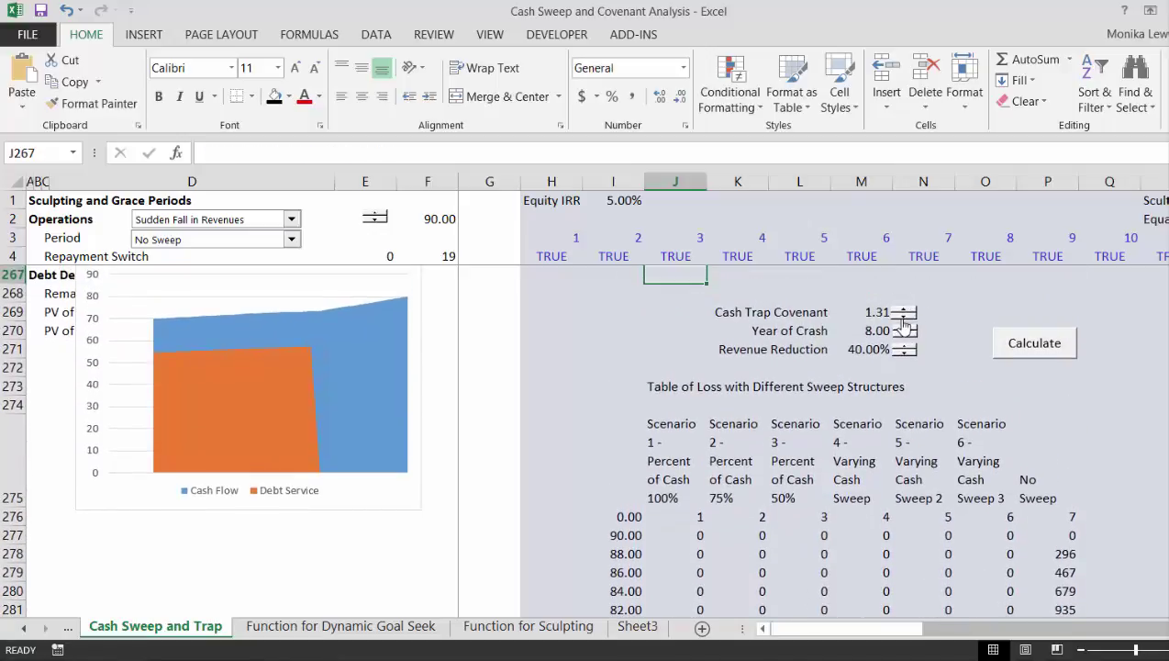
# Lower the Cash Trap Covenant to 1.23 and the Year of Crash to 6 with their spinners.
pyautogui.click(905, 318)
pyautogui.click(904, 317)
pyautogui.click(905, 318)
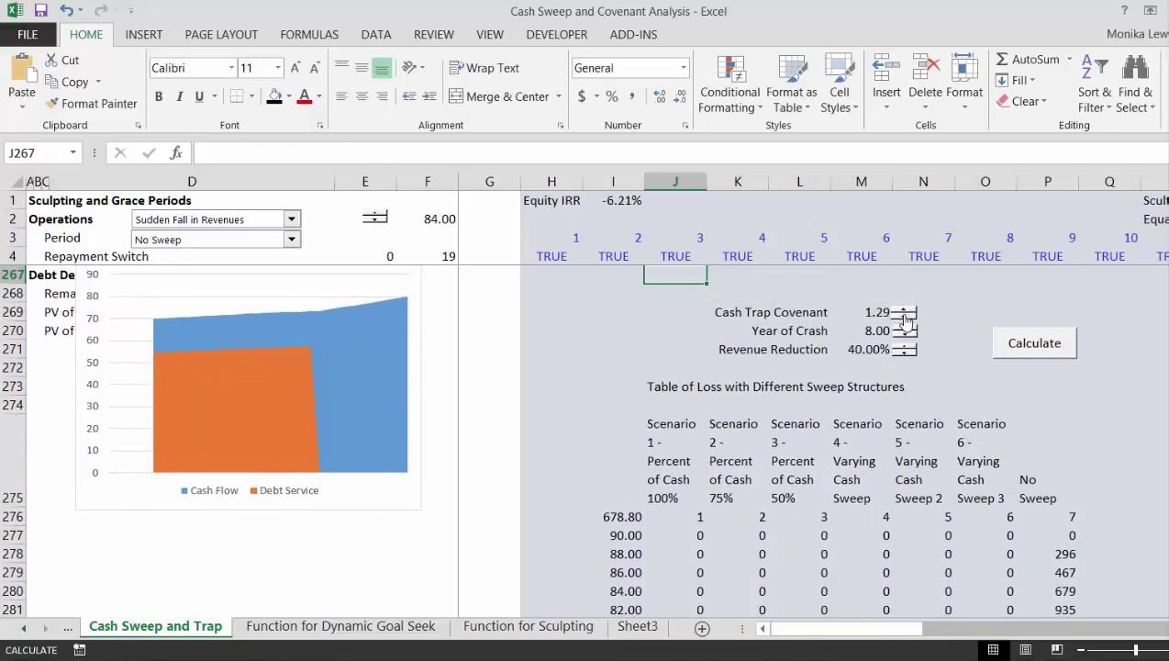
pyautogui.click(905, 317)
pyautogui.click(904, 318)
pyautogui.click(905, 318)
pyautogui.click(905, 317)
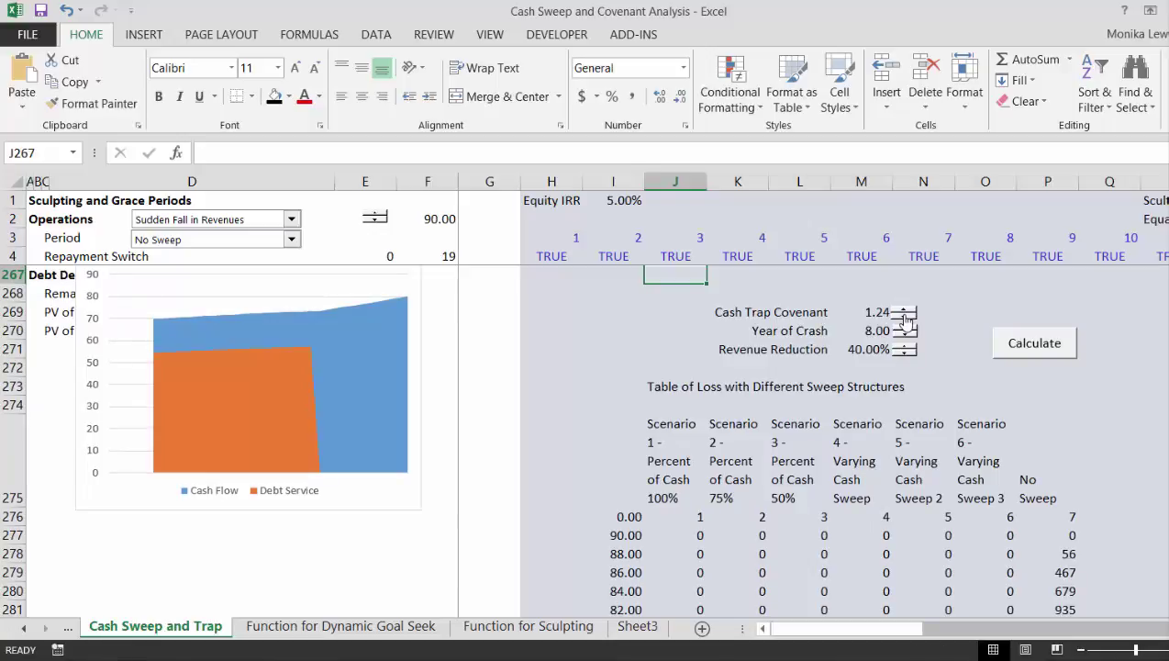
pyautogui.click(903, 318)
pyautogui.click(904, 336)
pyautogui.click(904, 336)
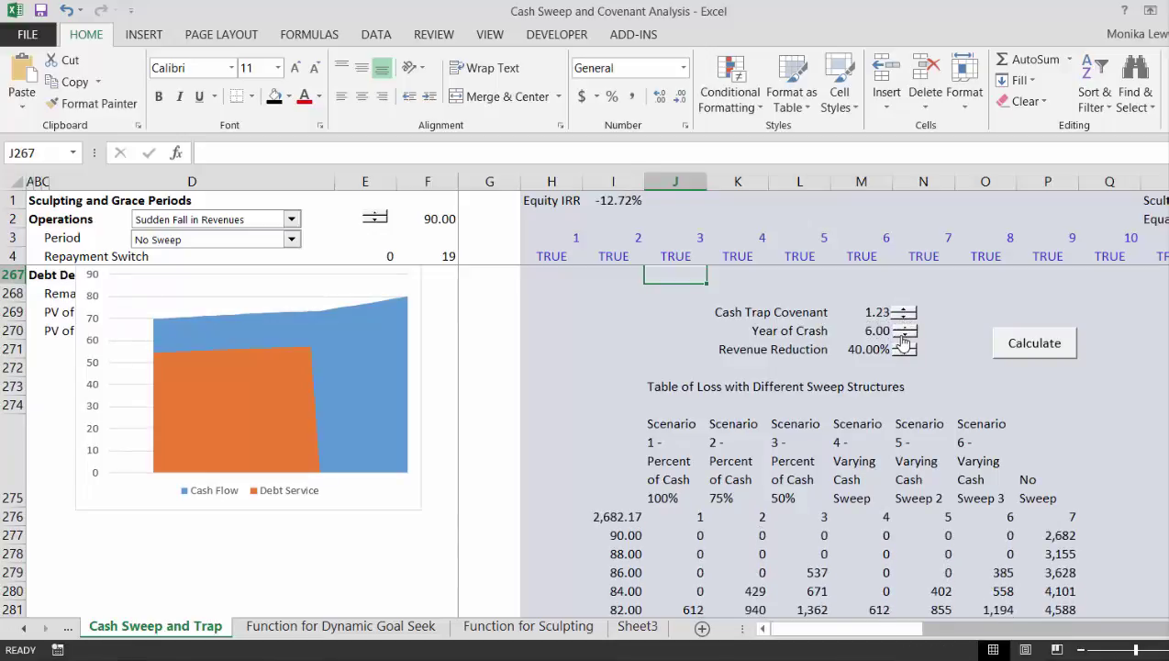
# Examine the losses for the year 6 crash across the sweep scenarios down past the 70.00 starting revenue and return to the spinner inputs.
pyautogui.press('Down')
pyautogui.press('Down')
pyautogui.press('Down')
pyautogui.press('Down')
pyautogui.press('Down')
pyautogui.press('Down')
pyautogui.press('Down')
pyautogui.press('Down')
pyautogui.press('Down')
pyautogui.press('Down')
pyautogui.press('Down')
pyautogui.press('Down')
pyautogui.press('Down')
pyautogui.press('Down')
pyautogui.press('Down')
pyautogui.press('Down')
pyautogui.press('Down')
pyautogui.press('Down')
pyautogui.press('Down')
pyautogui.press('Down')
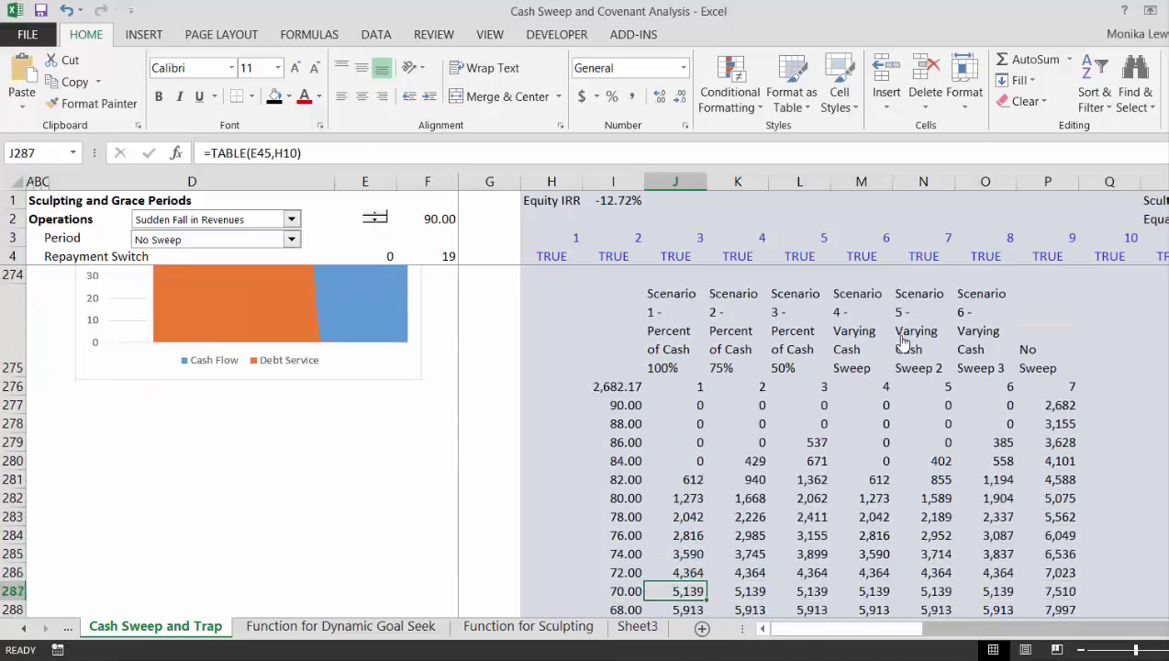
pyautogui.press('Down')
pyautogui.press('Down')
pyautogui.press('Down')
pyautogui.press('Up')
pyautogui.press('Up')
pyautogui.press('Up')
pyautogui.press('Up')
pyautogui.press('Up')
pyautogui.press('Up')
pyautogui.press('Up')
pyautogui.press('Up')
pyautogui.press('Up')
pyautogui.press('Up')
pyautogui.press('Up')
pyautogui.press('Up')
pyautogui.press('Up')
pyautogui.press('Up')
pyautogui.press('Up')
pyautogui.press('Up')
pyautogui.press('Up')
pyautogui.press('Up')
pyautogui.press('Up')
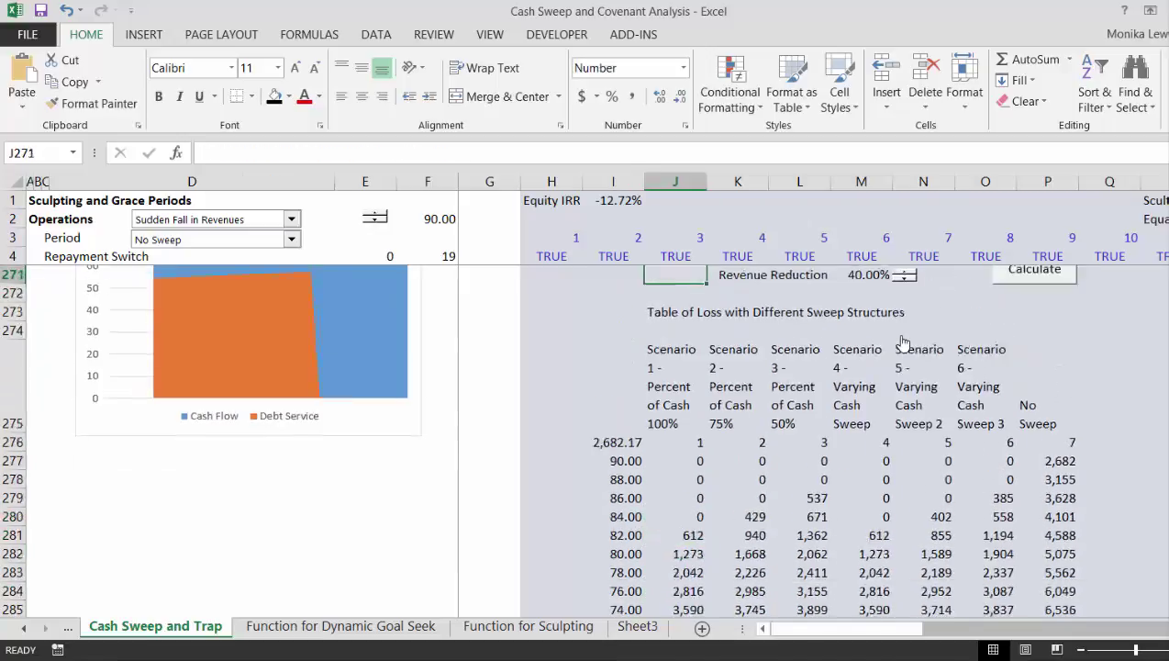
pyautogui.press('Up')
pyautogui.press('Up')
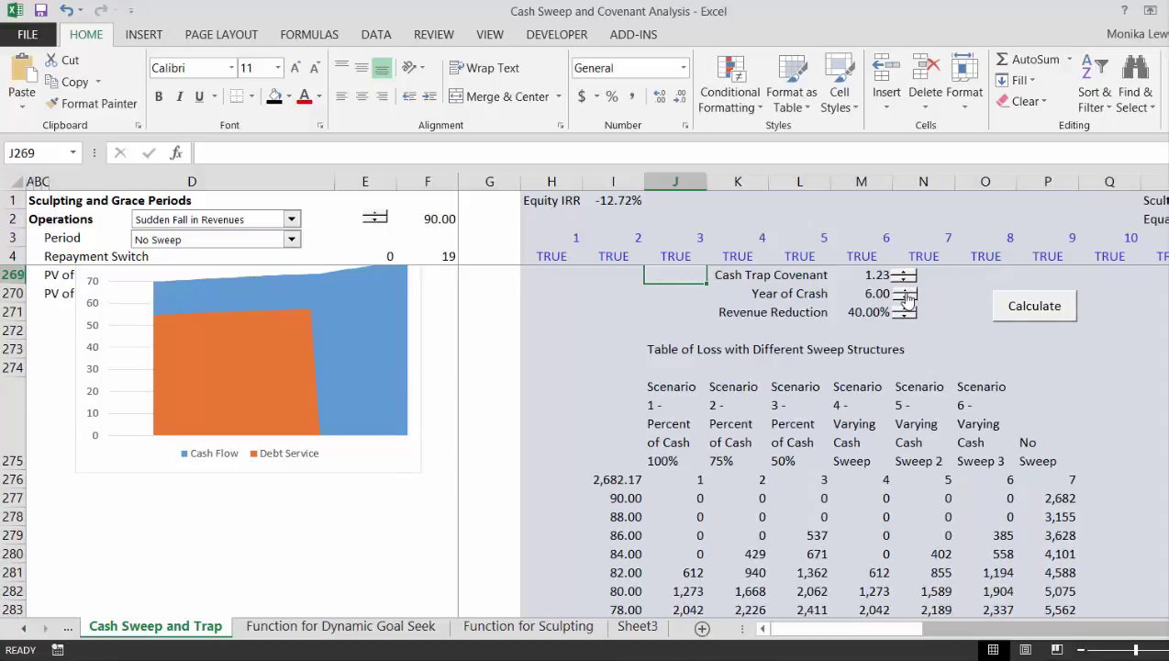
# Raise the Year of Crash to 8 and settle the Revenue Reduction at 50% after testing it at 60%.
pyautogui.click(905, 291)
pyautogui.click(904, 292)
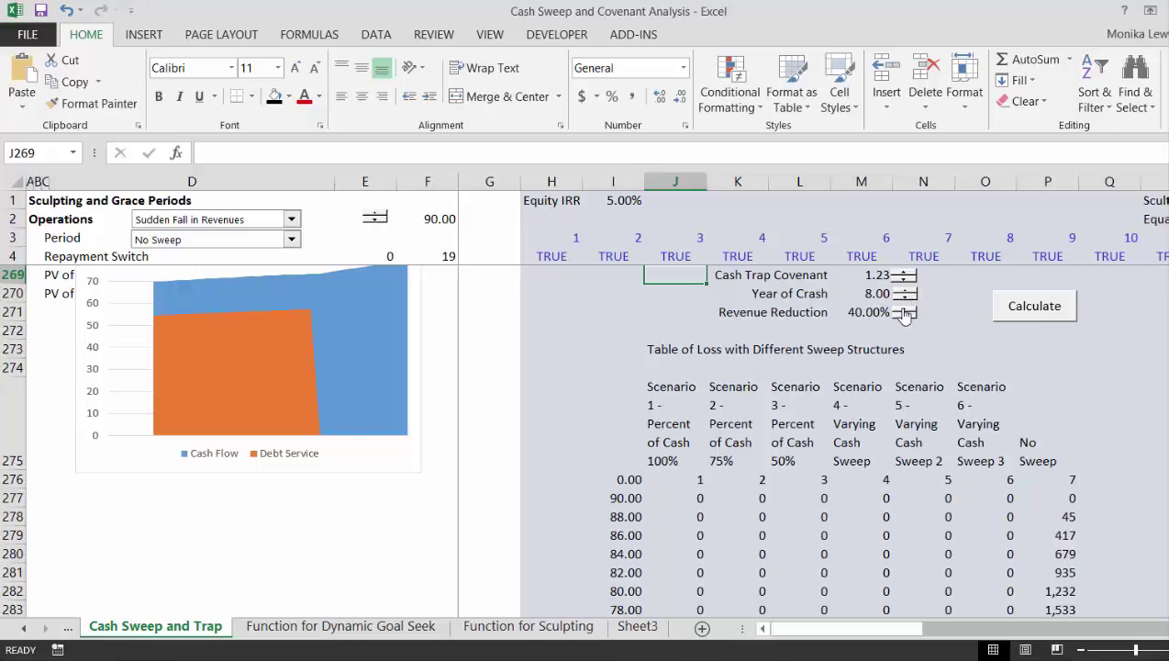
pyautogui.click(905, 309)
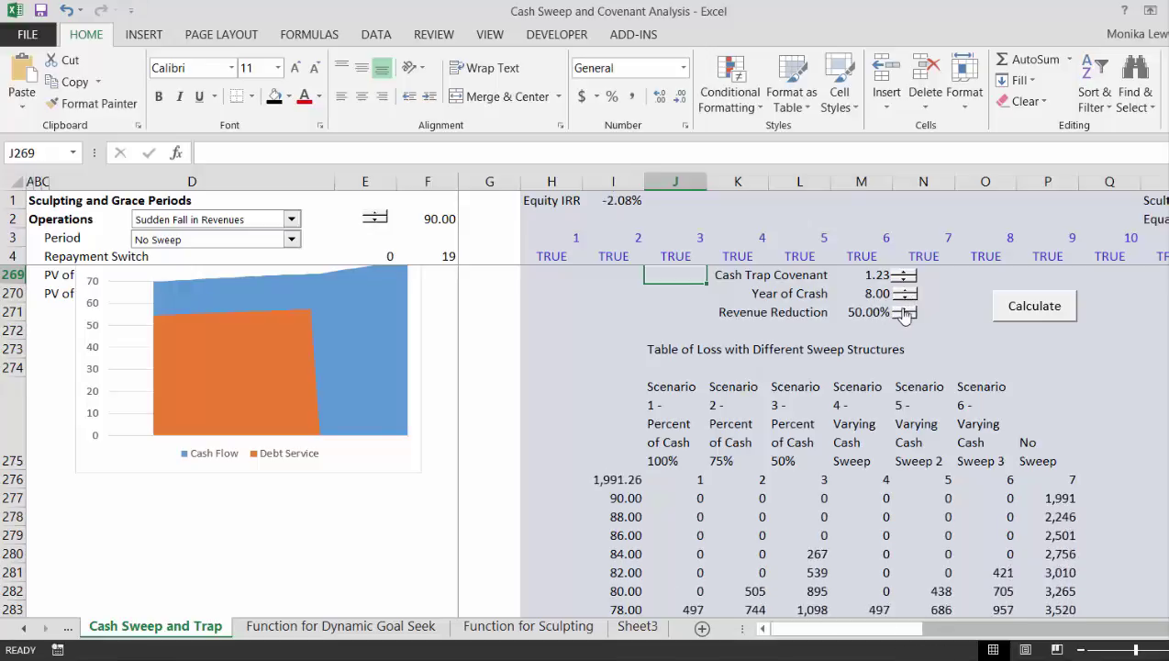
pyautogui.click(904, 311)
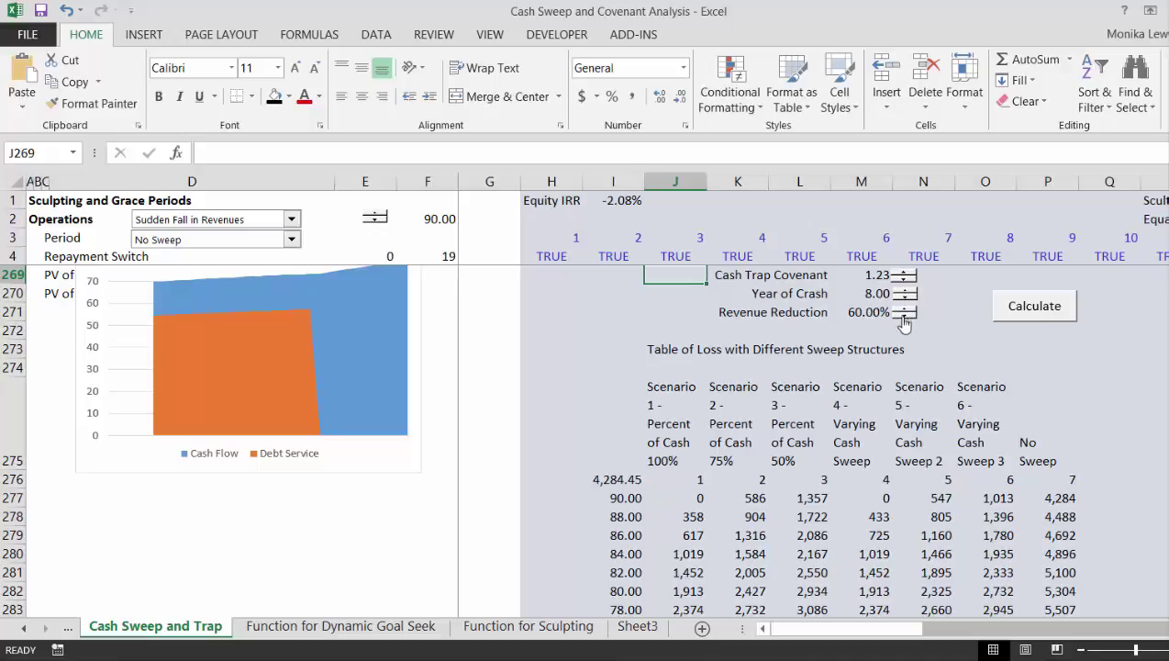
pyautogui.click(905, 317)
# Examine the losses at the 50% revenue reduction for starting revenues from 90.00 down to 56.00 in every sweep scenario.
pyautogui.press('Down')
pyautogui.press('Down')
pyautogui.press('Down')
pyautogui.press('Down')
pyautogui.press('Down')
pyautogui.press('Down')
pyautogui.press('Down')
pyautogui.press('Down')
pyautogui.press('Down')
pyautogui.press('Down')
pyautogui.press('Down')
pyautogui.press('Down')
pyautogui.press('Down')
pyautogui.press('Down')
pyautogui.press('Down')
pyautogui.press('Down')
pyautogui.press('Down')
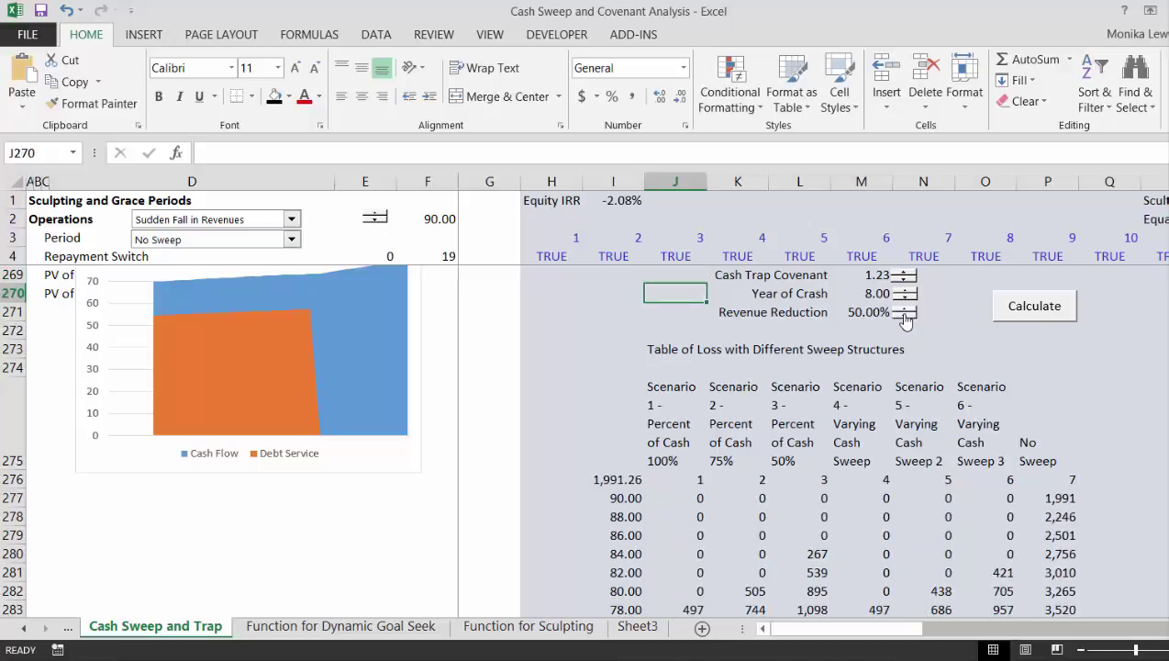
pyautogui.press('Down')
pyautogui.press('Down')
pyautogui.press('Down')
pyautogui.press('Down')
pyautogui.press('Down')
pyautogui.press('Down')
pyautogui.press('Down')
pyautogui.press('Down')
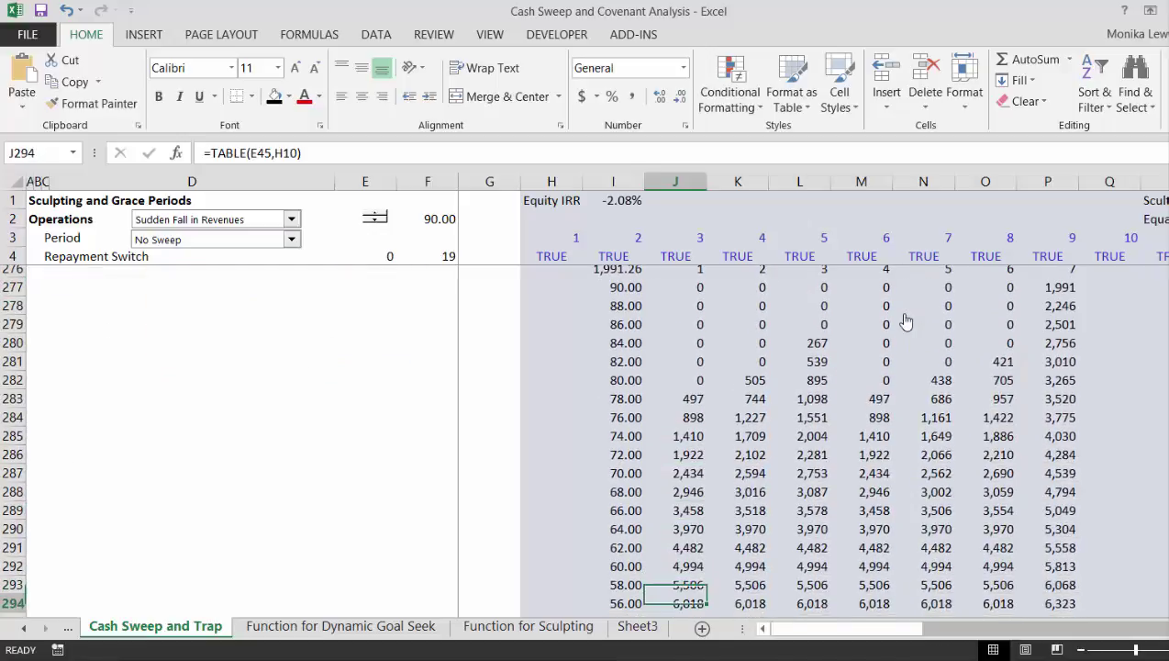
# Return to the covenant, crash year and revenue reduction inputs above the loss table and run its calculation.
pyautogui.press('Up')
pyautogui.press('Up')
pyautogui.press('Up')
pyautogui.press('Up')
pyautogui.press('Up')
pyautogui.press('Up')
pyautogui.press('Up')
pyautogui.press('Up')
pyautogui.press('Up')
pyautogui.press('Up')
pyautogui.press('Up')
pyautogui.press('Up')
pyautogui.press('Up')
pyautogui.press('Up')
pyautogui.press('Up')
pyautogui.press('Up')
pyautogui.press('Up')
pyautogui.press('Up')
pyautogui.press('Up')
pyautogui.press('Up')
pyautogui.press('Up')
pyautogui.press('Up')
pyautogui.press('Up')
pyautogui.press('Up')
pyautogui.press('Up')
pyautogui.press('Up')
pyautogui.press('Up')
pyautogui.press('Up')
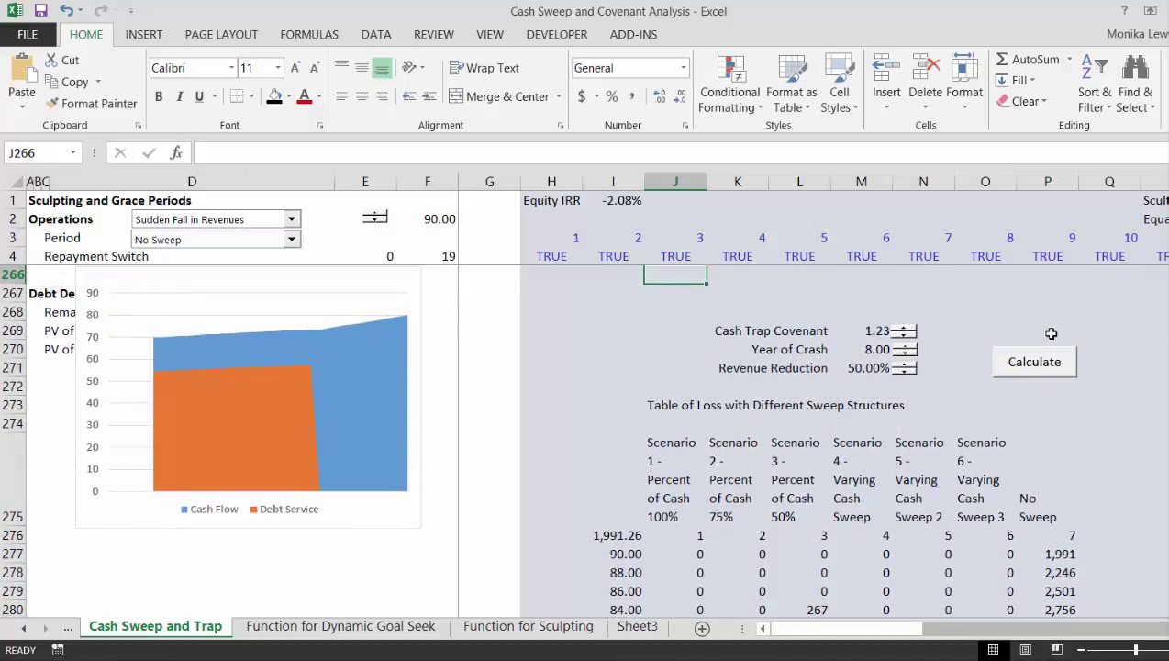
pyautogui.click(1040, 364)
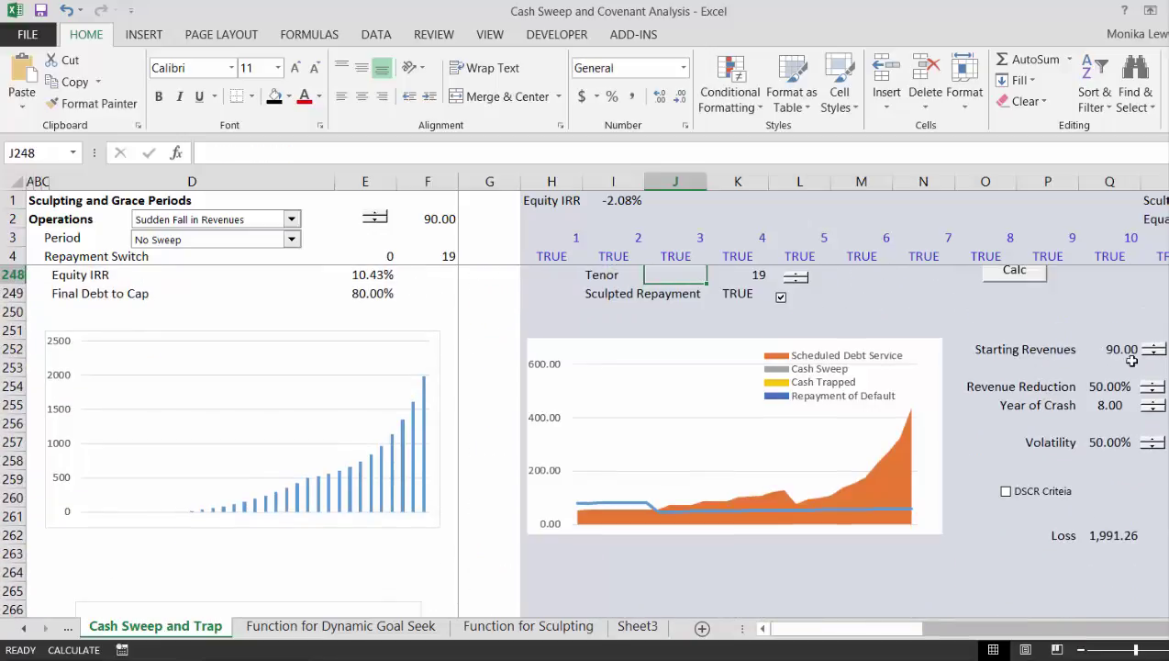
# Switch Operations to Varying Flat Revenue and the sweep Period to Scenario 1 - Percent of Cash 100%.
pyautogui.click(290, 219)
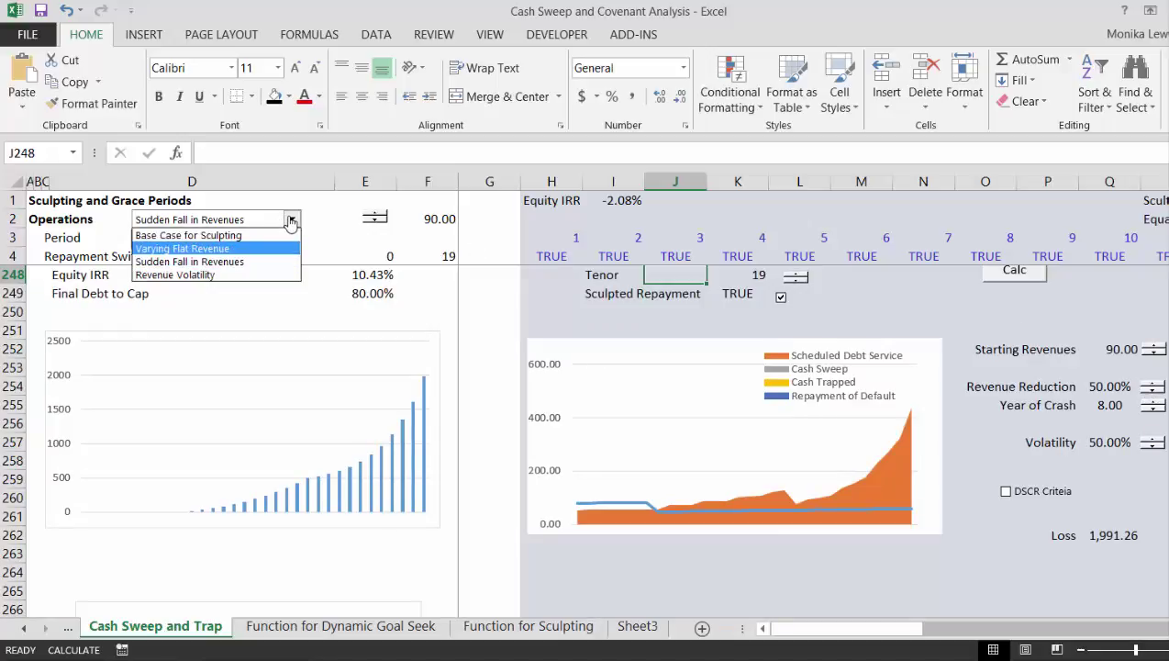
pyautogui.click(181, 248)
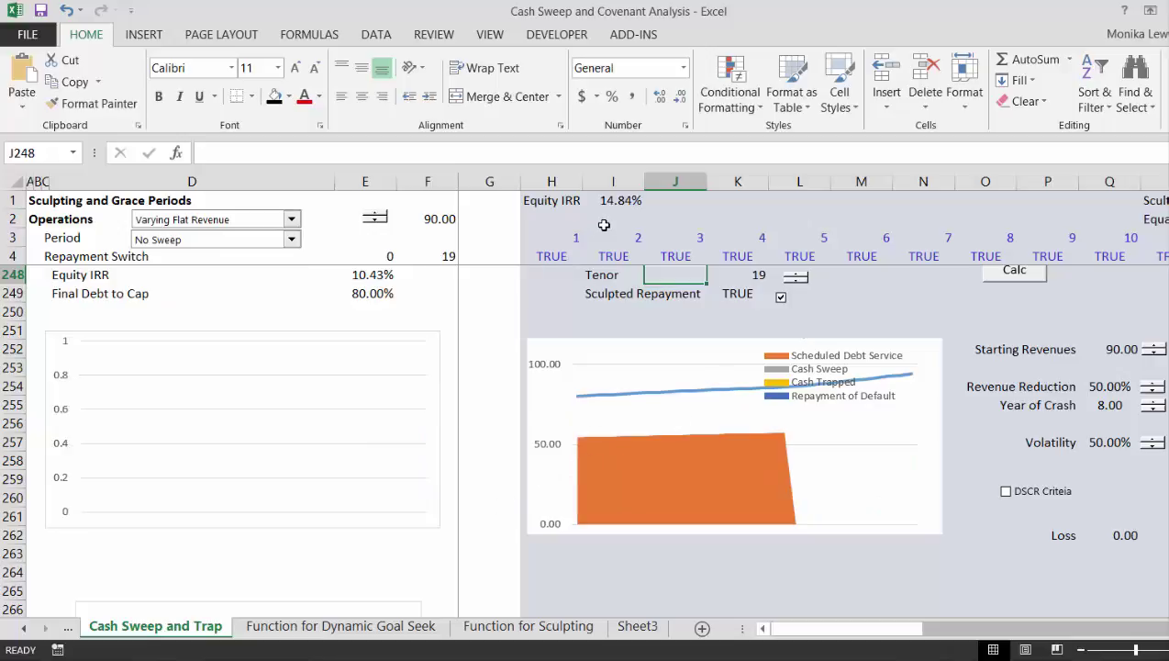
pyautogui.click(292, 242)
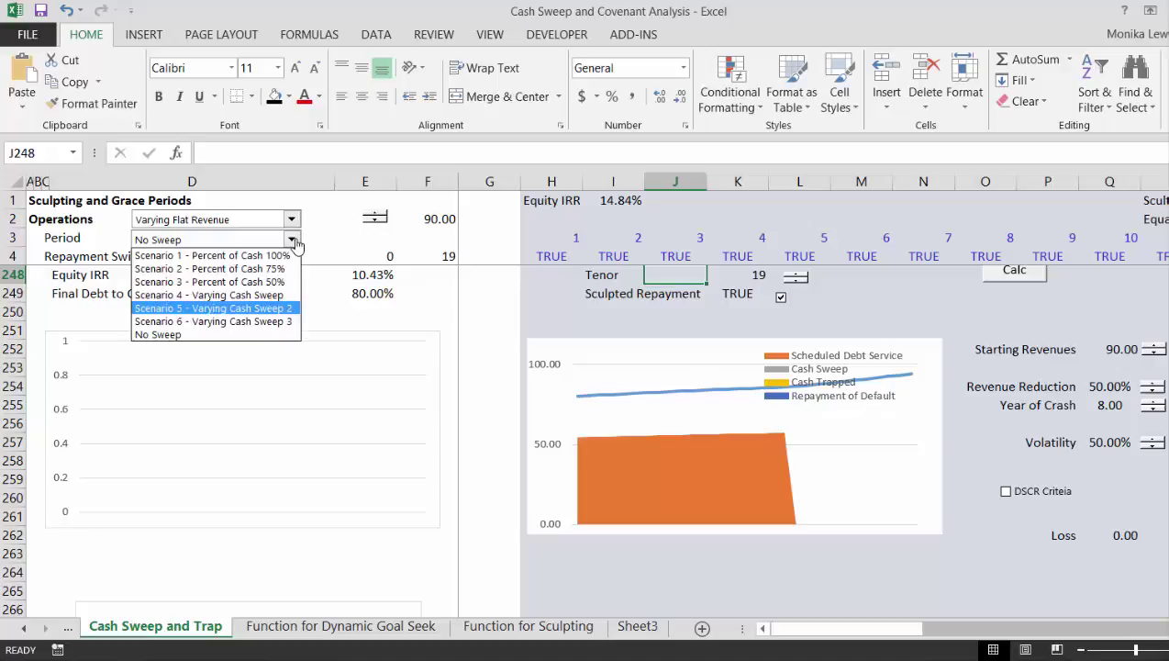
pyautogui.click(220, 255)
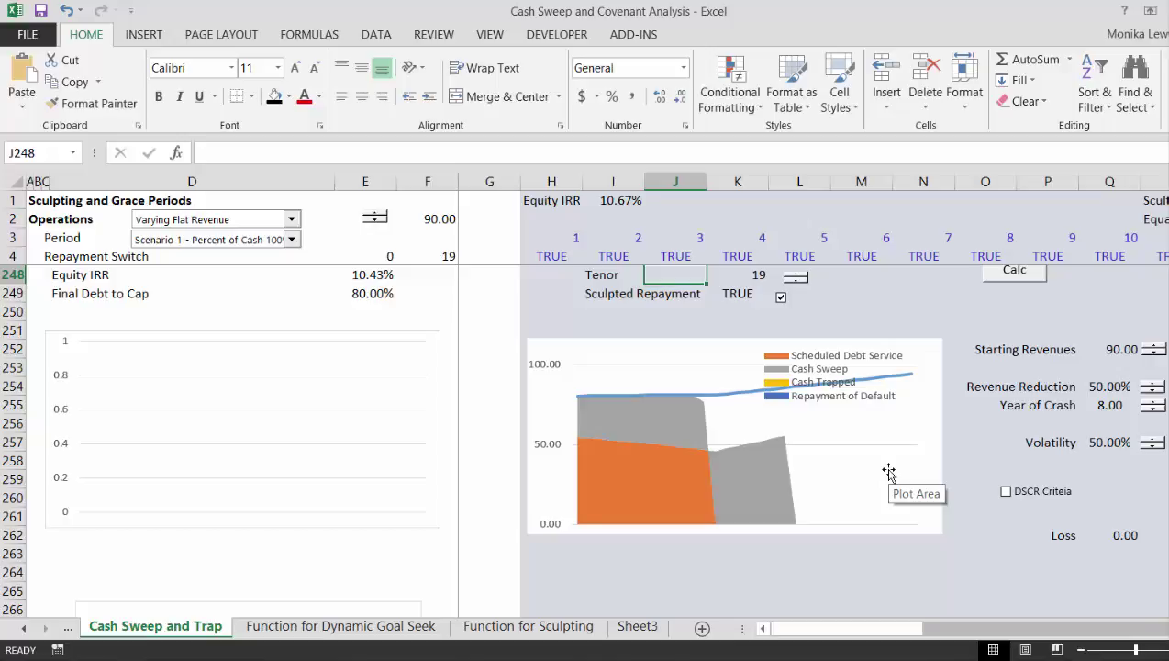
# Lower the Starting Revenues to 55.00 in the flat revenue case, checking the debt service chart at 65.00.
pyautogui.click(1153, 354)
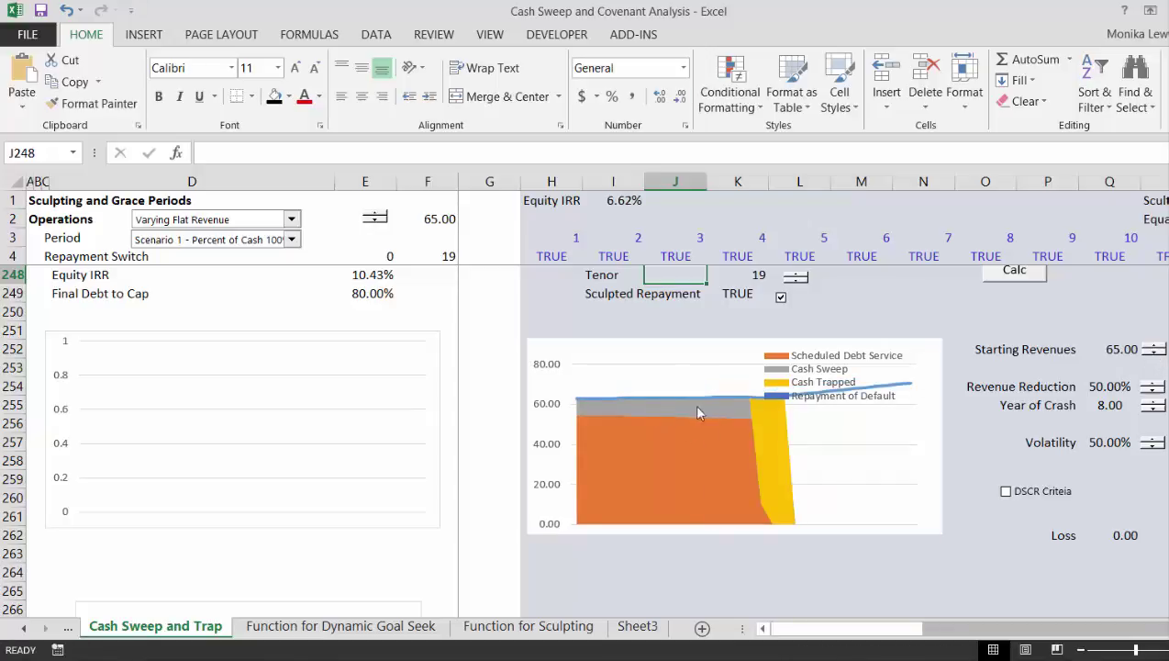
pyautogui.click(1152, 358)
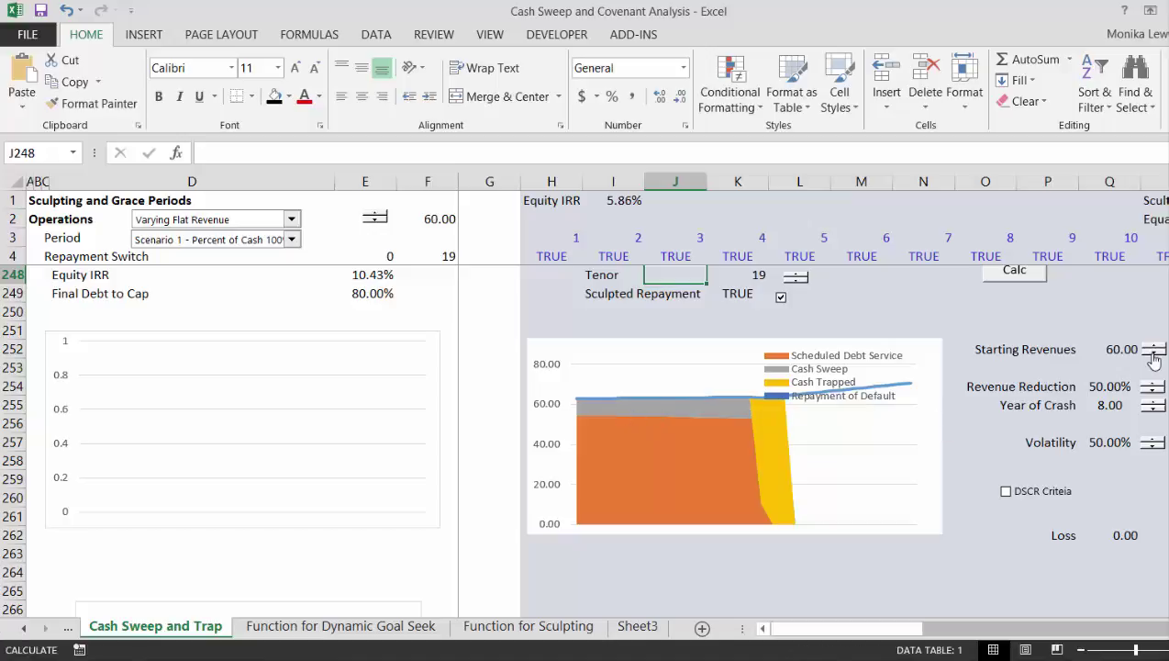
pyautogui.click(1154, 357)
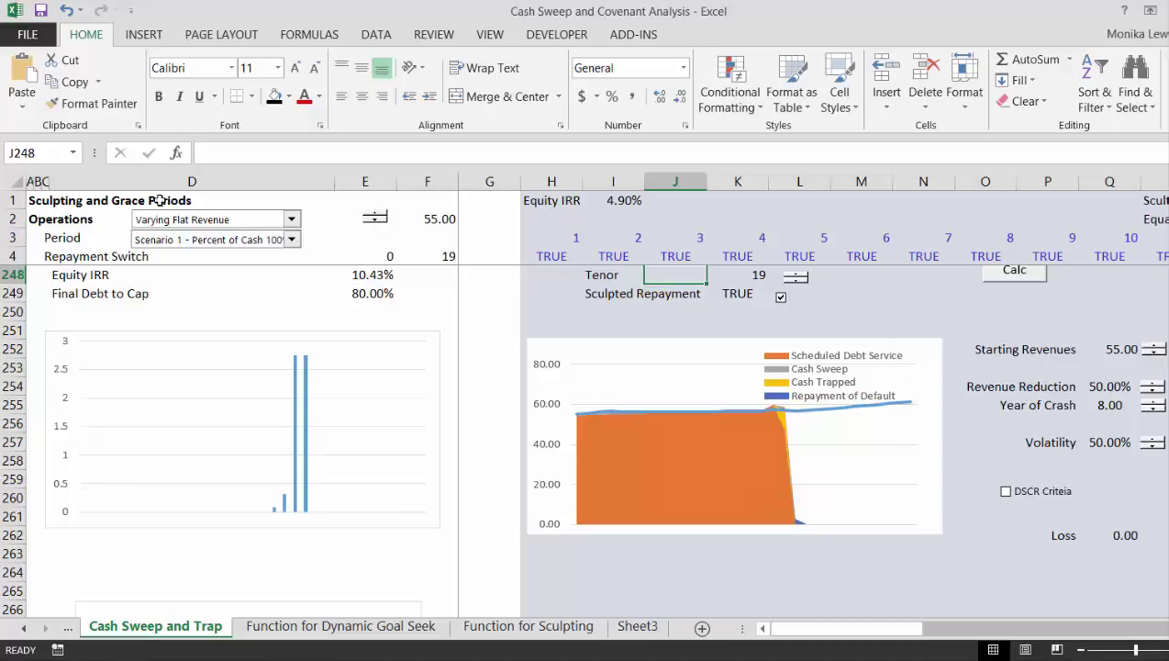
# Switch Operations to Sudden Fall in Revenues and raise the Starting Revenues to 90.00.
pyautogui.click(293, 219)
pyautogui.press('Up')
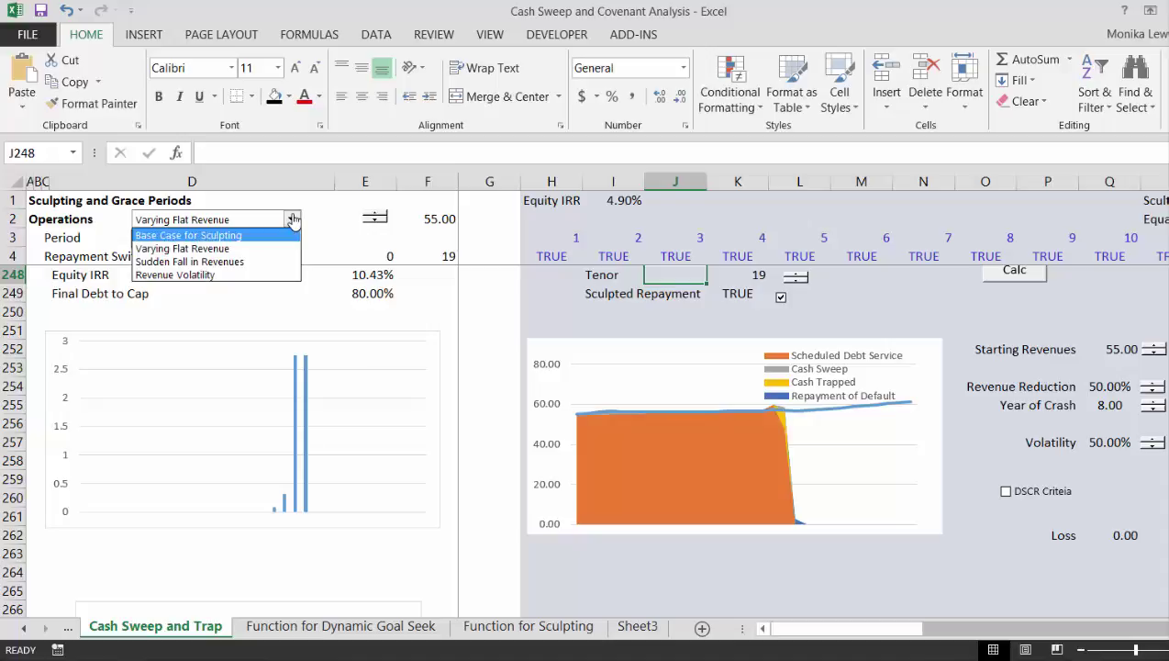
pyautogui.click(215, 262)
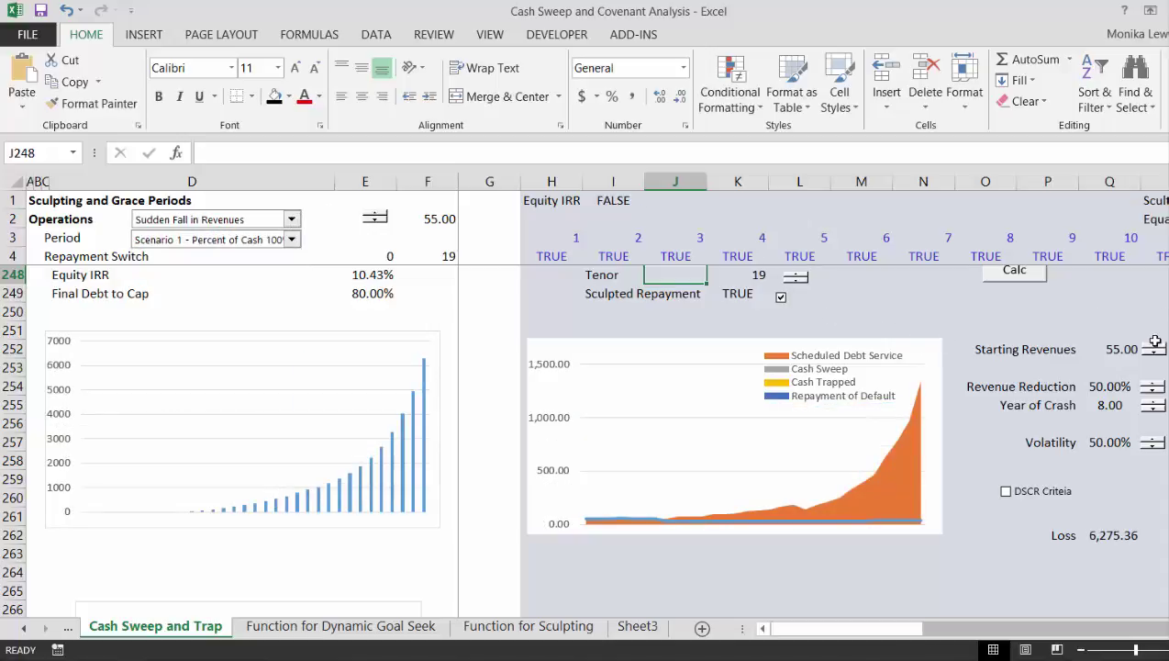
pyautogui.moveTo(1153, 347); pyautogui.dragTo(1153, 348)
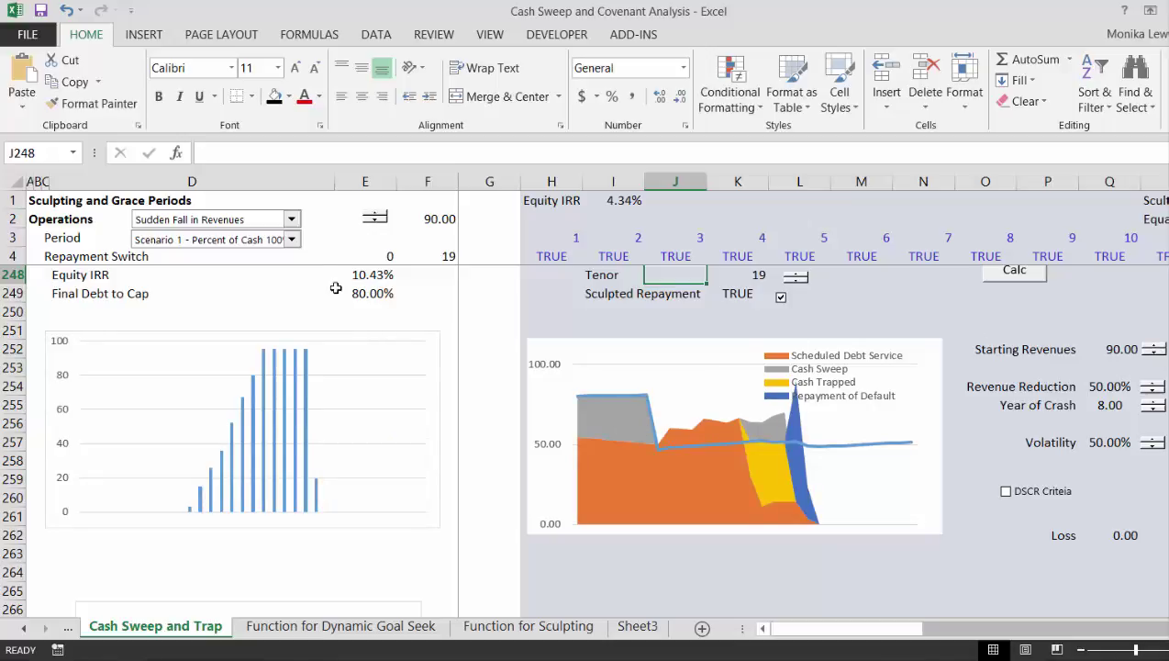
# Set the Period to No Sweep and test Revenue Reductions from 48% up to 60% beside the debt service chart.
pyautogui.click(289, 240)
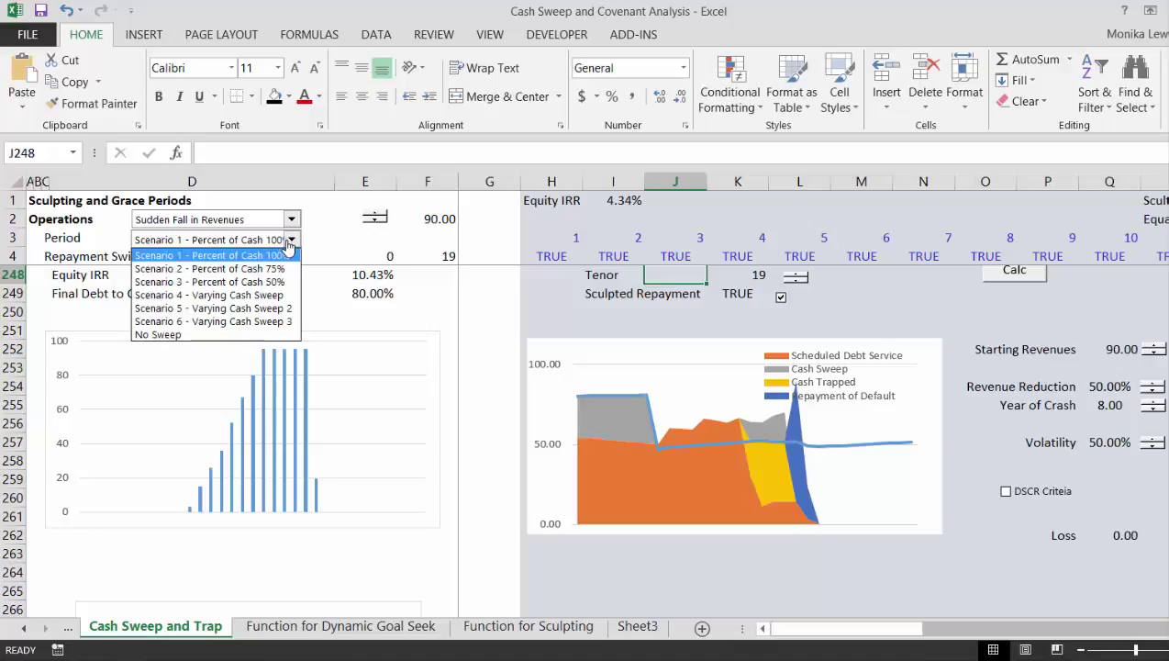
pyautogui.click(252, 334)
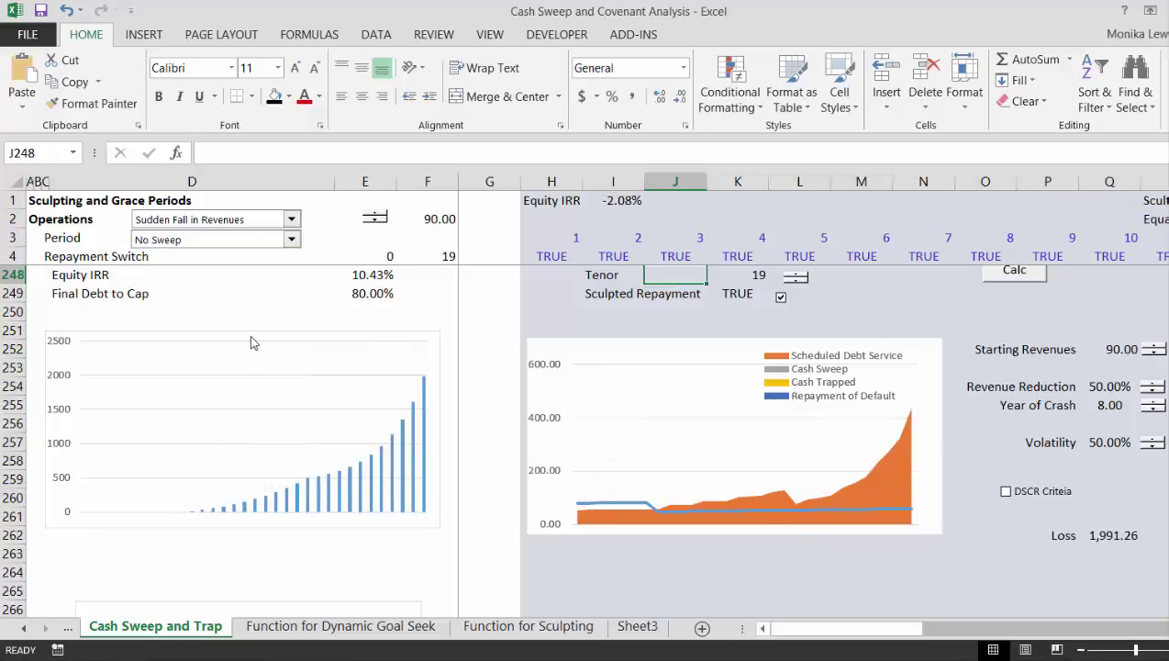
pyautogui.click(1153, 390)
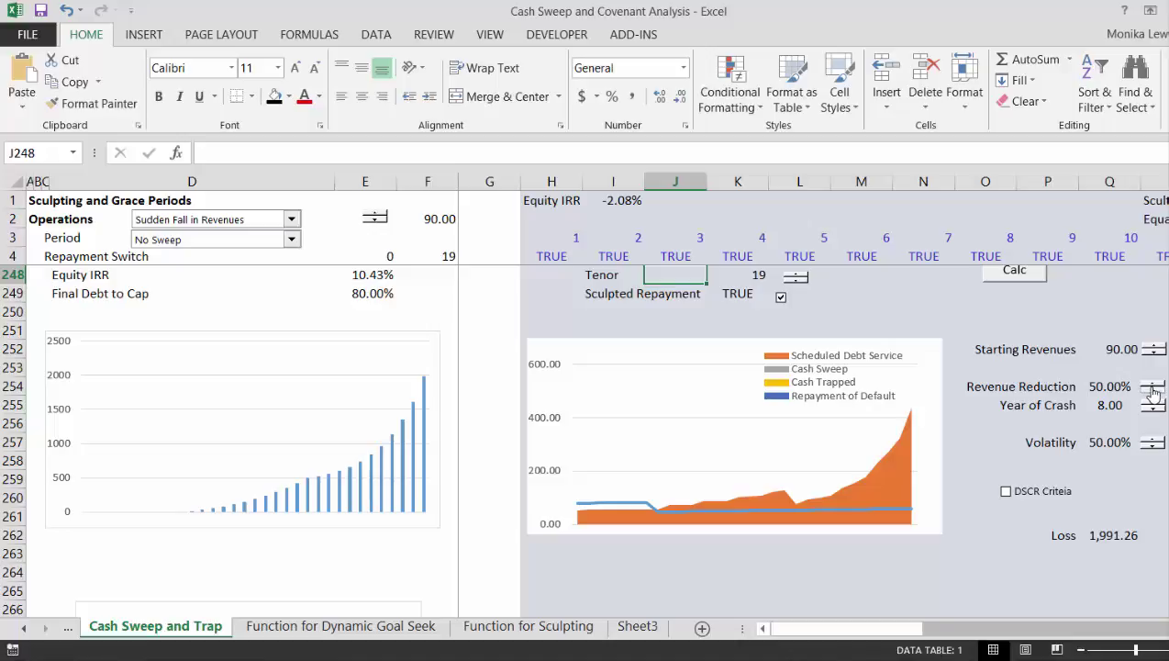
pyautogui.click(1153, 390)
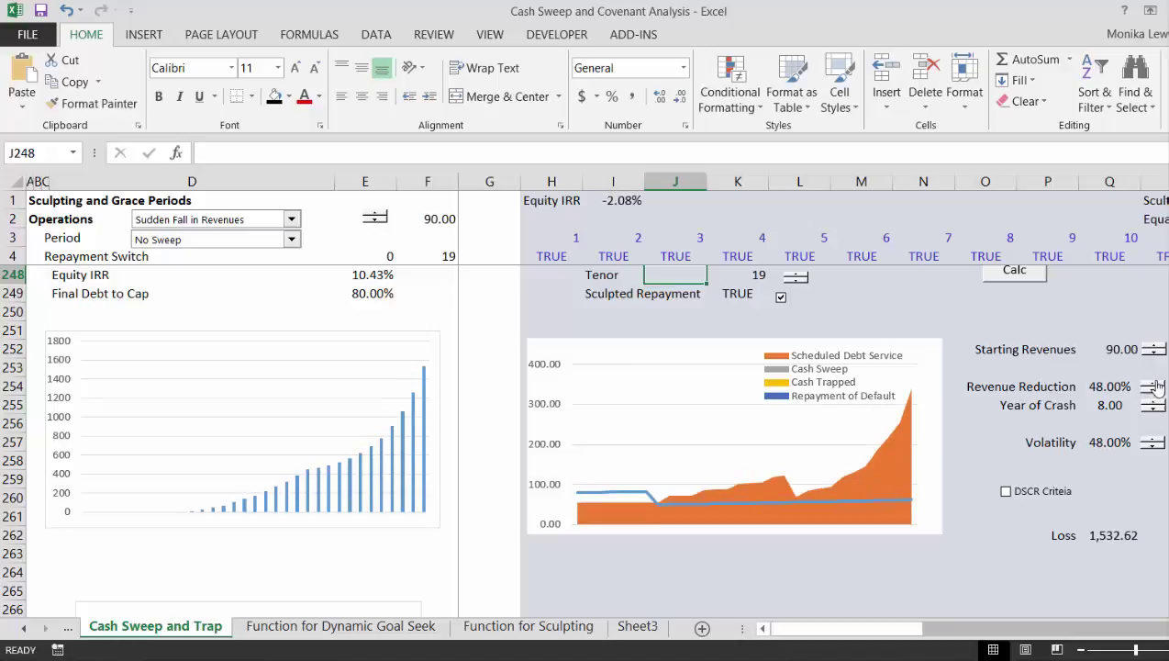
pyautogui.click(1154, 385)
pyautogui.click(1154, 385)
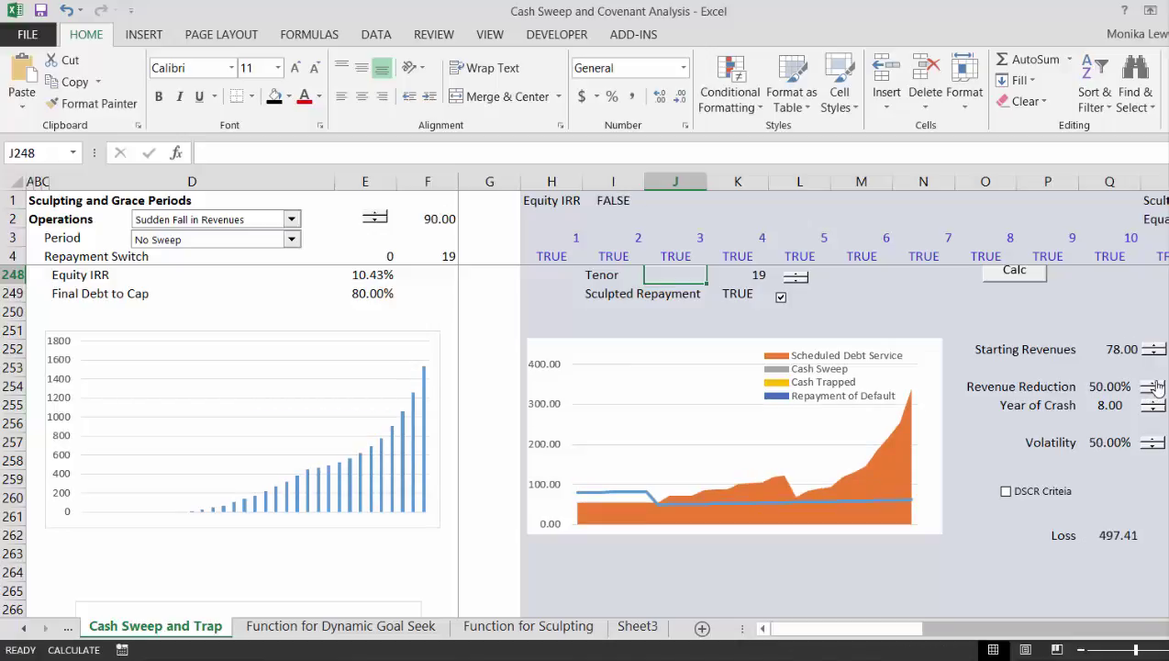
pyautogui.click(1154, 385)
pyautogui.click(1154, 385)
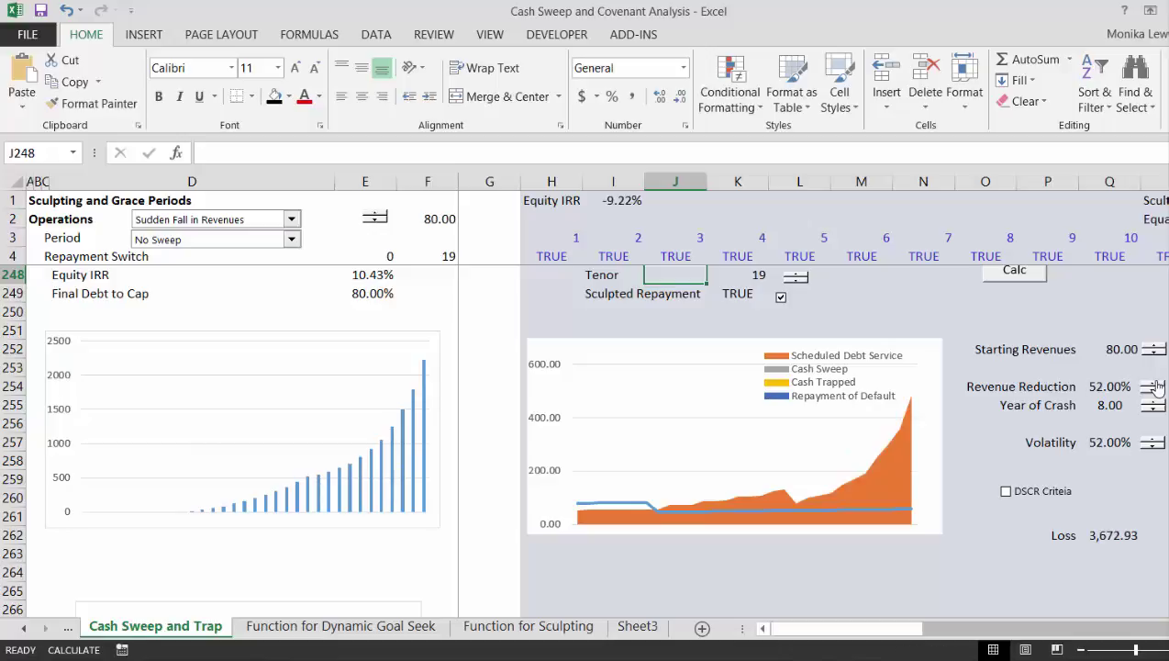
pyautogui.click(1154, 384)
pyautogui.click(1155, 385)
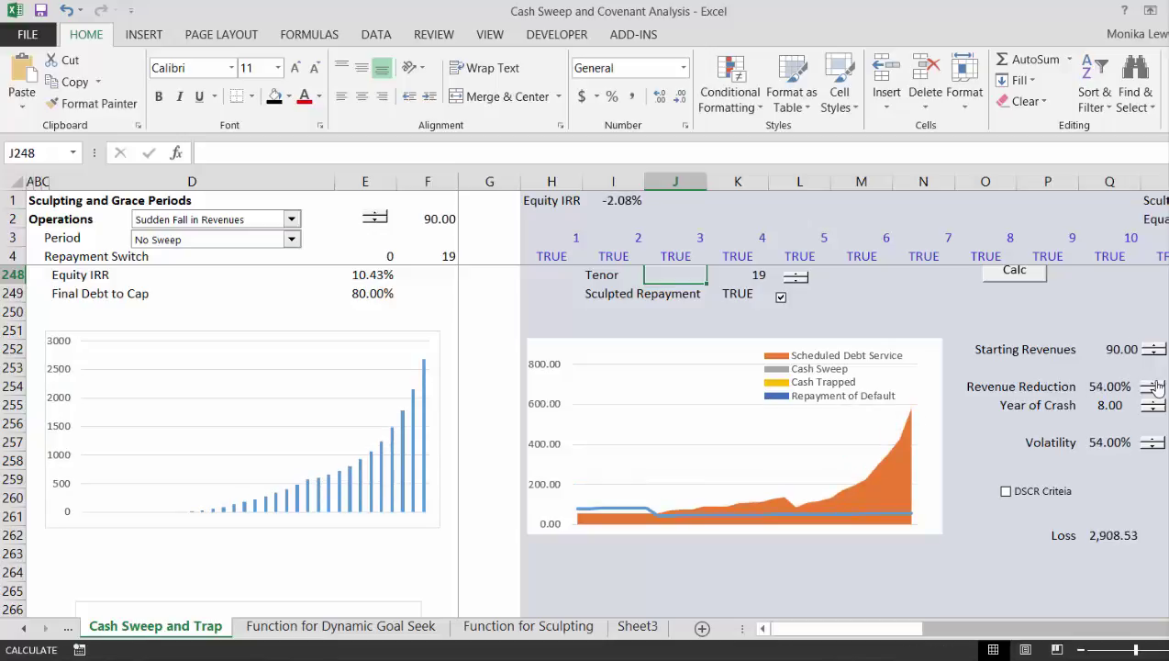
pyautogui.click(1154, 384)
pyautogui.click(1154, 385)
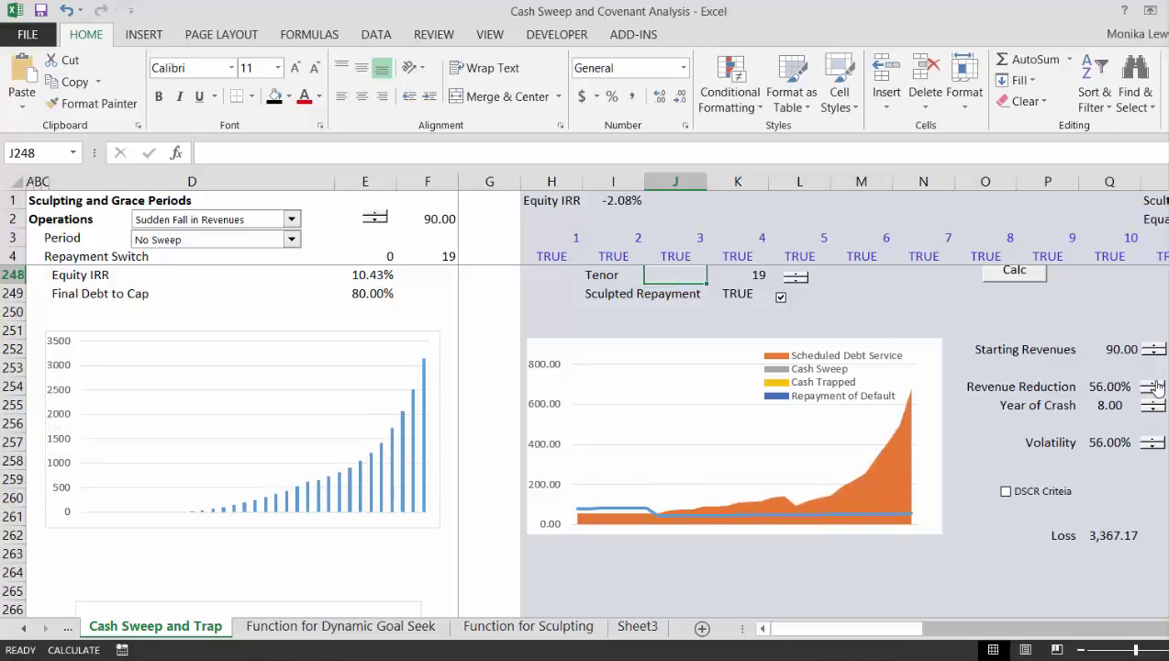
pyautogui.click(1154, 384)
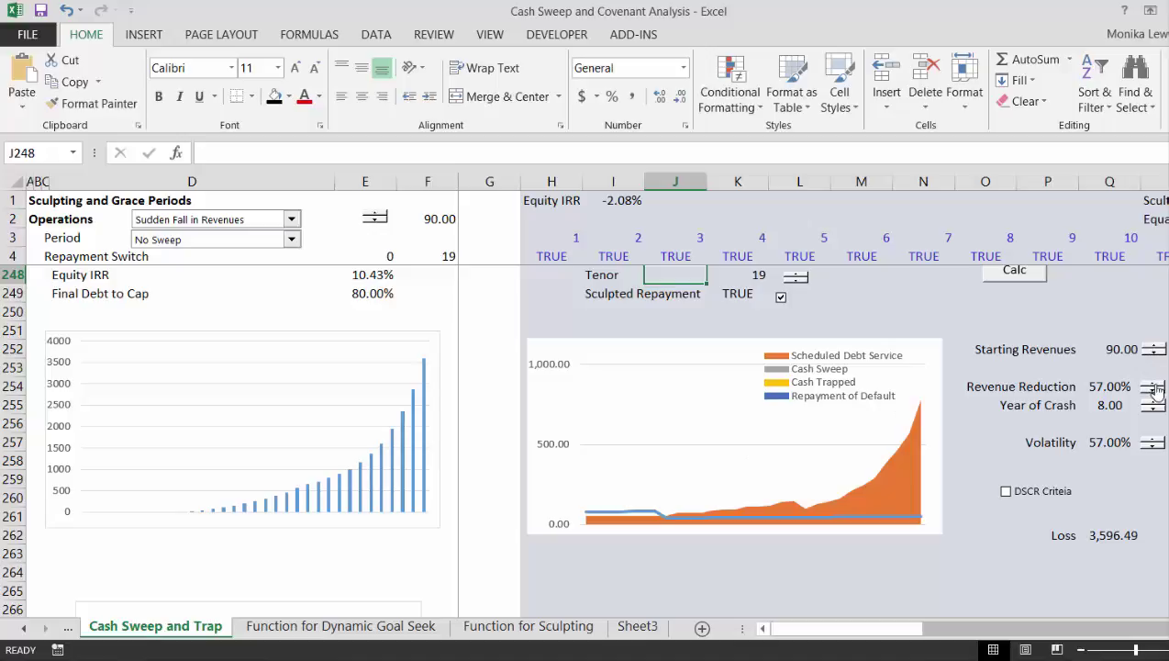
pyautogui.click(1153, 383)
pyautogui.click(1153, 383)
pyautogui.click(1153, 383)
pyautogui.click(1154, 383)
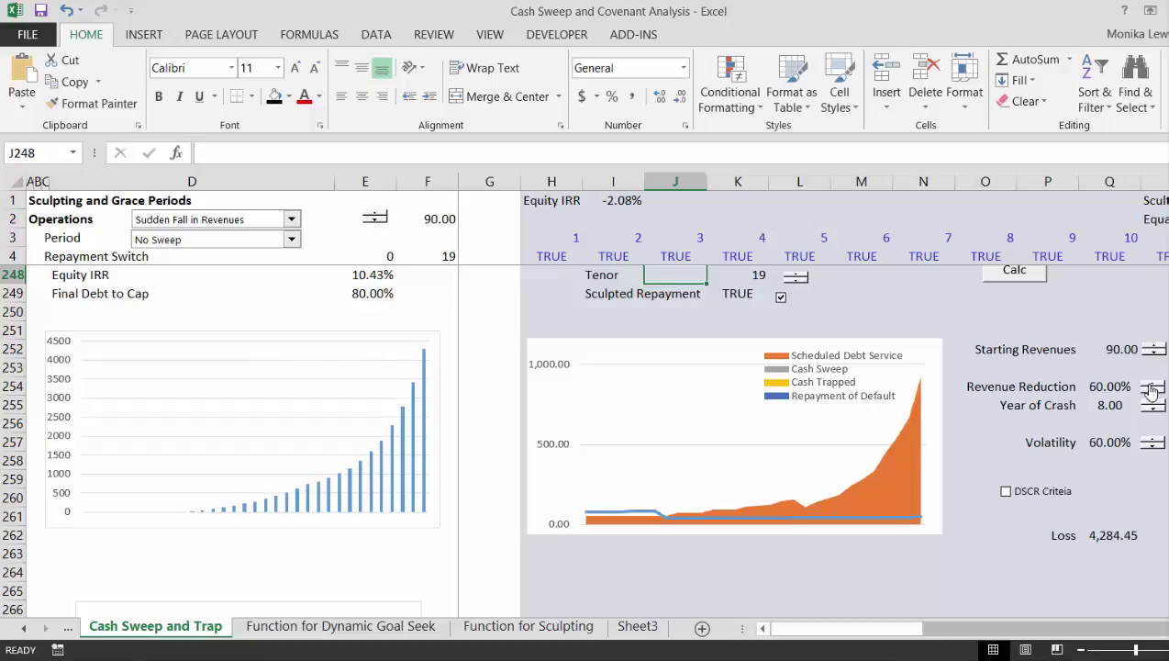
# Lower the Revenue Reduction to 41% for the sudden fall case without a sweep.
pyautogui.click(1149, 390)
pyautogui.click(1149, 389)
pyautogui.click(1150, 390)
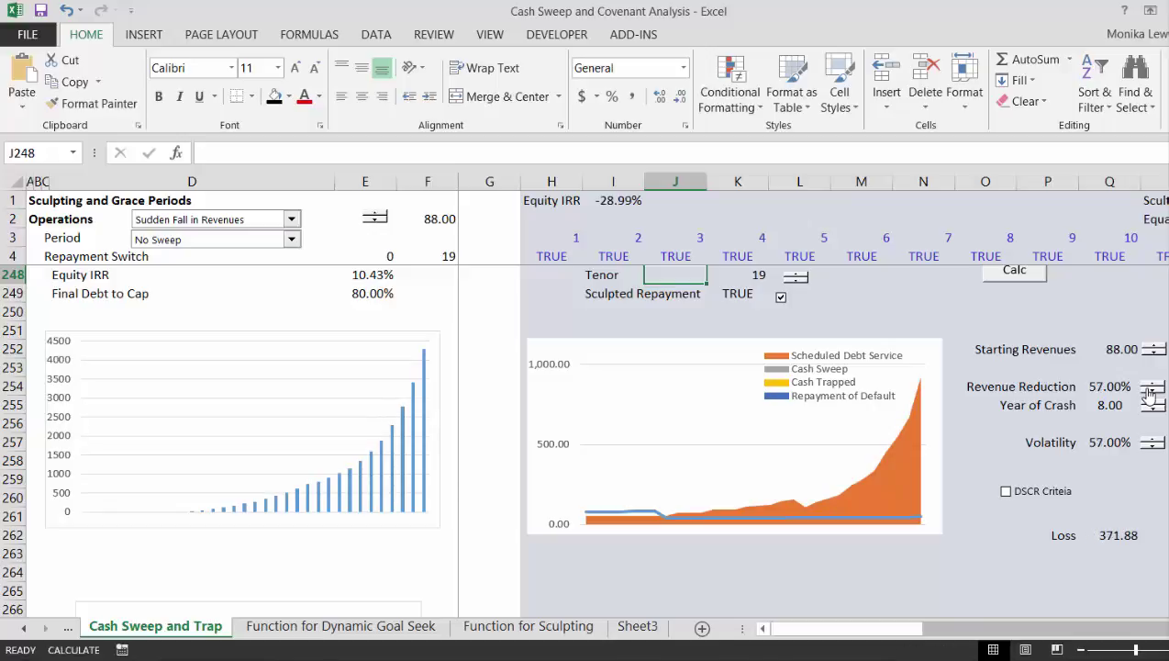
pyautogui.click(1149, 390)
pyautogui.click(1149, 390)
pyautogui.click(1150, 390)
pyautogui.click(1149, 390)
pyautogui.click(1150, 390)
pyautogui.click(1150, 390)
pyautogui.click(1150, 390)
pyautogui.click(1150, 390)
pyautogui.click(1150, 390)
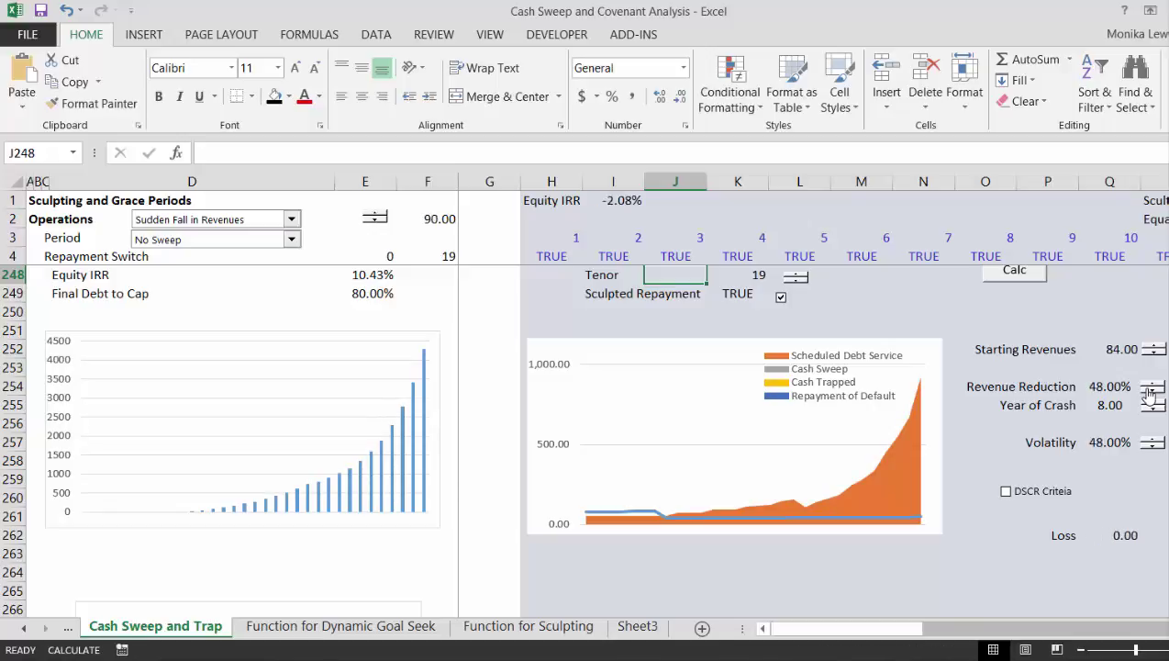
pyautogui.click(1150, 390)
pyautogui.click(1149, 389)
pyautogui.click(1149, 390)
pyautogui.click(1150, 390)
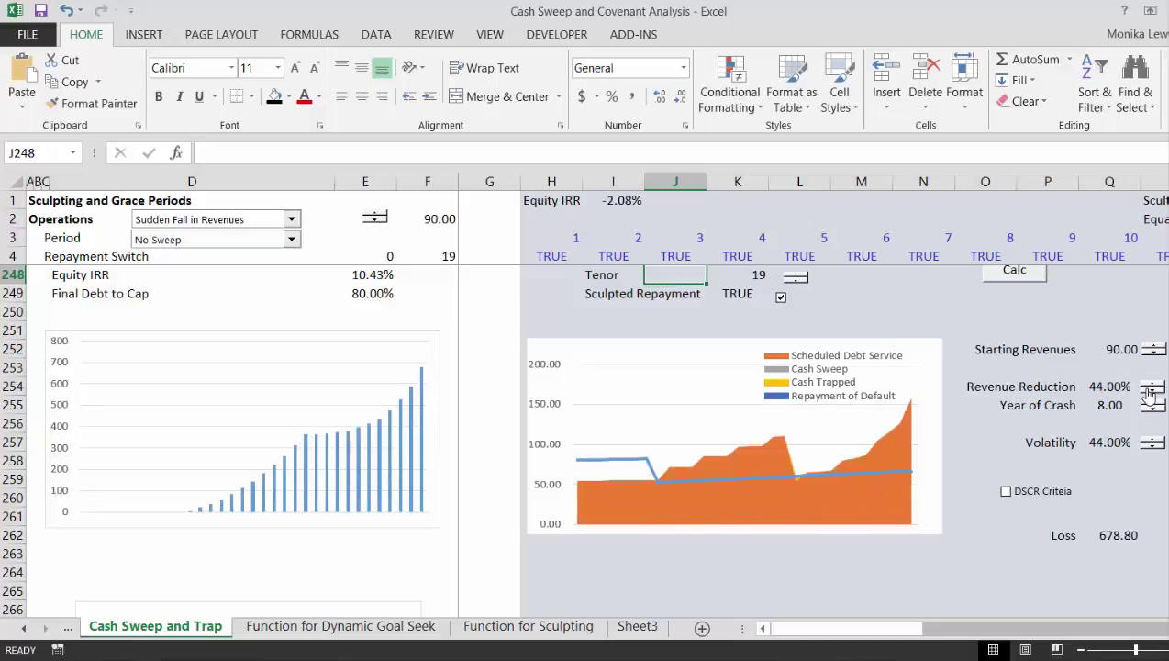
pyautogui.click(1150, 390)
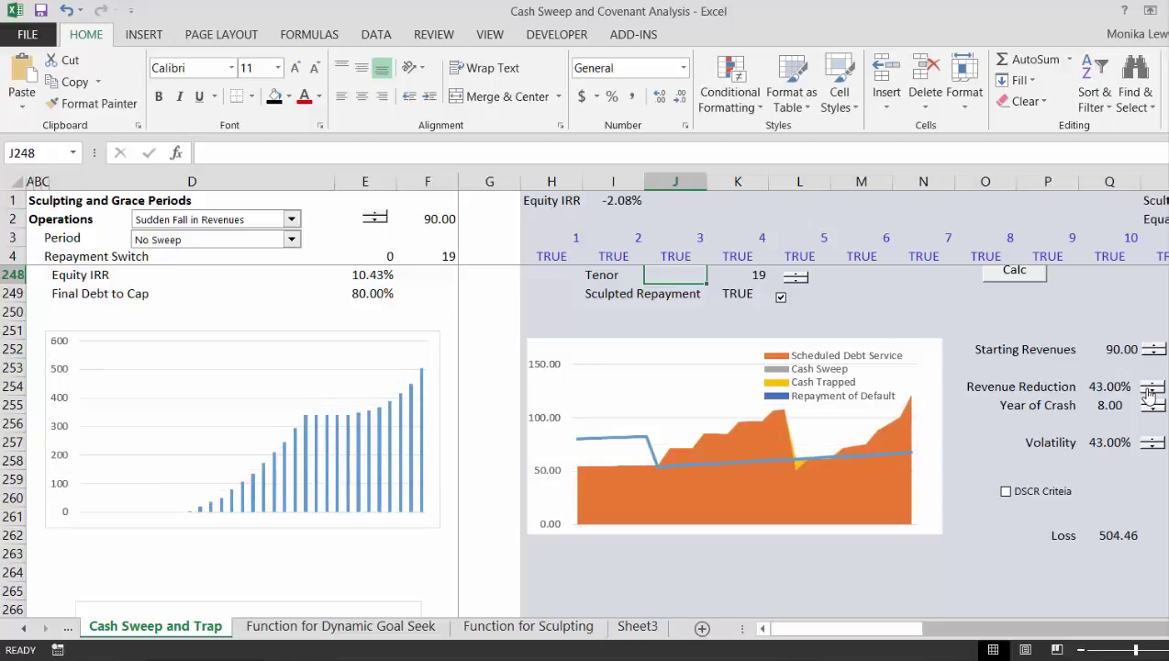
pyautogui.click(1150, 390)
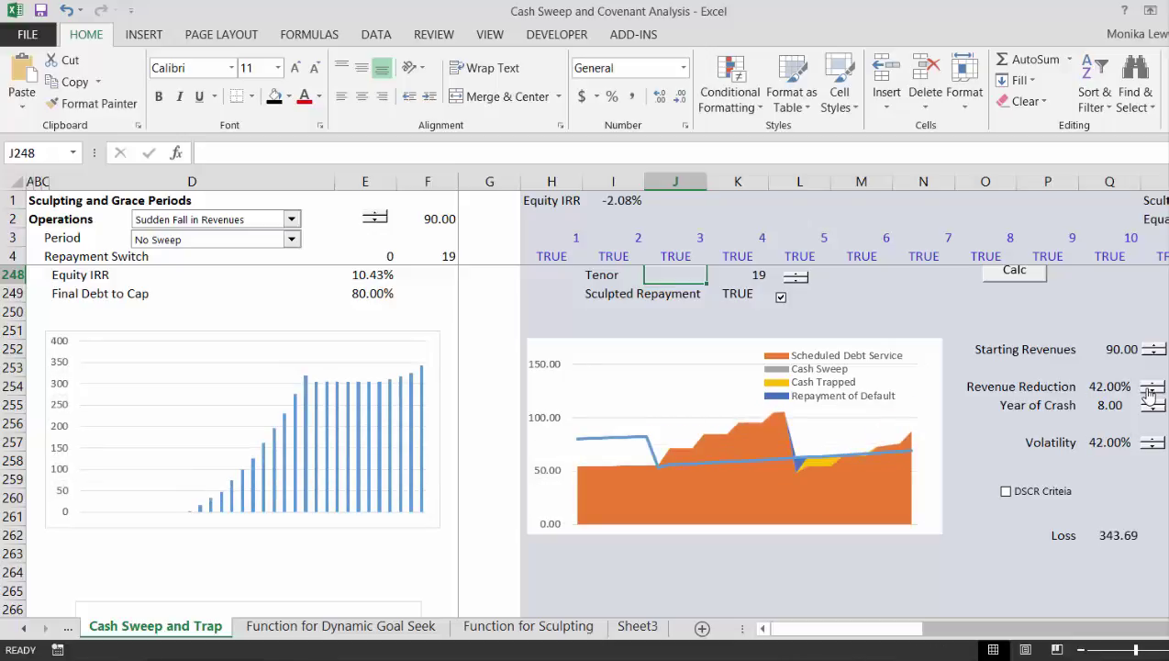
pyautogui.click(1150, 389)
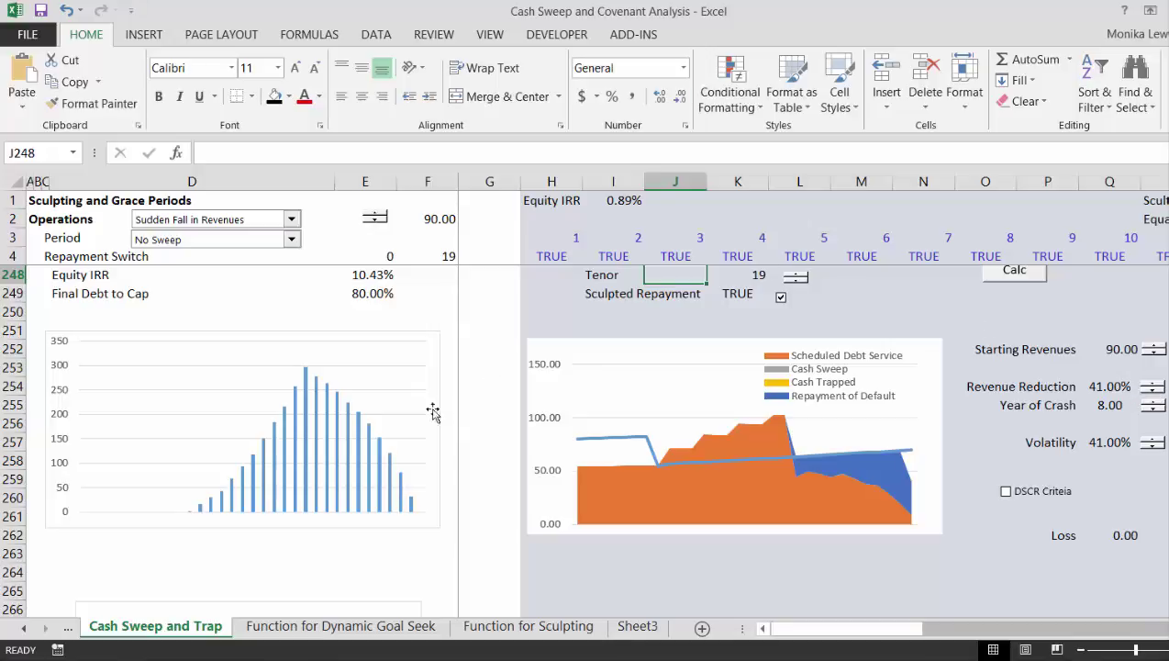
# Compare sweep Scenarios 1 through 4 on the debt service chart and settle the Period on Scenario 6 - Varying Cash Sweep 3.
pyautogui.click(294, 243)
pyautogui.click(280, 258)
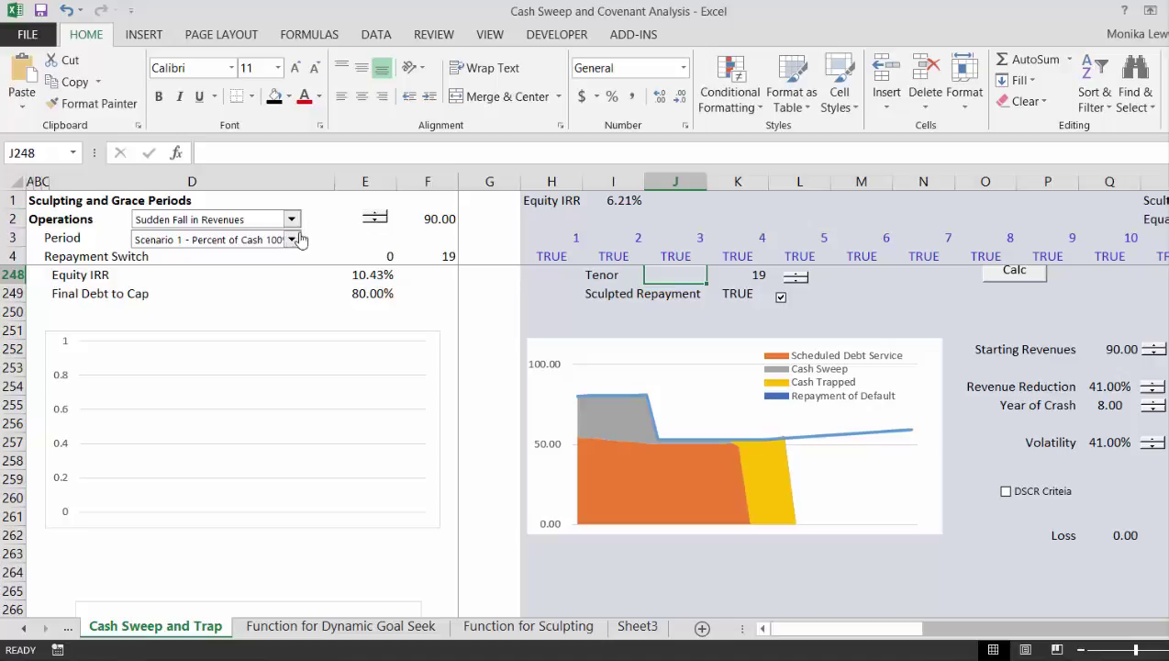
pyautogui.click(293, 241)
pyautogui.click(276, 269)
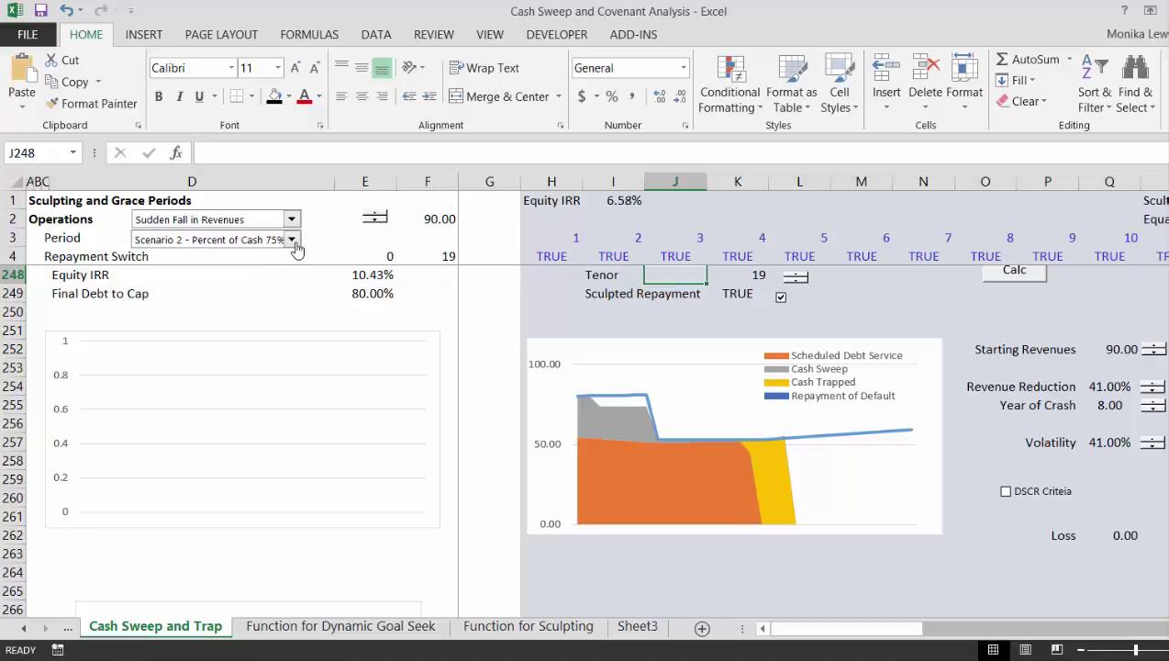
pyautogui.click(294, 241)
pyautogui.click(275, 279)
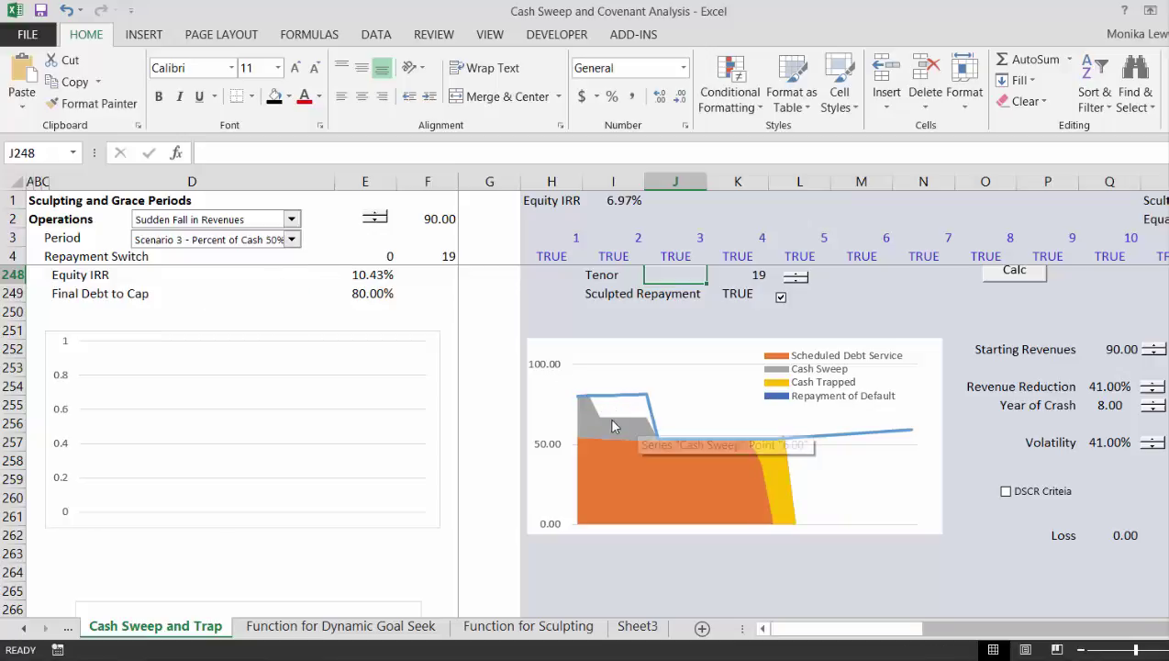
pyautogui.click(291, 239)
pyautogui.click(264, 298)
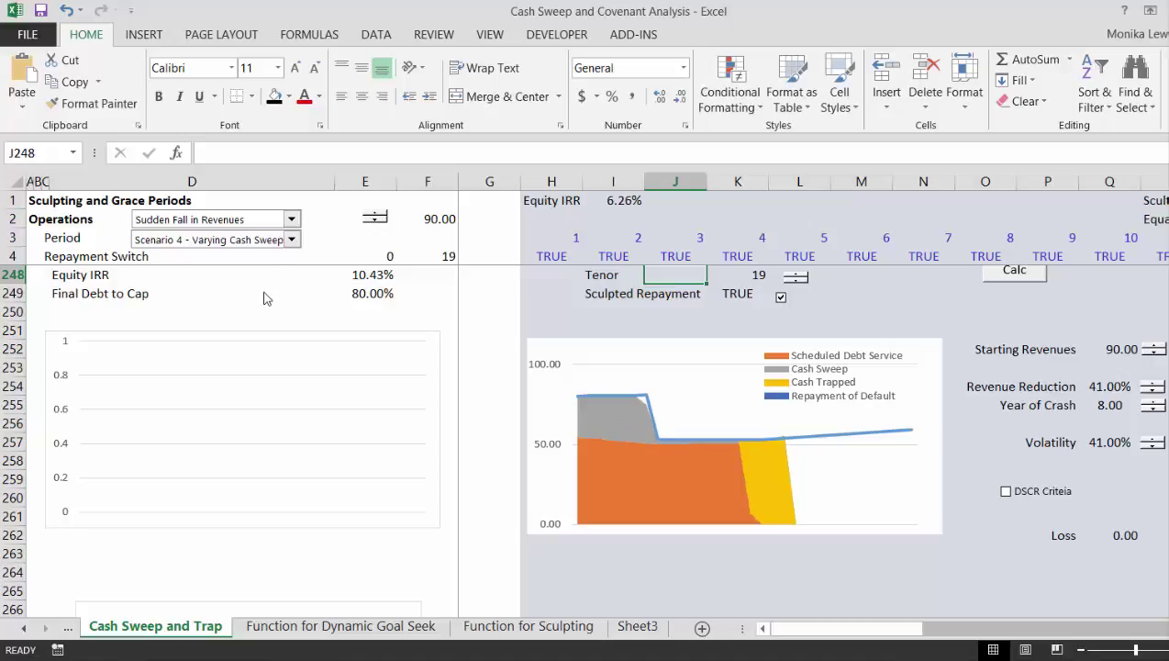
pyautogui.click(290, 240)
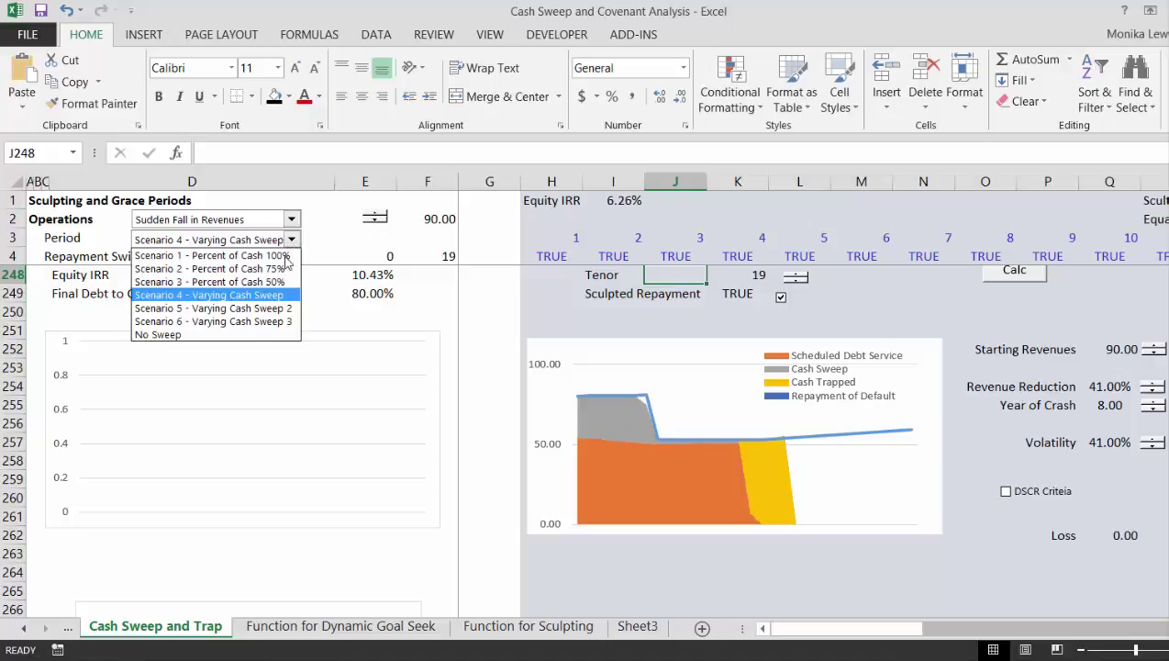
pyautogui.click(273, 322)
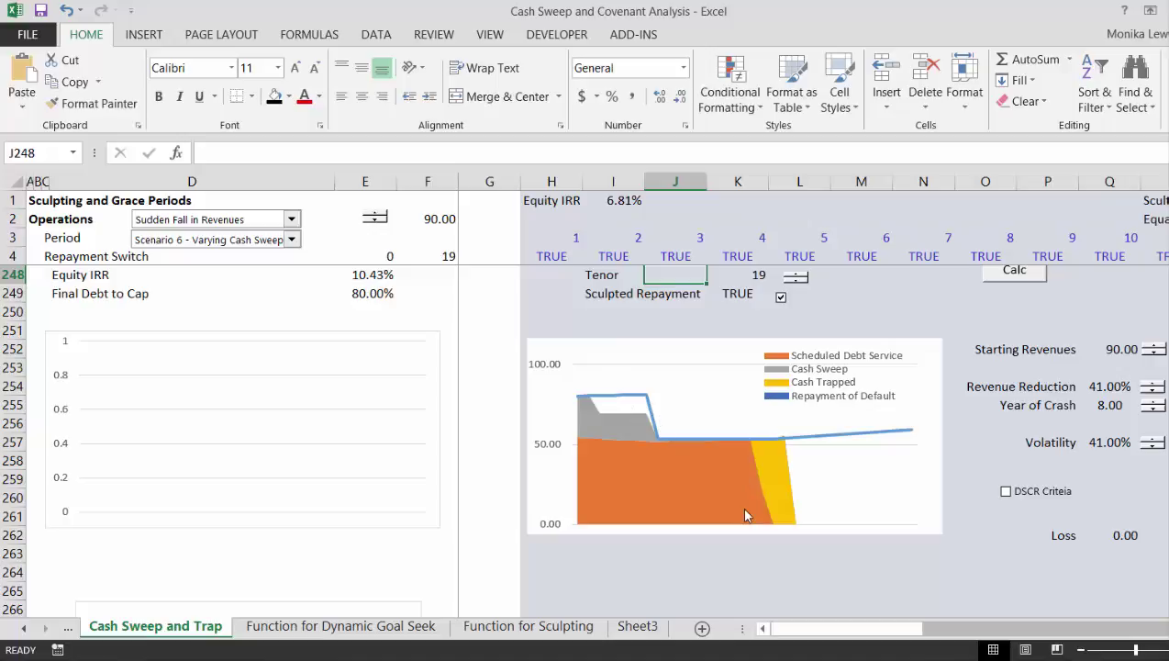
pyautogui.moveTo(745, 516)
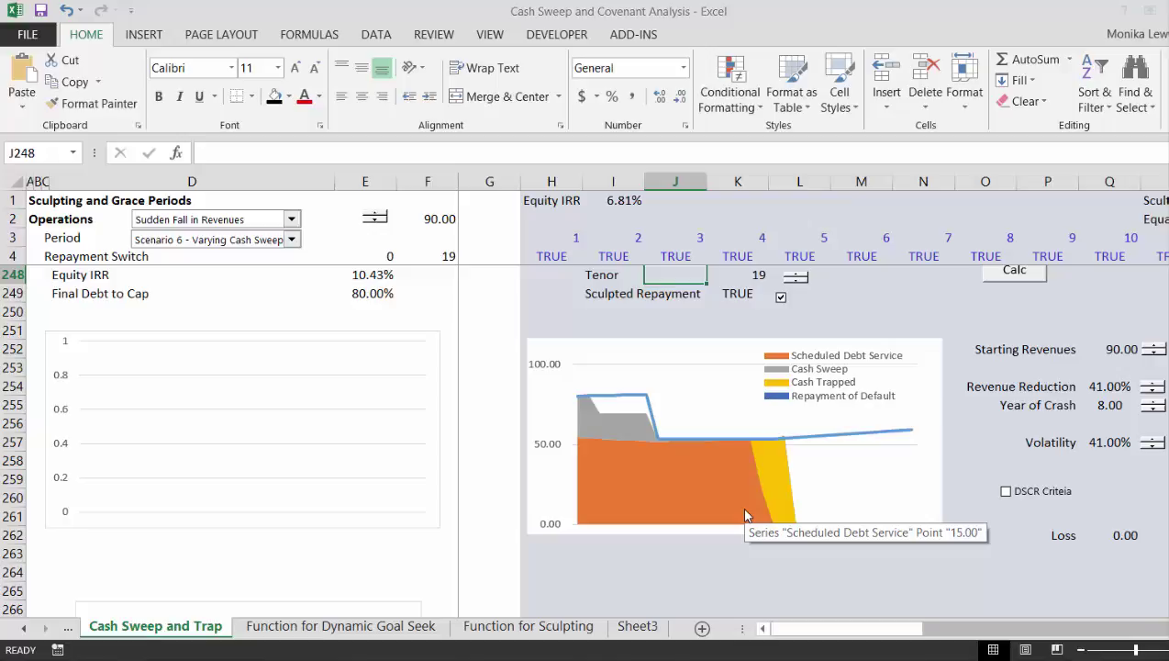
# Save a copy of the macro-enabled workbook as "Cash Sweep and Covenant Analysis with Break-Even" in the same folder.
pyautogui.press('F12')
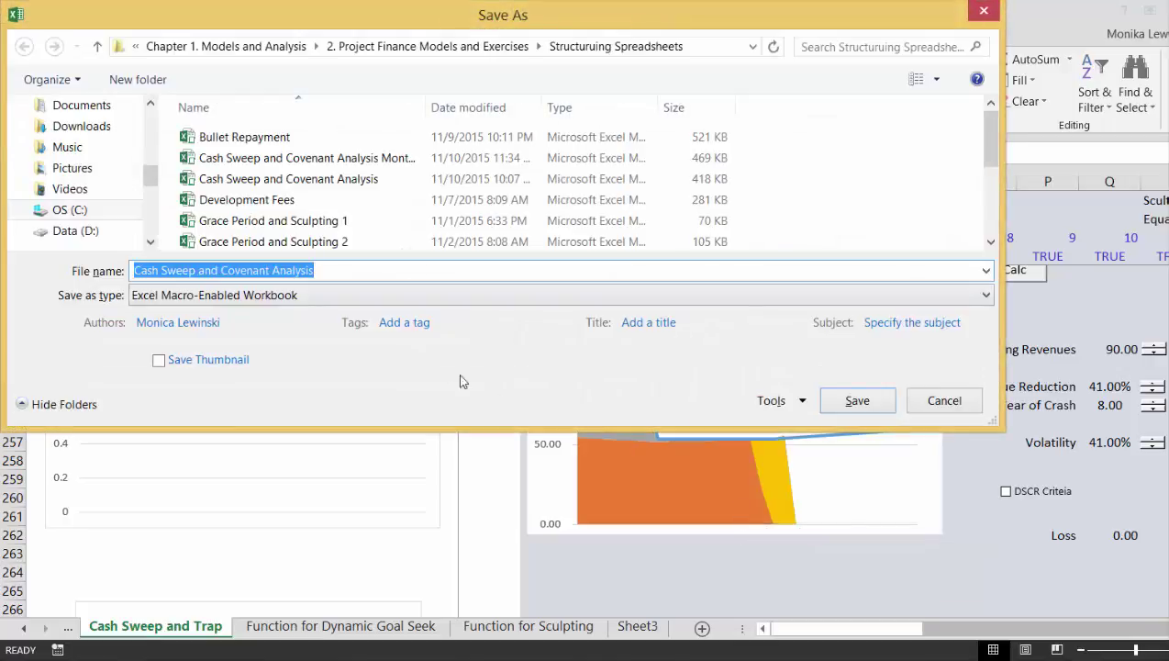
pyautogui.click(372, 269)
pyautogui.write('with Brea')
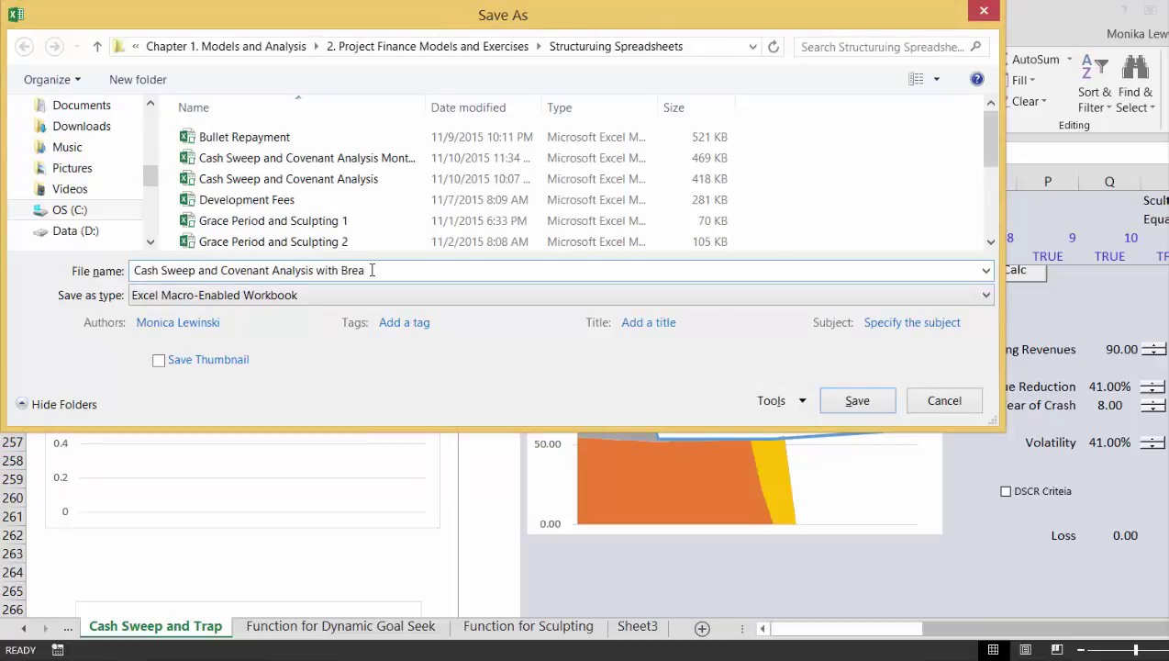
pyautogui.write('kEven')
pyautogui.press('Return')
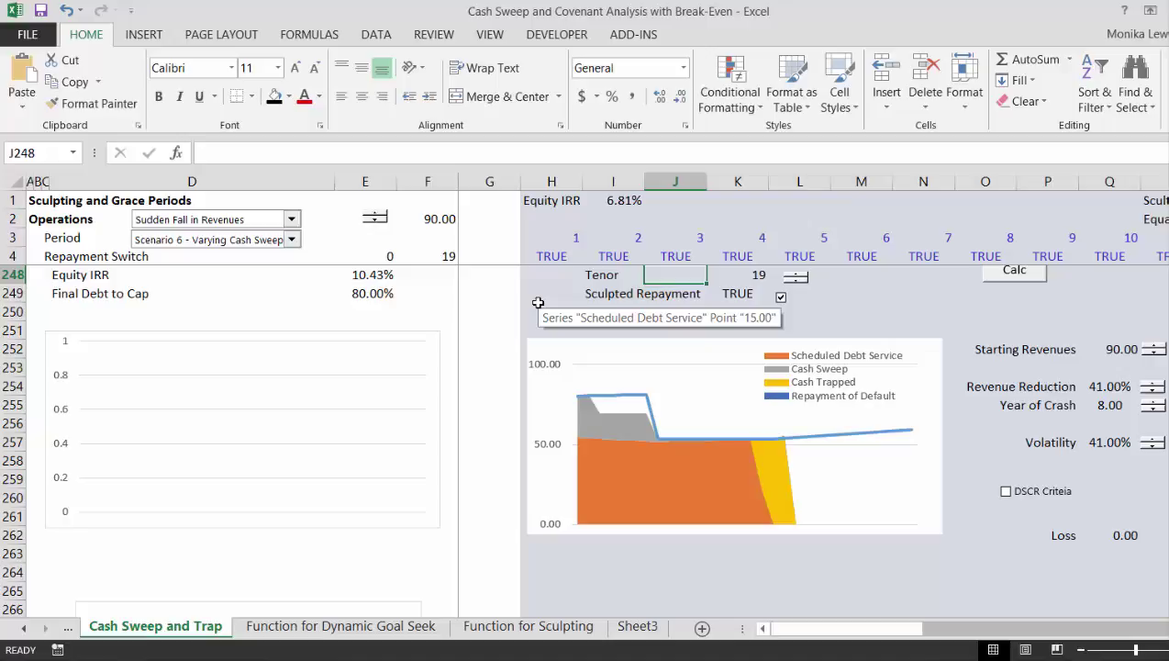
# Examine the Table of Loss with Different Sweep Structures across the sweep scenarios and starting revenue levels.
pyautogui.press('pagedown')
pyautogui.press('pagedown')
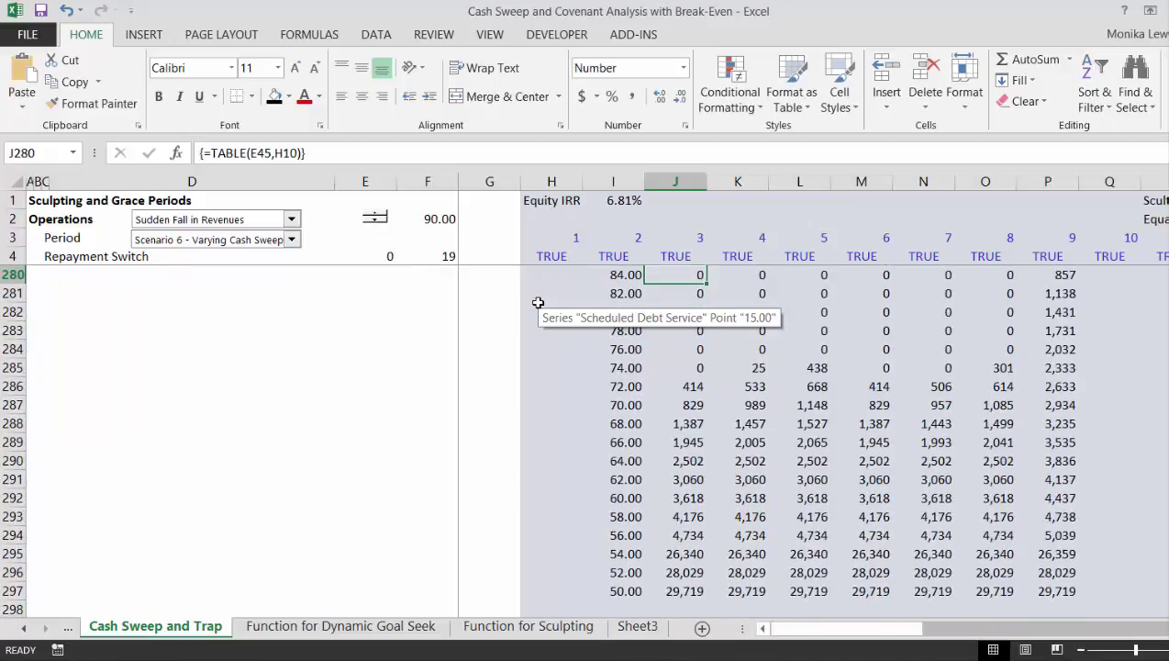
pyautogui.press('pageup')
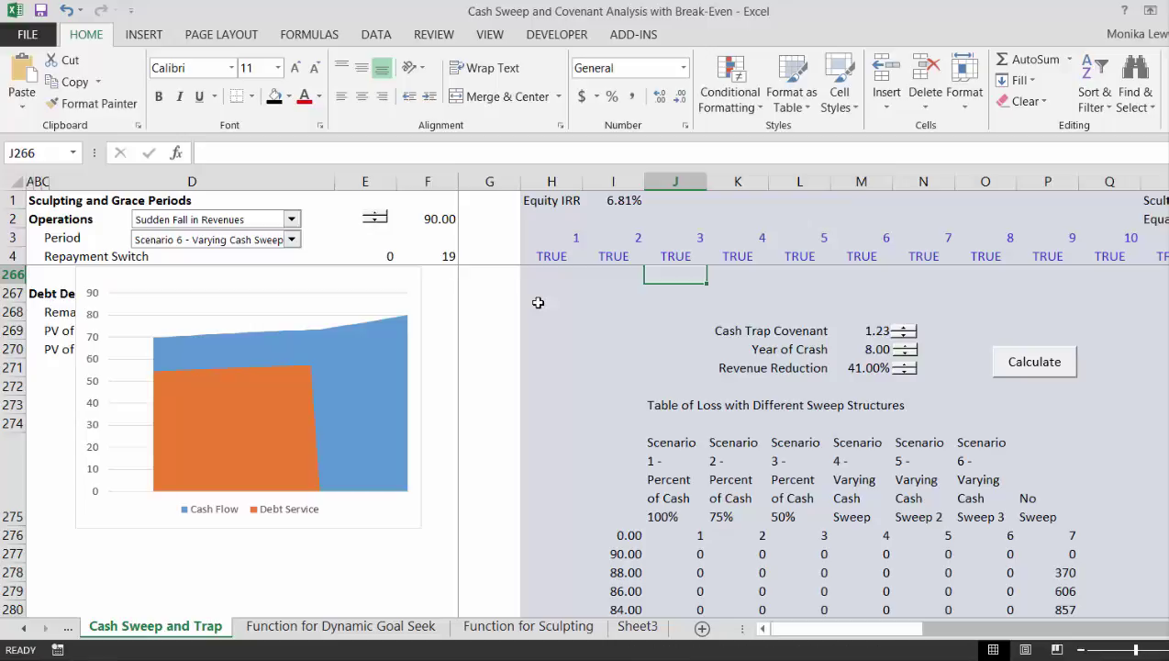
# Go back up through the model to the operating assumptions and revenue chart at the start of the Cash Sweep and Trap sheet.
pyautogui.press('pageup')
pyautogui.press('pageup')
pyautogui.press('pageup')
pyautogui.press('pageup')
pyautogui.press('pageup')
pyautogui.press('pageup')
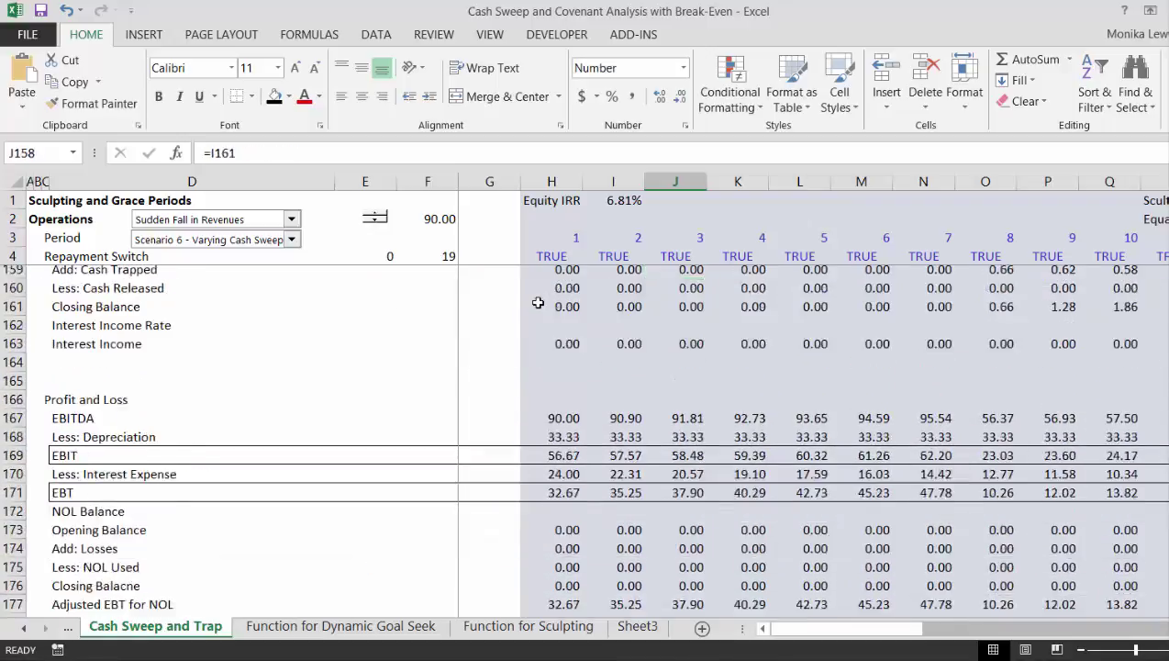
pyautogui.press('pageup')
pyautogui.press('pageup')
pyautogui.press('pageup')
pyautogui.press('pageup')
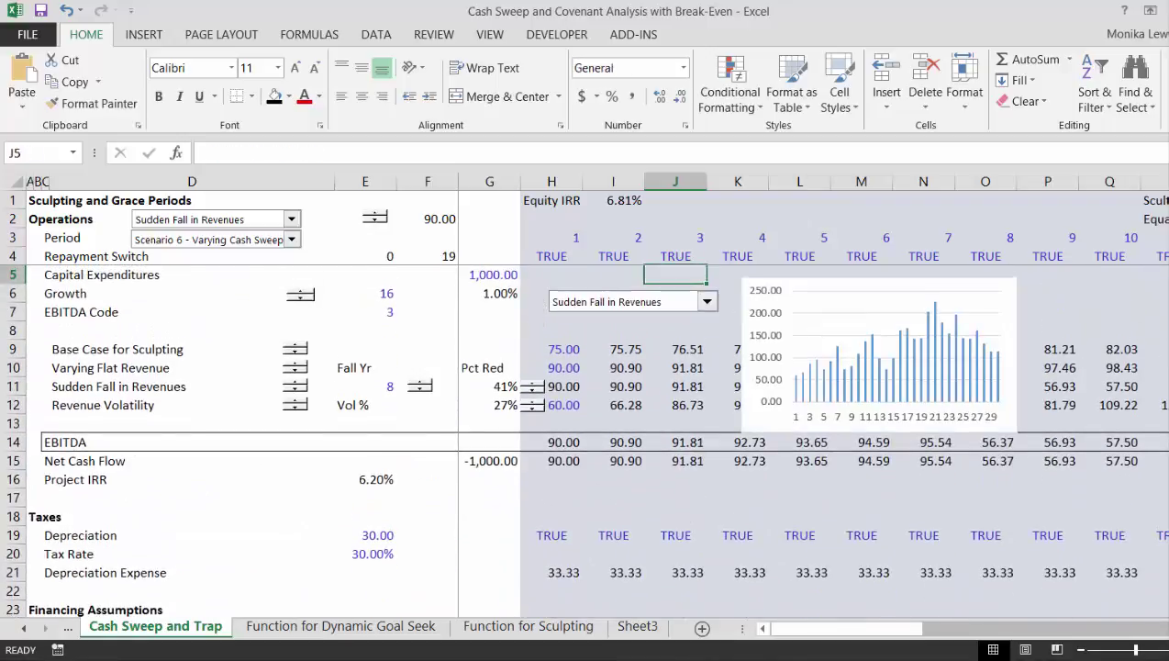
pyautogui.press('F10')
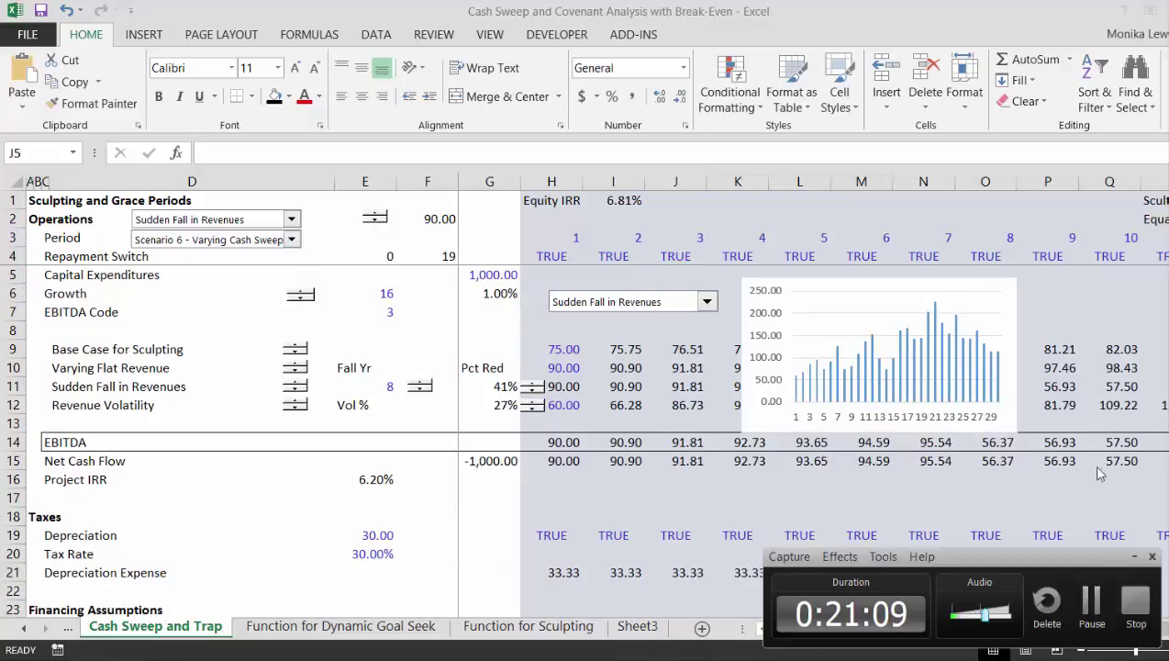